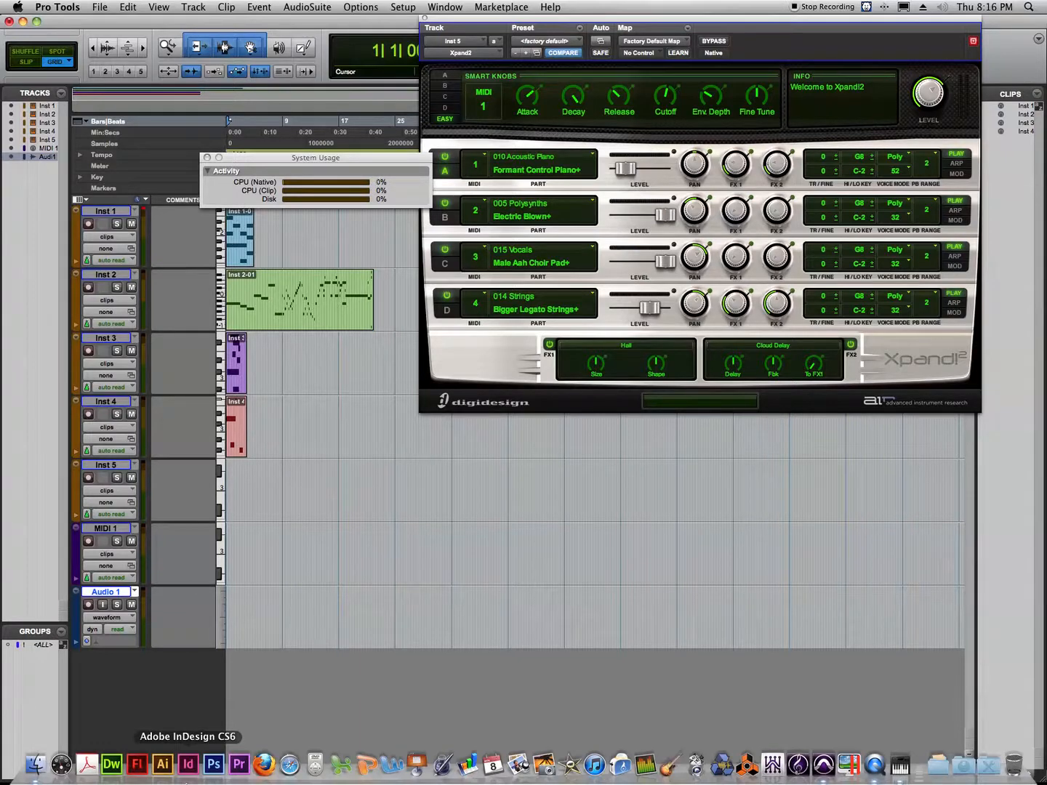
Turn on Automatically Create New Playlists When Loop Recording in the Operation preferences.
{"action": "left_click", "coordinate": [64, 8]}
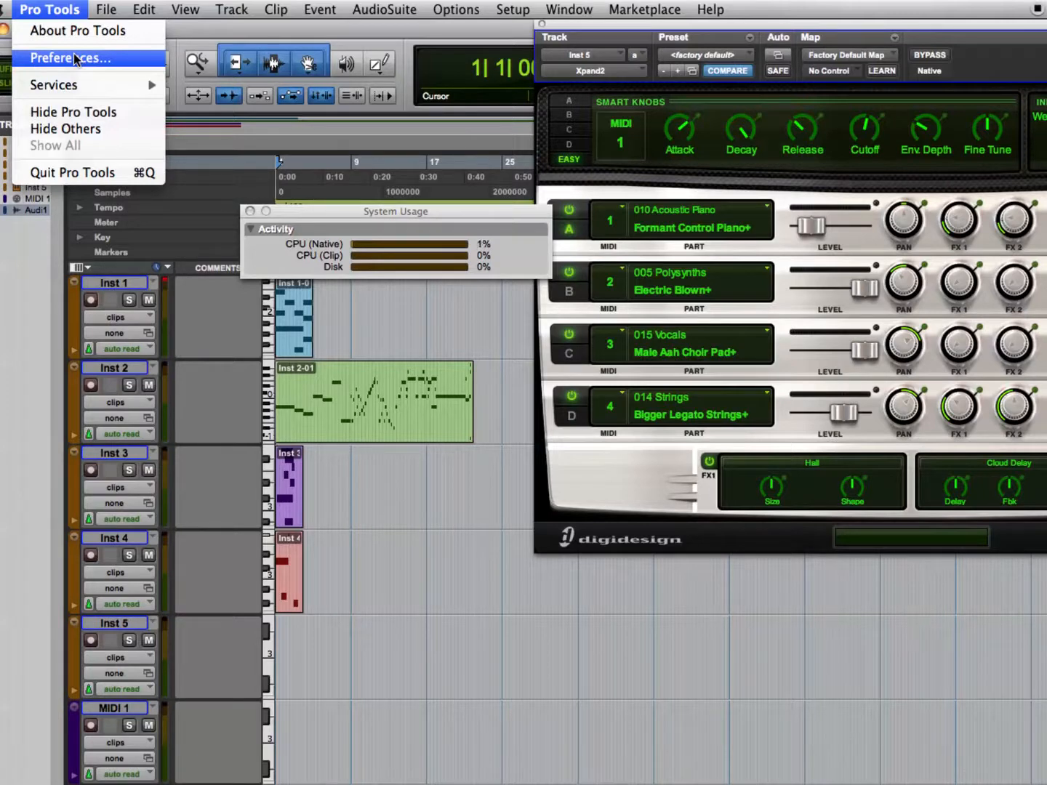
{"action": "left_click", "coordinate": [76, 60]}
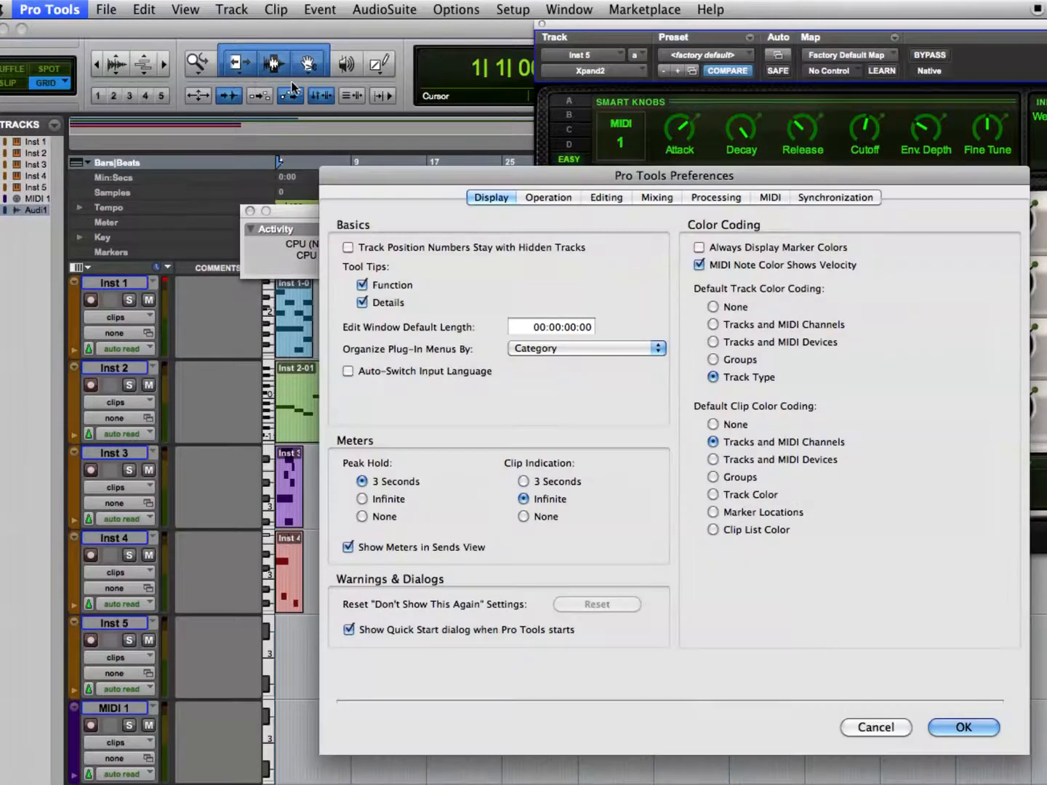
{"action": "left_click_drag", "start_coordinate": [402, 175], "coordinate": [158, 92]}
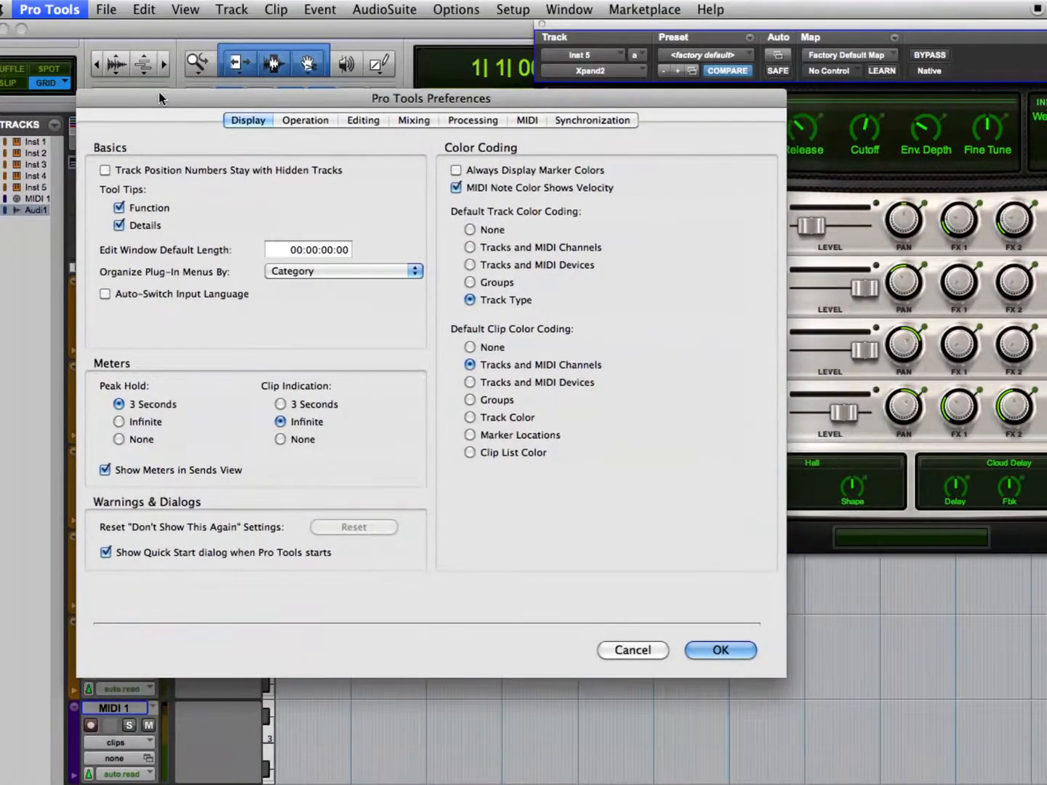
{"action": "left_click", "coordinate": [309, 119]}
{"action": "left_click", "coordinate": [367, 119]}
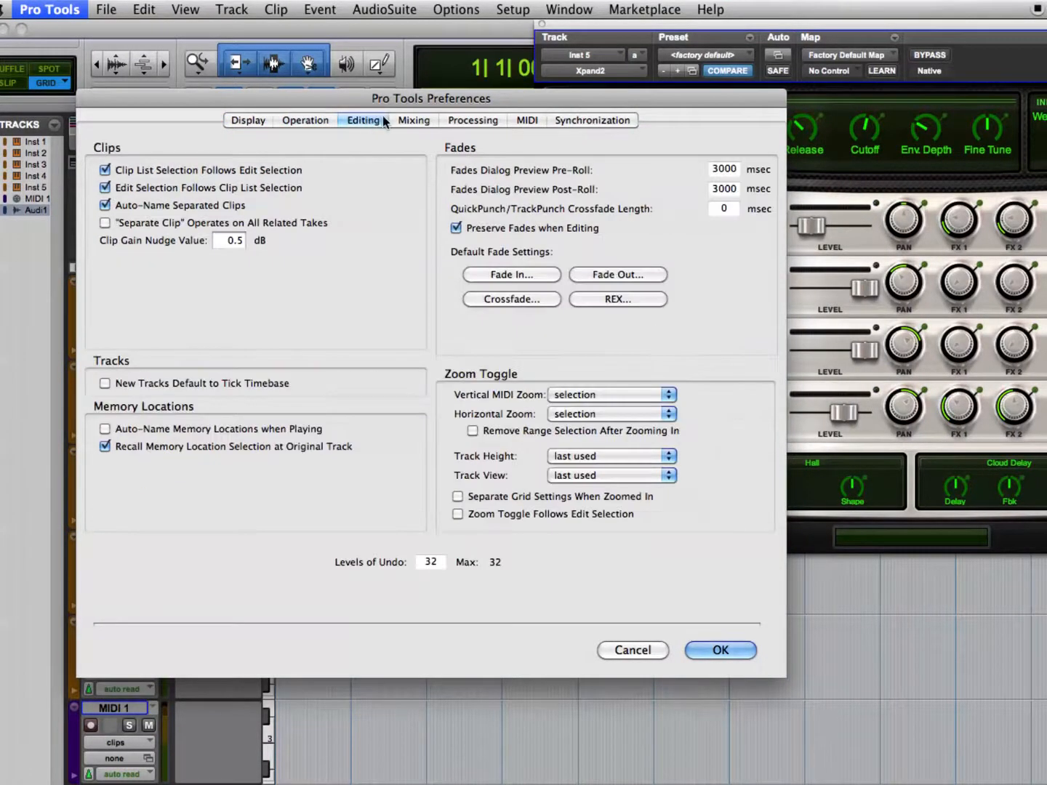
{"action": "left_click", "coordinate": [306, 120]}
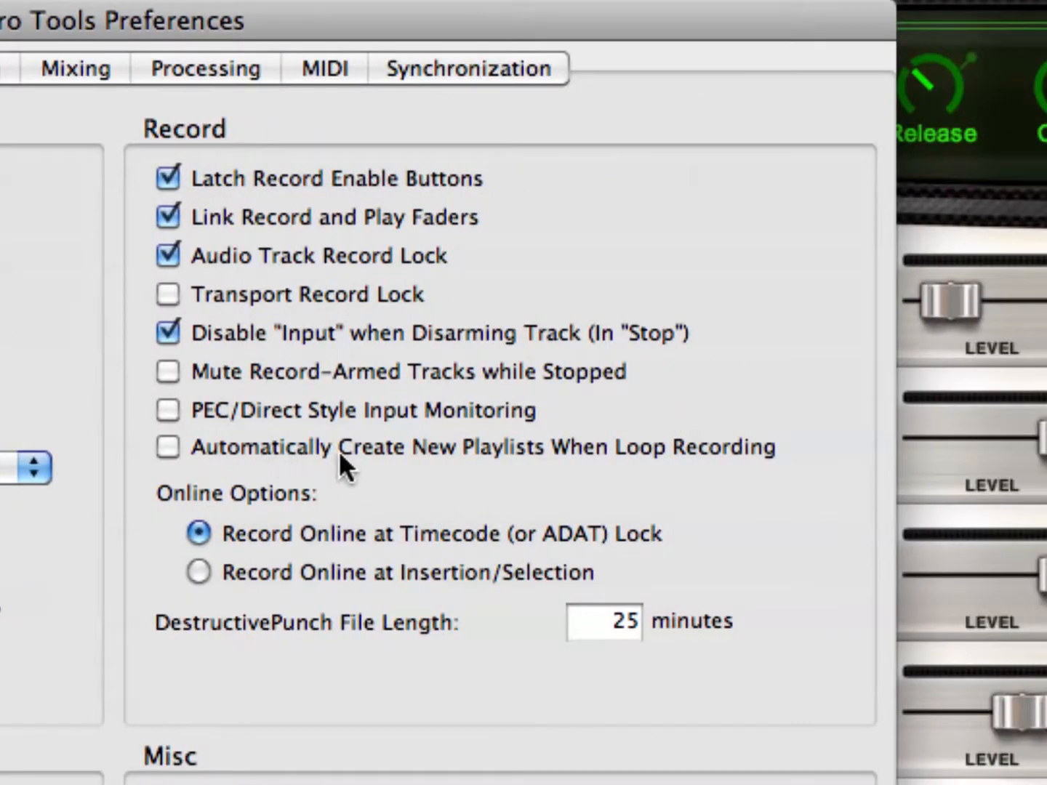
{"action": "left_click", "coordinate": [167, 448]}
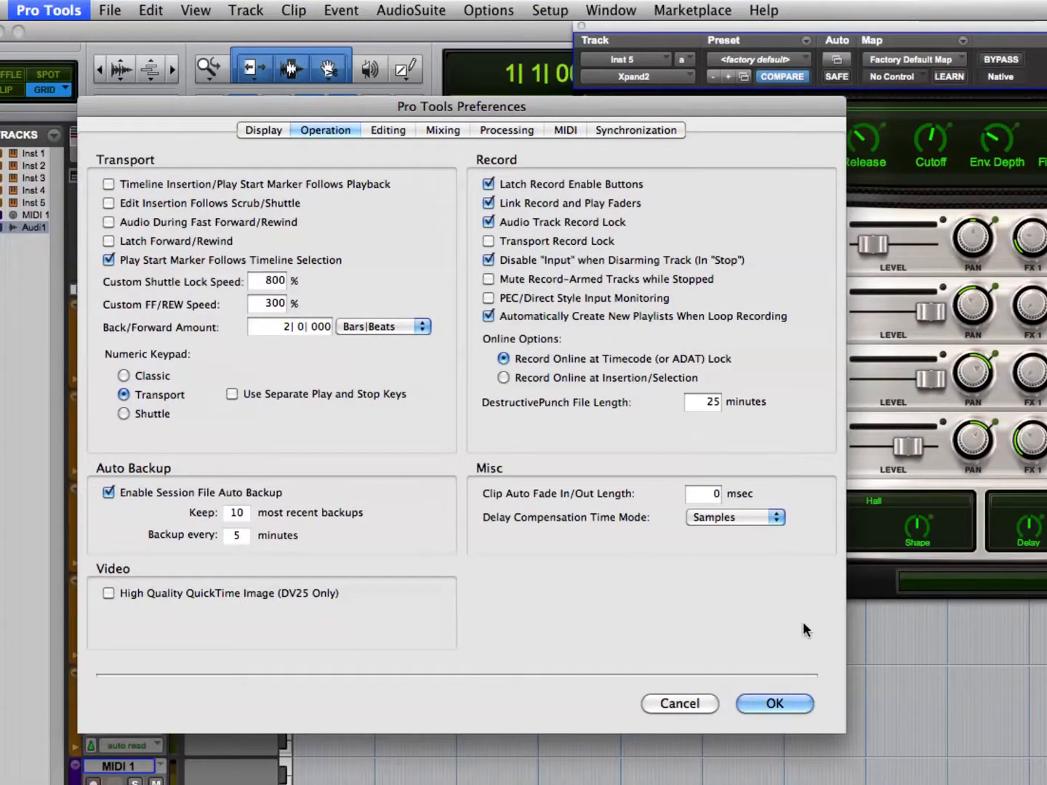
{"action": "left_click", "coordinate": [806, 703]}
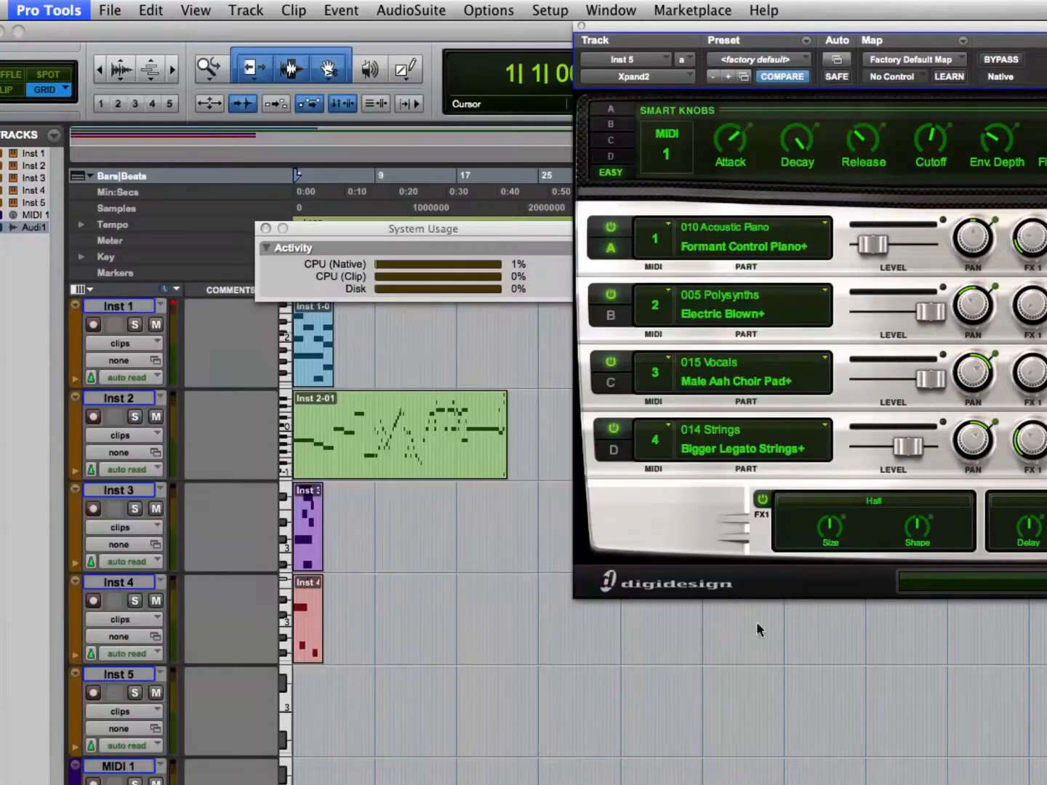
Close the Xpand2 plug-in window and mute every track except Audio 1.
{"action": "left_click", "coordinate": [580, 27]}
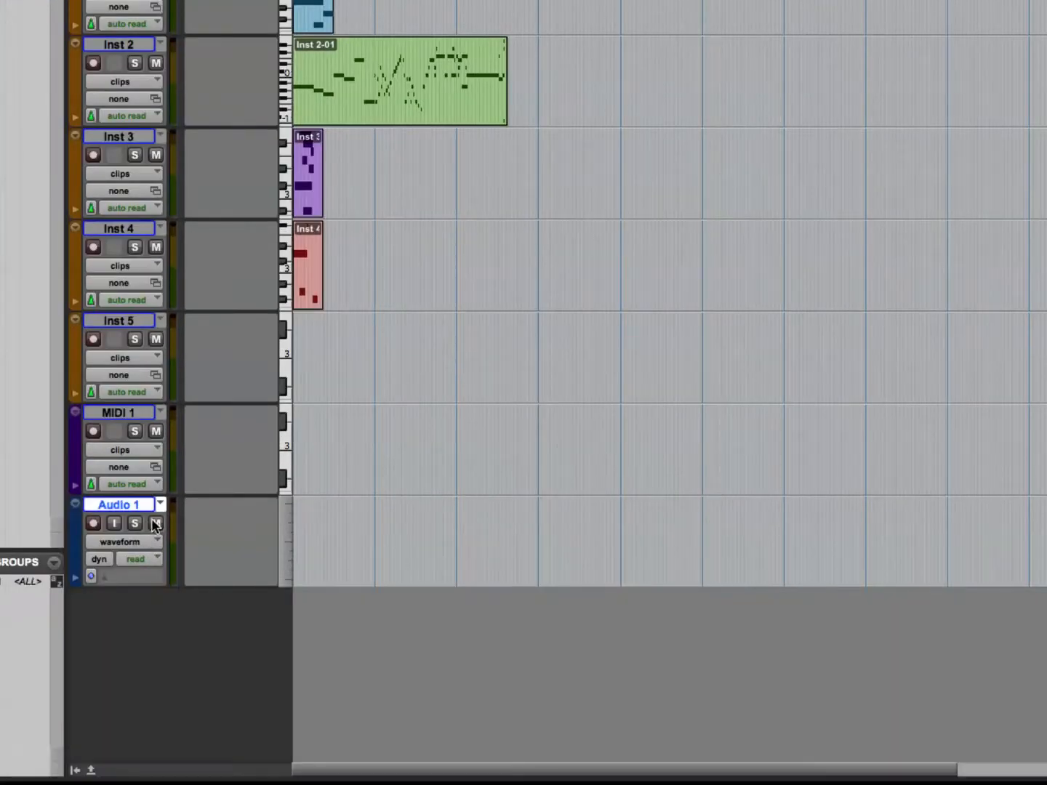
{"action": "left_click", "coordinate": [157, 432]}
{"action": "left_click", "coordinate": [157, 430]}
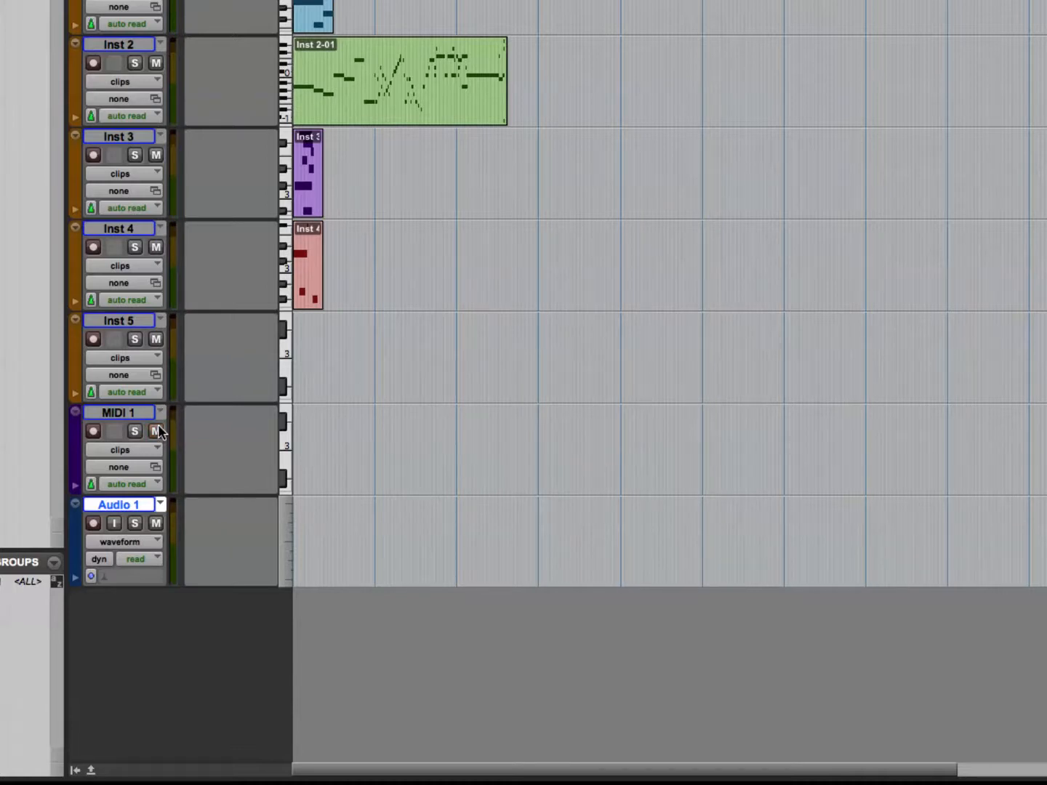
{"action": "left_click", "coordinate": [155, 339], "text": "alt"}
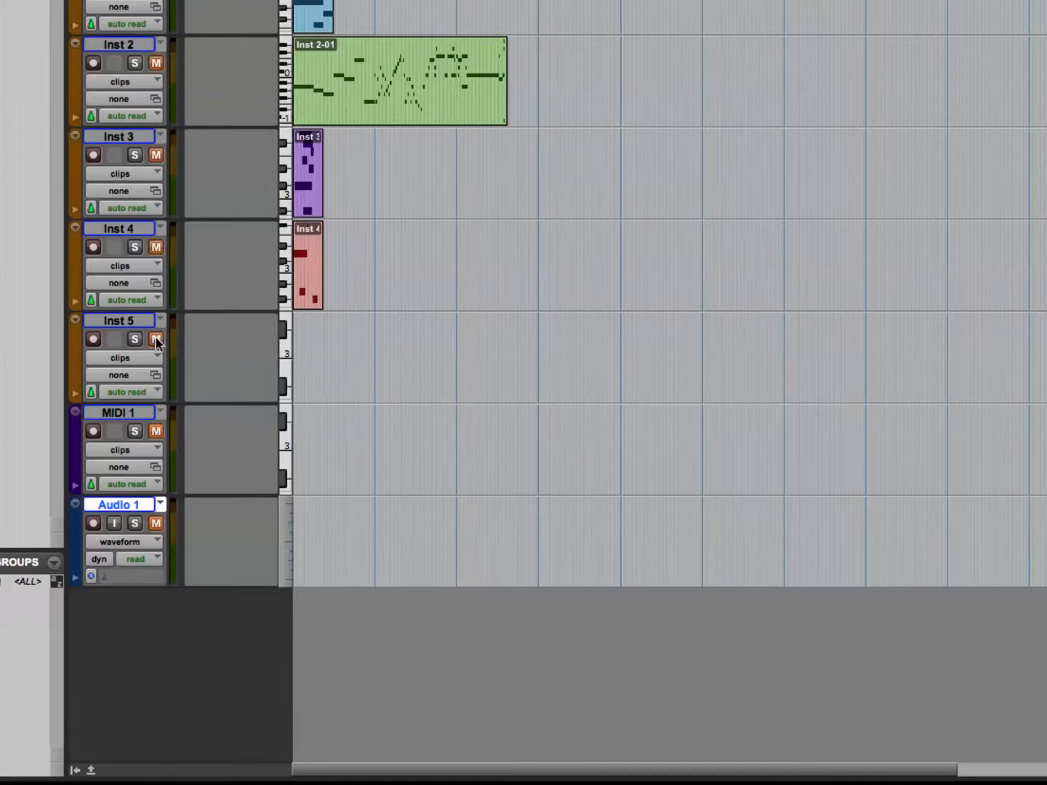
{"action": "left_click", "coordinate": [156, 524]}
Rename the Audio 1 track to Vox.
{"action": "double_click", "coordinate": [118, 504]}
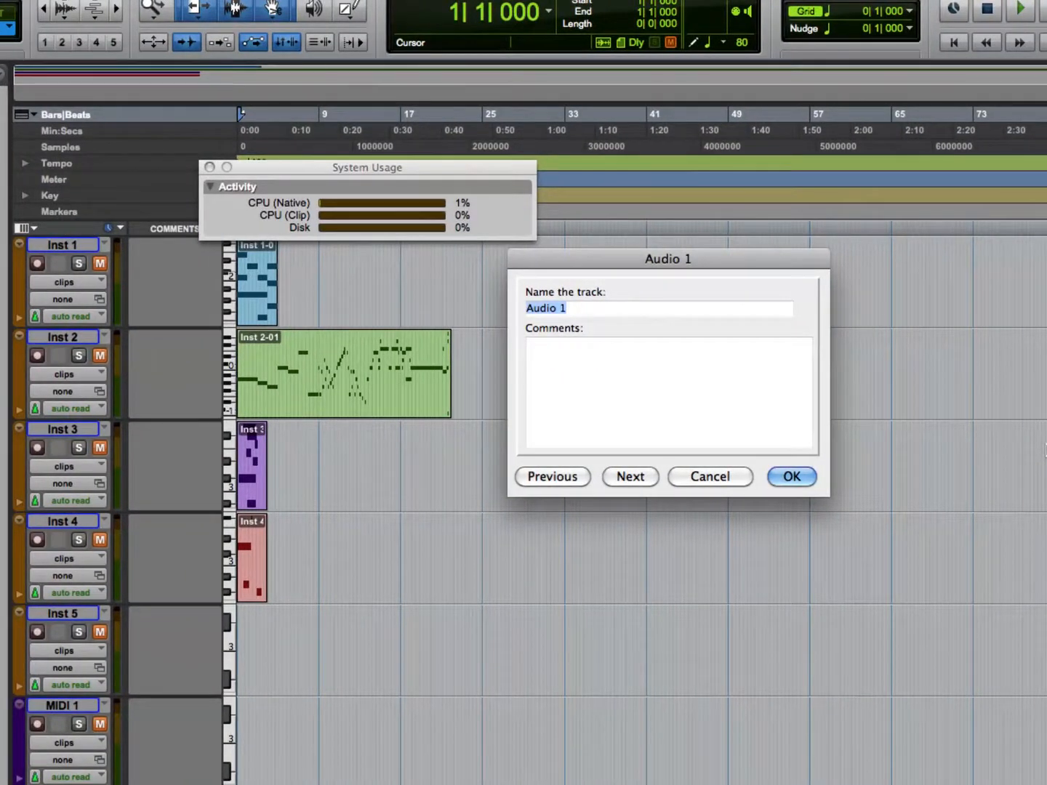
{"action": "type", "text": "Vox"}
{"action": "key", "text": "Return"}
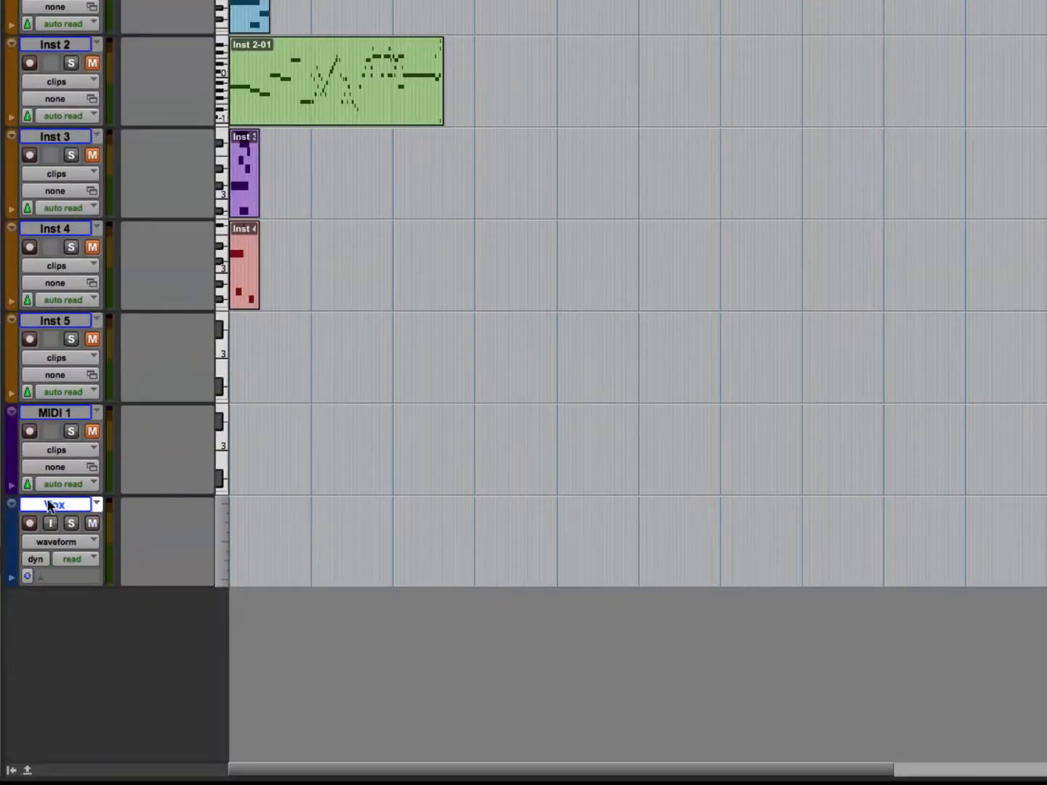
Record-enable the Vox track in the Mix window and return to the Edit window.
{"action": "key", "text": "super+equal"}
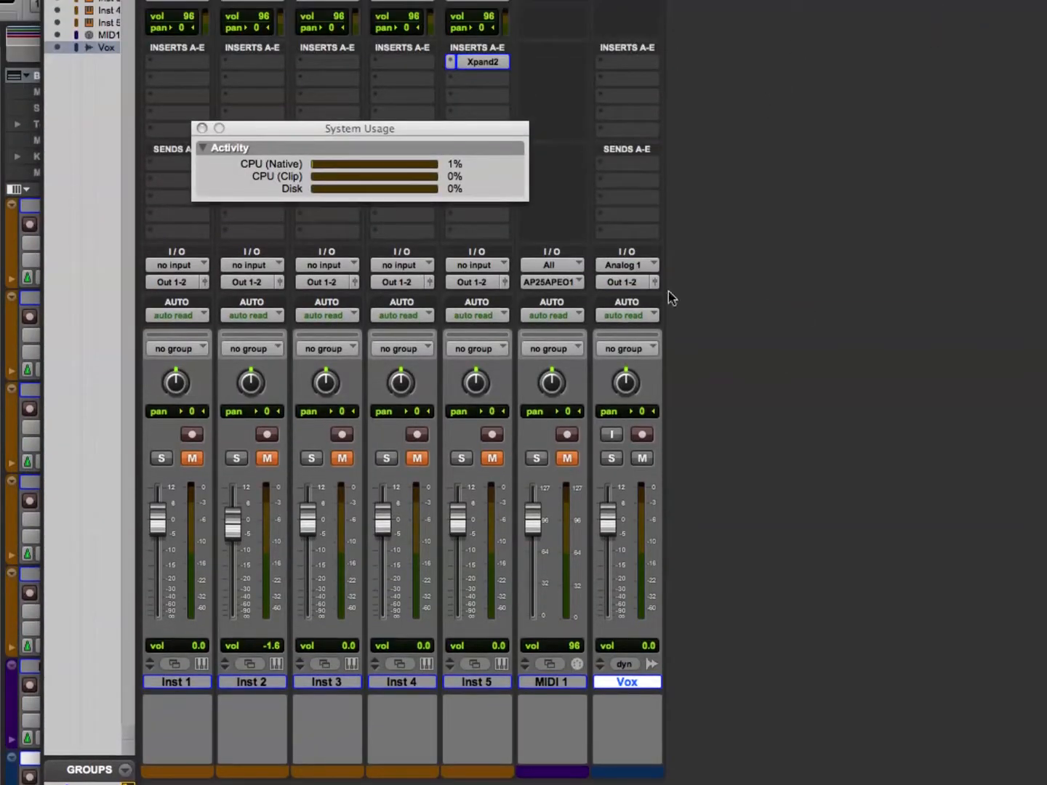
{"action": "left_click", "coordinate": [643, 411]}
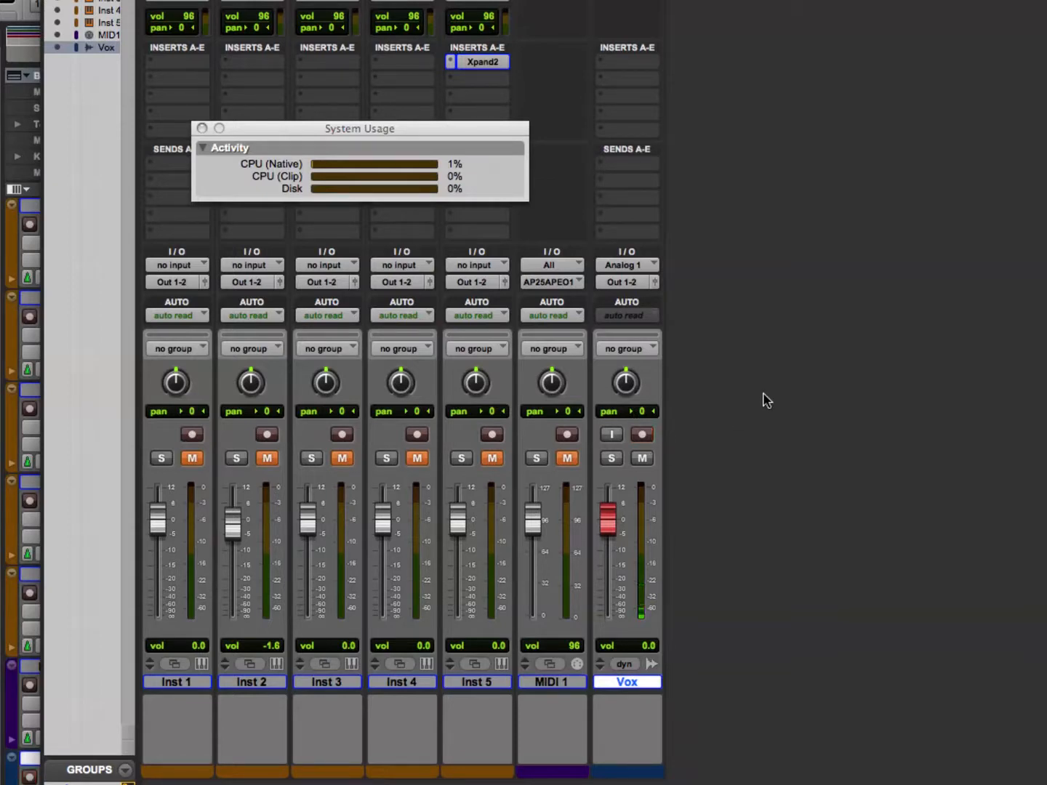
{"action": "key", "text": "super+equal"}
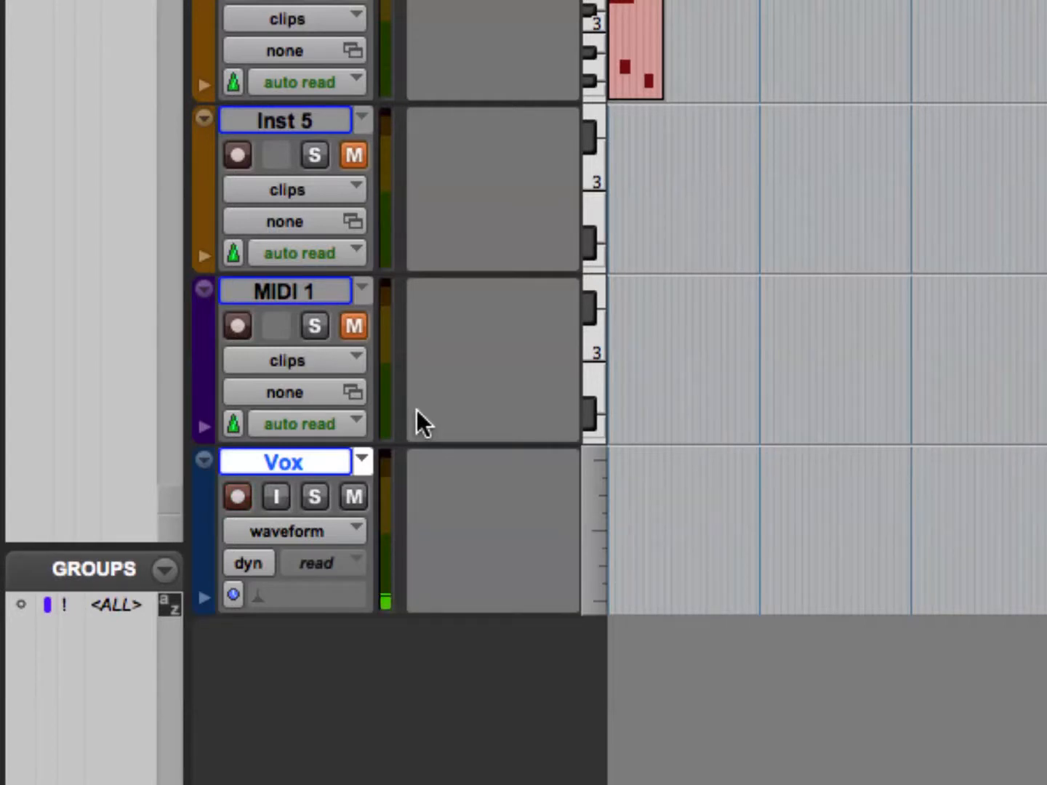
{"action": "key", "text": "shift+r"}
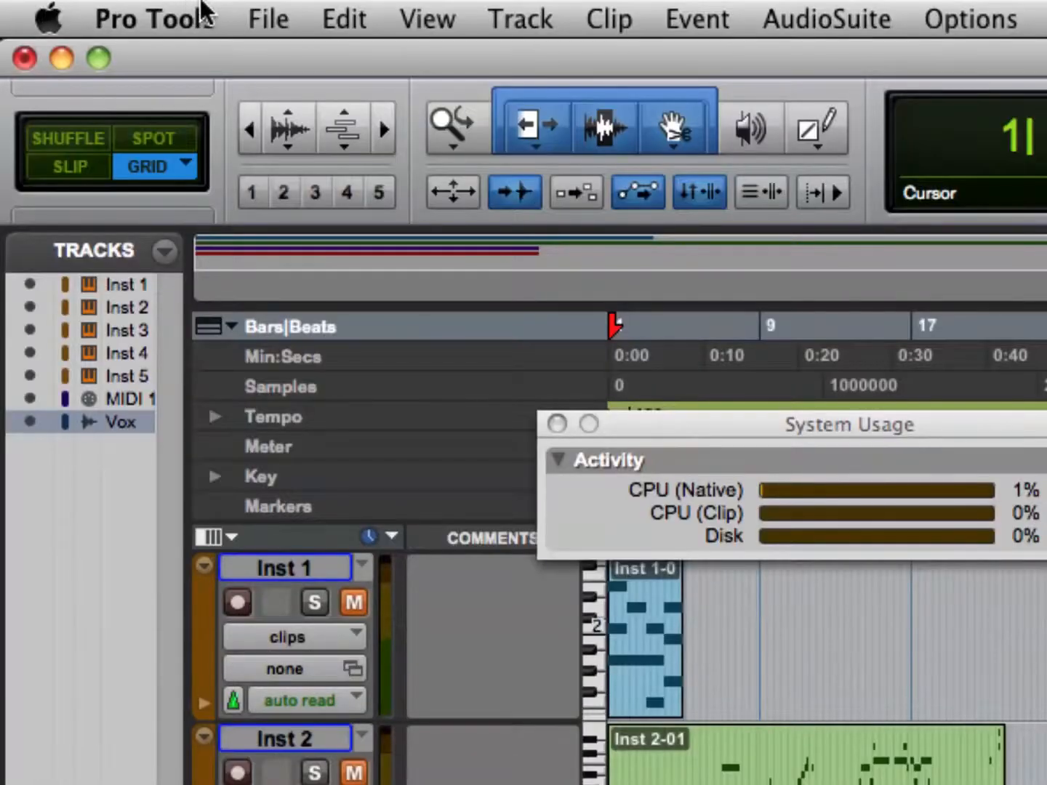
Examine the session format choices and the Audio Files option for saving a session copy, leaving without saving.
{"action": "left_click", "coordinate": [201, 6]}
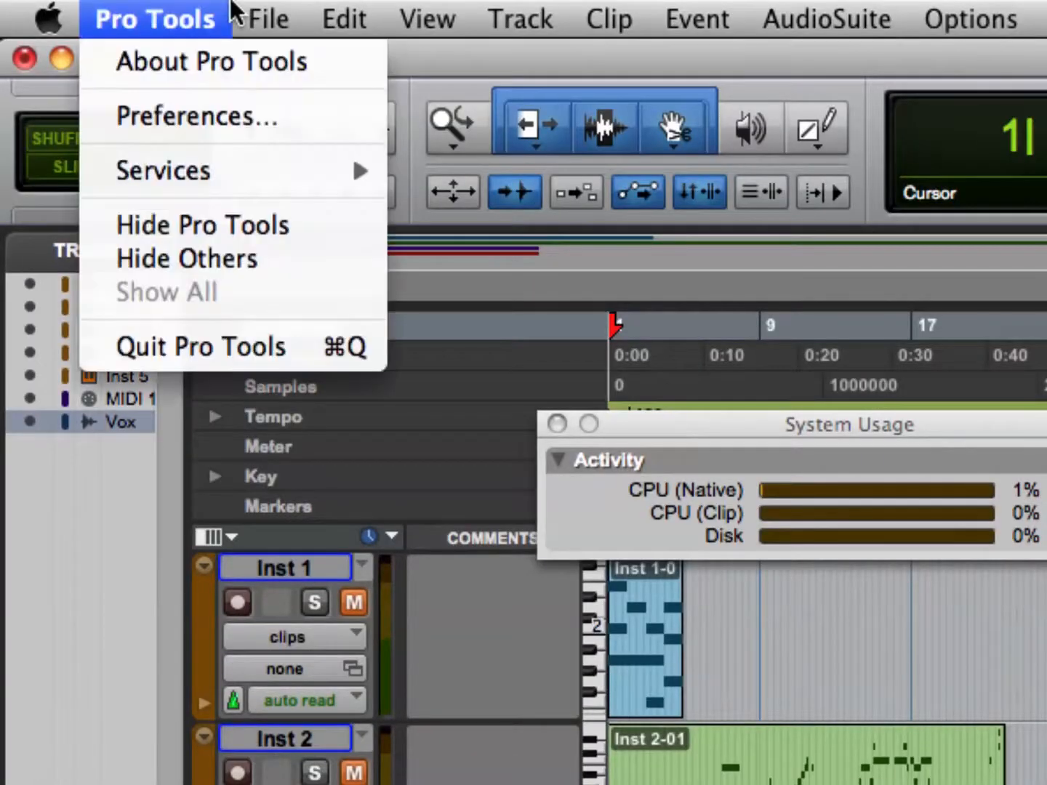
{"action": "mouse_move", "coordinate": [264, 12]}
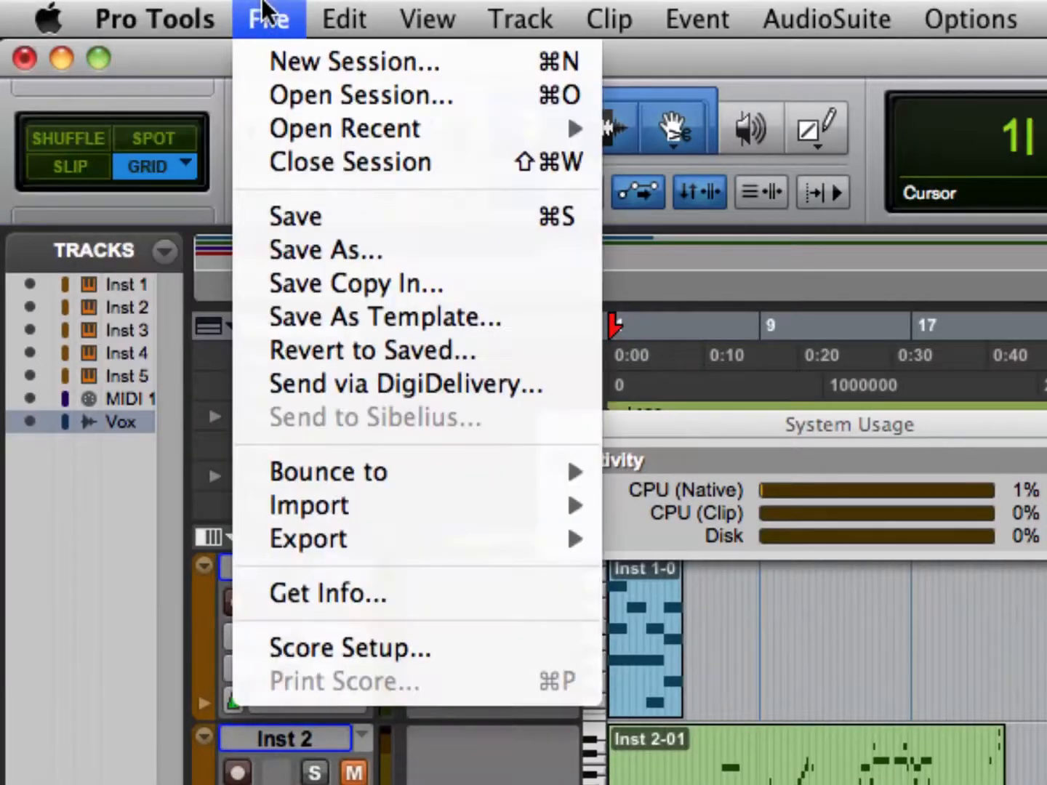
{"action": "left_click", "coordinate": [431, 269]}
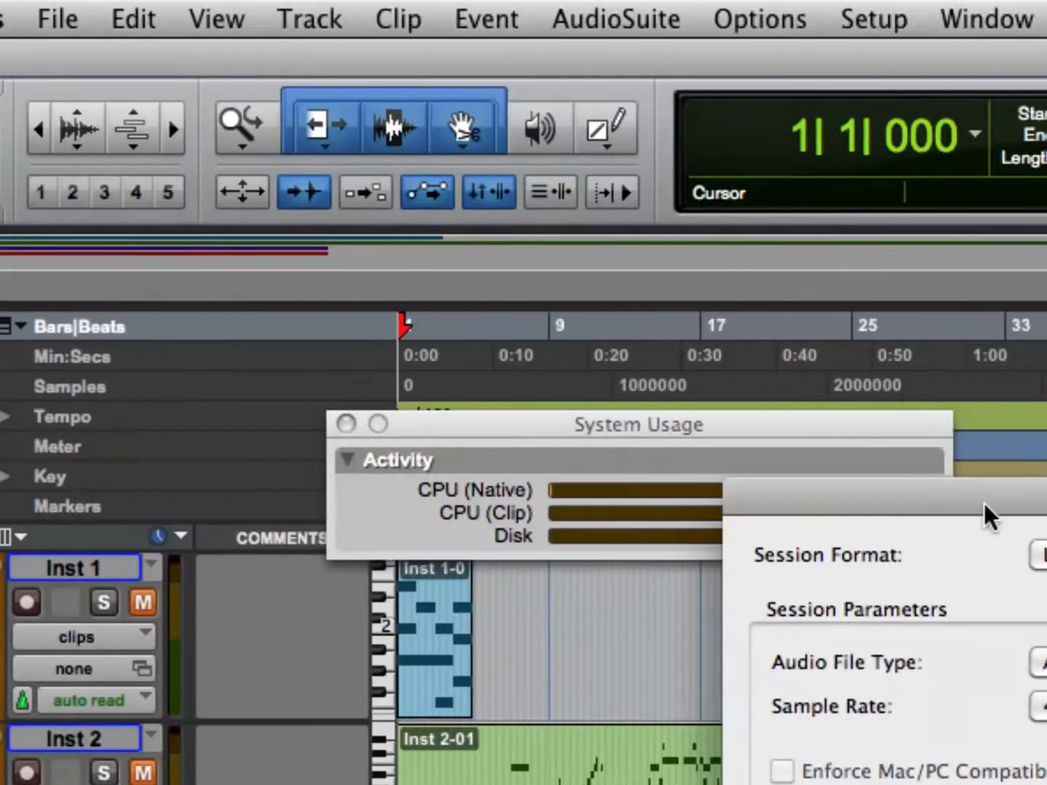
{"action": "left_click_drag", "start_coordinate": [985, 504], "coordinate": [281, 145]}
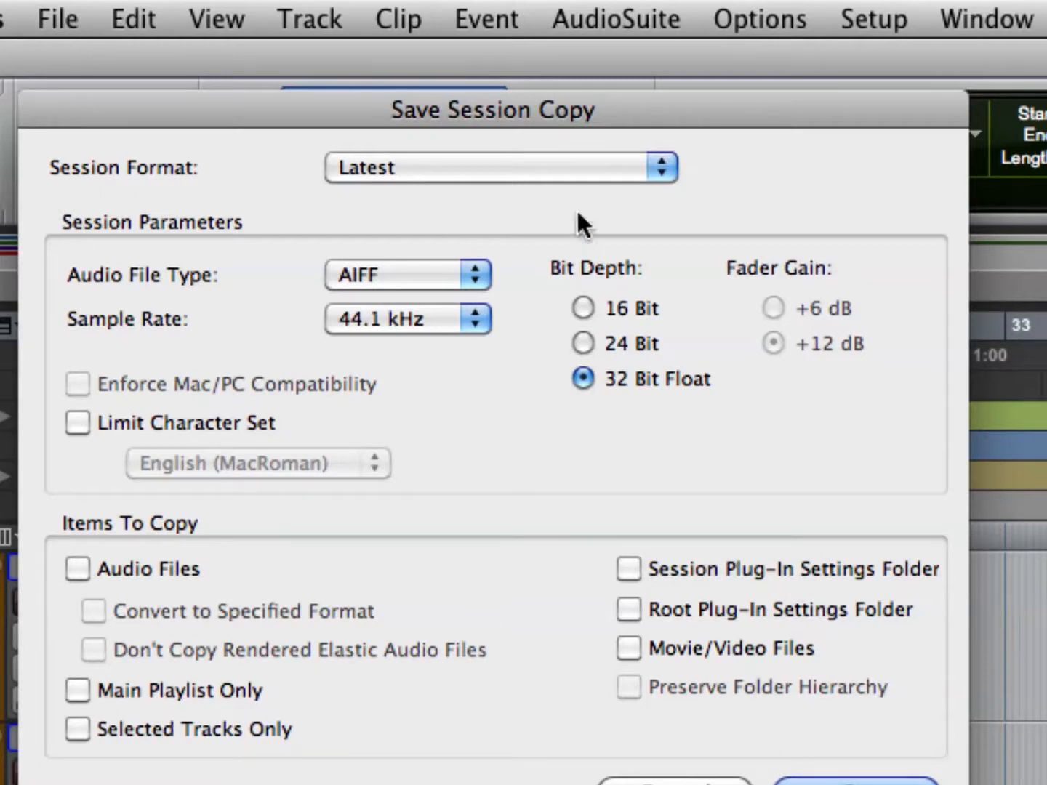
{"action": "left_click", "coordinate": [553, 177]}
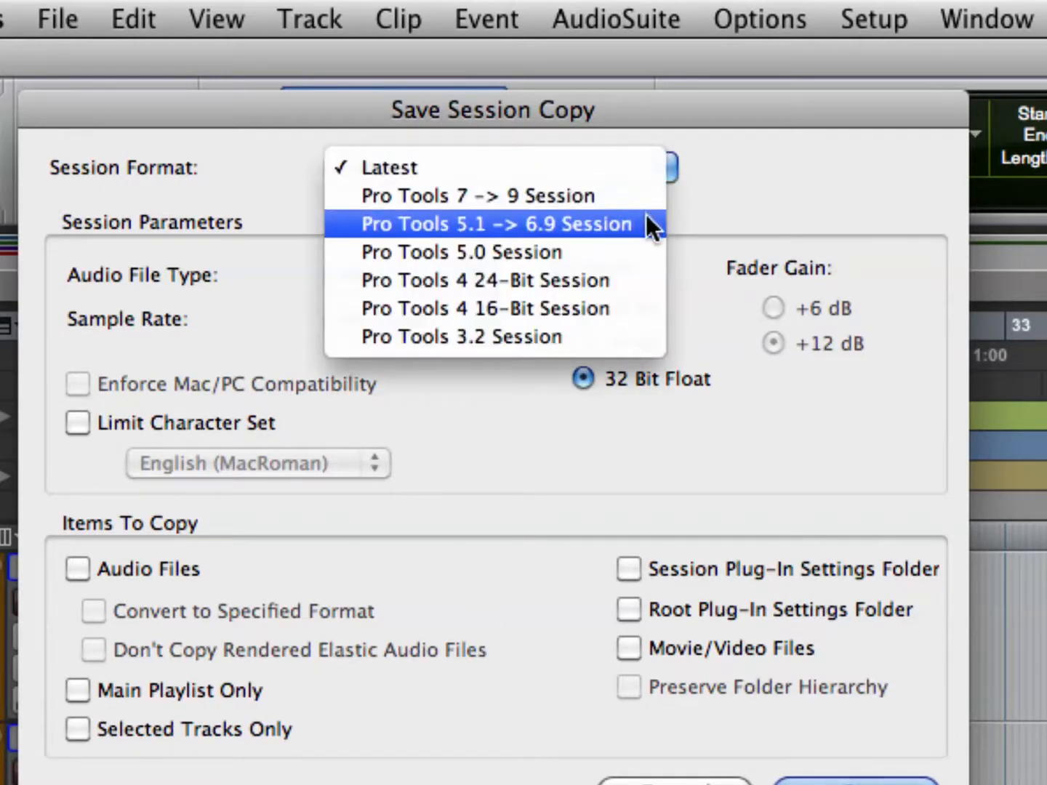
{"action": "left_click", "coordinate": [461, 512]}
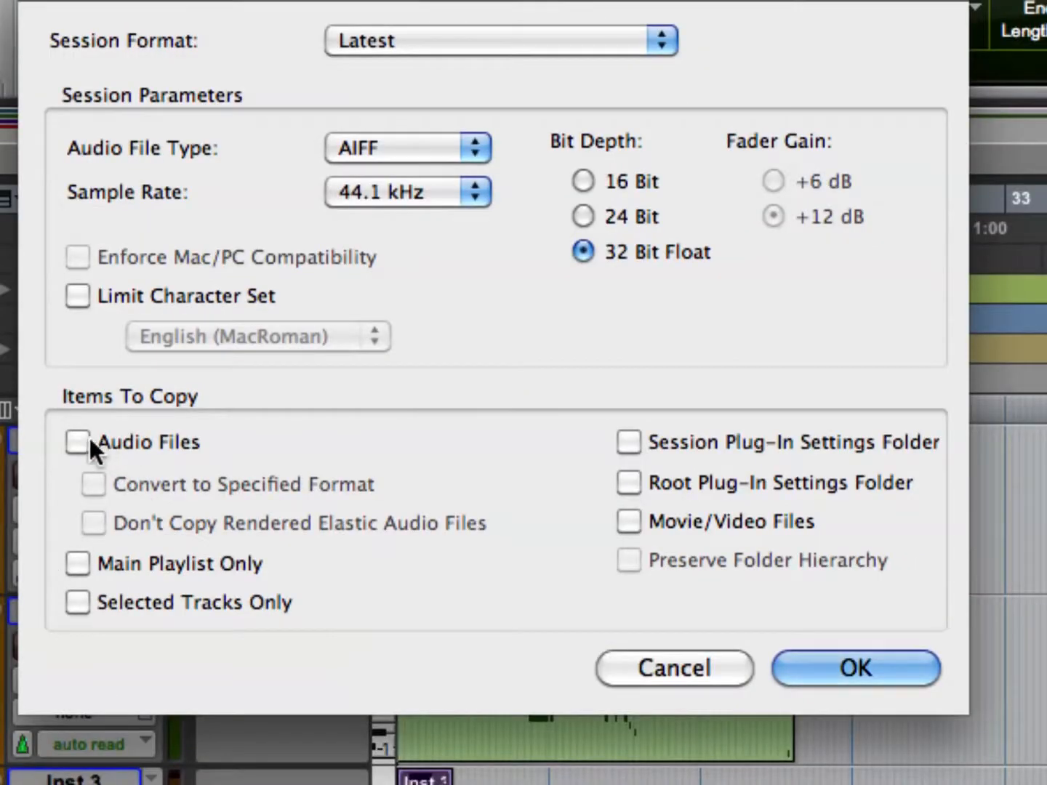
{"action": "left_click", "coordinate": [80, 436]}
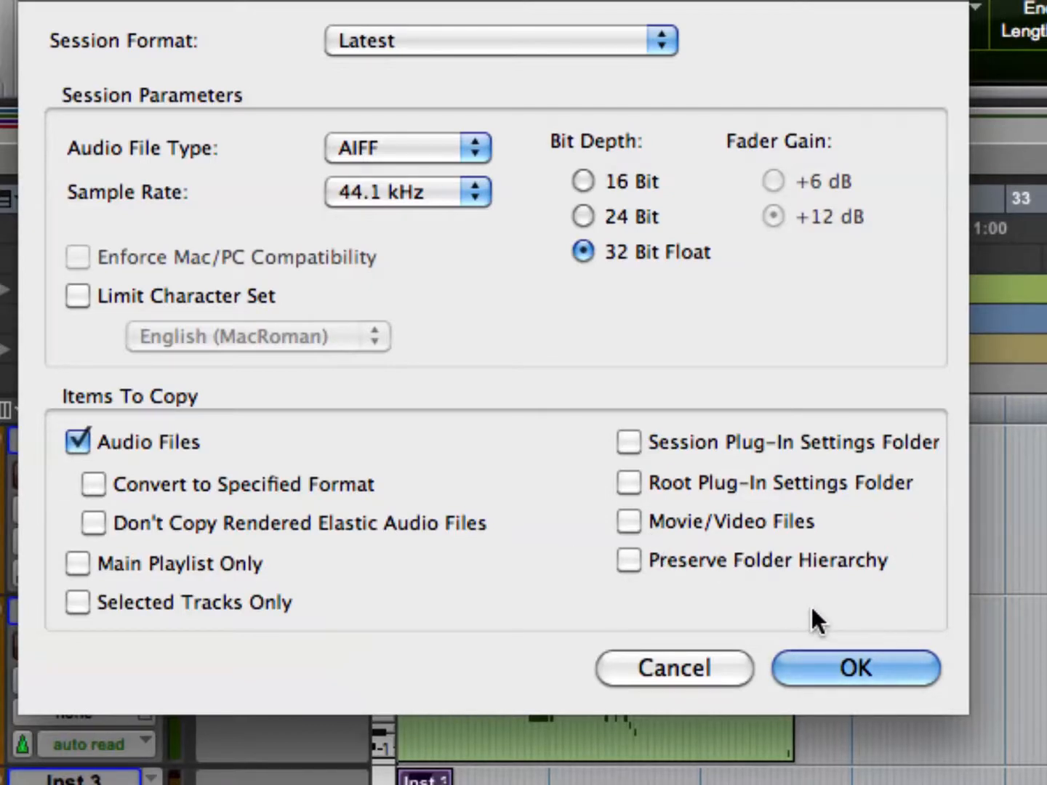
{"action": "left_click", "coordinate": [695, 654]}
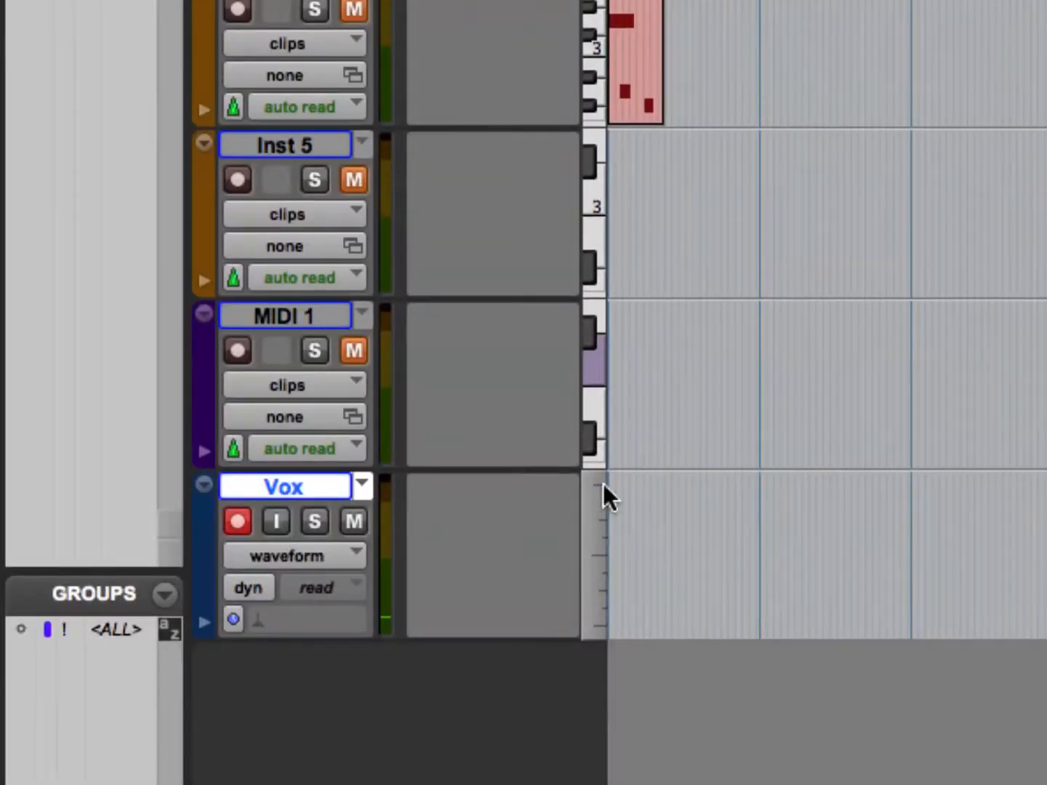
View the playlist options of the Vox track.
{"action": "left_click", "coordinate": [360, 482]}
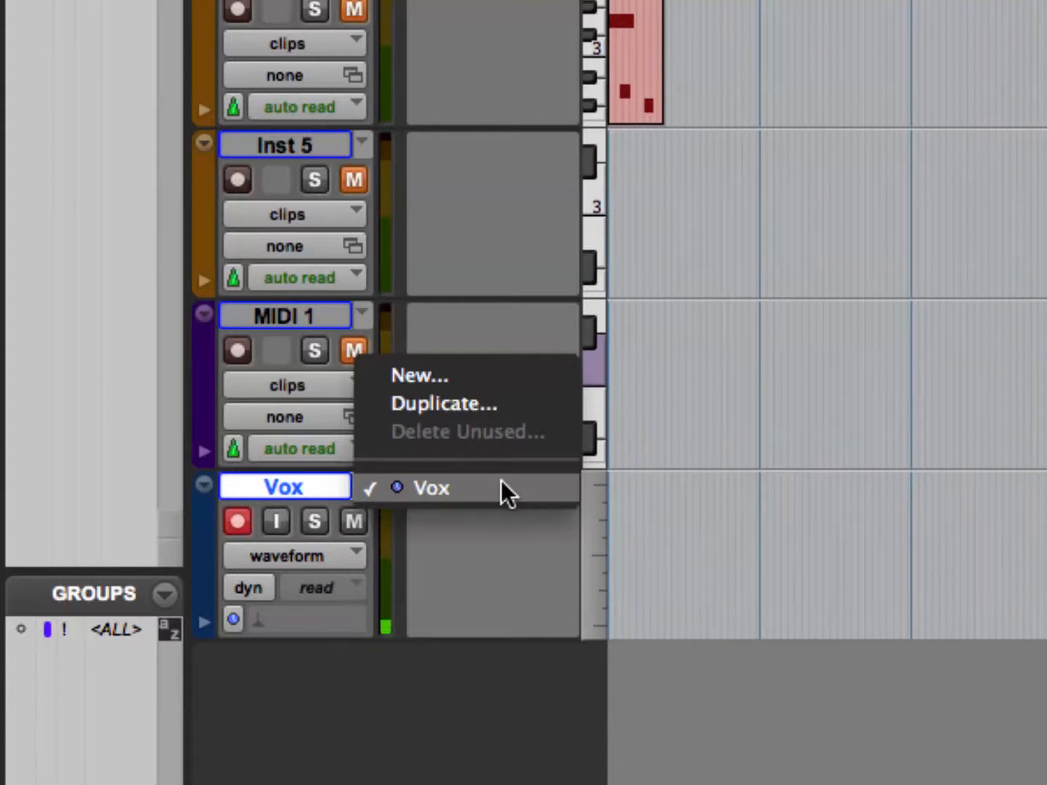
{"action": "left_click", "coordinate": [500, 480]}
{"action": "left_click", "coordinate": [483, 528]}
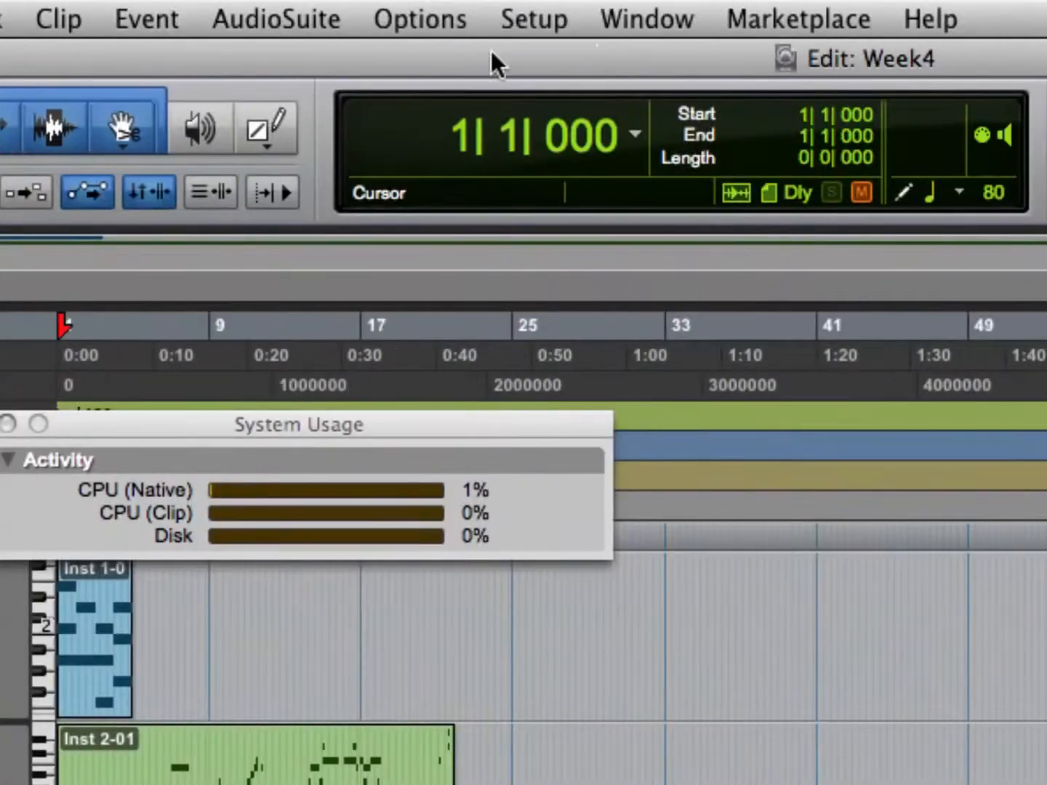
Enable Loop Record and show the Transport window.
{"action": "left_click", "coordinate": [750, 14]}
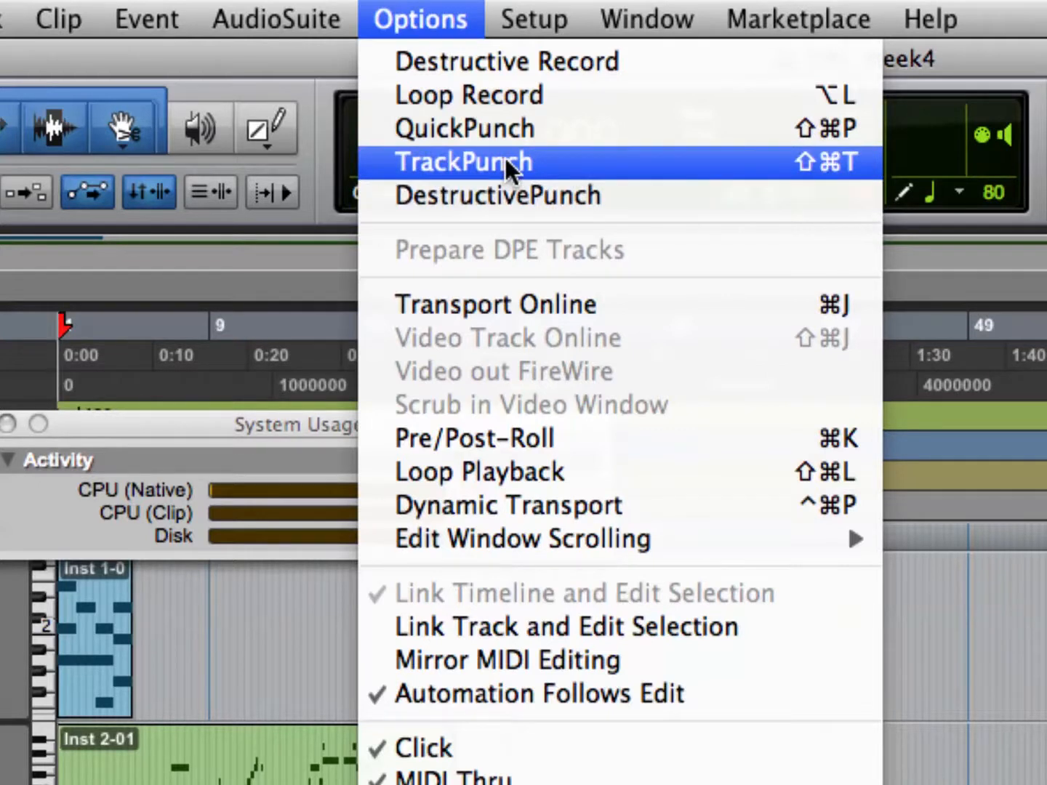
{"action": "left_click", "coordinate": [542, 102]}
{"action": "left_click", "coordinate": [444, 19]}
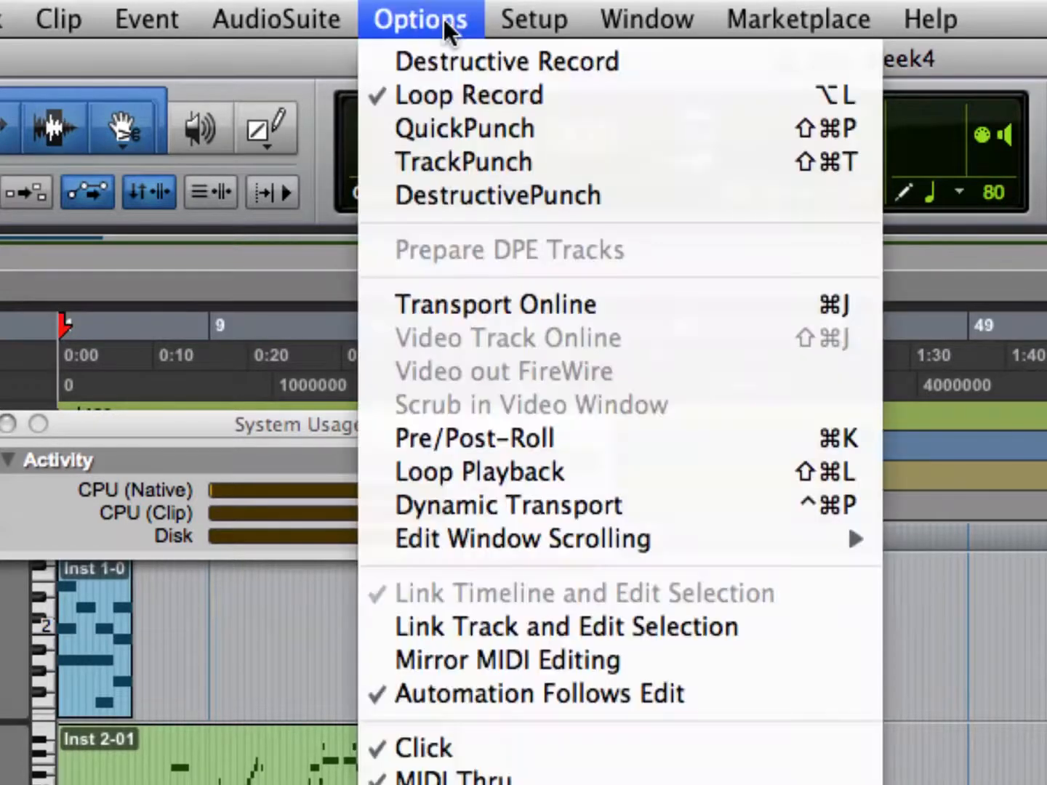
{"action": "left_click", "coordinate": [445, 19]}
{"action": "left_click", "coordinate": [655, 21]}
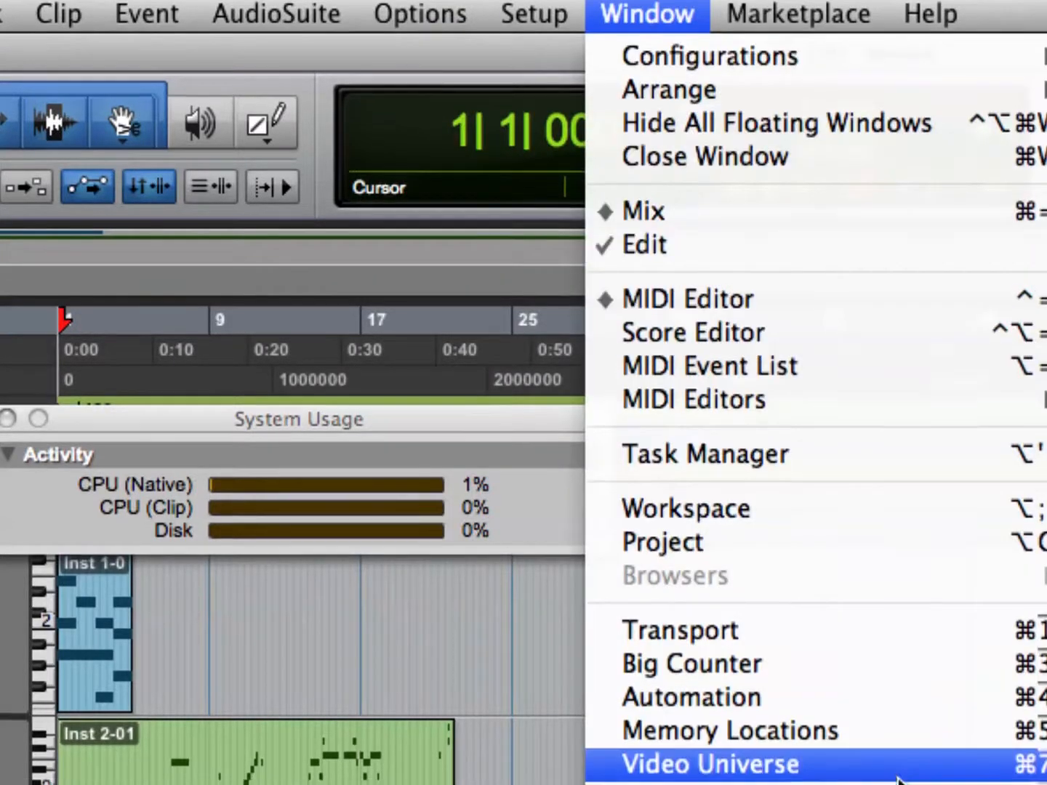
{"action": "left_click", "coordinate": [887, 640]}
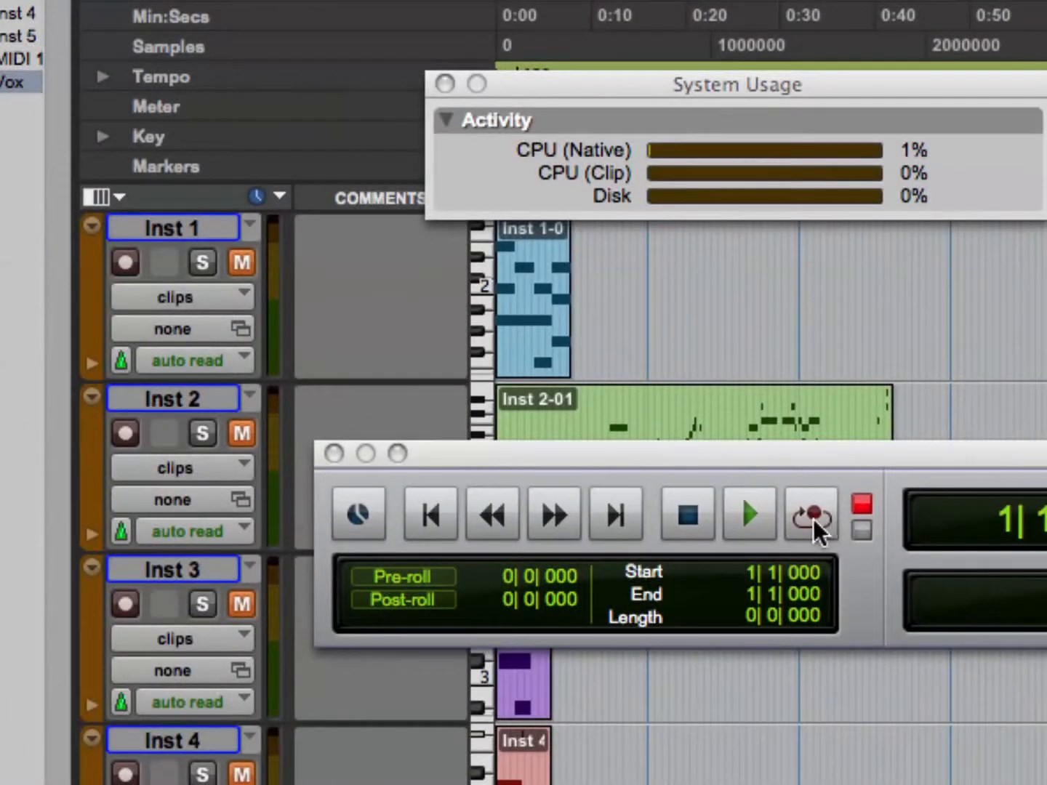
Cycle the transport through its record modes, including TrackPunch, QuickPunch and Destructive Record, back to Loop Record, and check the active mode.
{"action": "left_click", "coordinate": [811, 518]}
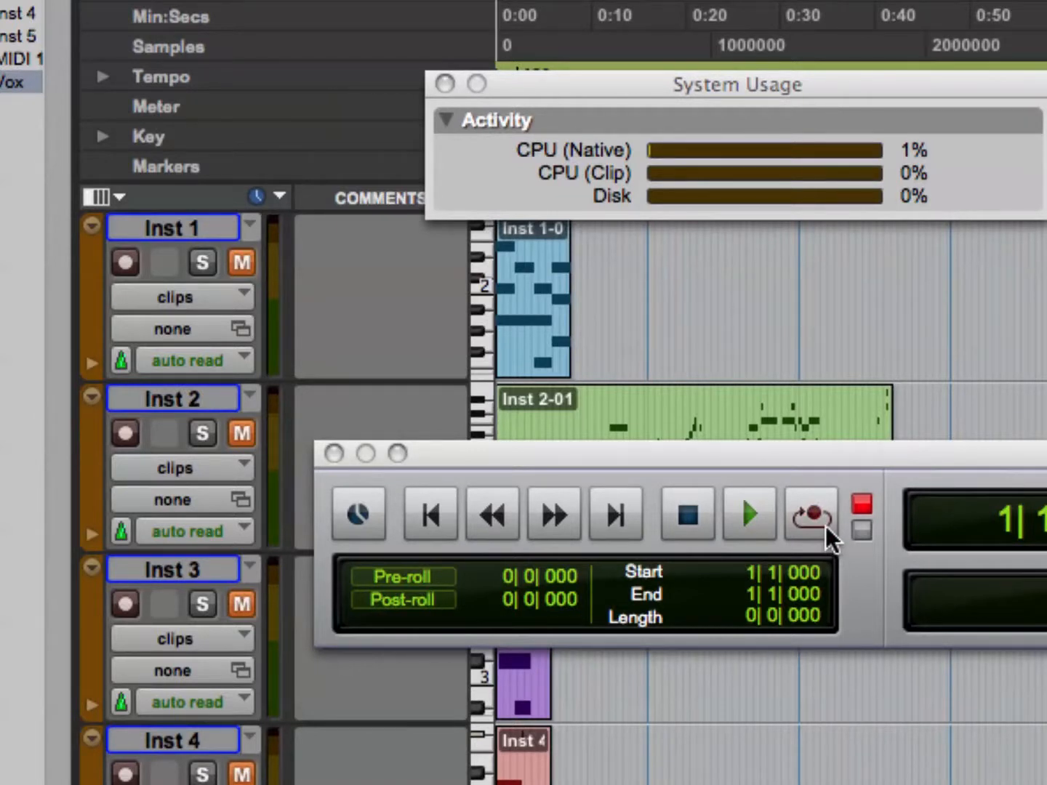
{"action": "left_click", "coordinate": [826, 538], "text": "ctrl"}
{"action": "left_click", "coordinate": [824, 538], "text": "ctrl"}
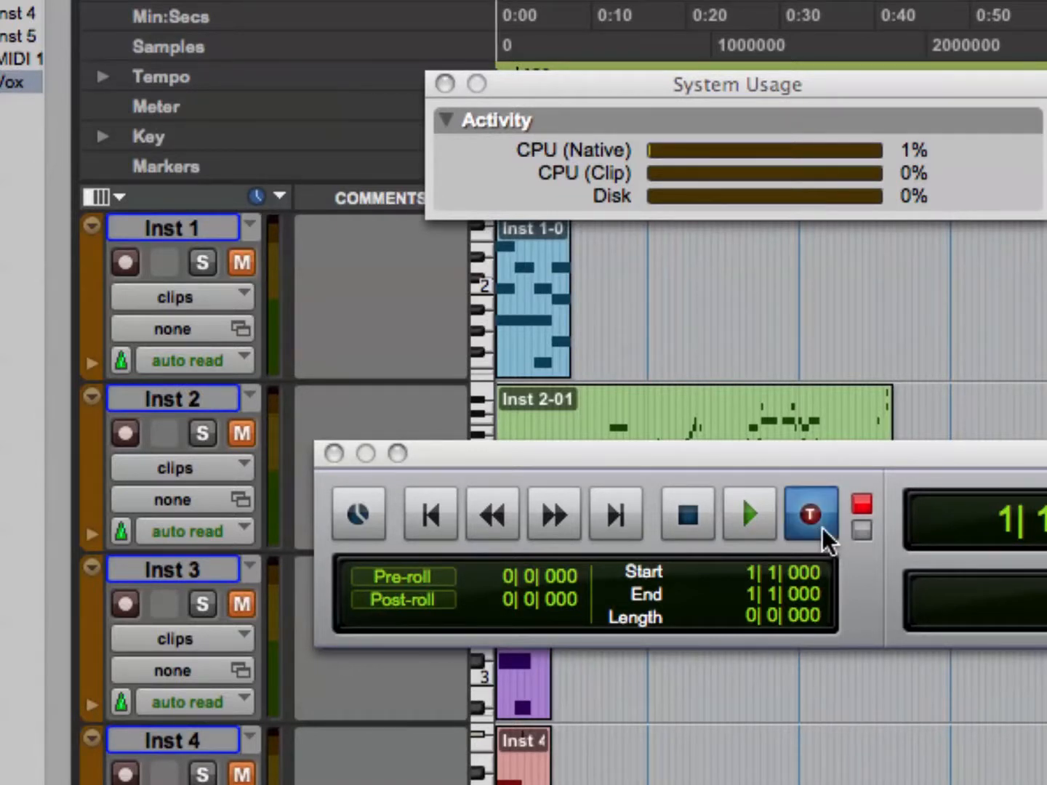
{"action": "left_click", "coordinate": [824, 538], "text": "ctrl"}
{"action": "left_click", "coordinate": [823, 538], "text": "ctrl"}
{"action": "left_click", "coordinate": [824, 538], "text": "ctrl"}
{"action": "left_click", "coordinate": [824, 538], "text": "ctrl"}
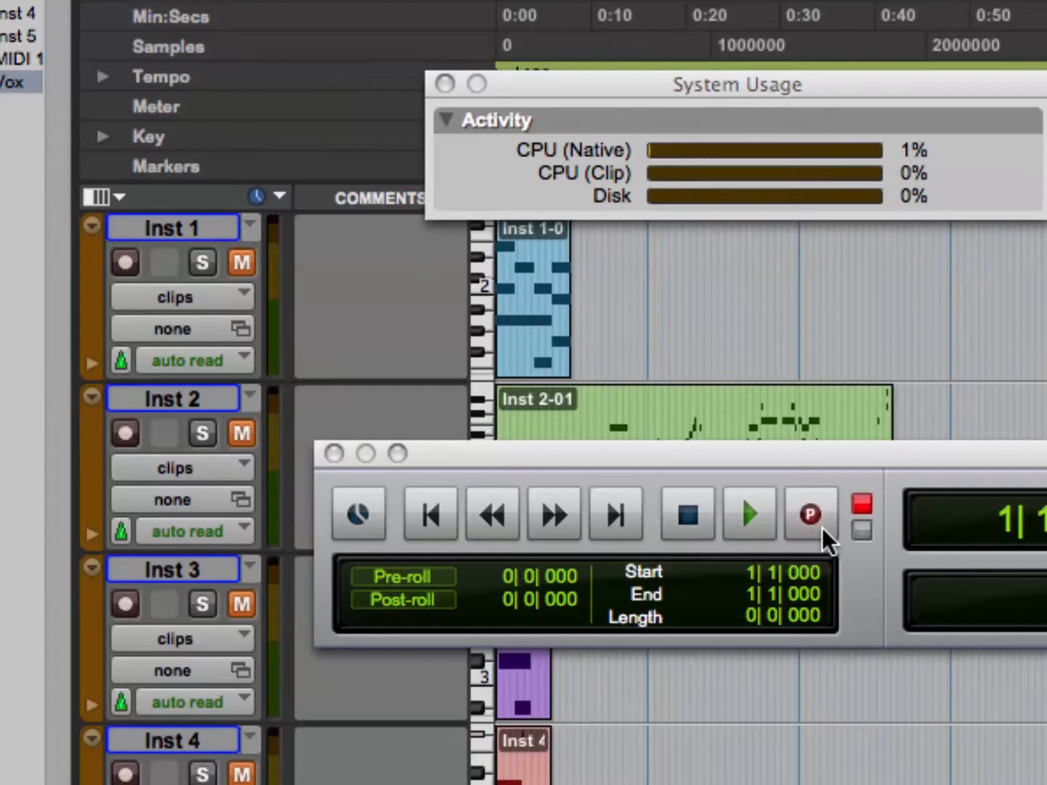
{"action": "left_click", "coordinate": [824, 538], "text": "ctrl"}
{"action": "left_click", "coordinate": [824, 538], "text": "ctrl"}
{"action": "left_click", "coordinate": [824, 539], "text": "ctrl"}
{"action": "left_click", "coordinate": [823, 533], "text": "ctrl"}
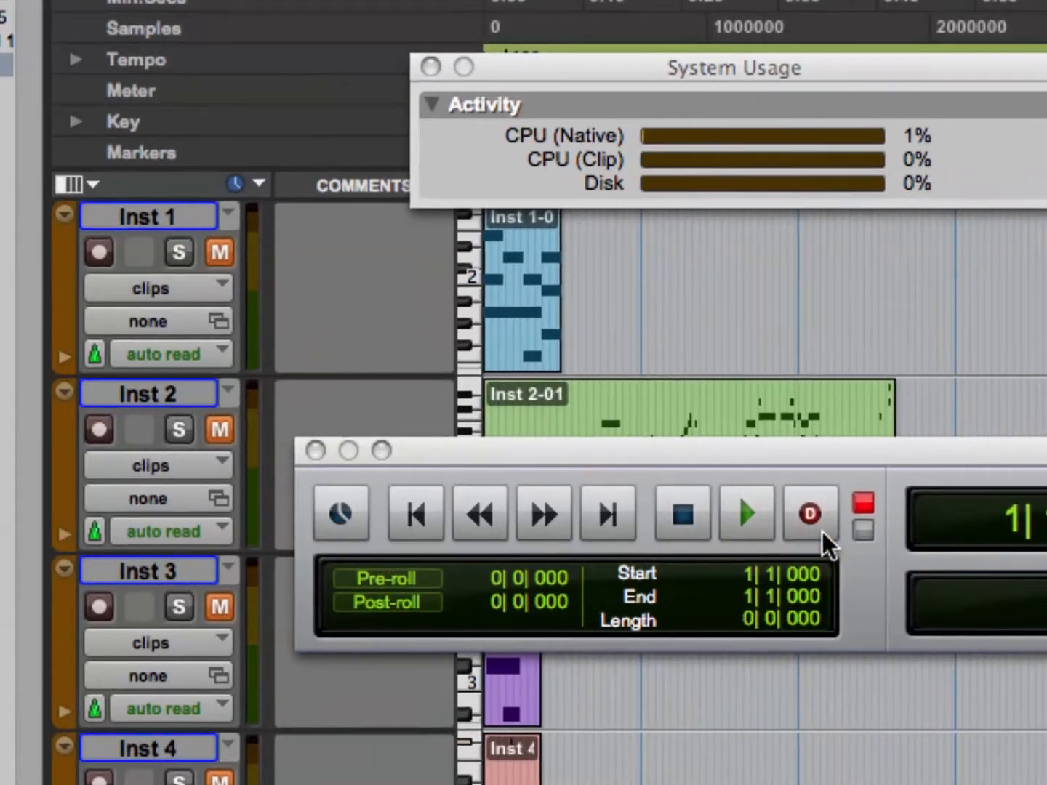
{"action": "left_click", "coordinate": [822, 533], "text": "ctrl"}
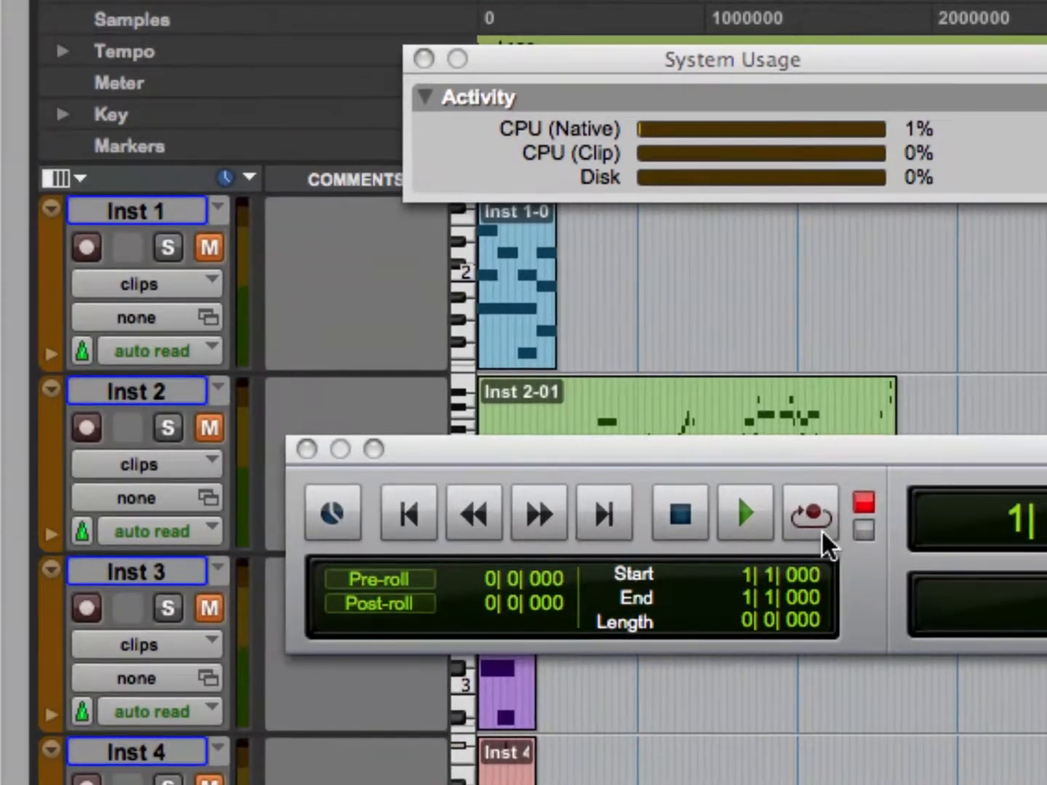
{"action": "left_click", "coordinate": [823, 533], "text": "ctrl"}
{"action": "left_click", "coordinate": [823, 533], "text": "ctrl"}
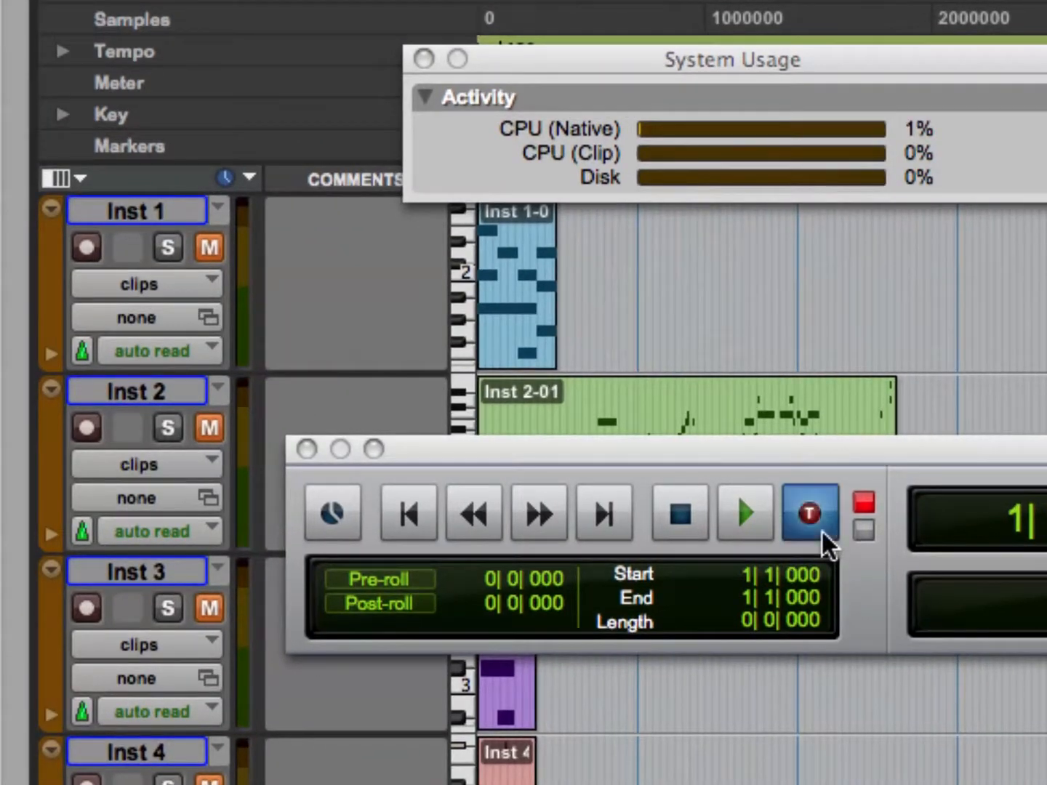
{"action": "left_click", "coordinate": [822, 533], "text": "ctrl"}
{"action": "left_click", "coordinate": [822, 533], "text": "ctrl"}
{"action": "left_click", "coordinate": [822, 533], "text": "ctrl"}
{"action": "left_click", "coordinate": [822, 533], "text": "ctrl"}
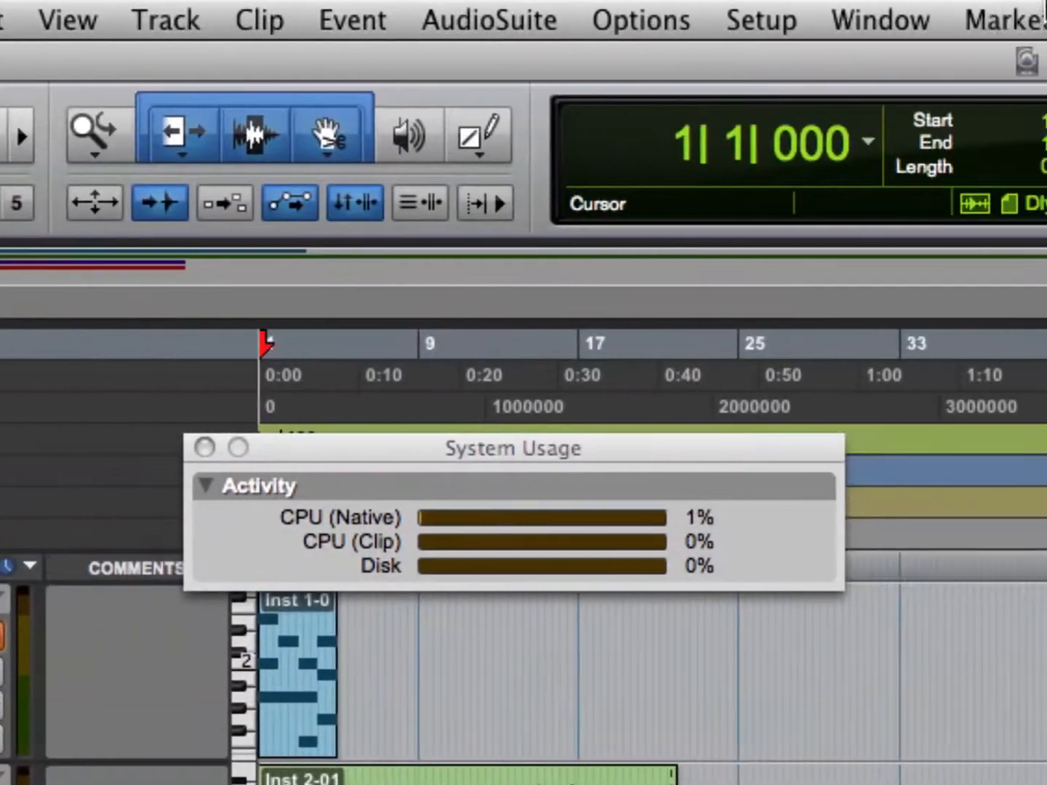
{"action": "left_click", "coordinate": [685, 15]}
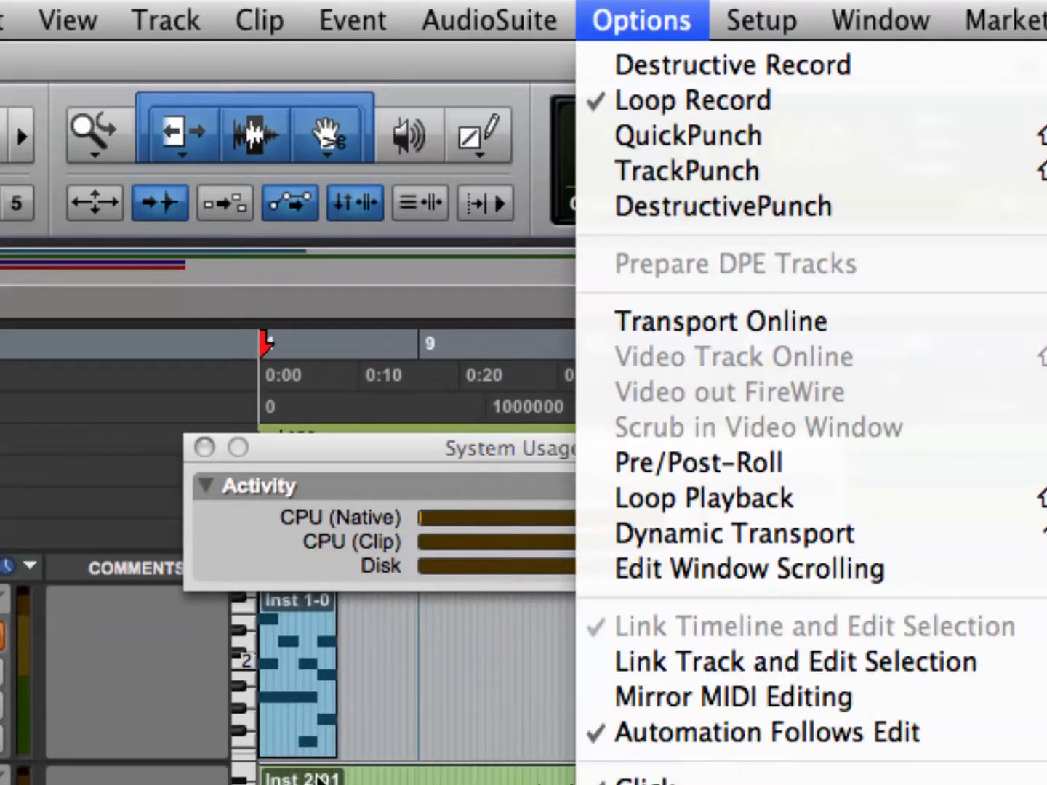
{"action": "left_click", "coordinate": [346, 764]}
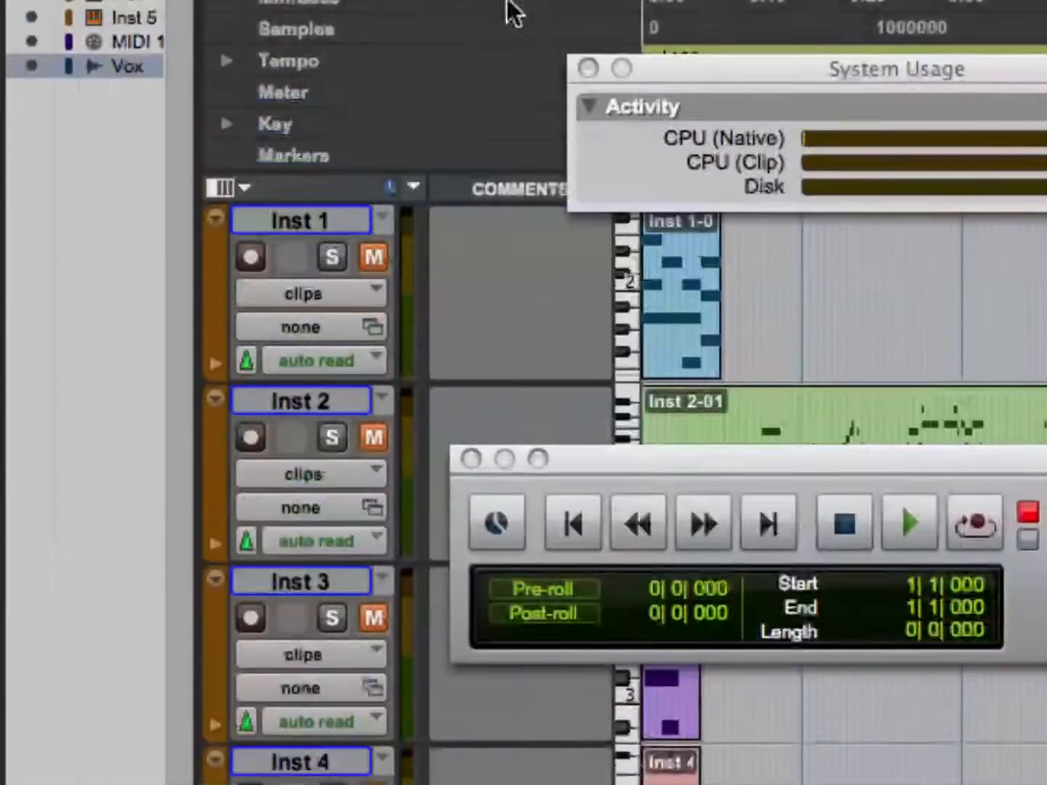
With the Selector tool active, set the grid value to 1 bar and select from bar 1 to bar 5 across the tracks.
{"action": "left_click", "coordinate": [470, 458]}
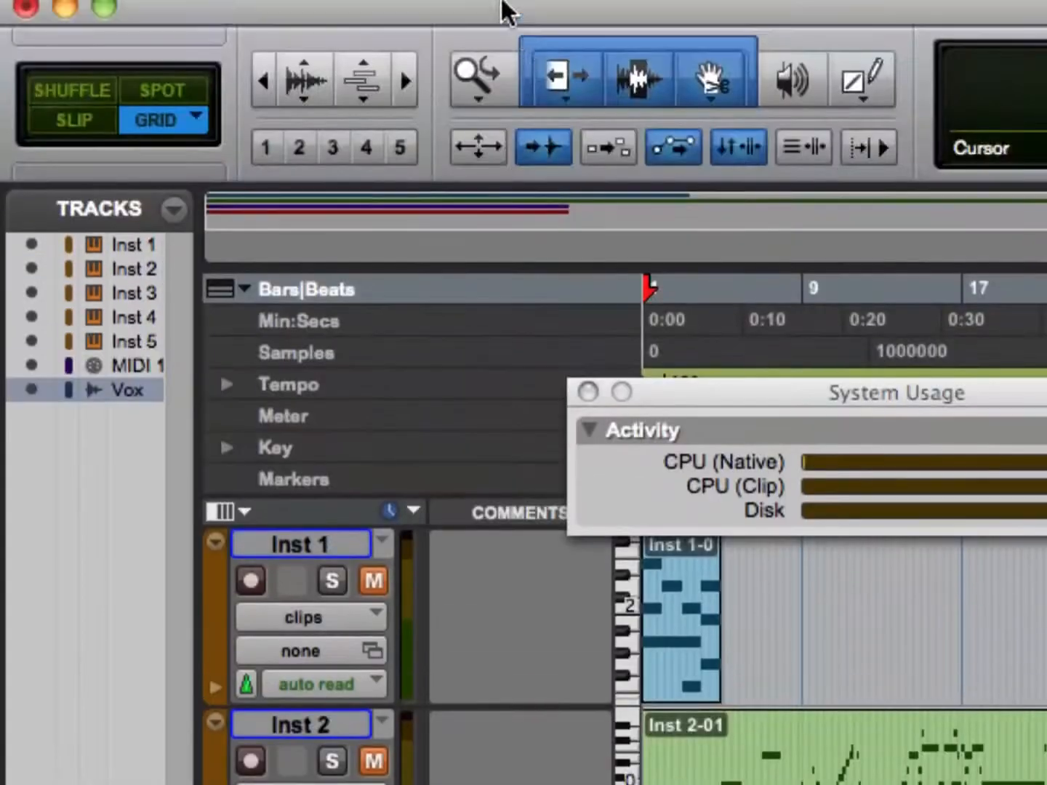
{"action": "left_click", "coordinate": [629, 72]}
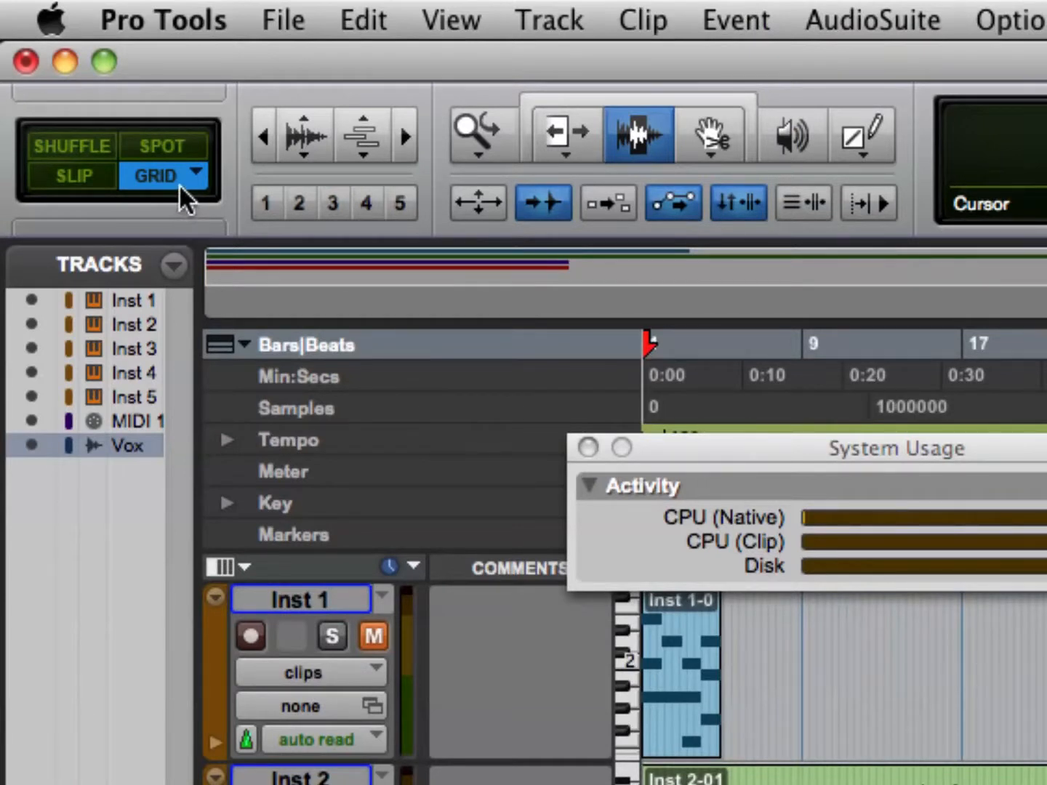
{"action": "scroll", "coordinate": [179, 187], "scroll_direction": "right", "scroll_amount": 1}
{"action": "key", "text": "F4"}
{"action": "key", "text": "F4"}
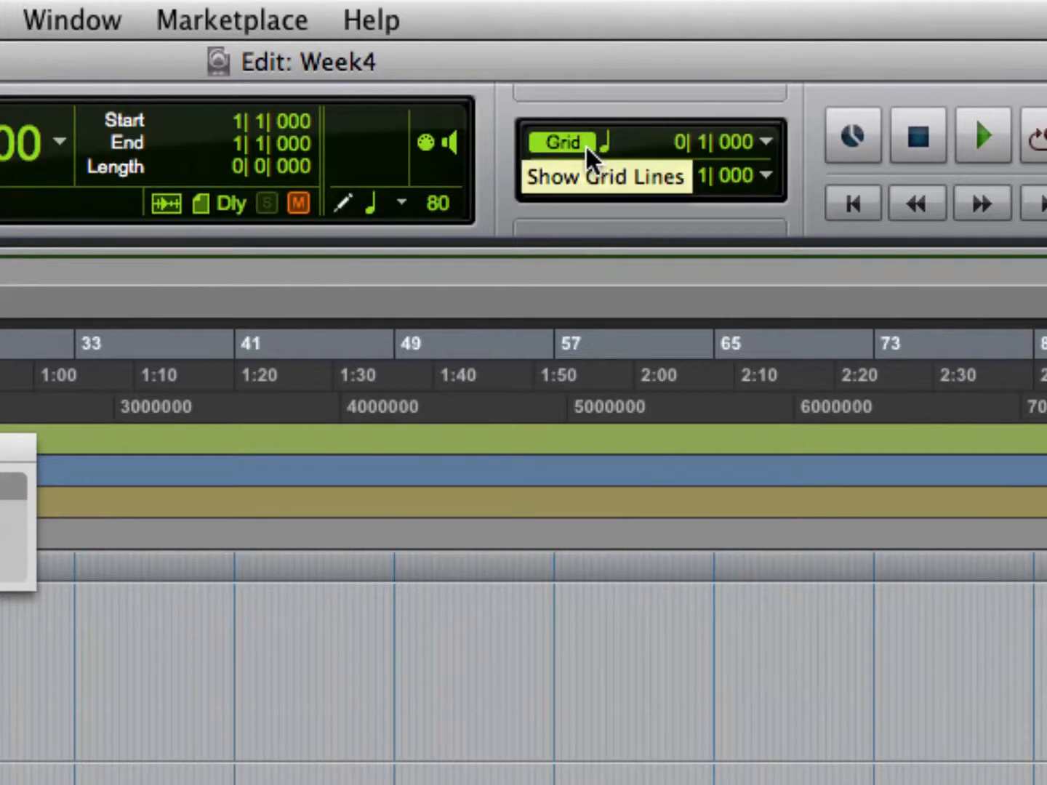
{"action": "left_click", "coordinate": [602, 148]}
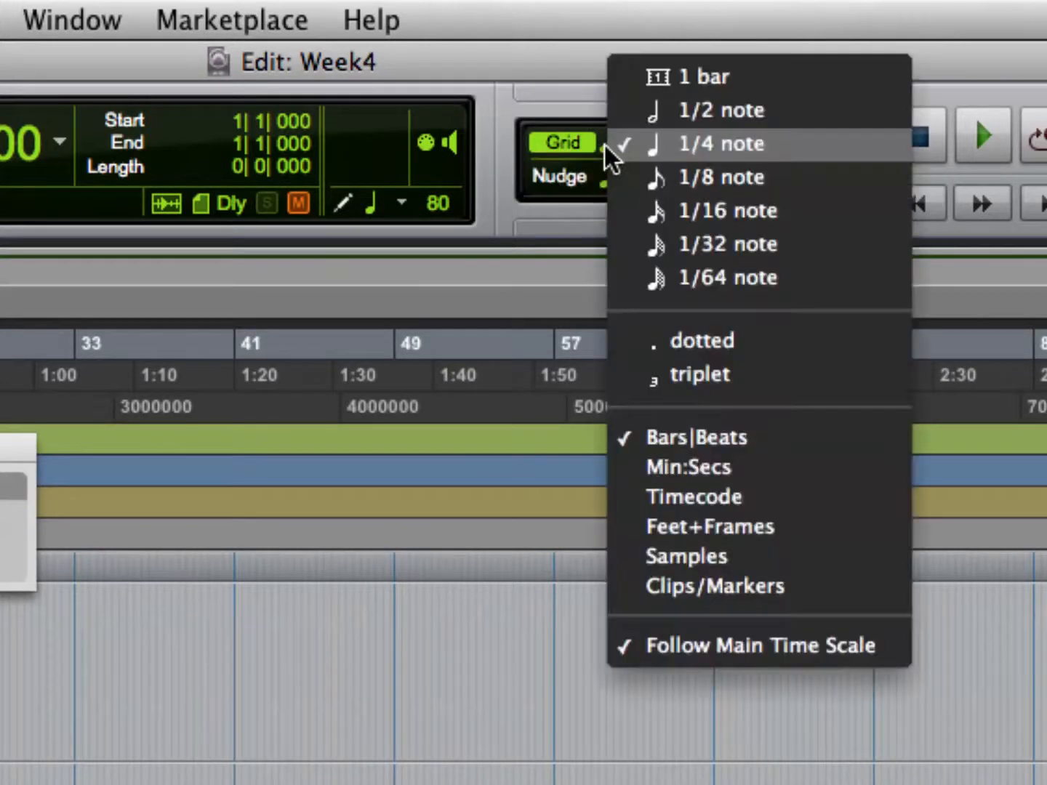
{"action": "left_click", "coordinate": [638, 78]}
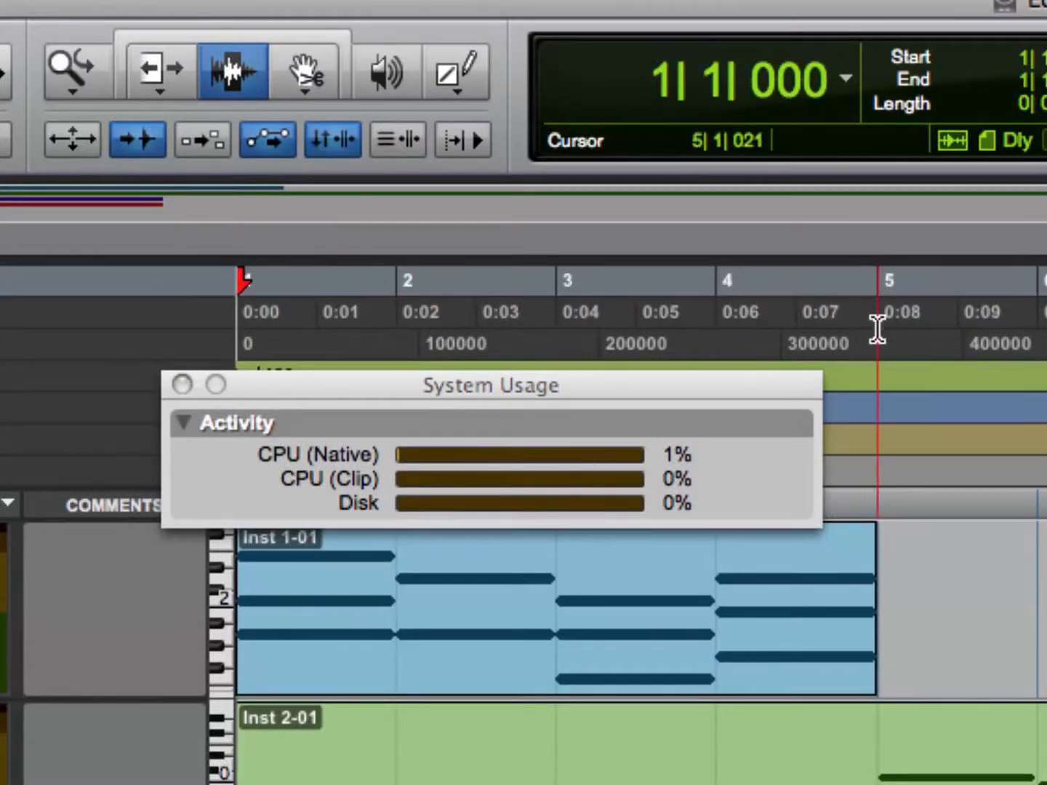
{"action": "left_click_drag", "start_coordinate": [877, 328], "coordinate": [200, 556]}
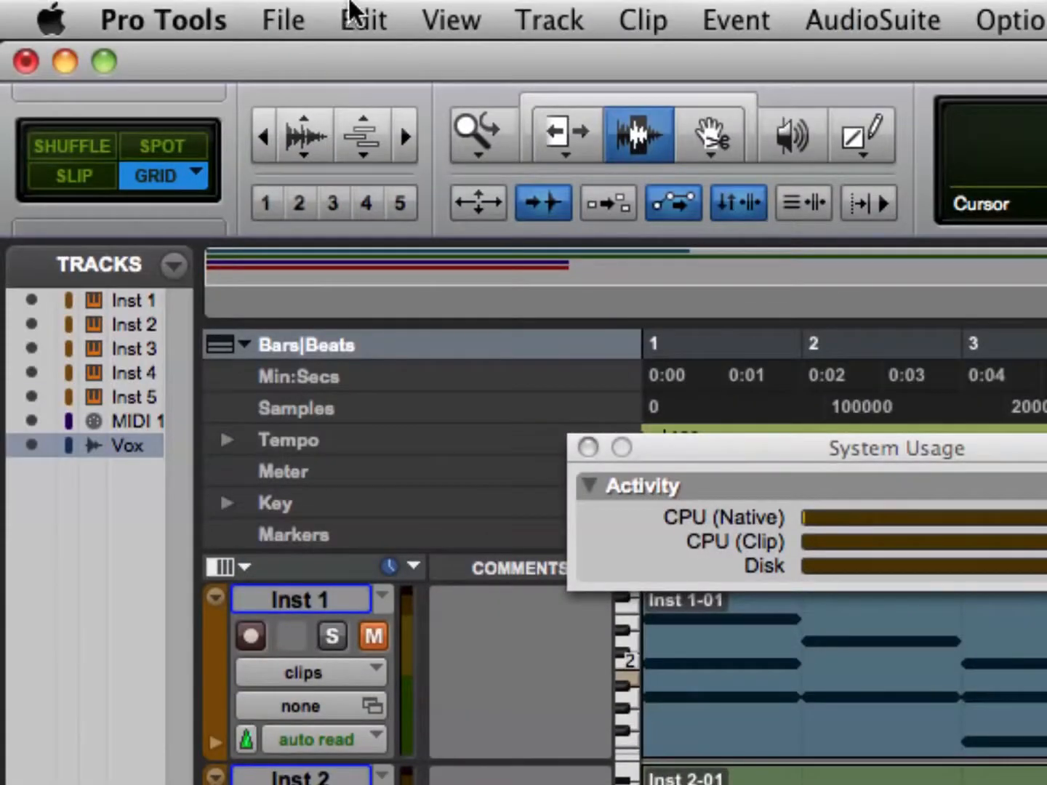
Create a click track and show the Mix window.
{"action": "left_click", "coordinate": [528, 11]}
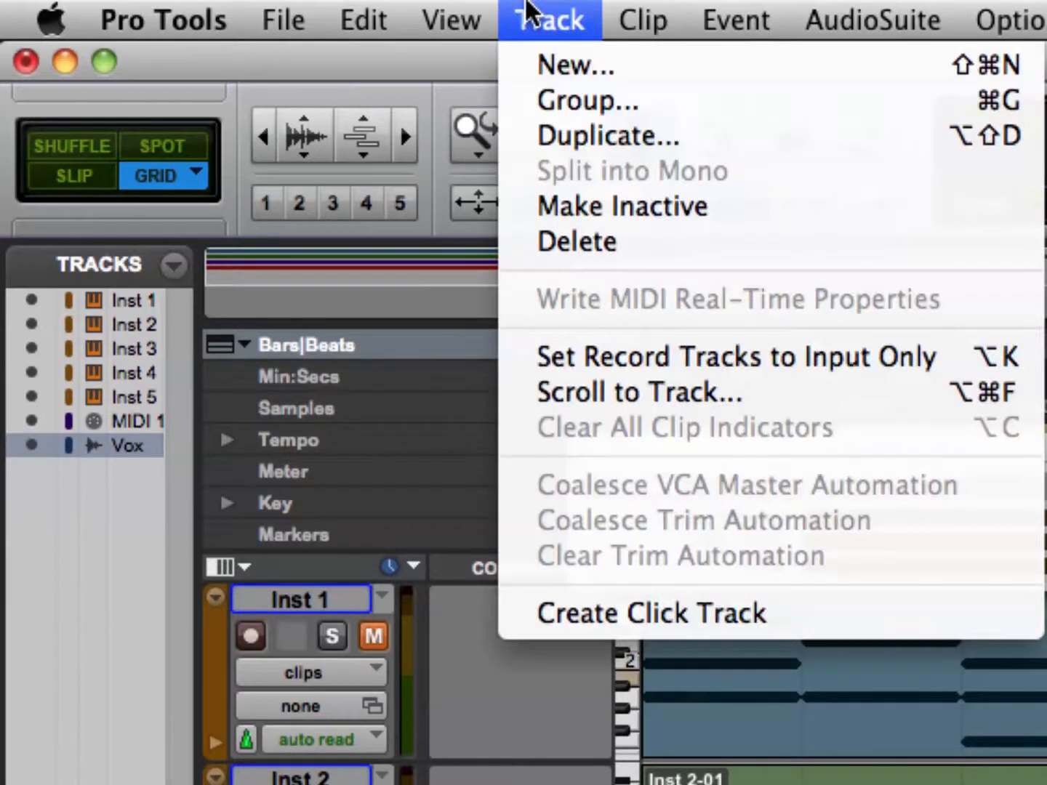
{"action": "left_click", "coordinate": [667, 612]}
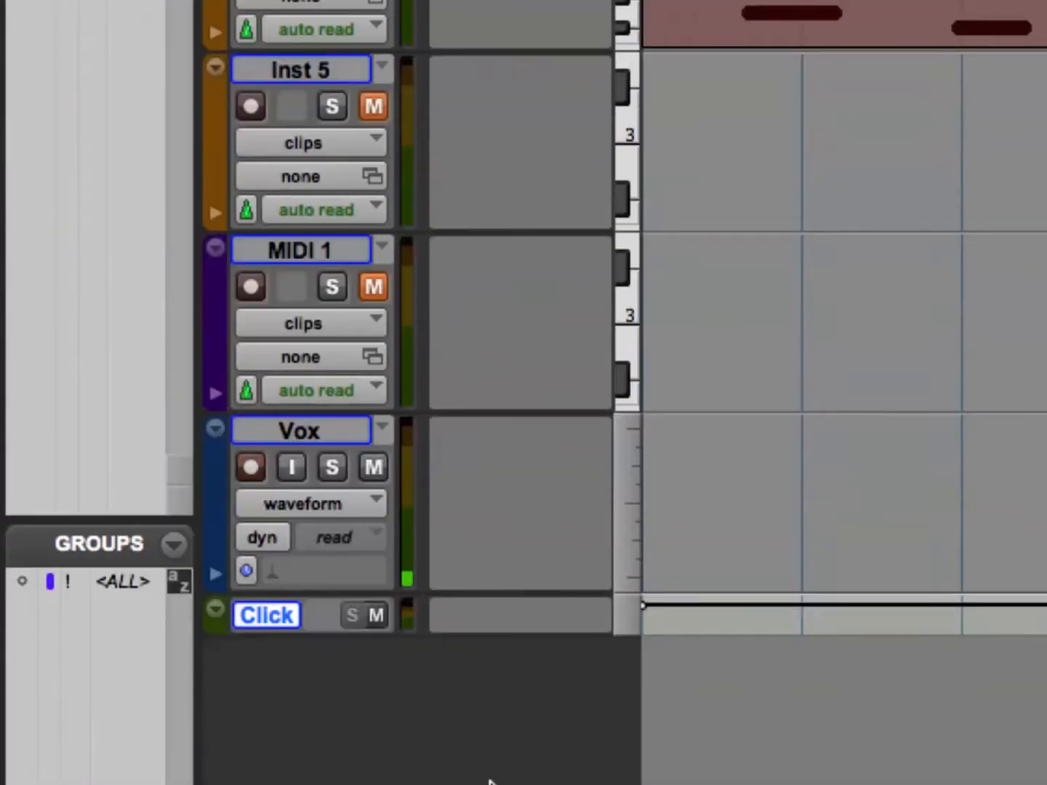
{"action": "key", "text": "super+equal"}
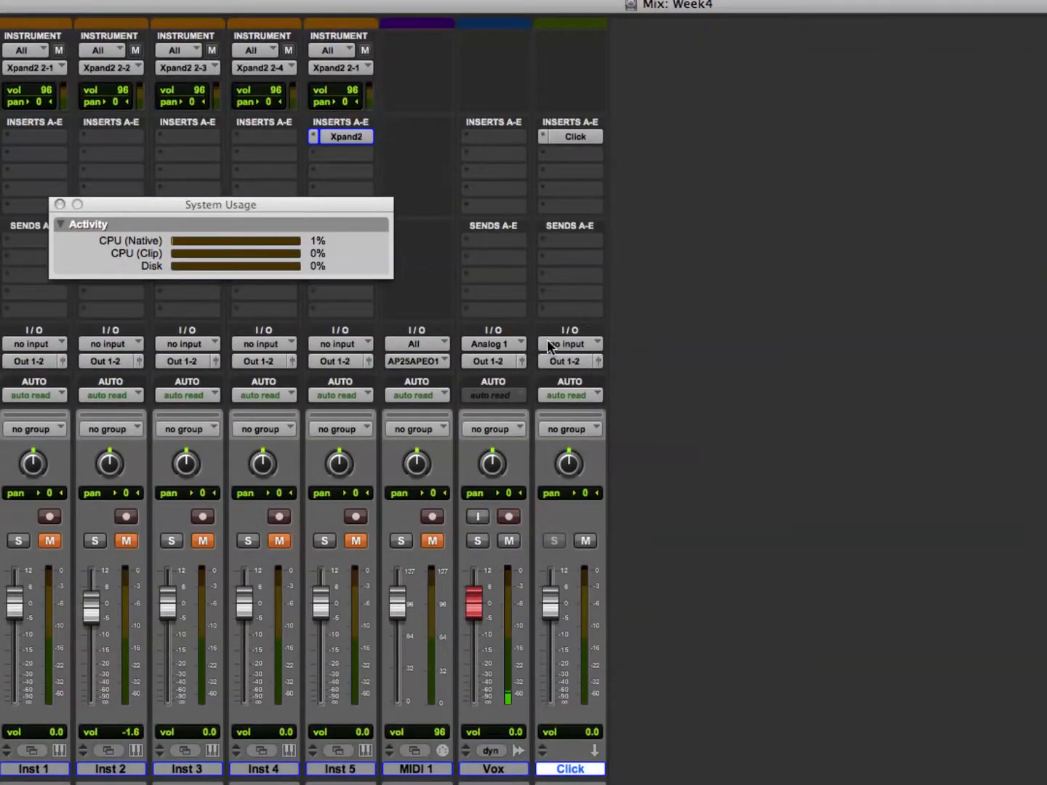
Load the Marimba 2 preset in the Click track's plug-in, raise the unaccented level, and close the plug-in.
{"action": "left_click", "coordinate": [586, 139]}
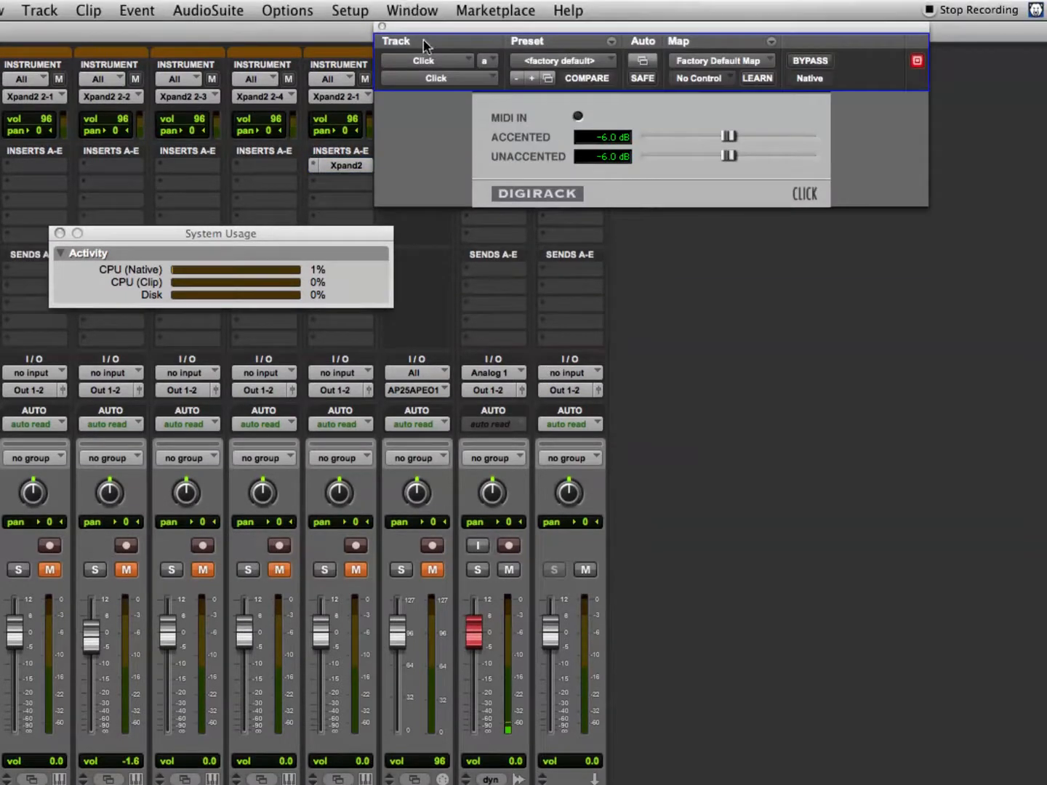
{"action": "left_click", "coordinate": [571, 61]}
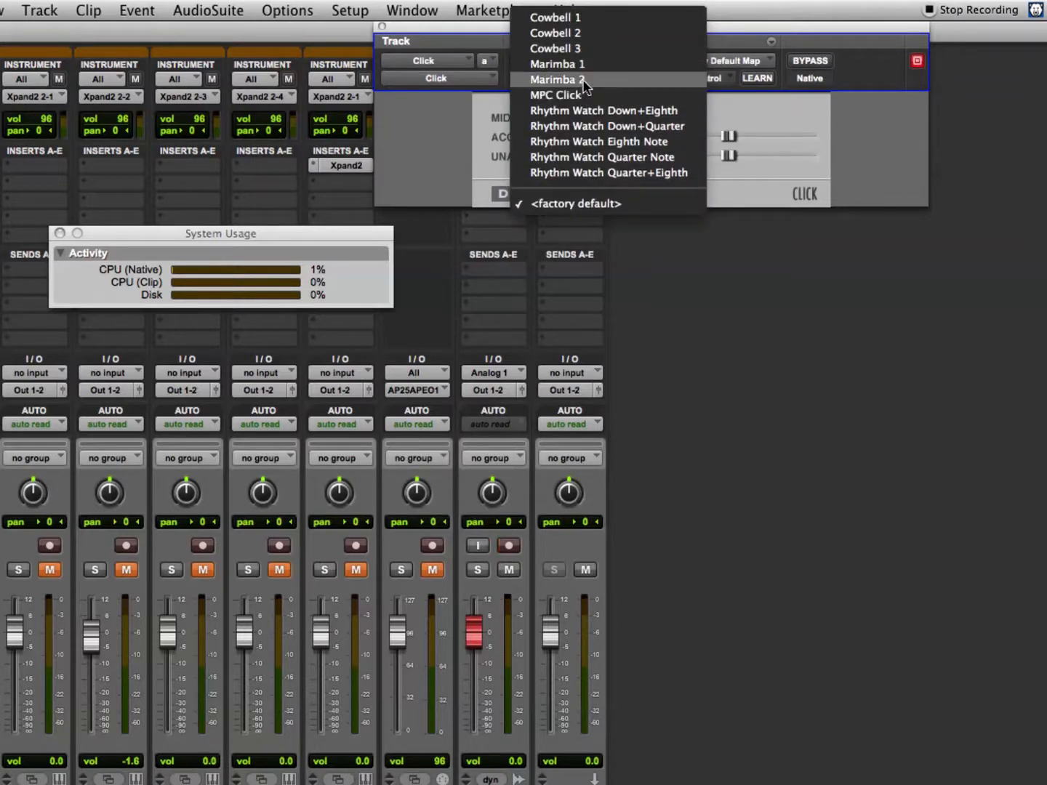
{"action": "left_click", "coordinate": [585, 80]}
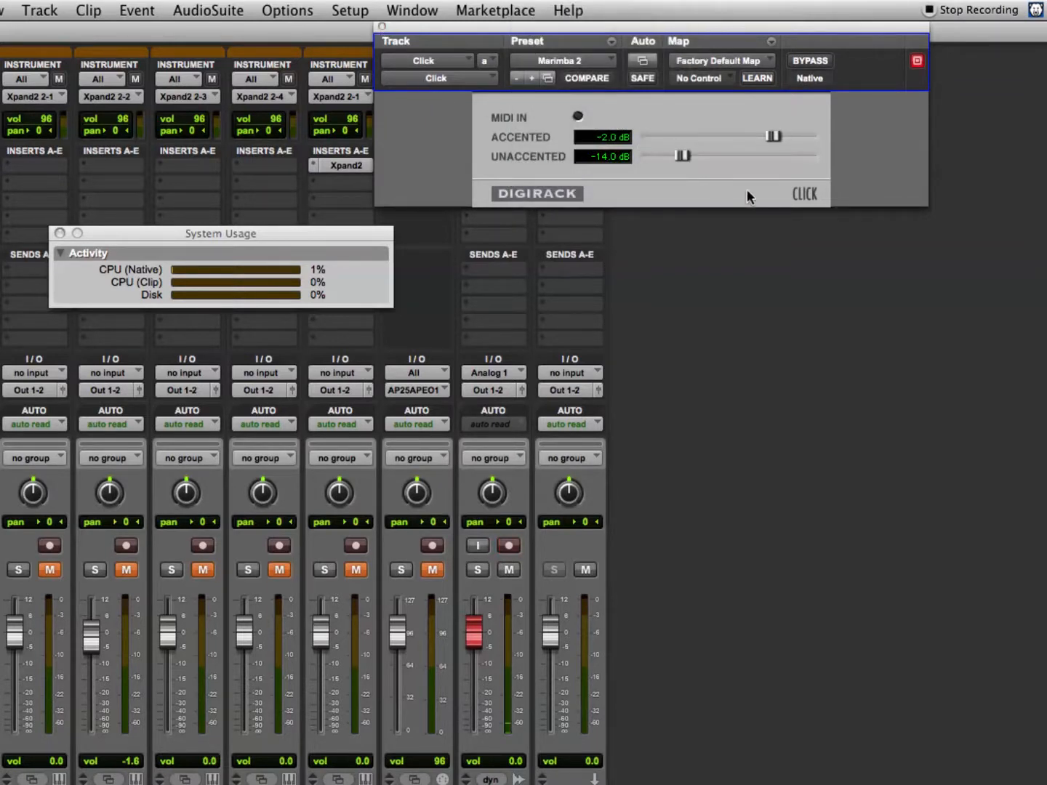
{"action": "left_click", "coordinate": [680, 152], "text": "alt"}
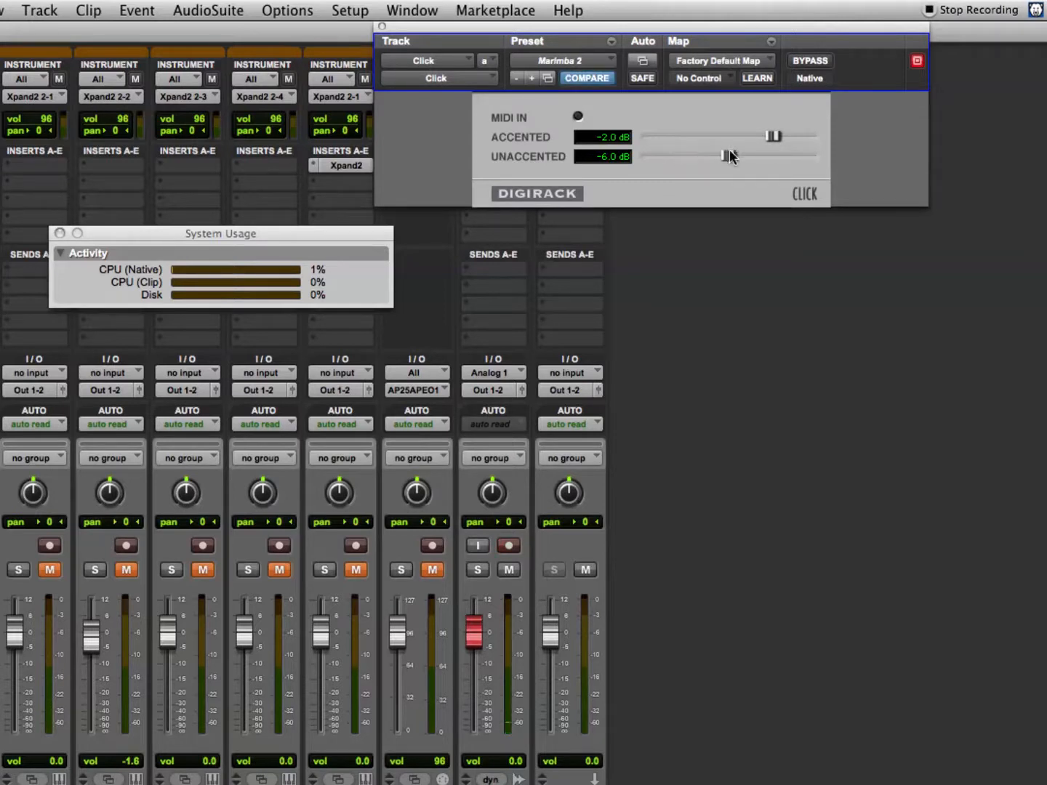
{"action": "left_click_drag", "start_coordinate": [727, 155], "coordinate": [770, 154]}
{"action": "left_click_drag", "start_coordinate": [770, 155], "coordinate": [767, 158]}
{"action": "left_click", "coordinate": [381, 26]}
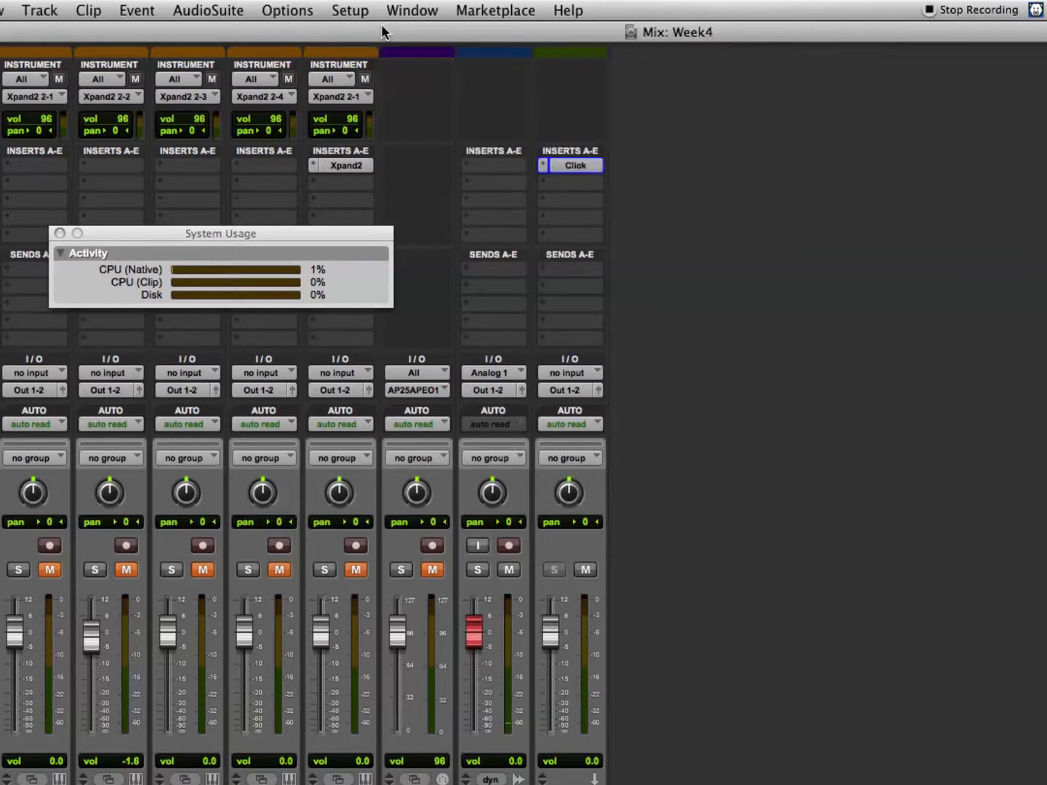
Return to the Edit window and hide the Comments column.
{"action": "key", "text": "super+equal"}
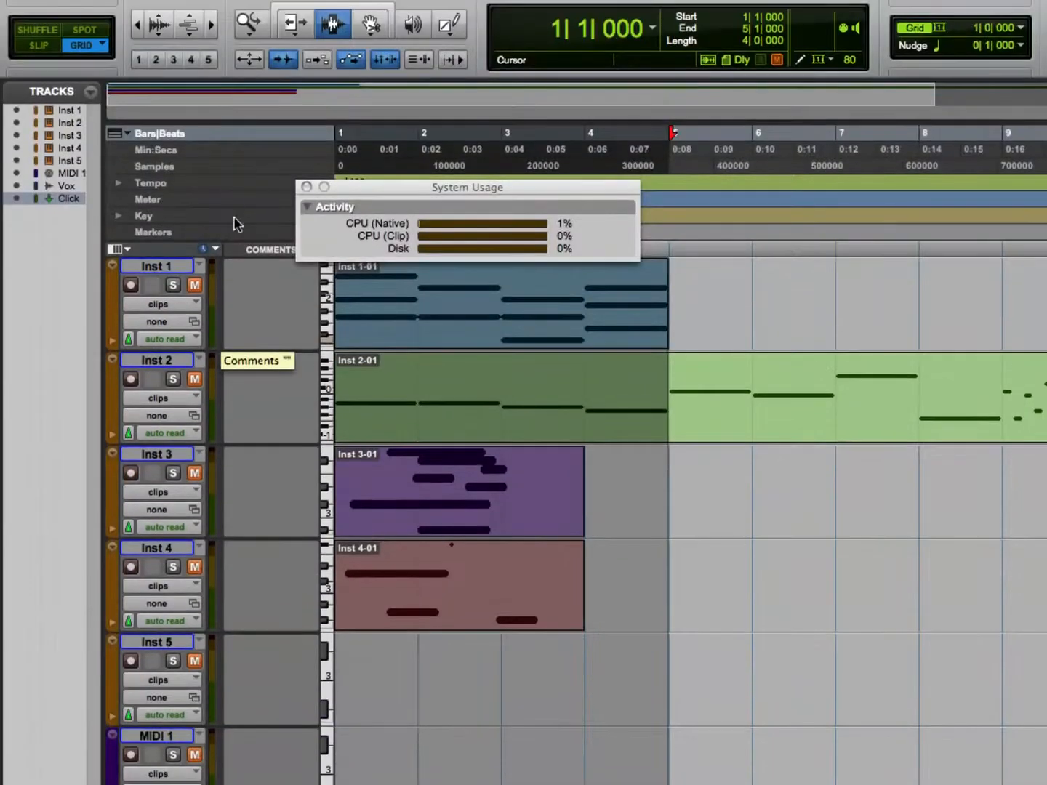
{"action": "left_click", "coordinate": [125, 249]}
{"action": "left_click", "coordinate": [130, 251]}
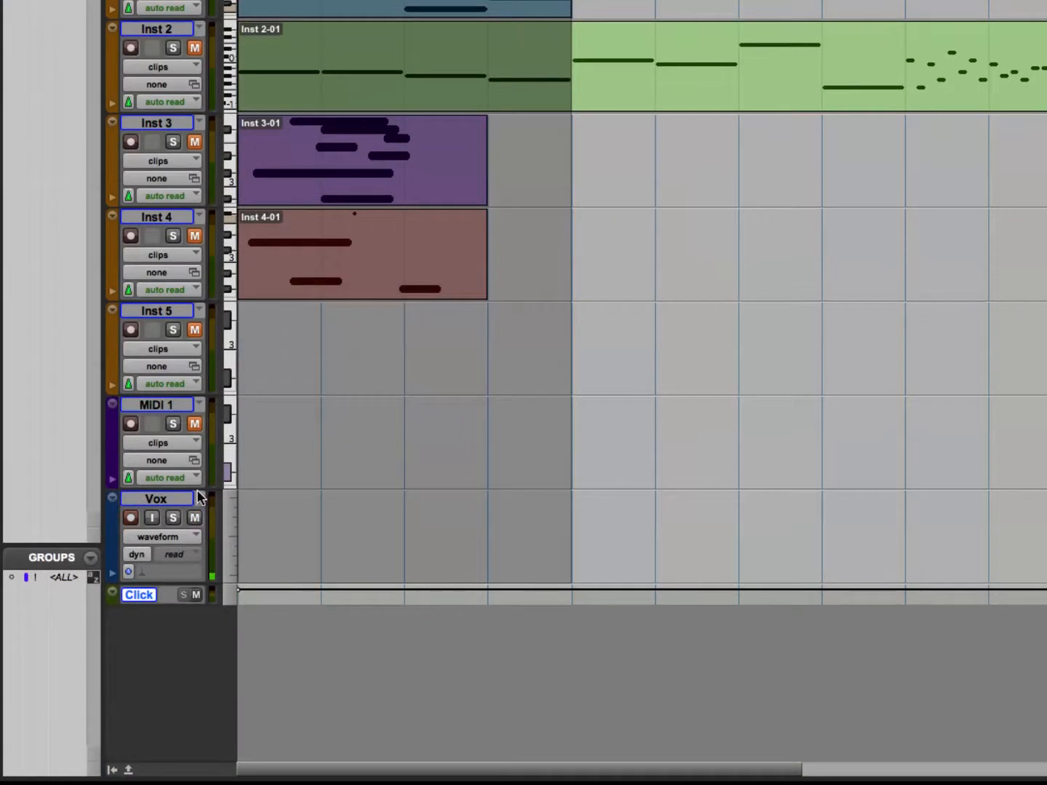
Set the Vox track's height to mini.
{"action": "left_click", "coordinate": [231, 512]}
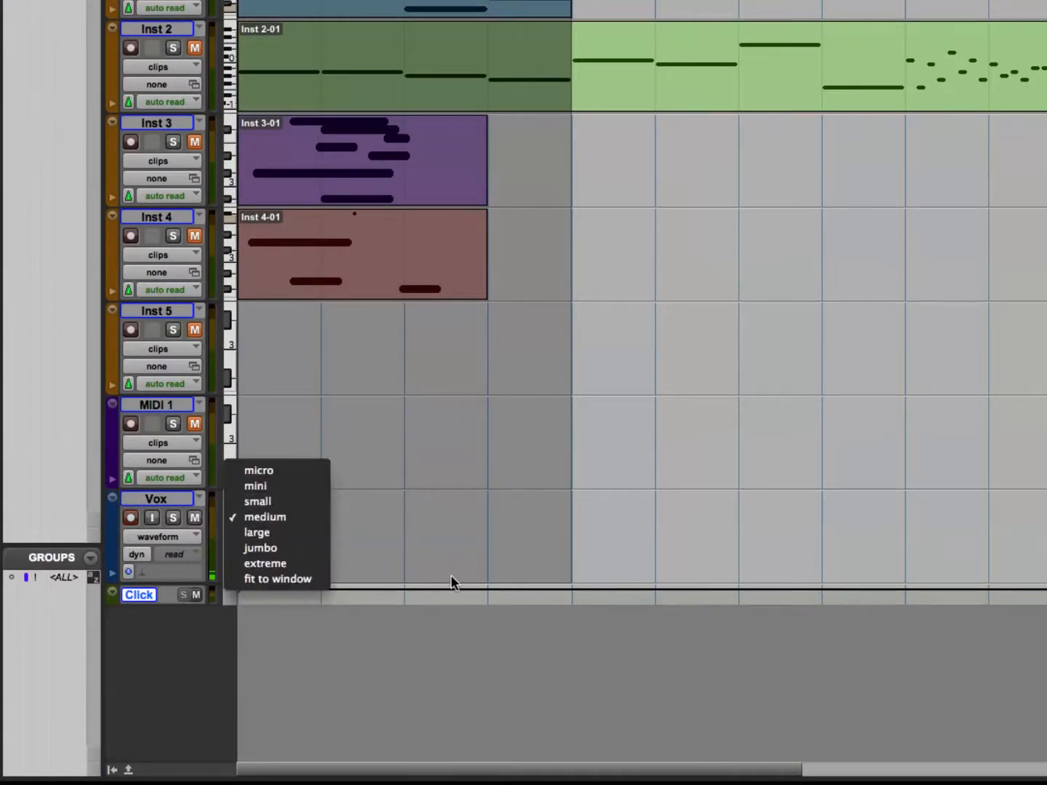
{"action": "left_click", "coordinate": [451, 577]}
{"action": "left_click", "coordinate": [223, 519]}
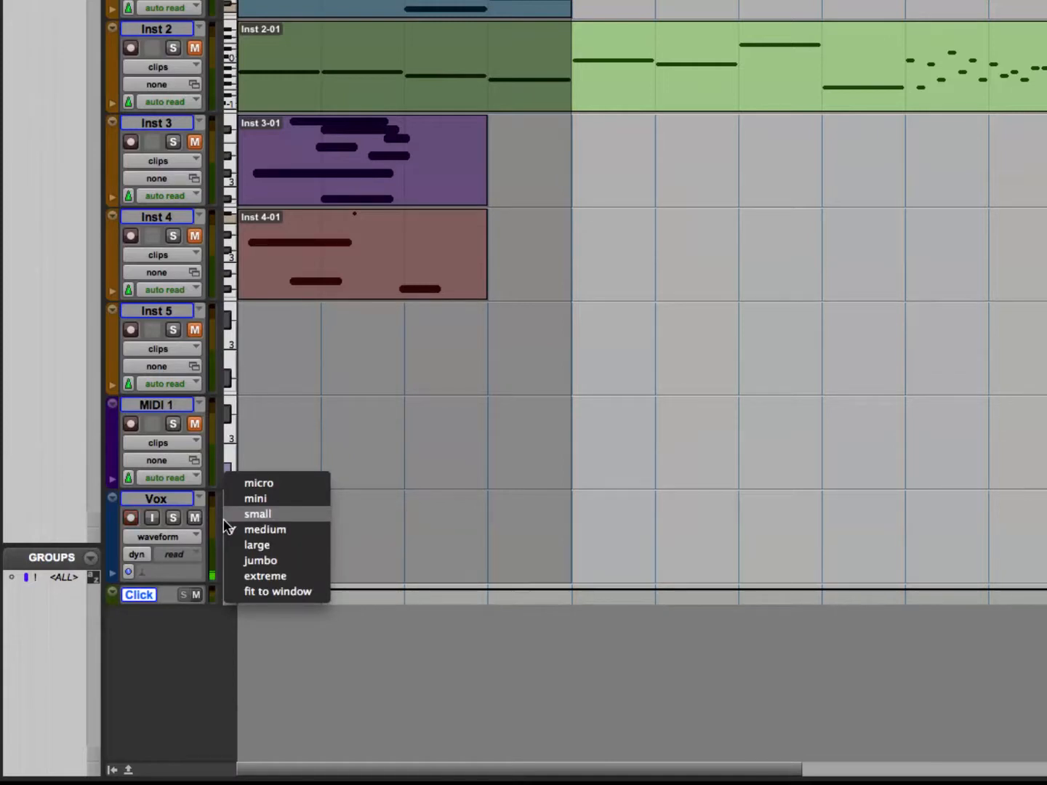
{"action": "left_click", "coordinate": [205, 509]}
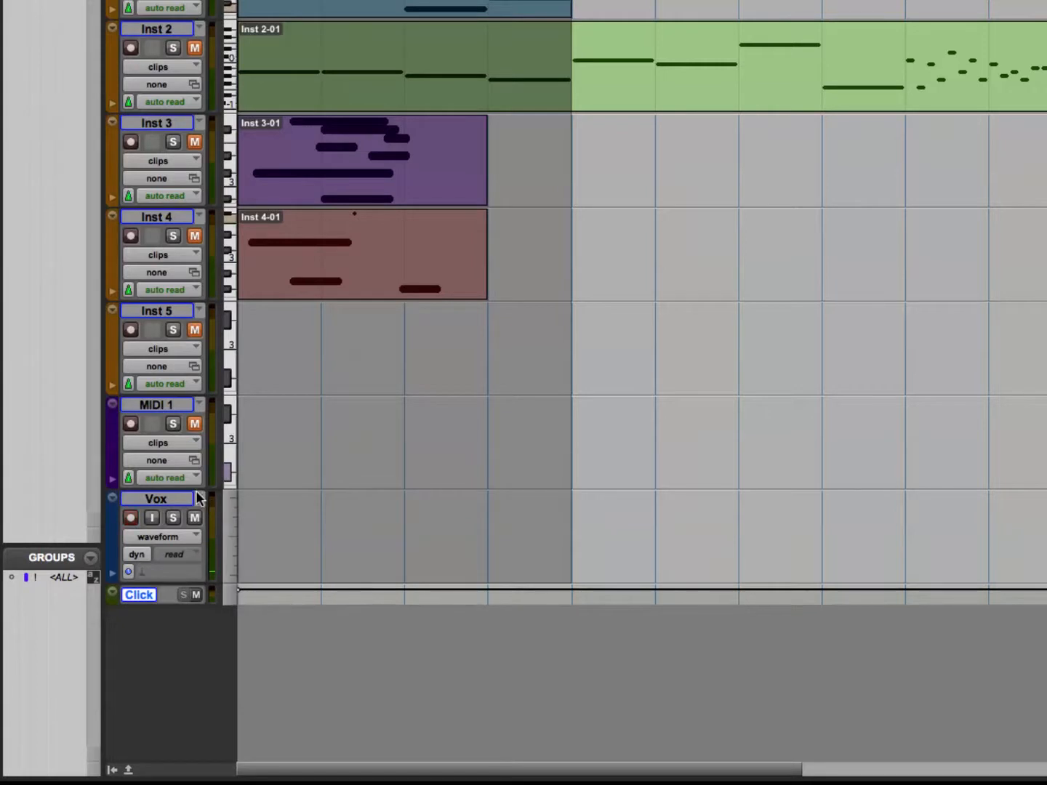
{"action": "left_click", "coordinate": [226, 505]}
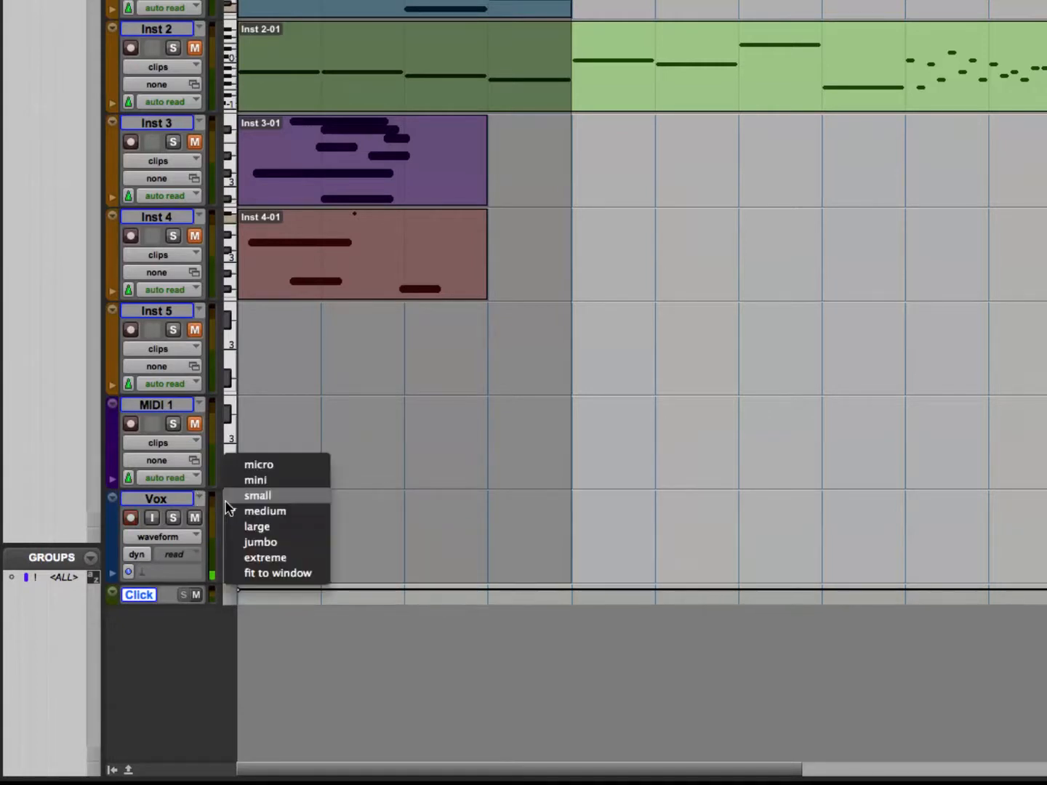
{"action": "left_click", "coordinate": [233, 483]}
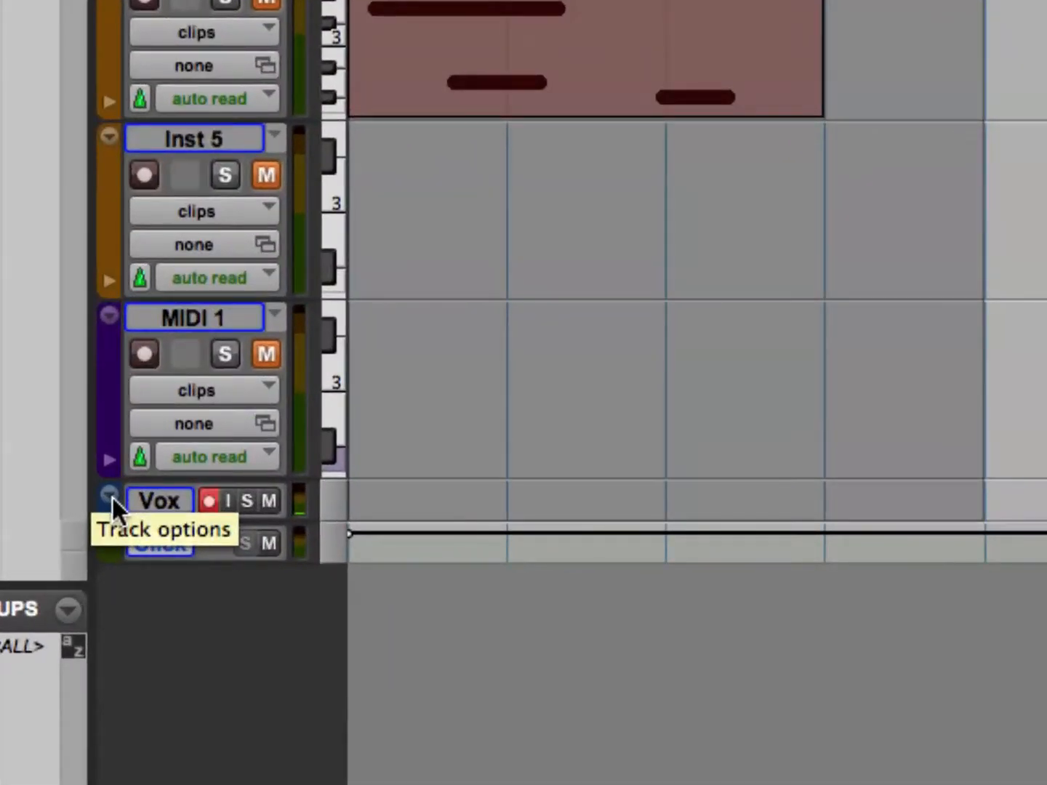
Look through the Vox track's options, including Elastic Audio, and set the track height to medium.
{"action": "left_click", "coordinate": [111, 495]}
{"action": "mouse_move", "coordinate": [171, 437]}
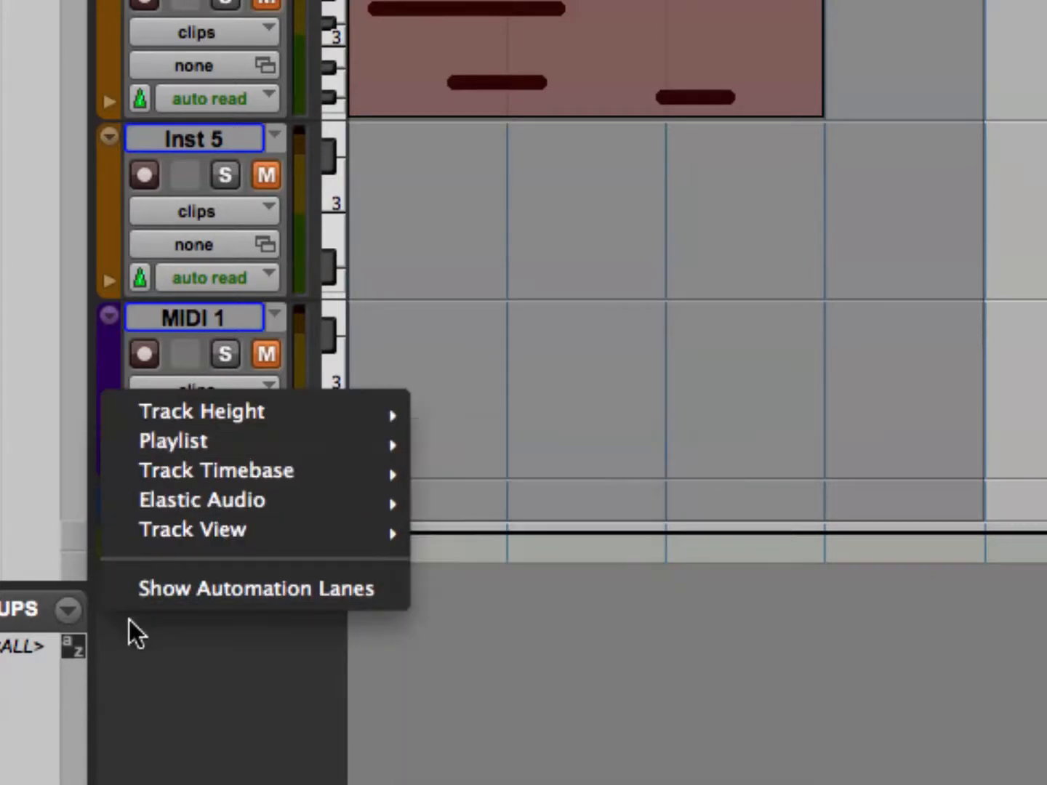
{"action": "left_click", "coordinate": [129, 621]}
{"action": "left_click", "coordinate": [109, 496]}
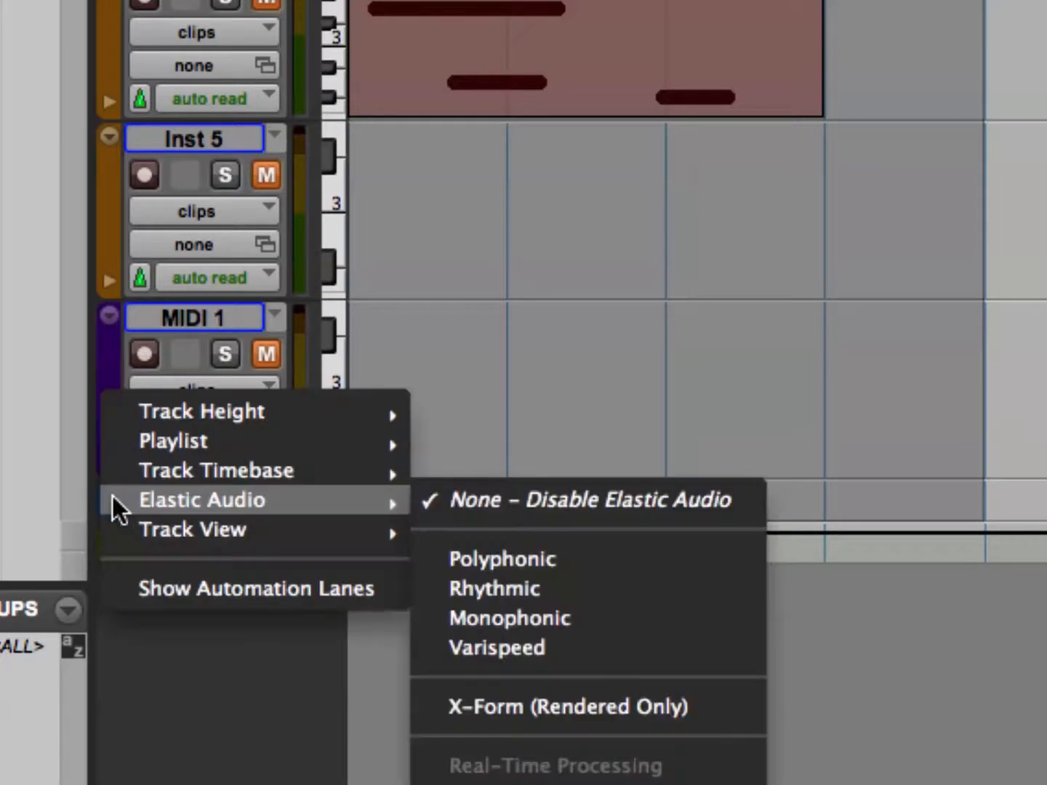
{"action": "left_click", "coordinate": [197, 725]}
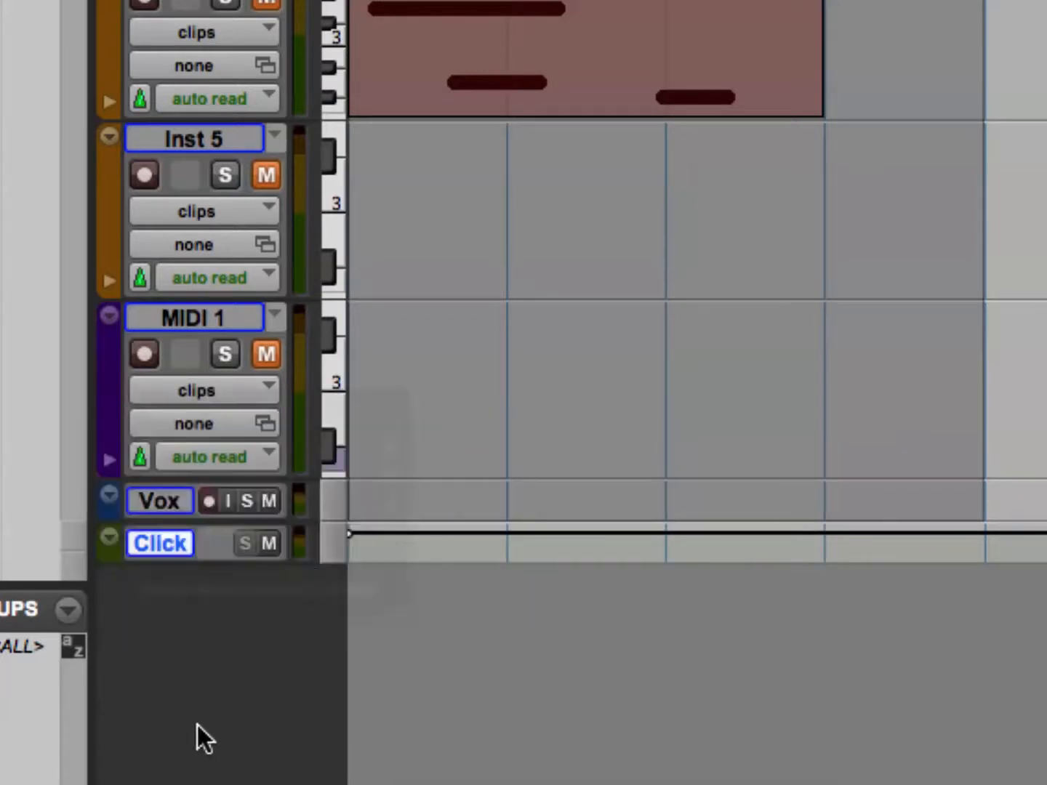
{"action": "left_click", "coordinate": [333, 499]}
{"action": "left_click", "coordinate": [383, 574]}
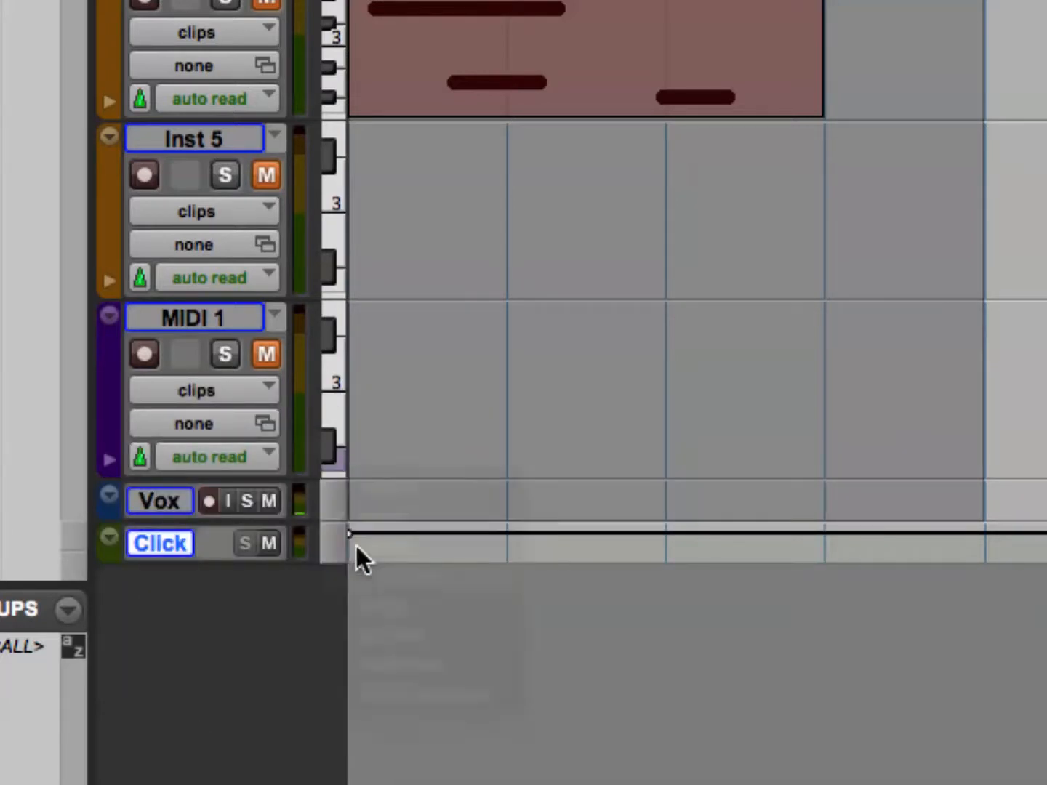
Check the Vox track's playlist list without choosing anything, and mute the Vox track.
{"action": "left_click", "coordinate": [272, 495]}
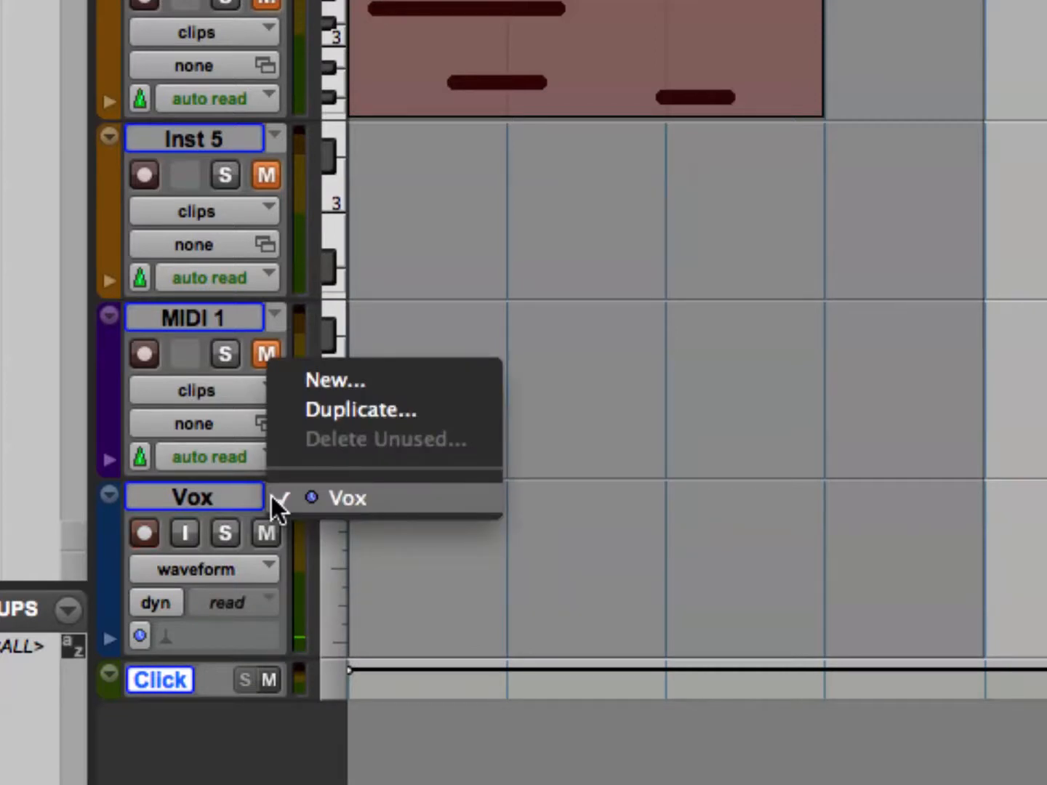
{"action": "left_click", "coordinate": [318, 558]}
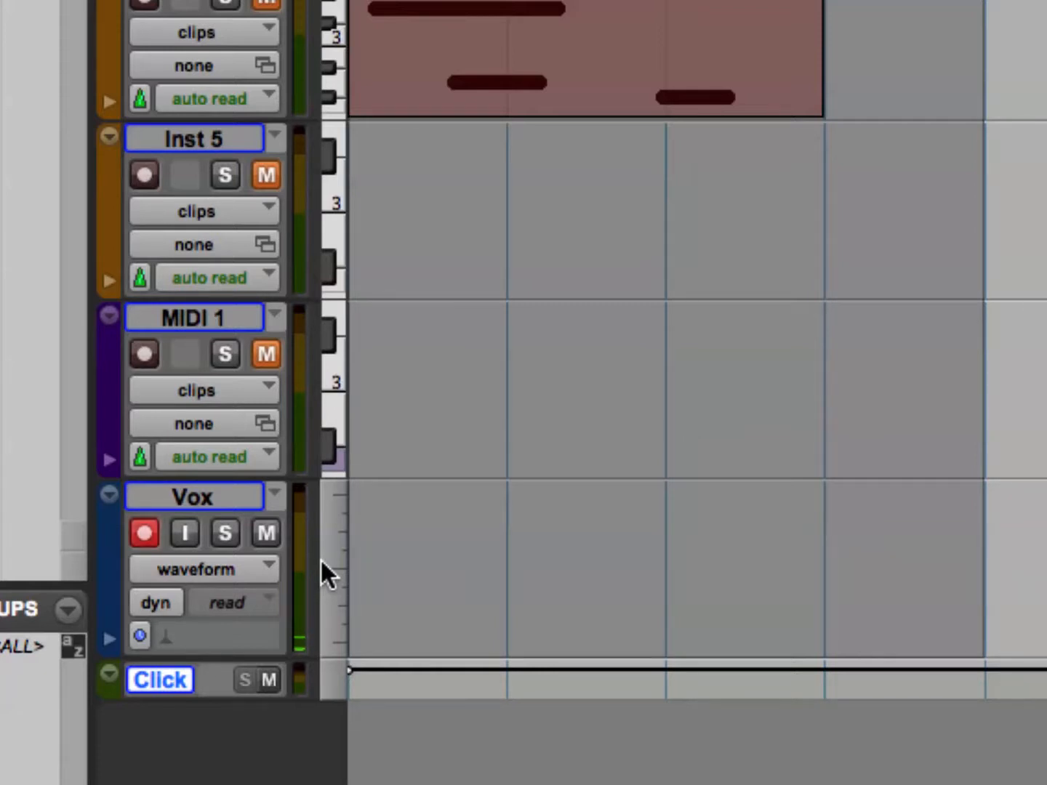
{"action": "key", "text": "space"}
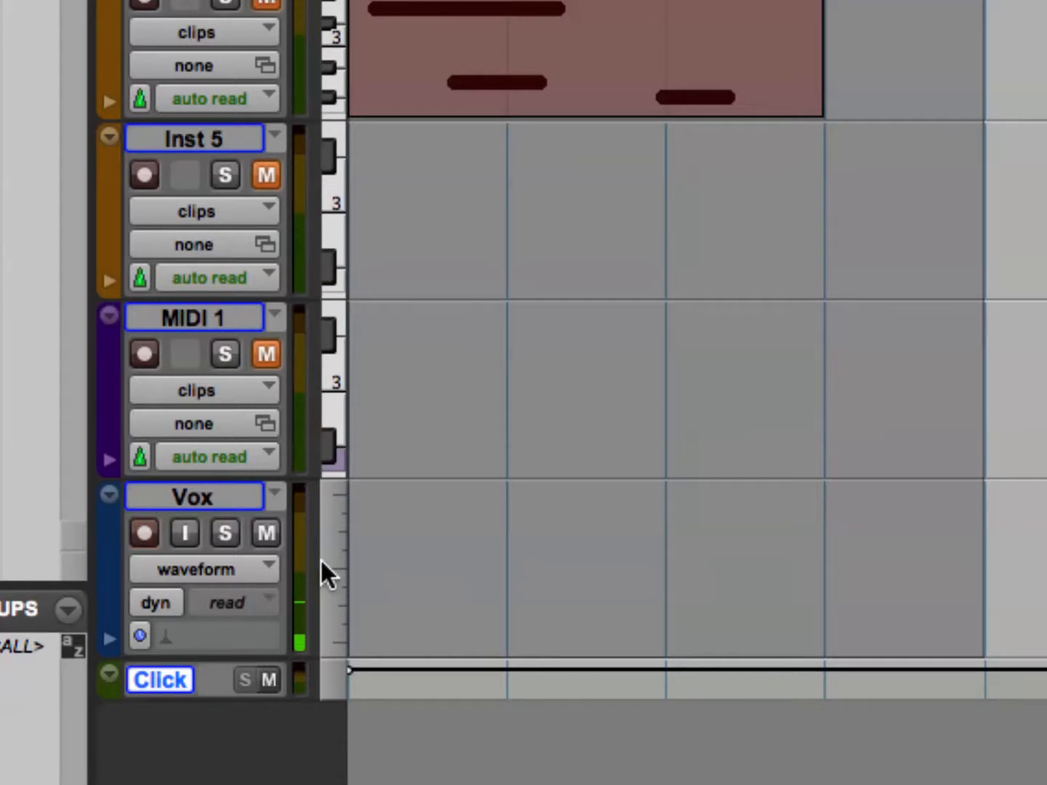
{"action": "left_click", "coordinate": [280, 533]}
Start a trial recording on the Vox track, stop it, and undo the recorded pass.
{"action": "key", "text": "super+space"}
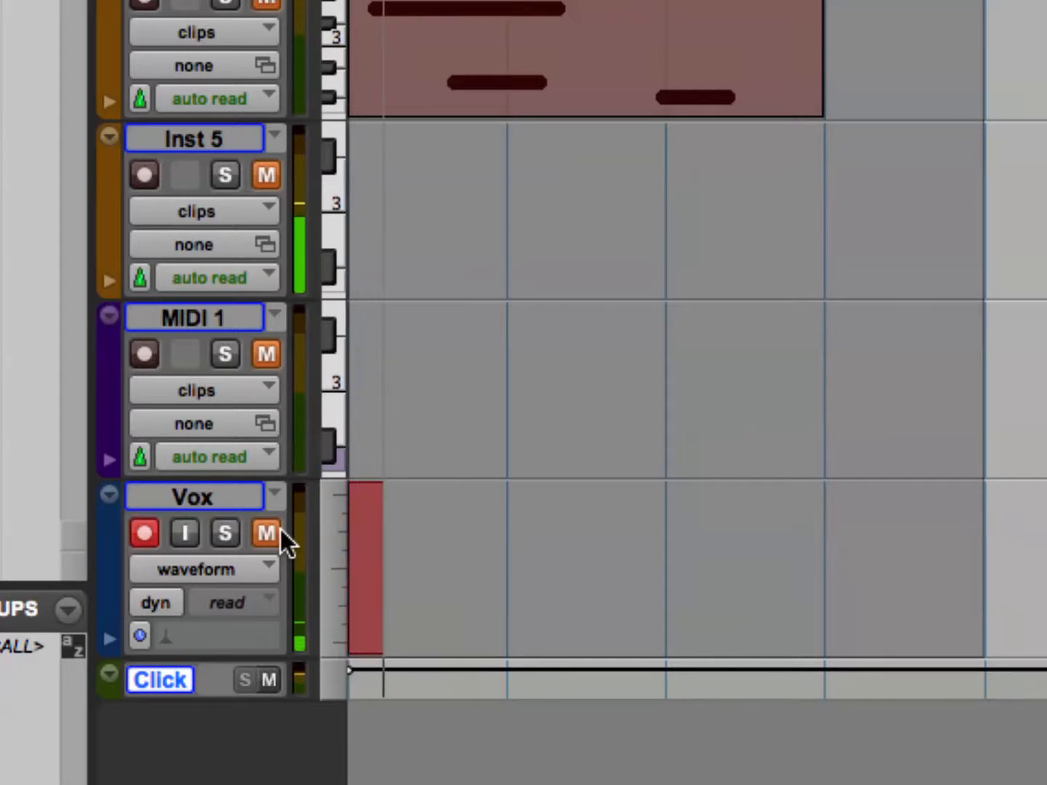
{"action": "key", "text": "space"}
{"action": "key", "text": "super+z"}
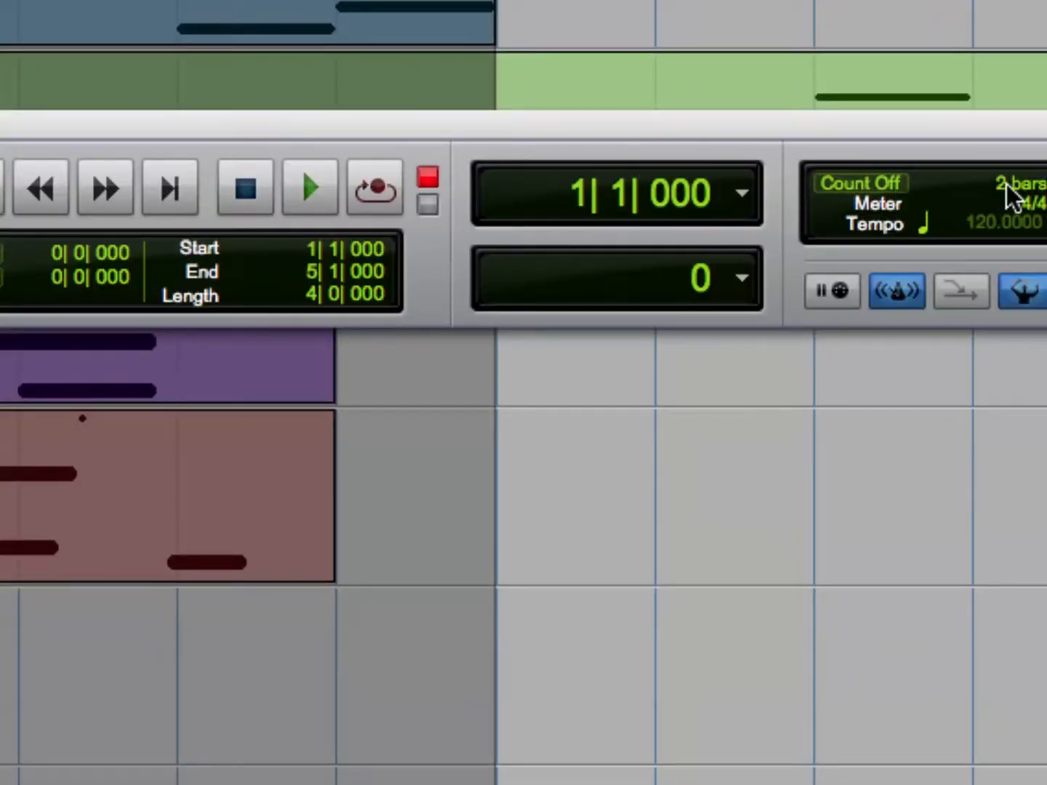
Toggle the 2 bars Count Off and loop record vocal takes on the Vox track over bars 1 to 5.
{"action": "left_click", "coordinate": [884, 188]}
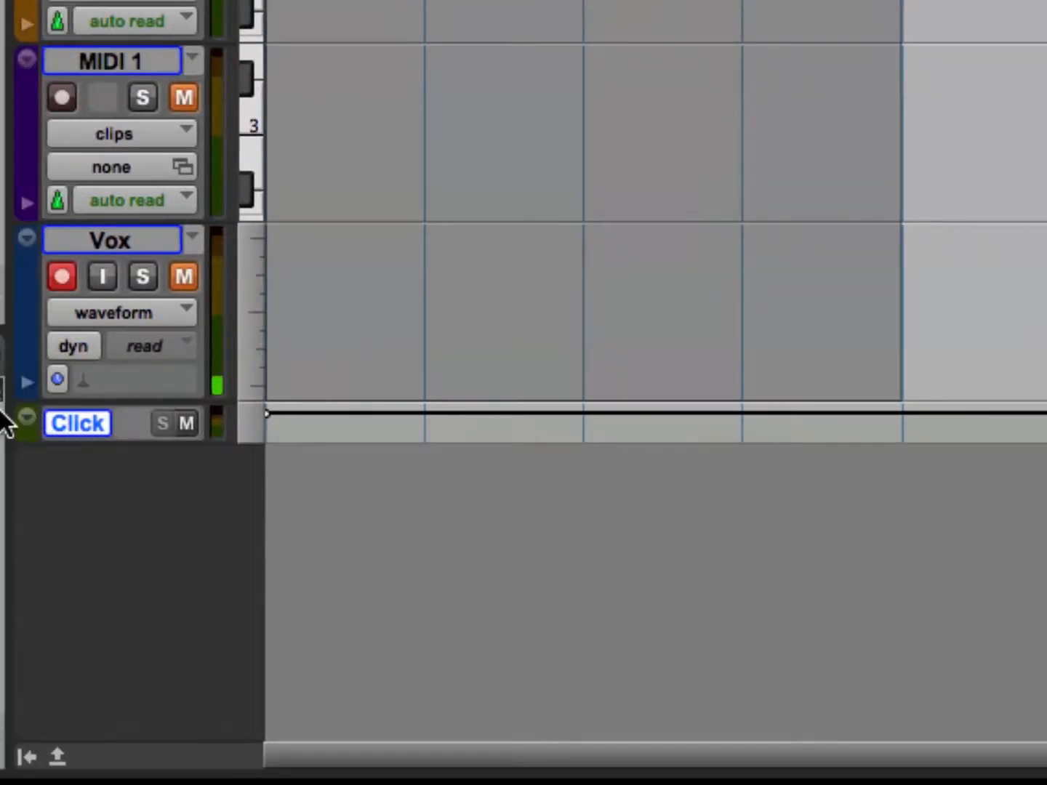
{"action": "key", "text": "super+space"}
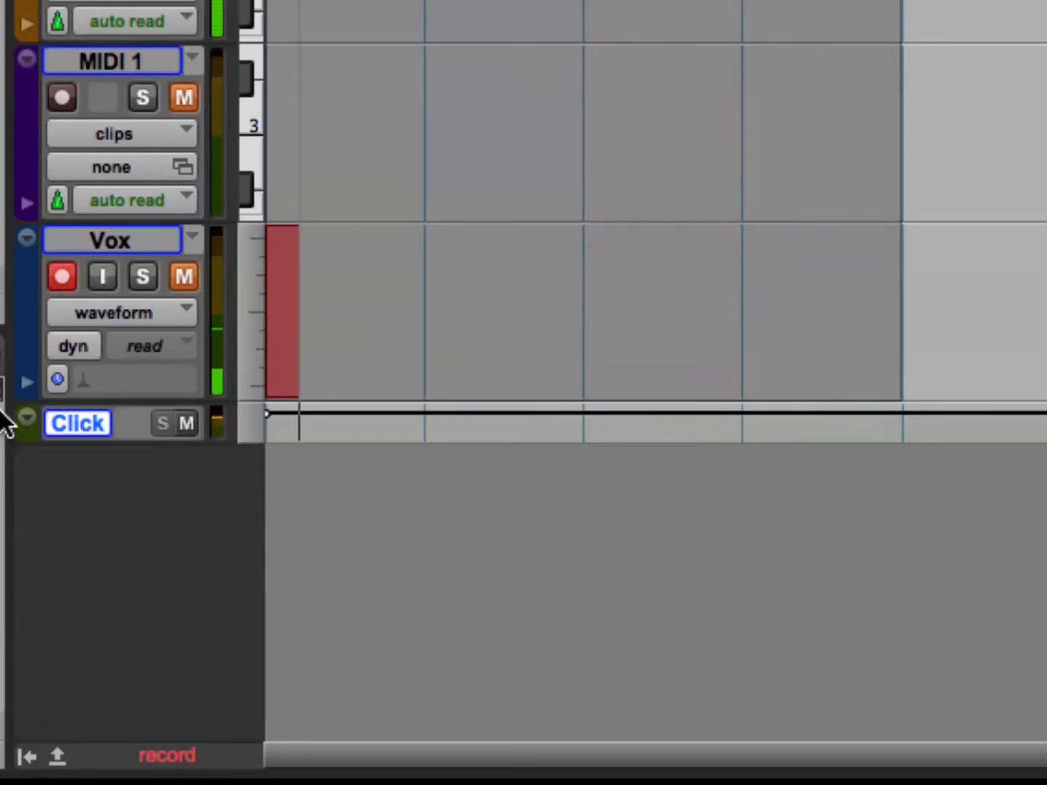
{"action": "key", "text": "space"}
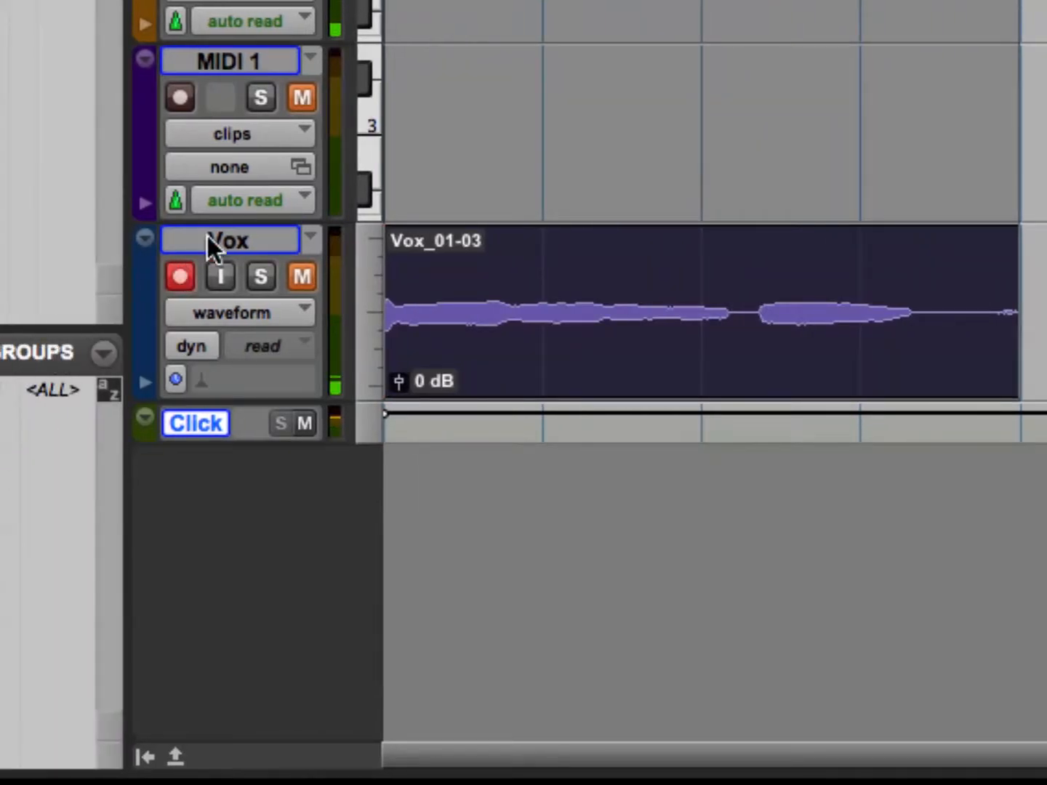
Review the playlists holding the recorded takes on the Vox track.
{"action": "left_click", "coordinate": [311, 237]}
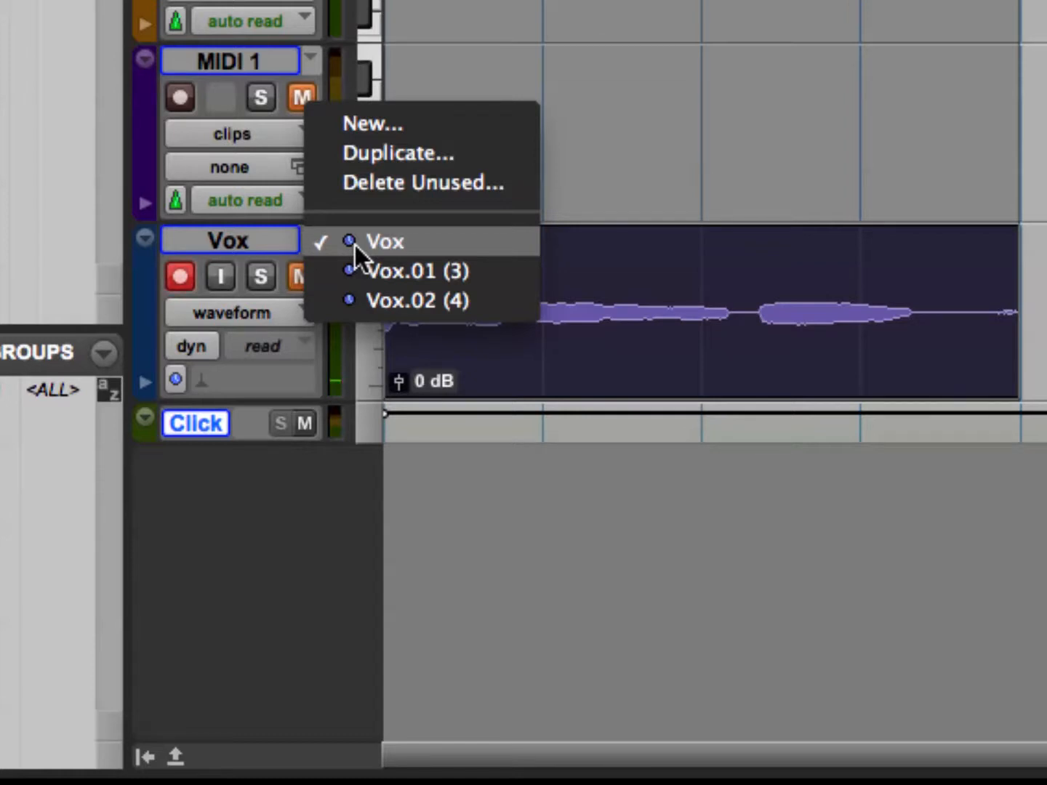
{"action": "left_click", "coordinate": [334, 496]}
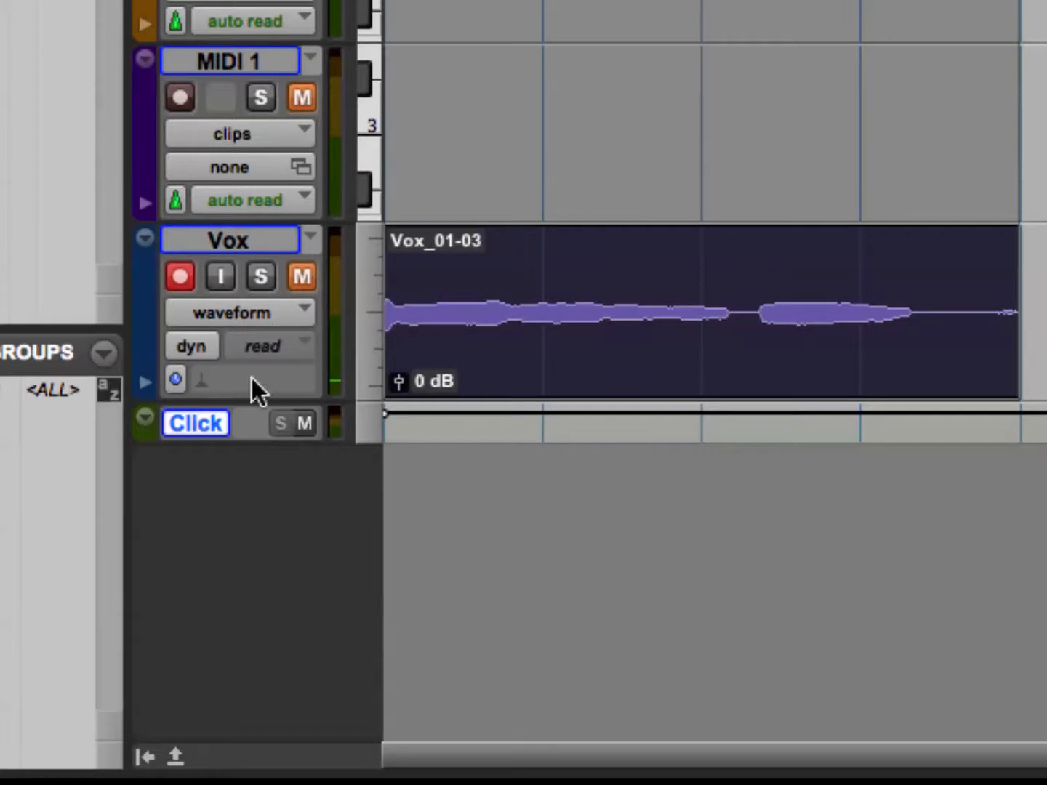
Disarm and unmute the Vox track, and switch its track view to playlists.
{"action": "left_click", "coordinate": [182, 273]}
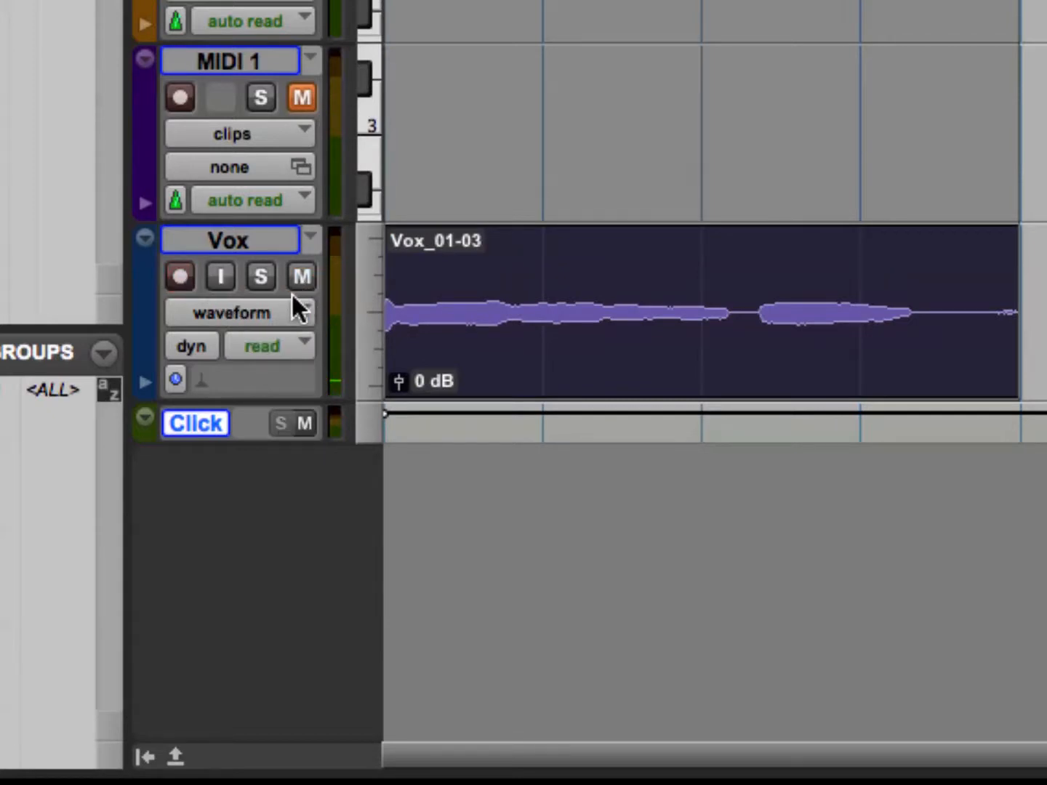
{"action": "left_click", "coordinate": [222, 311]}
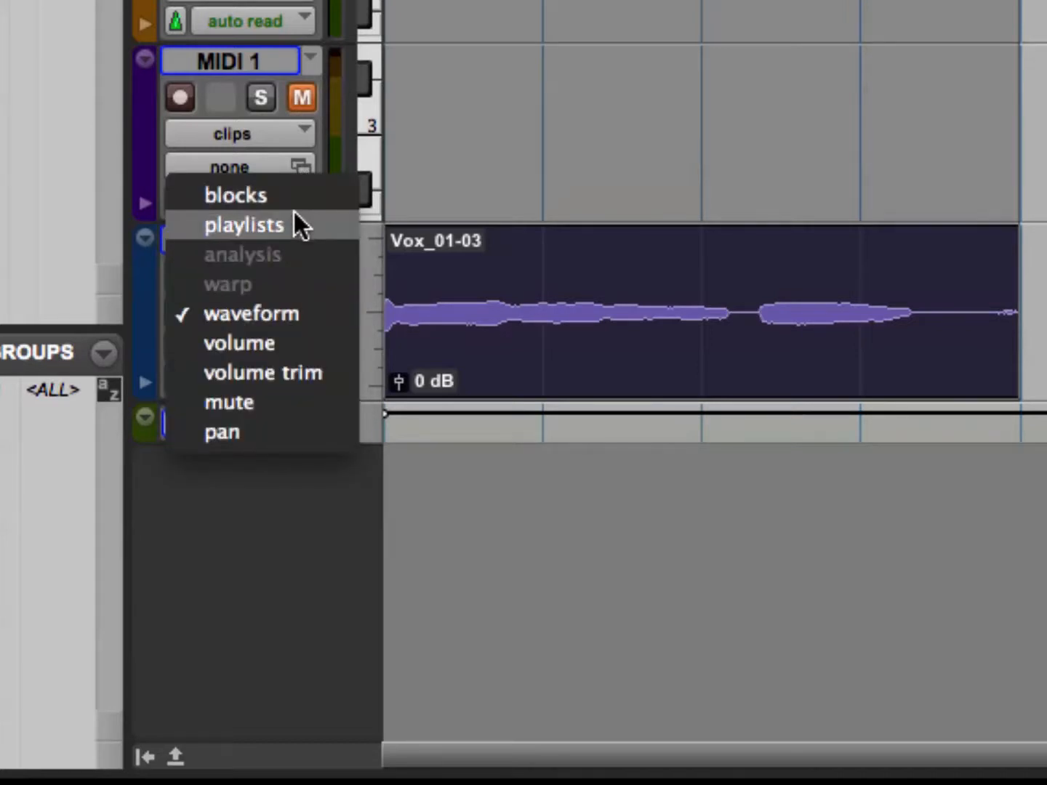
{"action": "left_click", "coordinate": [244, 225]}
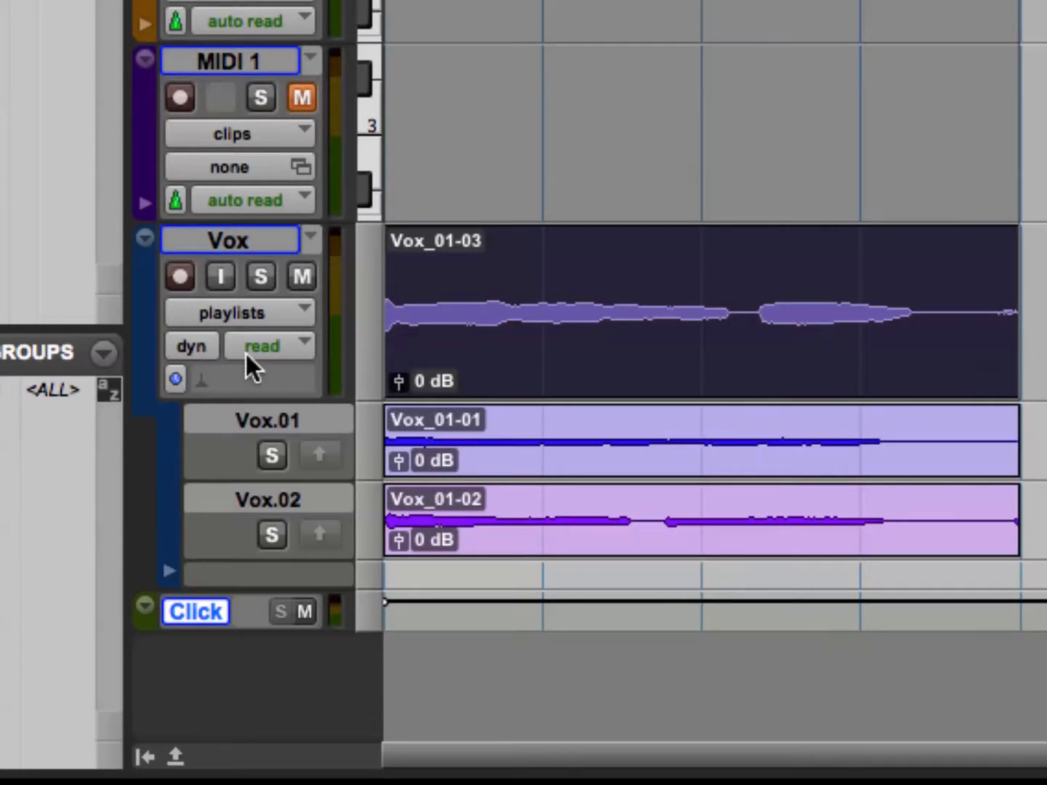
Play back the main Vox take, and audition the Vox.01 take with its comp lane soloed.
{"action": "left_click", "coordinate": [253, 273]}
{"action": "left_click", "coordinate": [266, 464]}
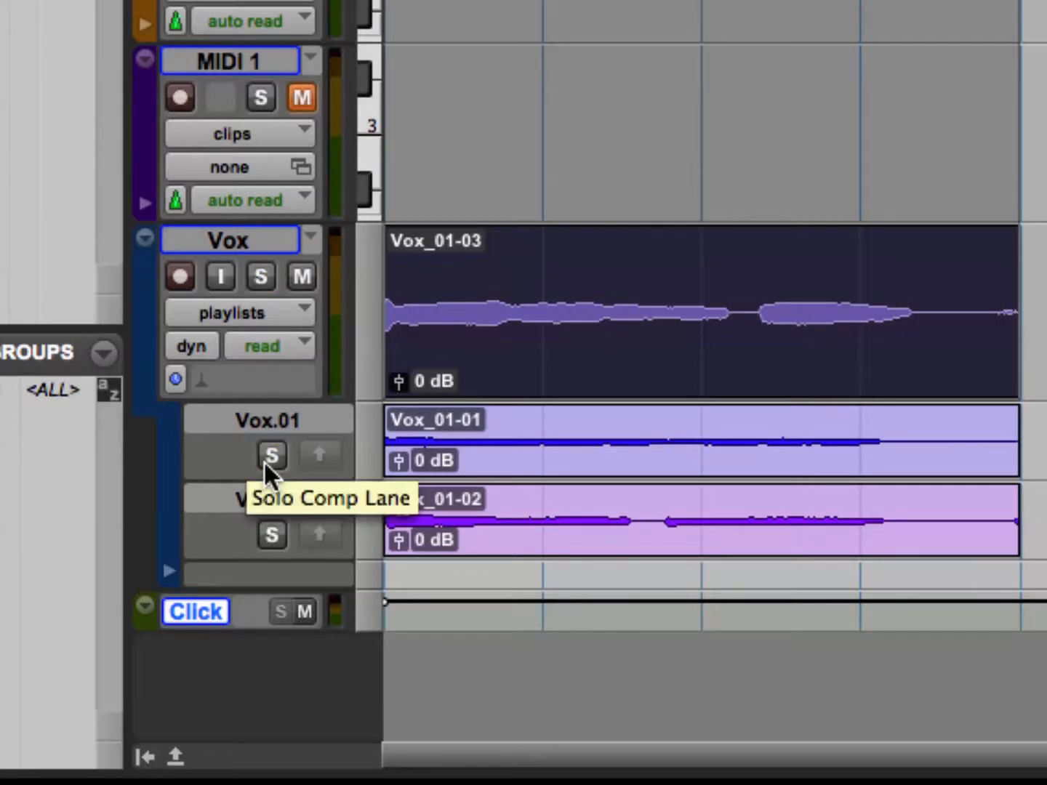
{"action": "key", "text": "space"}
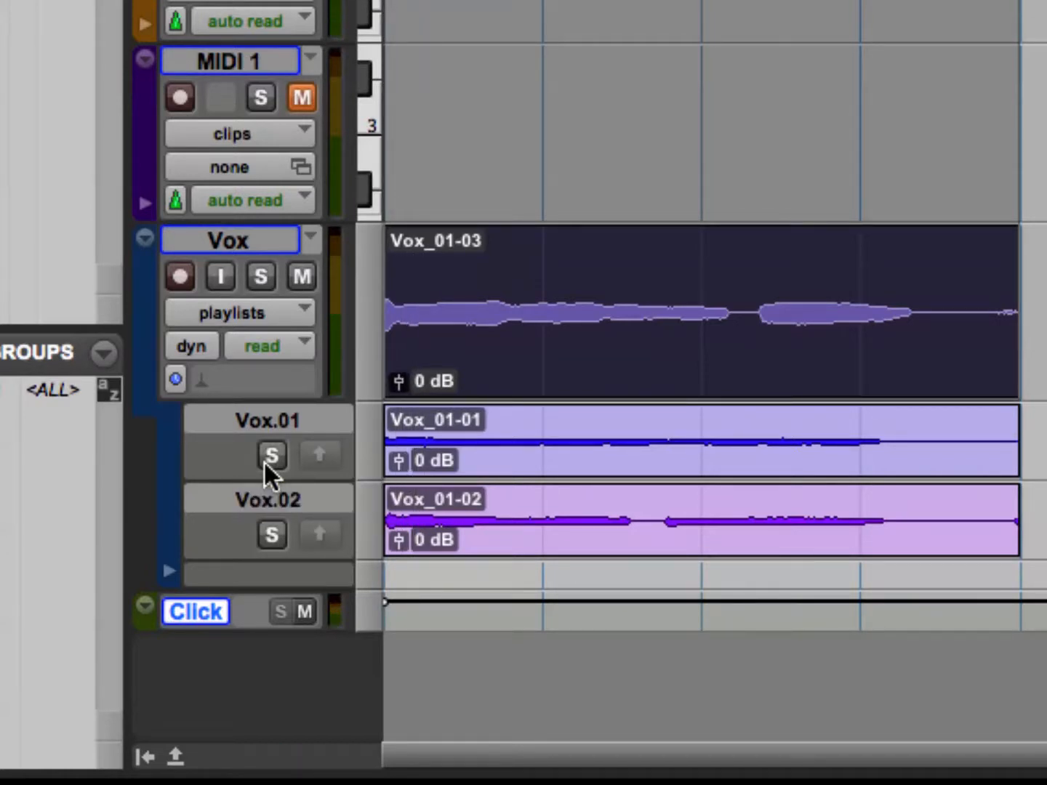
{"action": "key", "text": "space"}
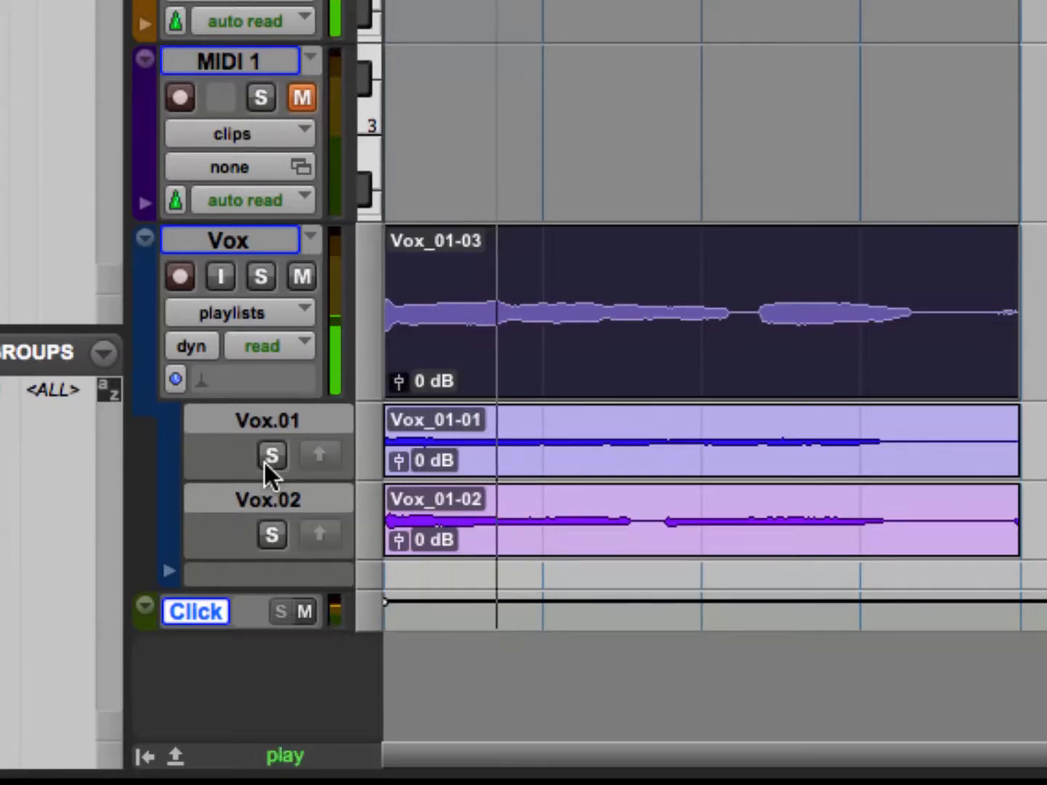
{"action": "key", "text": "space"}
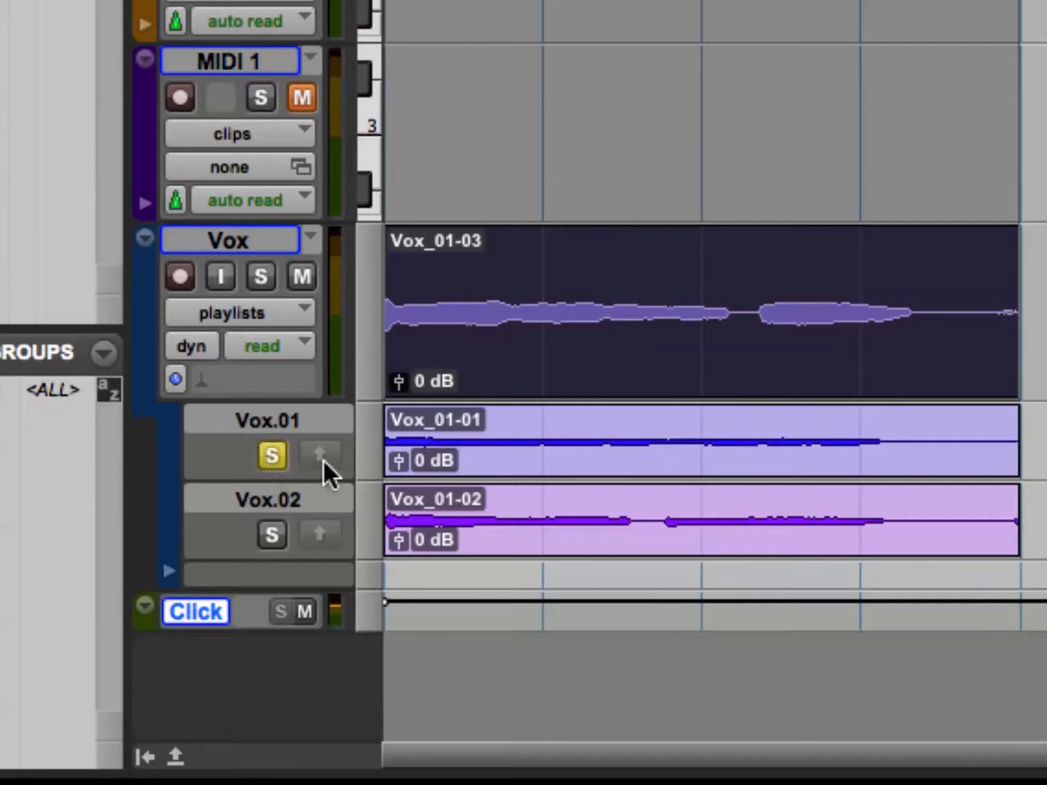
{"action": "key", "text": "space"}
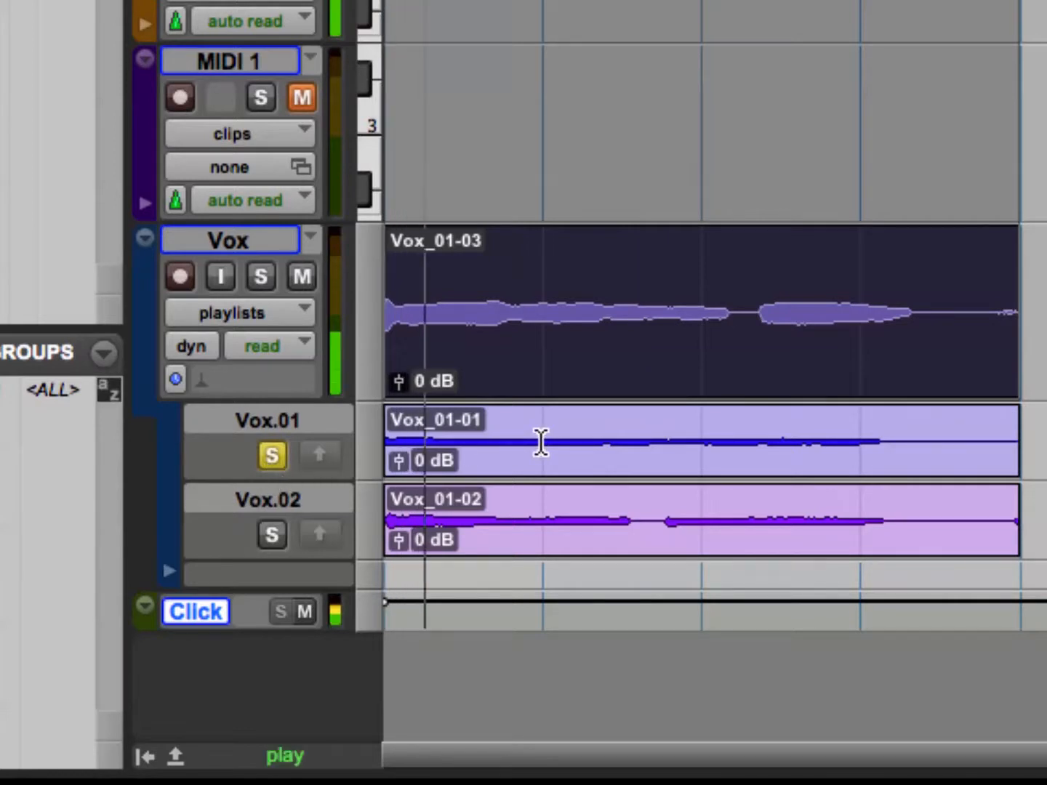
{"action": "key", "text": "space"}
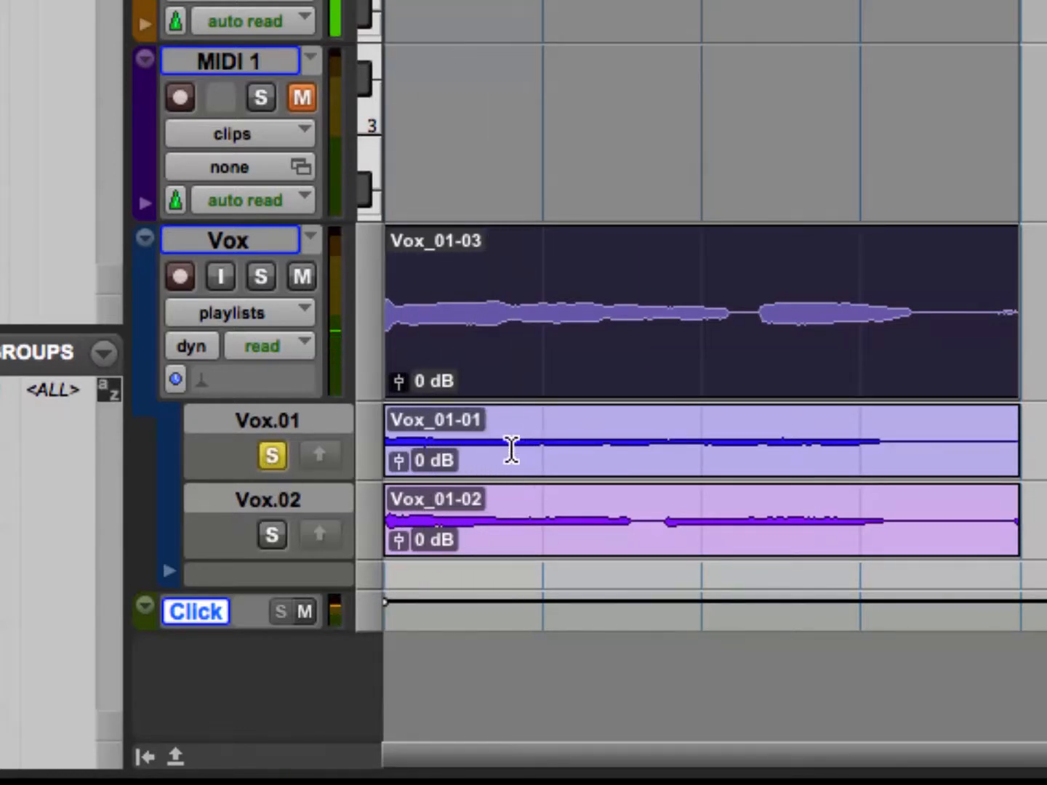
Solo the Vox.02 comp lane and audition its take.
{"action": "left_click", "coordinate": [271, 534]}
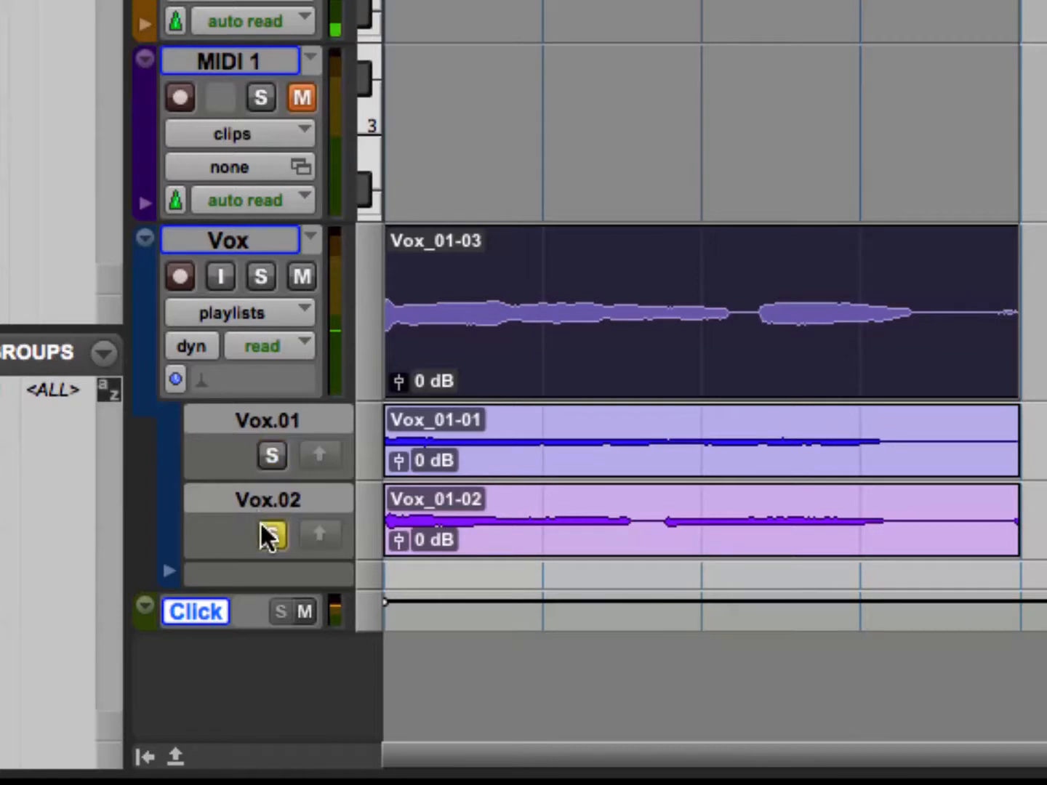
{"action": "key", "text": "space"}
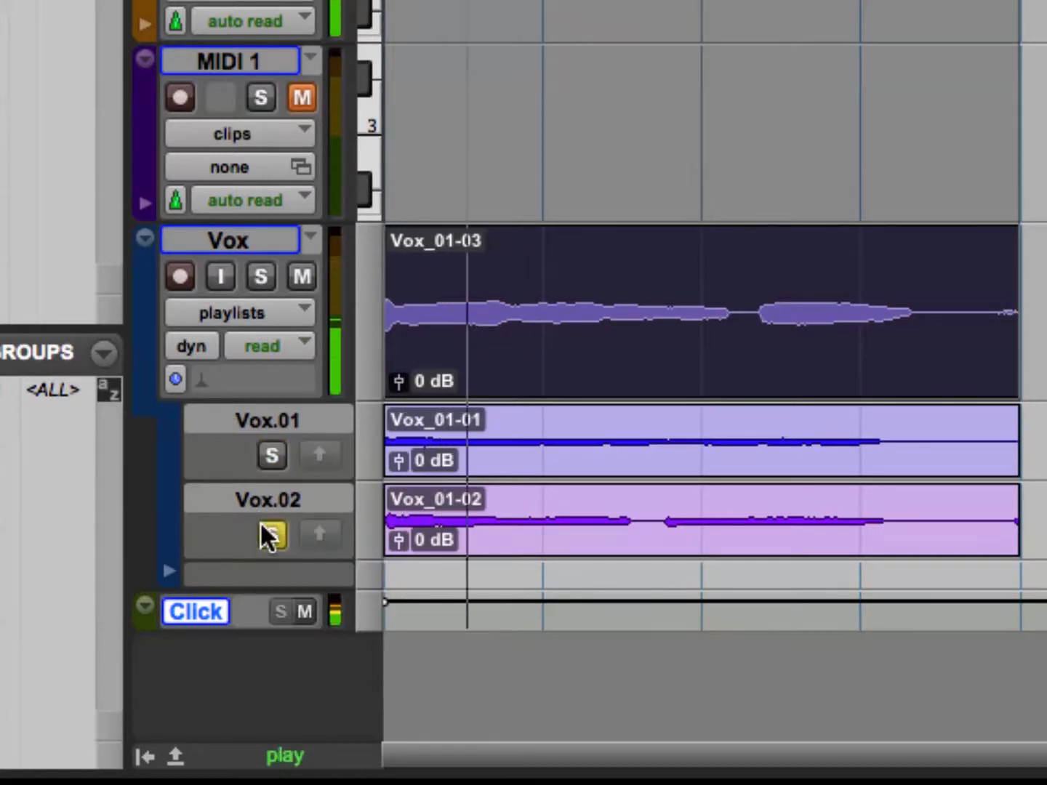
{"action": "key", "text": "space"}
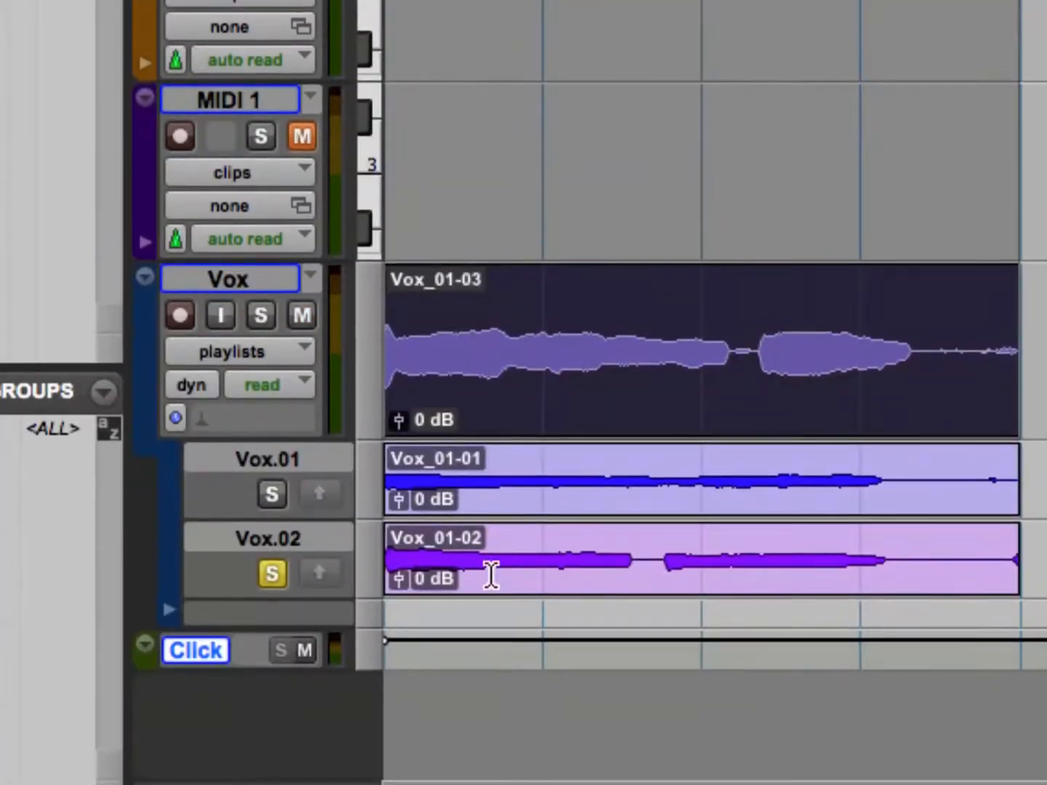
Mute the Click track, and copy the Vox.02 passage from 1|3|398 to 2|1|574 to the main Vox playlist.
{"action": "left_click", "coordinate": [418, 502]}
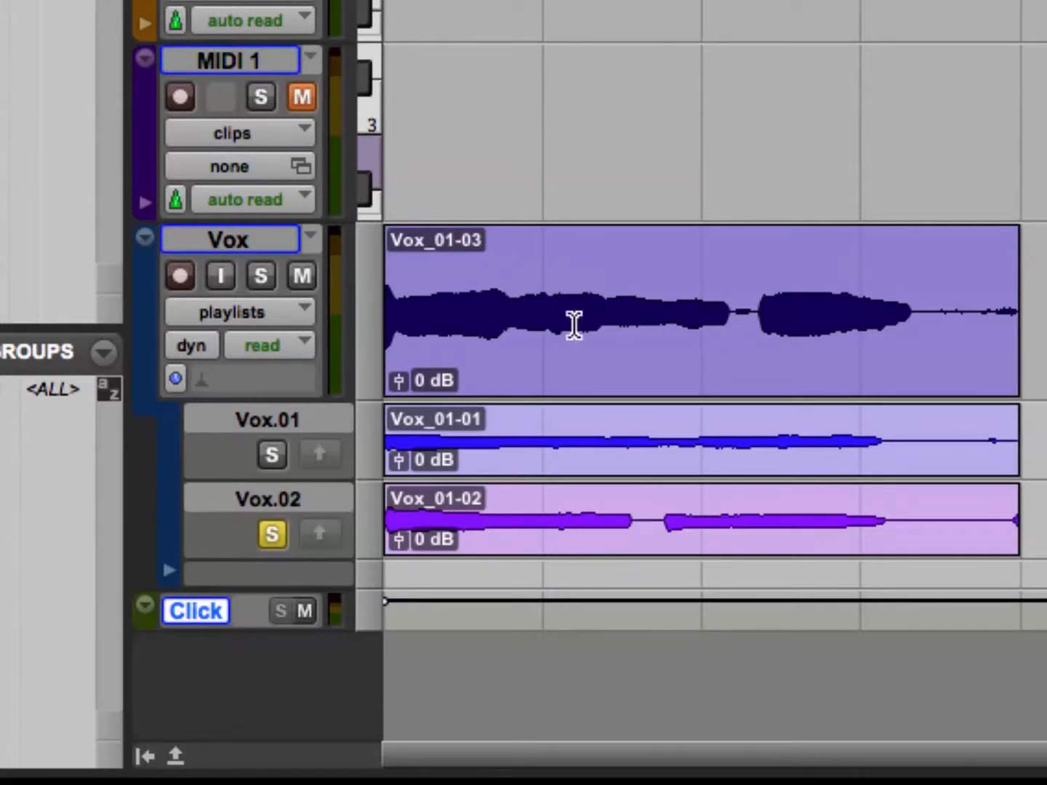
{"action": "left_click_drag", "start_coordinate": [480, 509], "coordinate": [565, 509]}
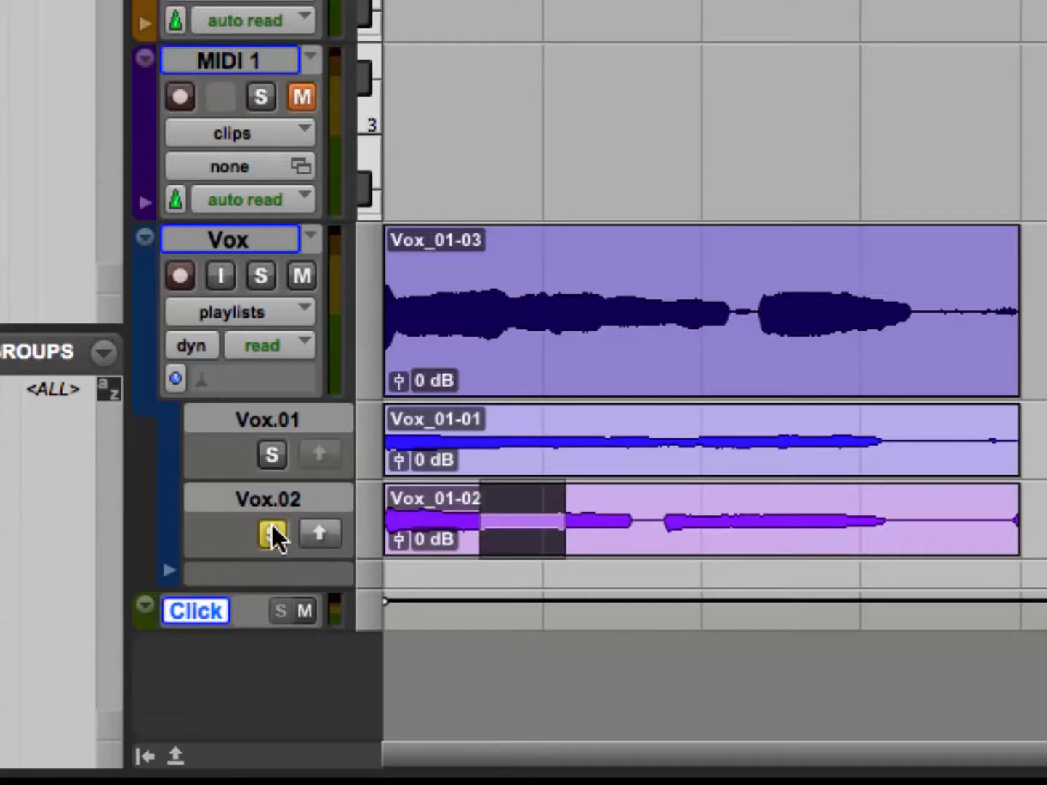
{"action": "key", "text": "space"}
{"action": "left_click", "coordinate": [290, 609]}
{"action": "left_click", "coordinate": [290, 608]}
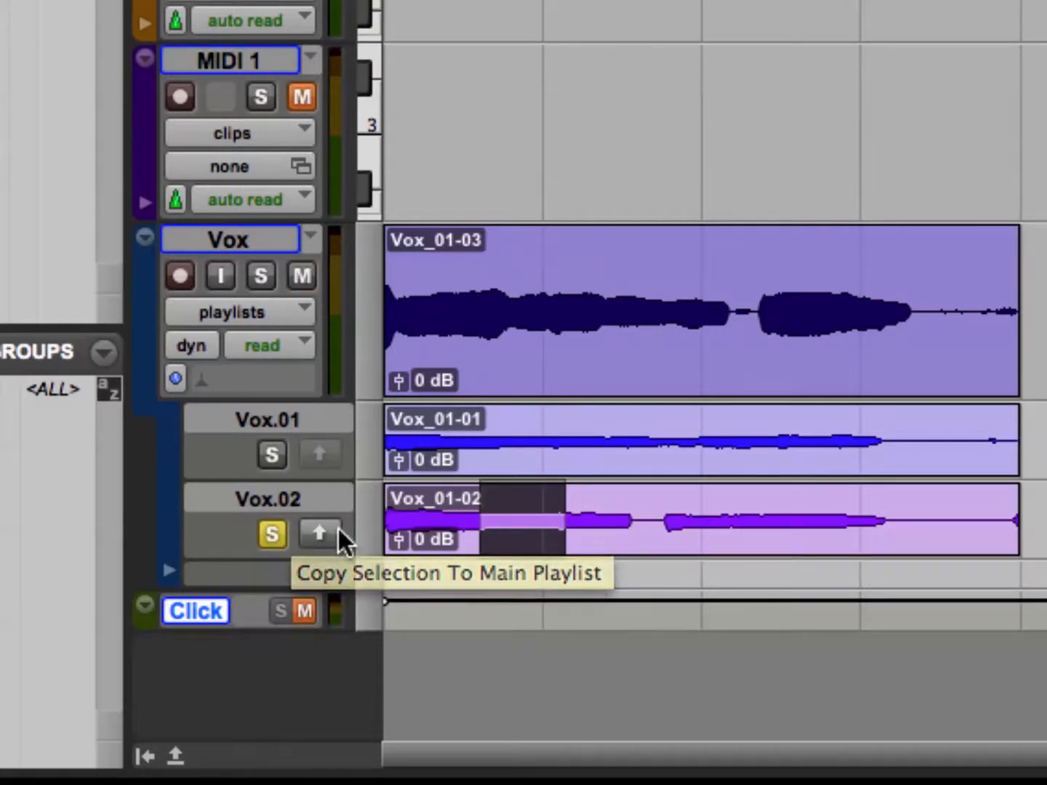
{"action": "left_click", "coordinate": [320, 533]}
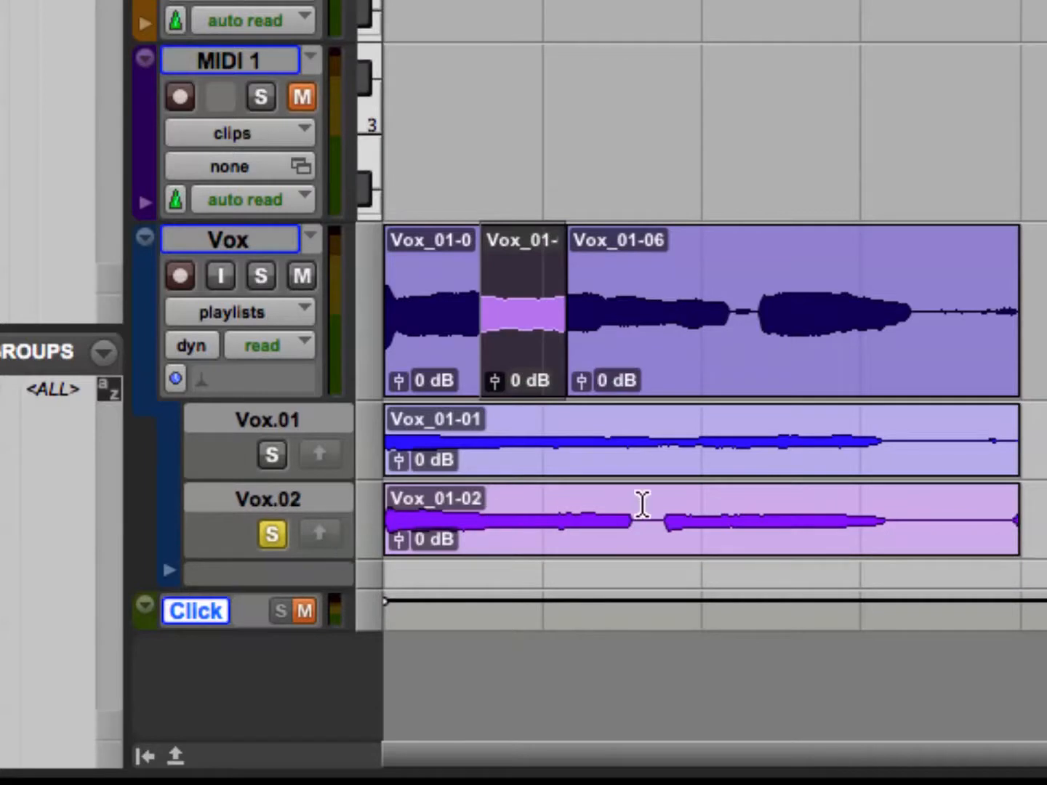
Copy Vox.01 passages around the start of bar 3 and within bar 1, plus a Vox.02 passage around bar 4, to the main playlist.
{"action": "left_click_drag", "start_coordinate": [647, 442], "coordinate": [754, 445]}
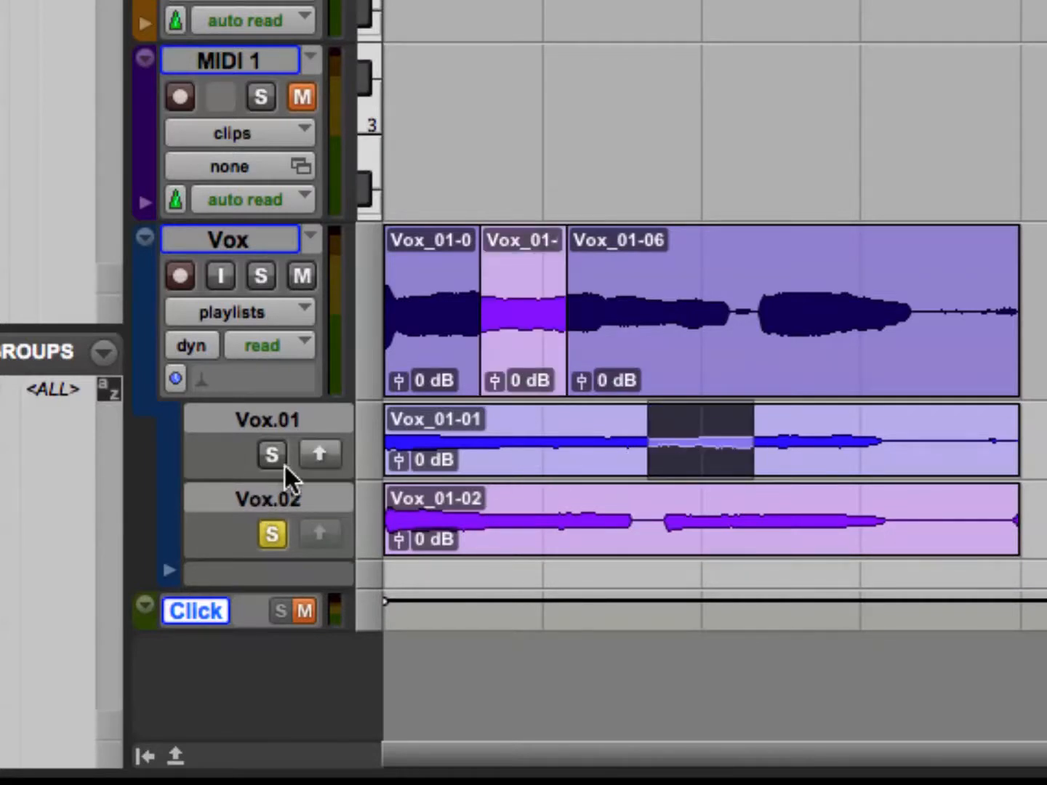
{"action": "left_click", "coordinate": [319, 456]}
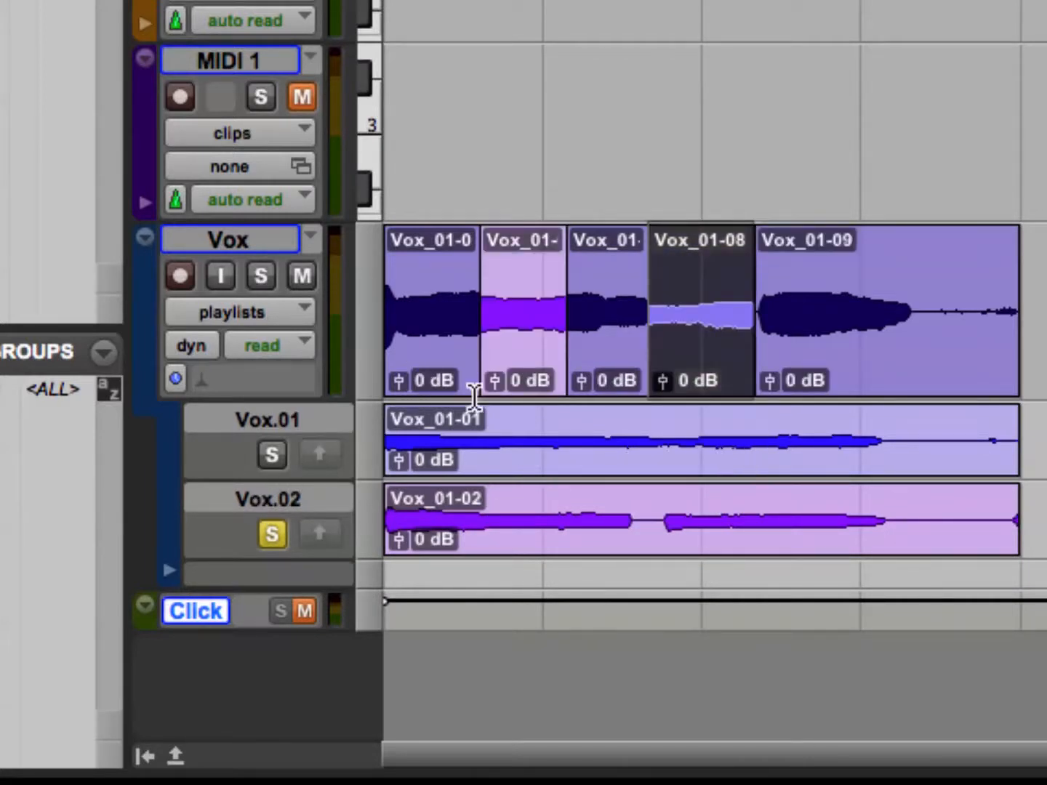
{"action": "left_click", "coordinate": [872, 542]}
{"action": "left_click_drag", "start_coordinate": [911, 507], "coordinate": [836, 533]}
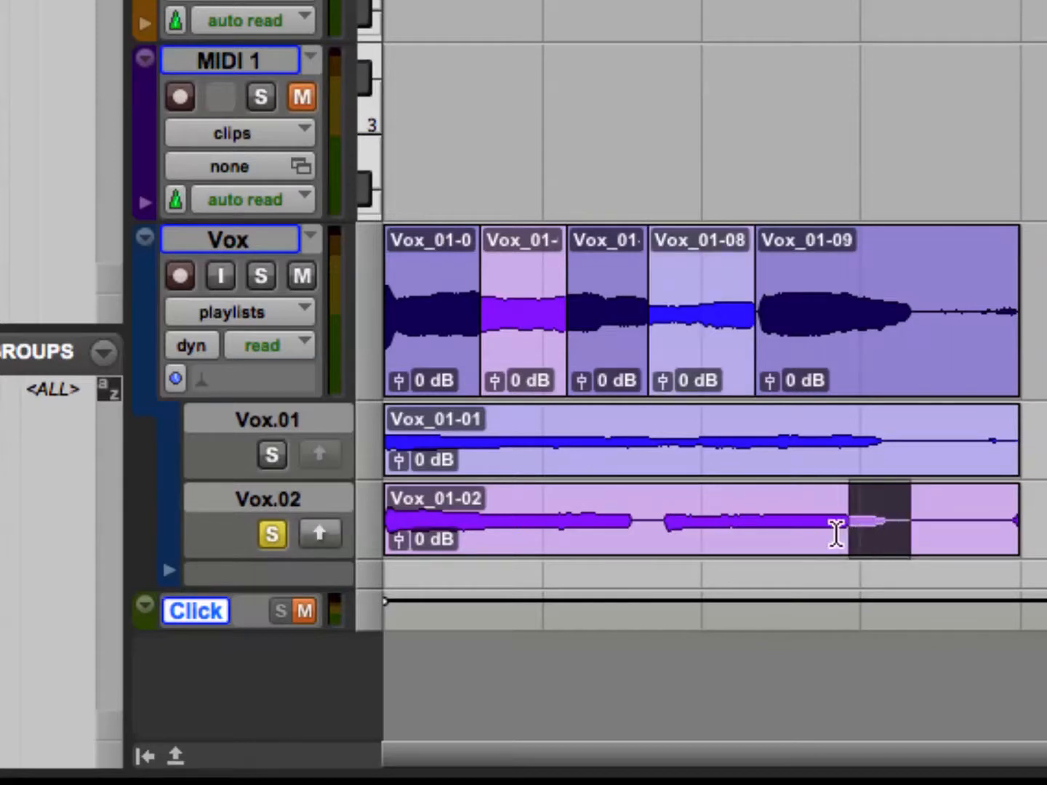
{"action": "left_click", "coordinate": [309, 535]}
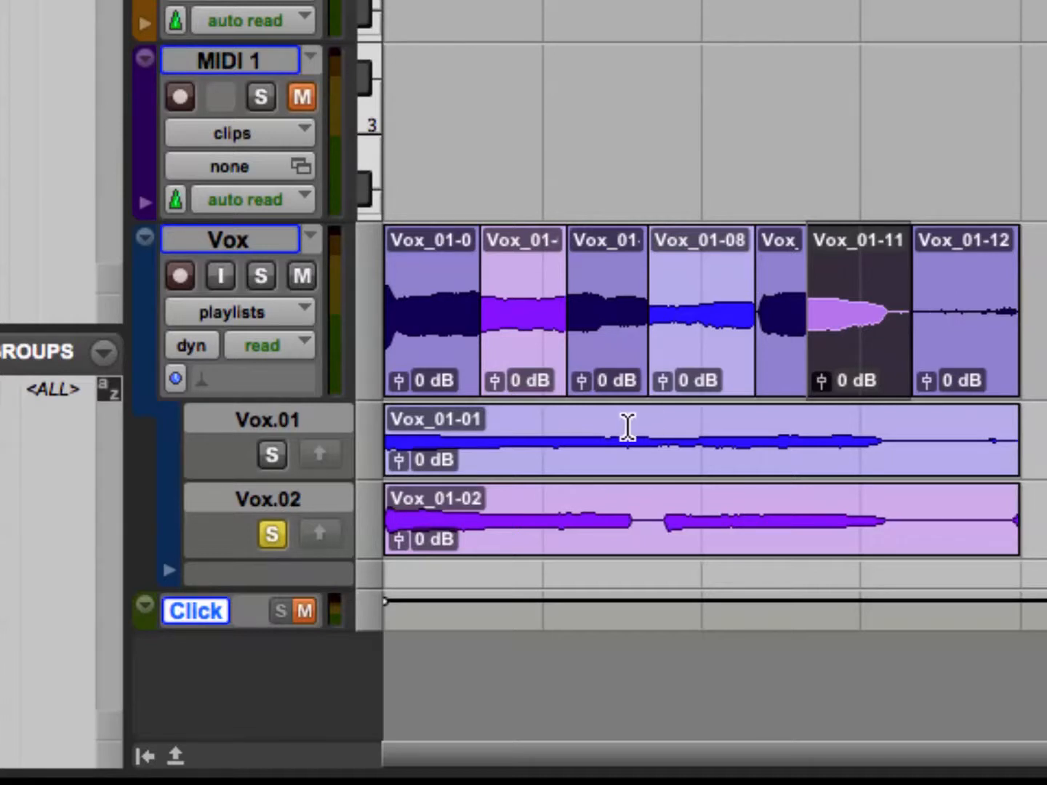
{"action": "left_click_drag", "start_coordinate": [425, 441], "coordinate": [463, 444]}
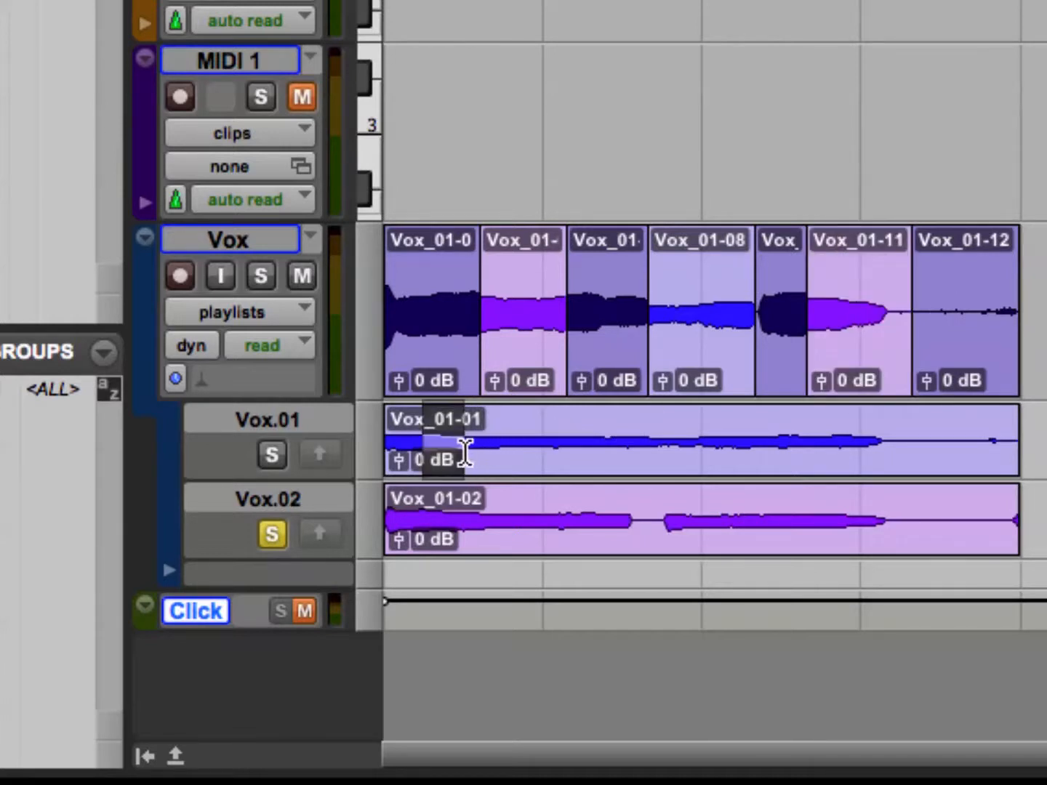
{"action": "left_click", "coordinate": [319, 458]}
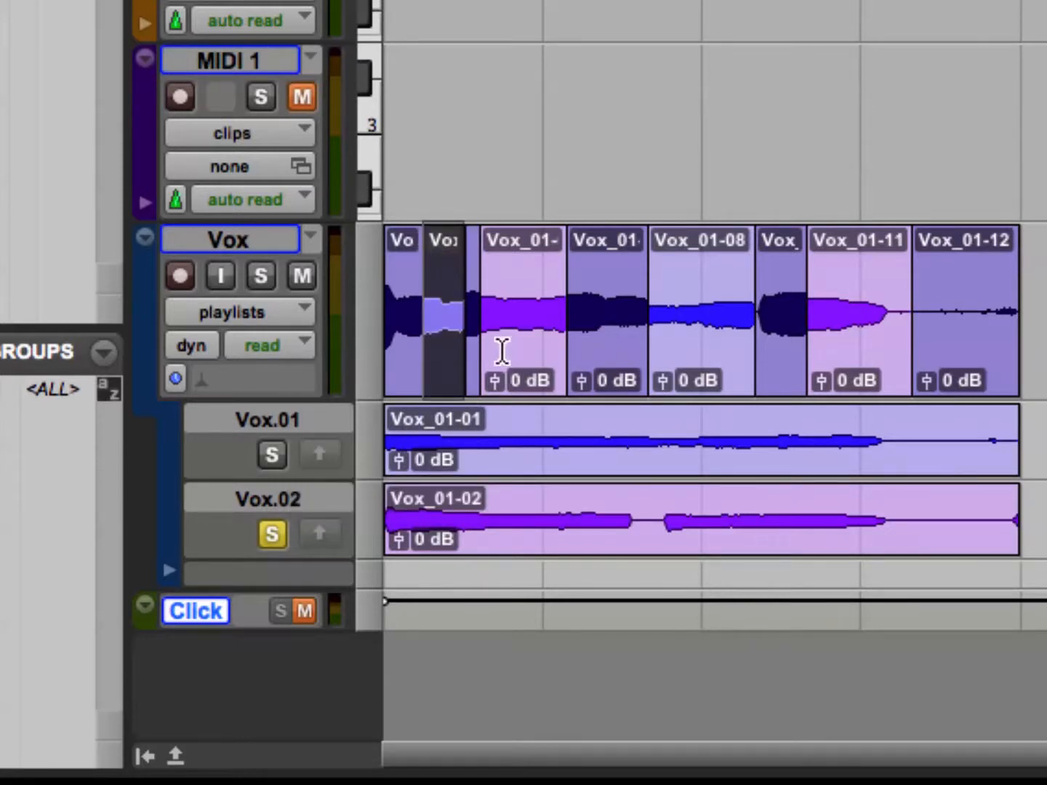
Create centered, equal-power batch fades of 20 milliseconds on all comped clips of the main Vox playlist.
{"action": "triple_click", "coordinate": [415, 282]}
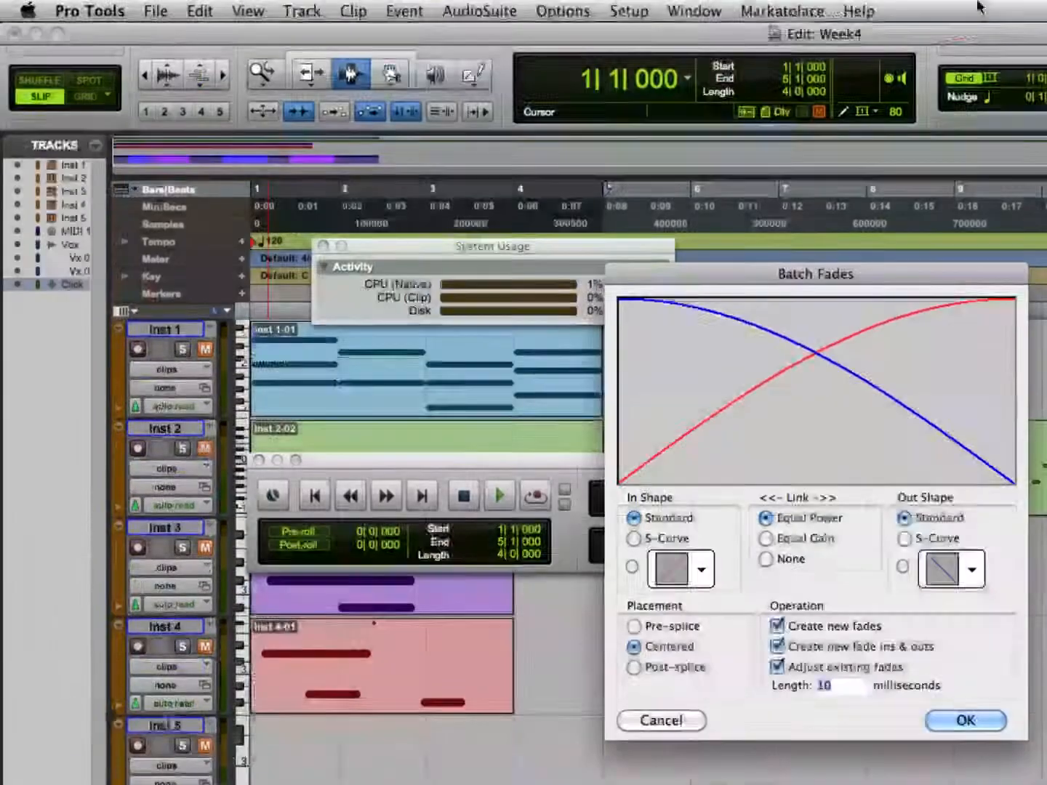
{"action": "left_click_drag", "start_coordinate": [823, 264], "coordinate": [929, 454]}
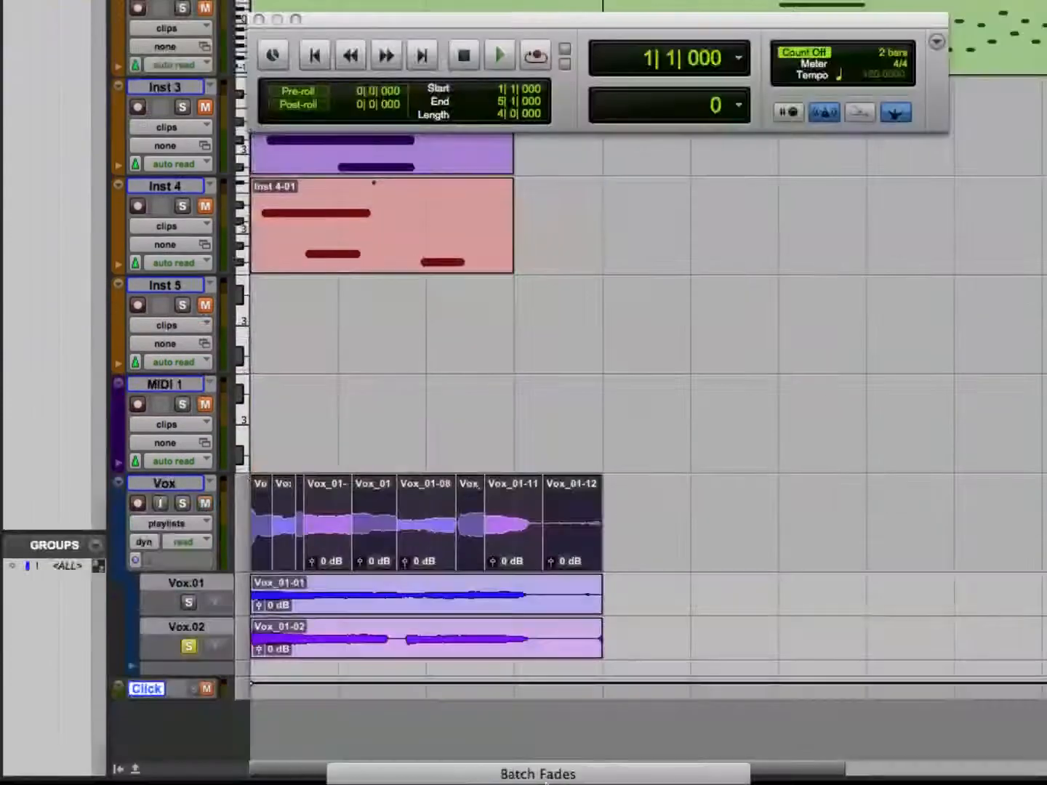
{"action": "left_click_drag", "start_coordinate": [929, 41], "coordinate": [655, 30]}
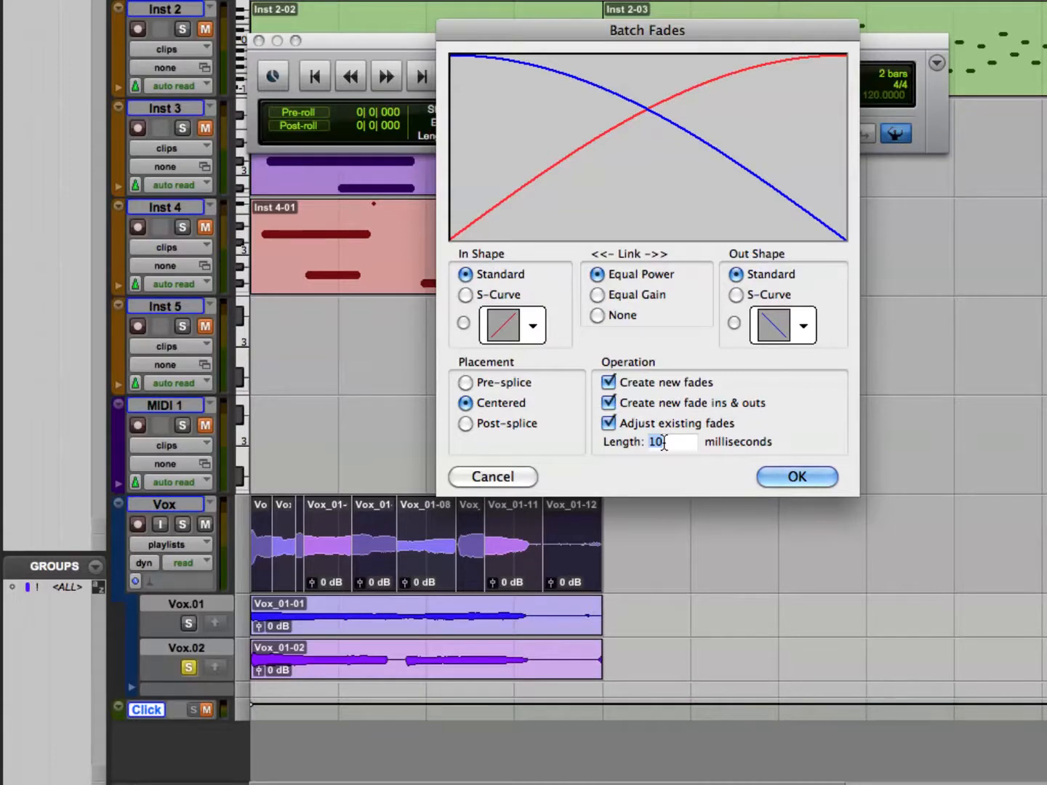
{"action": "type", "text": "20"}
{"action": "left_click", "coordinate": [765, 478]}
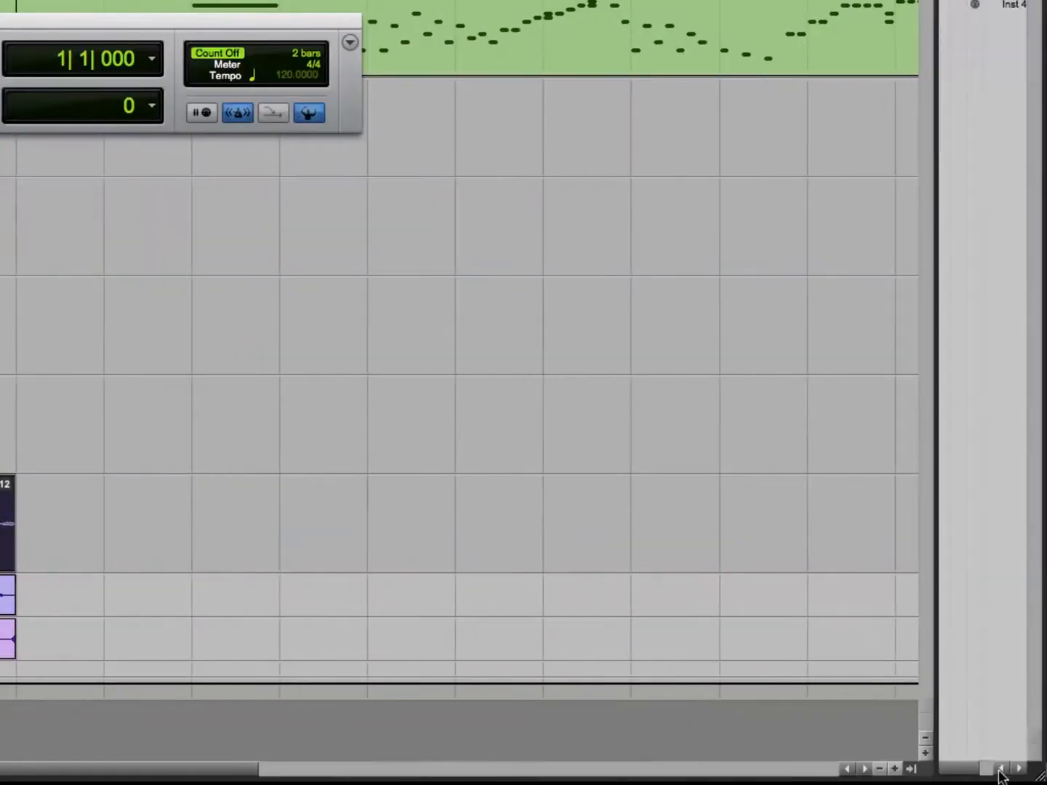
Set the clip gain of the second, third and fourth comped Vox clips to +4.0 dB, -1.5 dB and +1.5 dB.
{"action": "left_click", "coordinate": [897, 767]}
{"action": "left_click", "coordinate": [897, 768]}
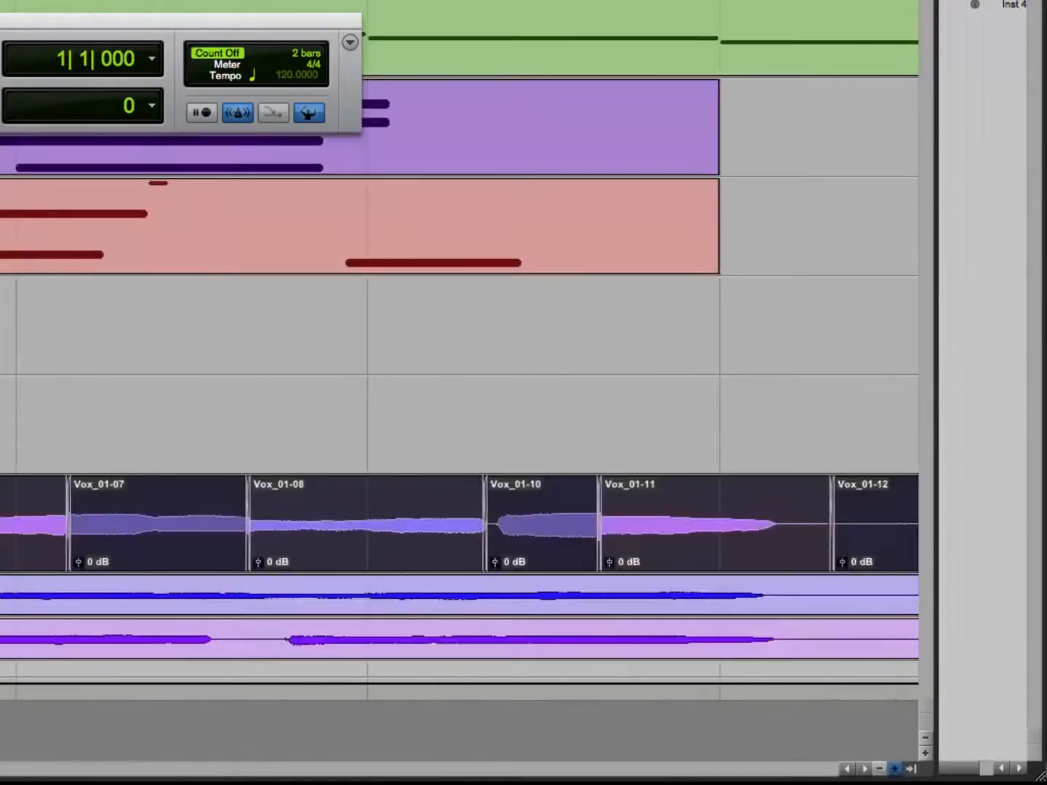
{"action": "left_click", "coordinate": [898, 768]}
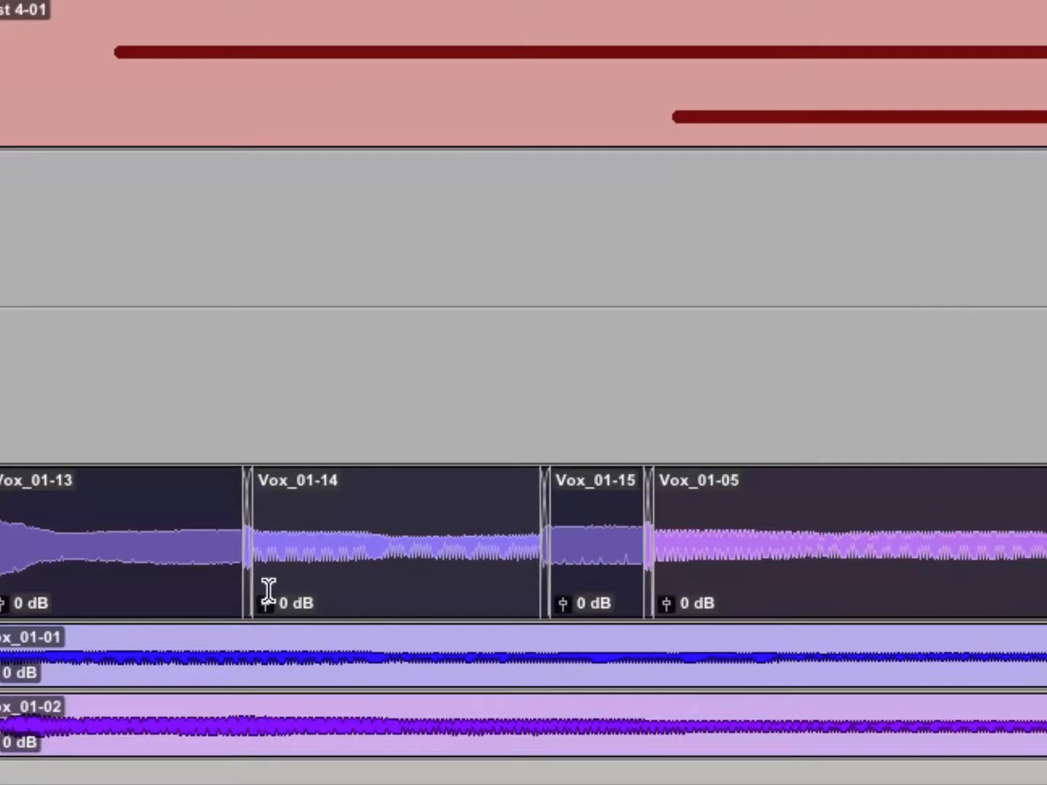
{"action": "mouse_move", "coordinate": [264, 603]}
{"action": "left_mouse_down"}
{"action": "mouse_move", "coordinate": [262, 594]}
{"action": "mouse_move", "coordinate": [264, 604]}
{"action": "left_mouse_up"}
{"action": "left_click_drag", "start_coordinate": [563, 601], "coordinate": [561, 603]}
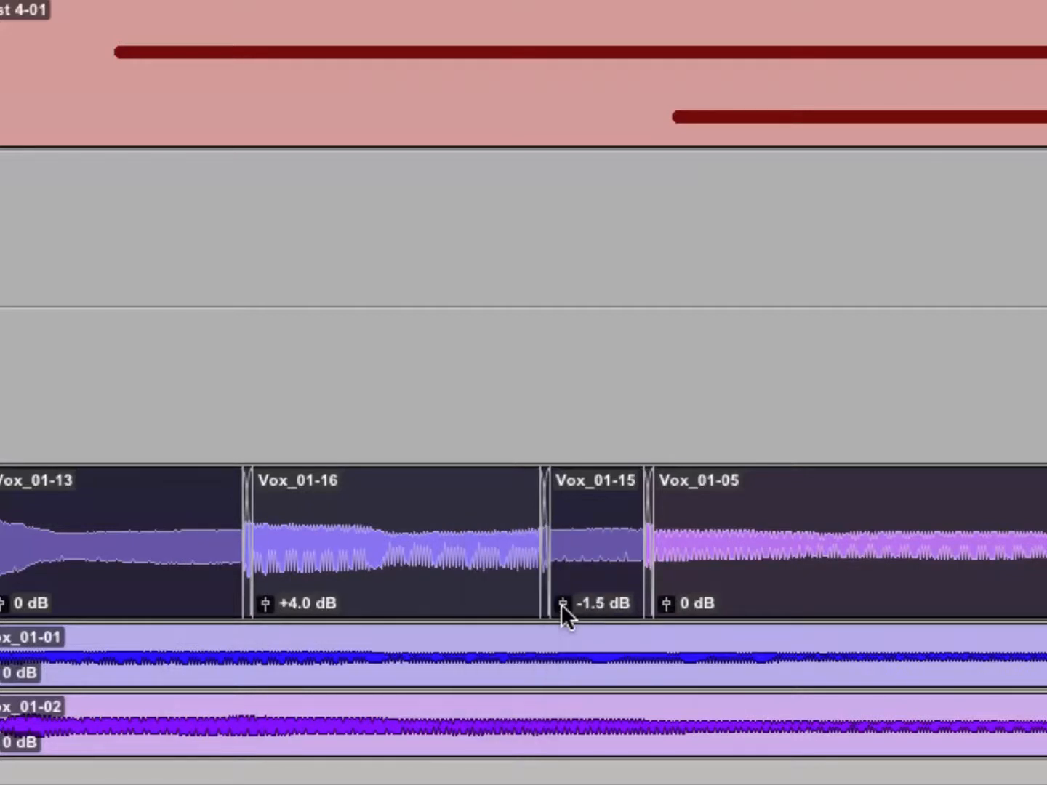
{"action": "left_click_drag", "start_coordinate": [666, 602], "coordinate": [665, 596]}
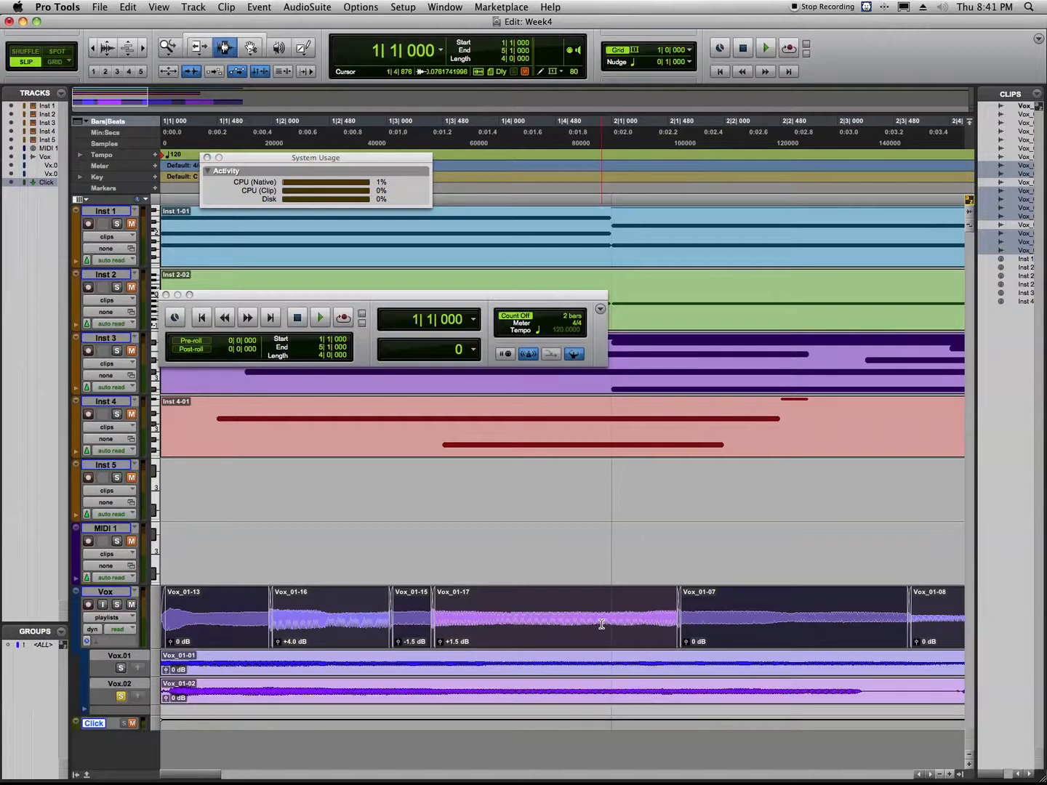
Consolidate the comped Vox clips into one clip, and undo everything back through the gain, fade and comping edits.
{"action": "key", "text": "alt+shift+3"}
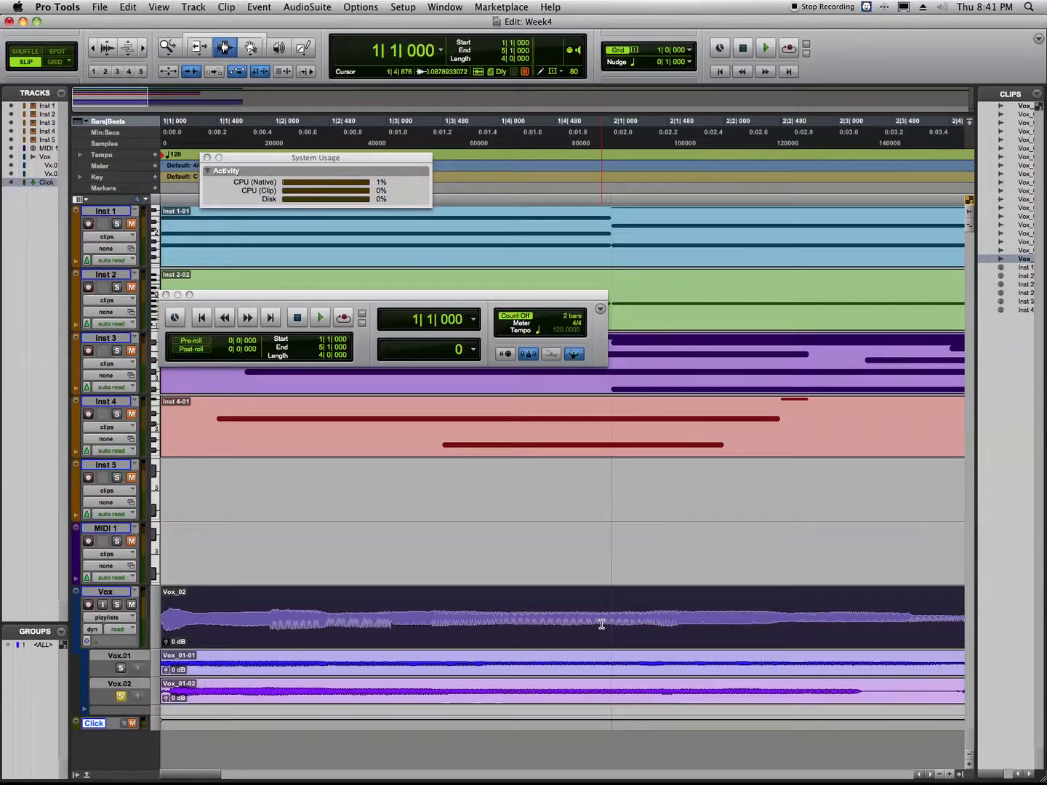
{"action": "key", "text": "super+z"}
{"action": "key", "text": "super+z"}
{"action": "key", "text": "super+z"}
{"action": "key", "text": "super+z"}
{"action": "key", "text": "super+z"}
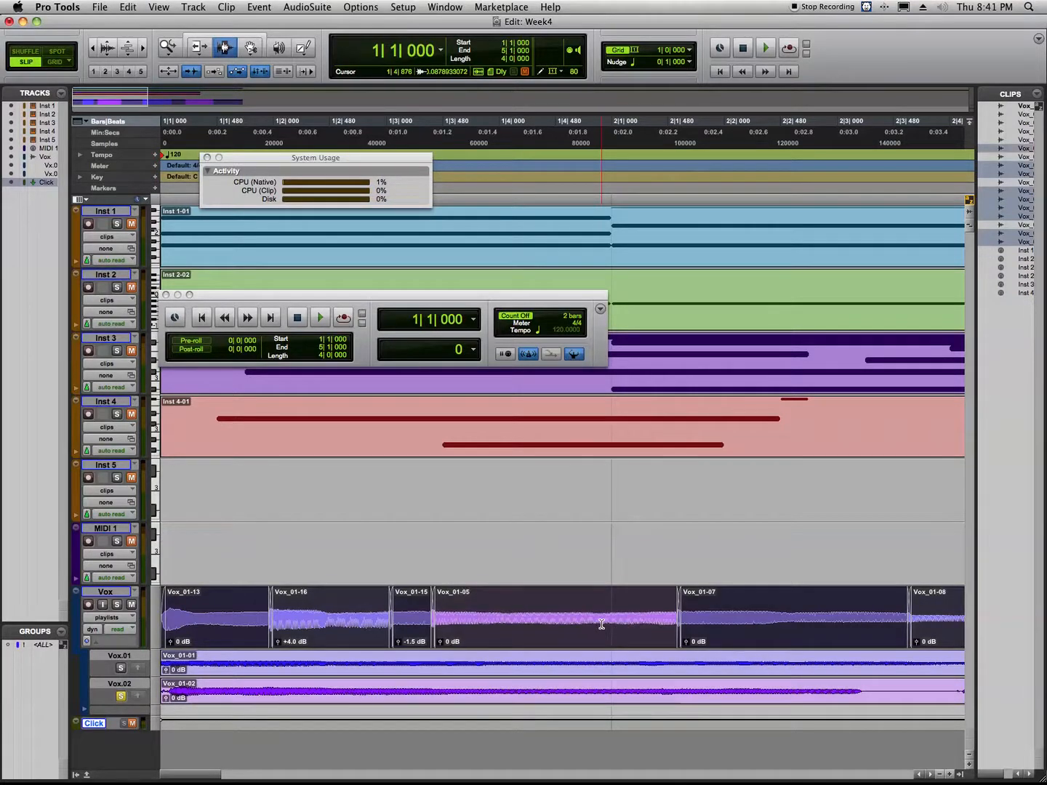
{"action": "key", "text": "super+z"}
{"action": "key", "text": "super+z"}
{"action": "key", "text": "super+z"}
{"action": "key", "text": "super+z"}
{"action": "key", "text": "super+z"}
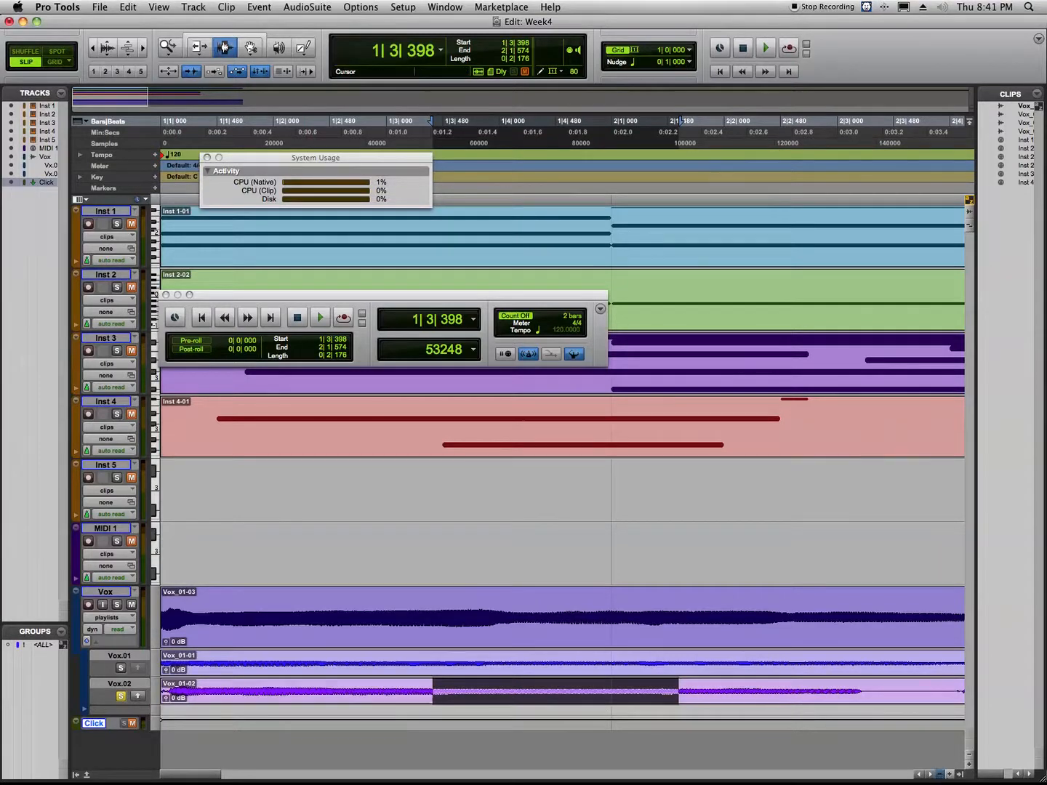
Switch the Vox track from playlists view to waveform view.
{"action": "key", "text": "super+bracketleft"}
{"action": "key", "text": "super+bracketleft"}
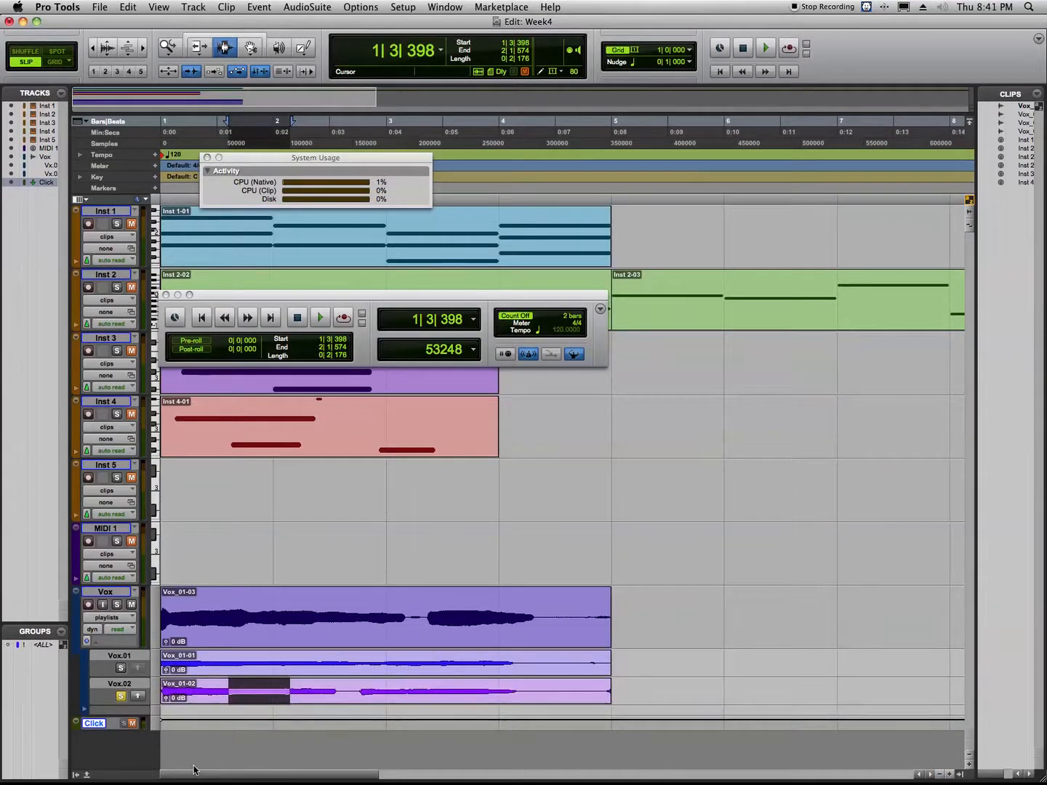
{"action": "left_click", "coordinate": [111, 596]}
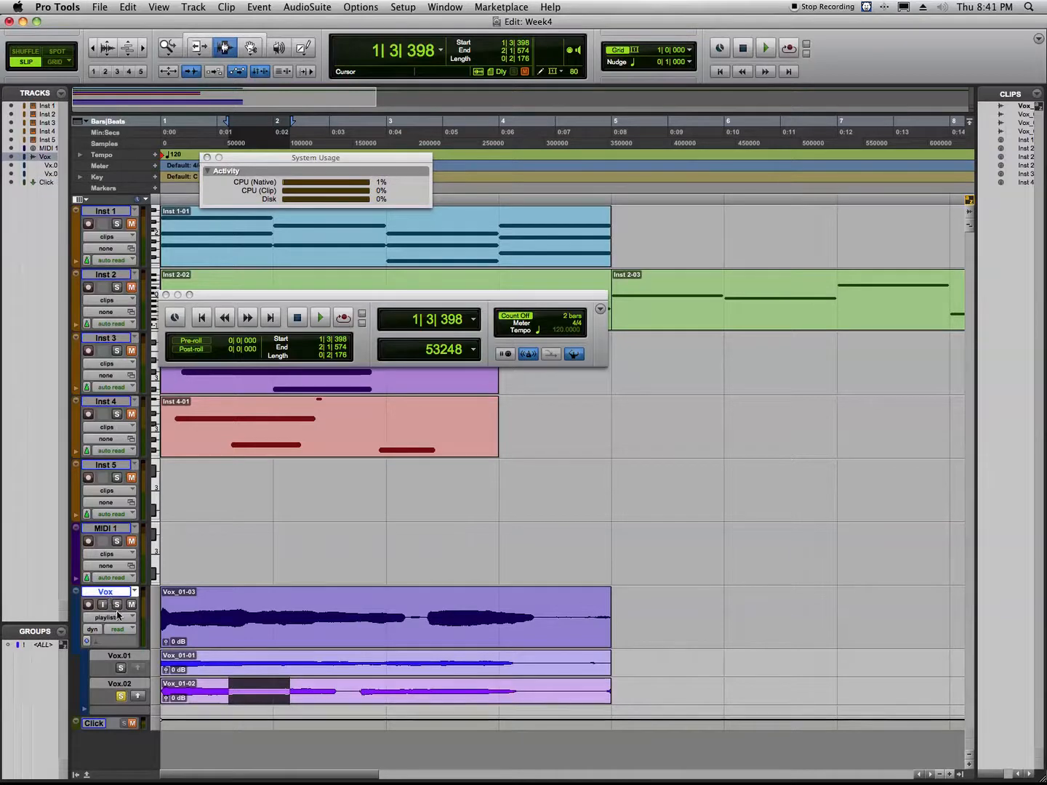
{"action": "left_click", "coordinate": [112, 618]}
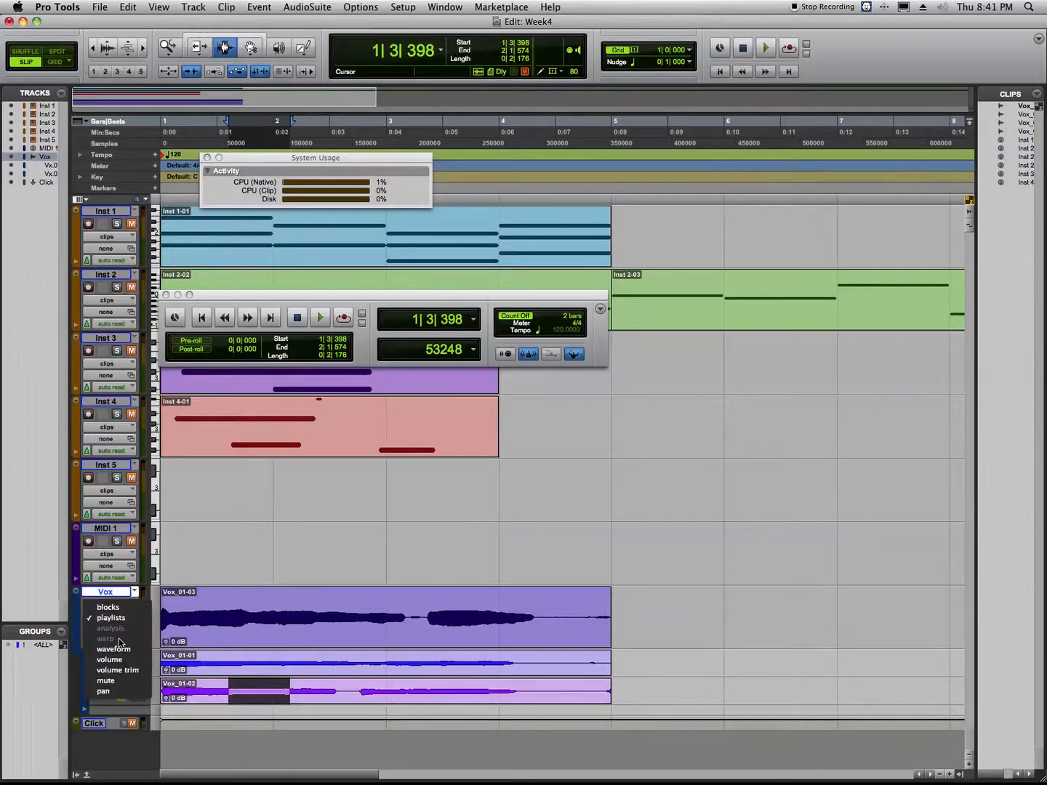
{"action": "left_click", "coordinate": [119, 649]}
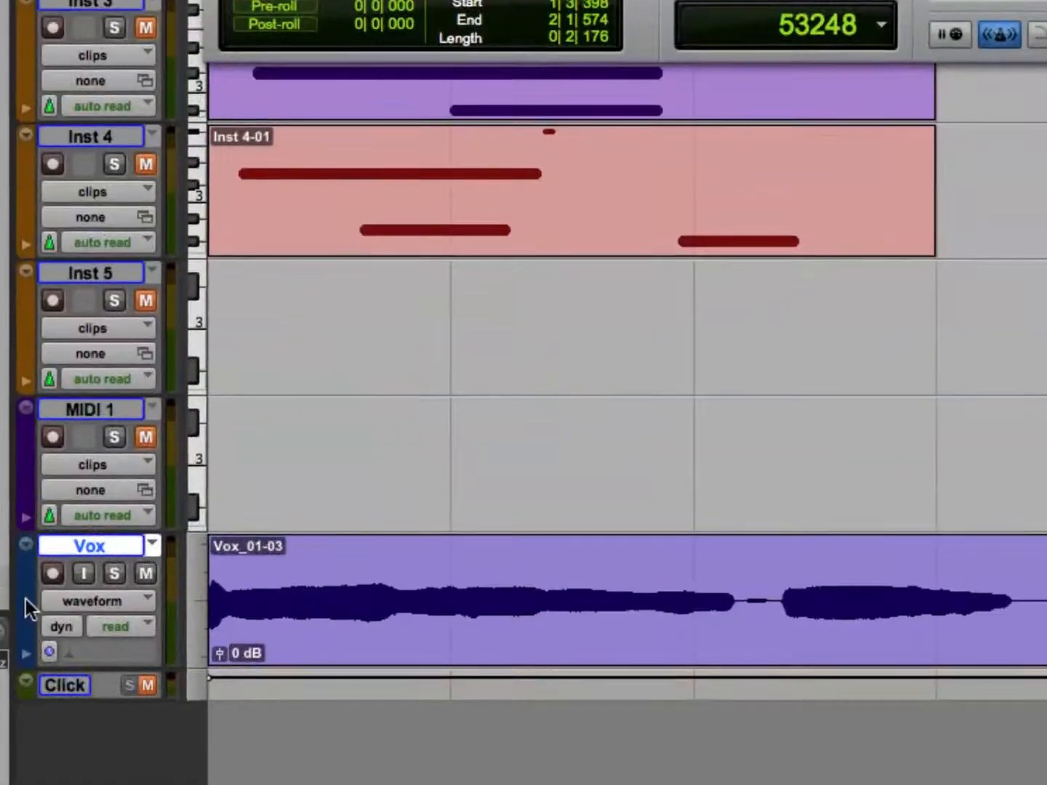
Create 2 duplicates of the Vox track with all its playlists and track data, inserted after the selected track.
{"action": "right_click", "coordinate": [72, 545]}
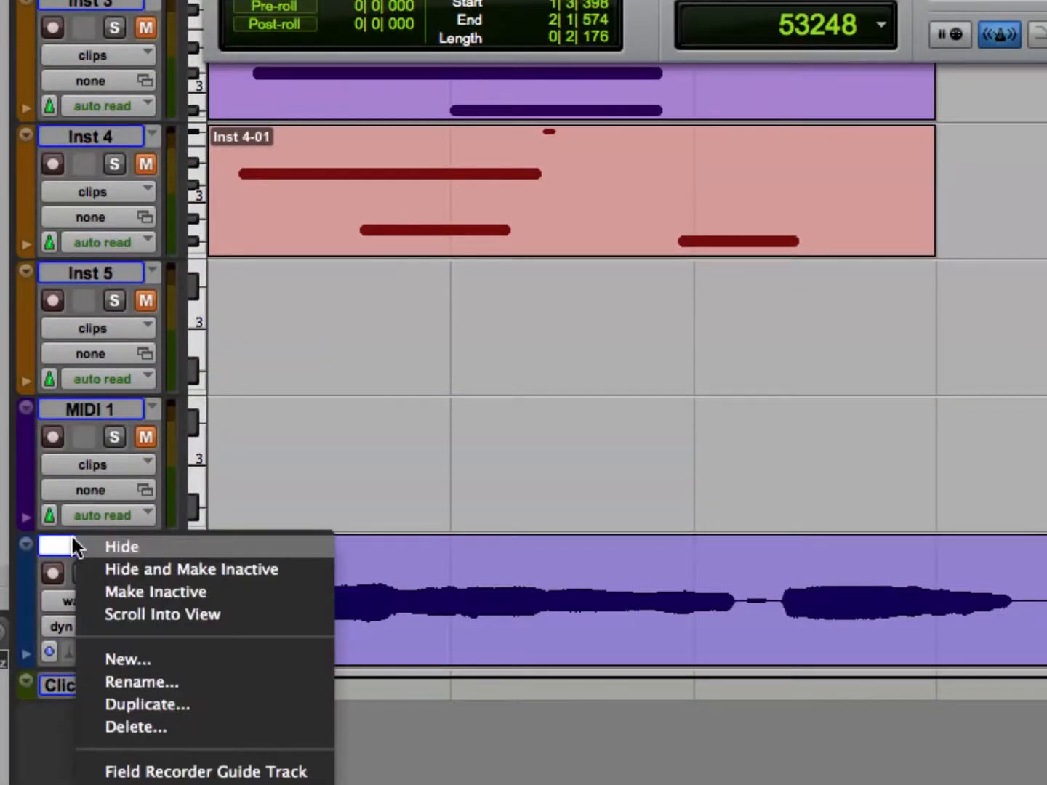
{"action": "left_click", "coordinate": [147, 699]}
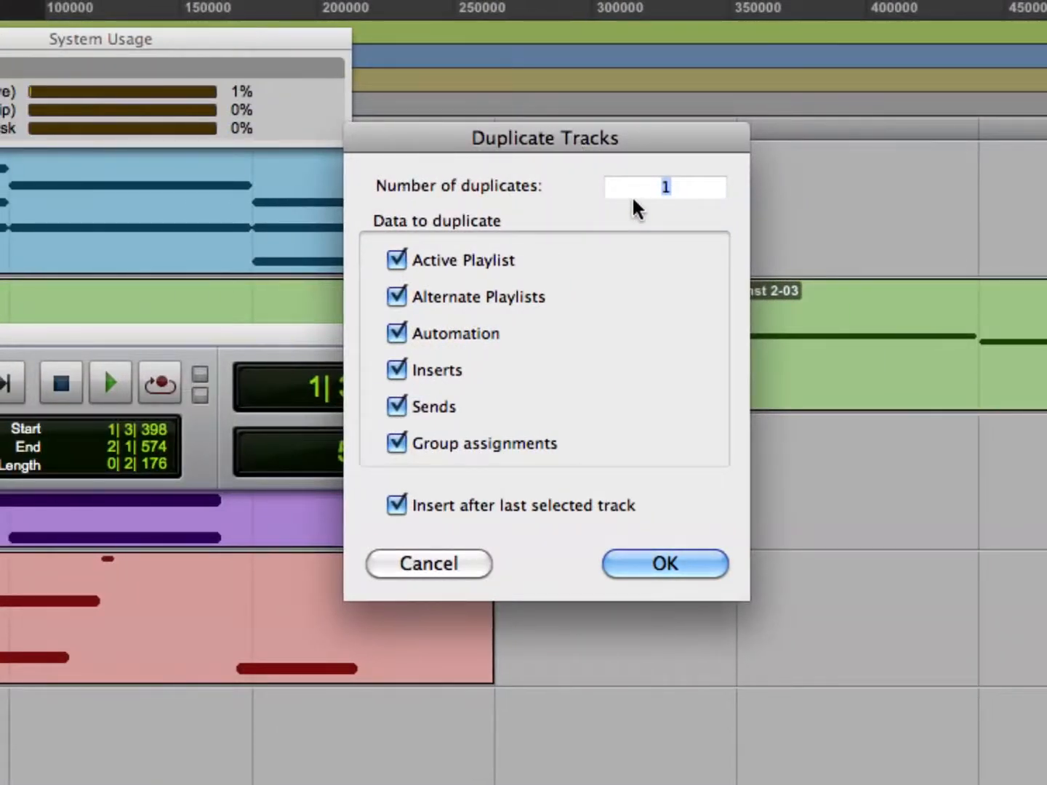
{"action": "type", "text": "2"}
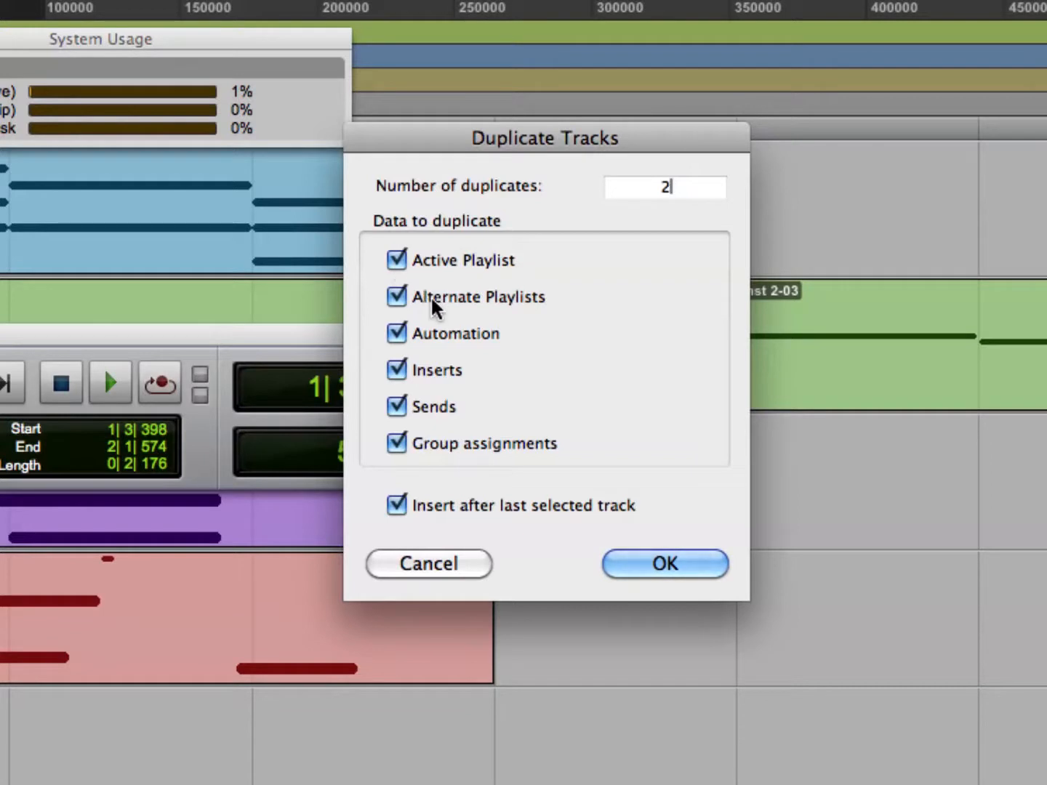
{"action": "left_click", "coordinate": [657, 566]}
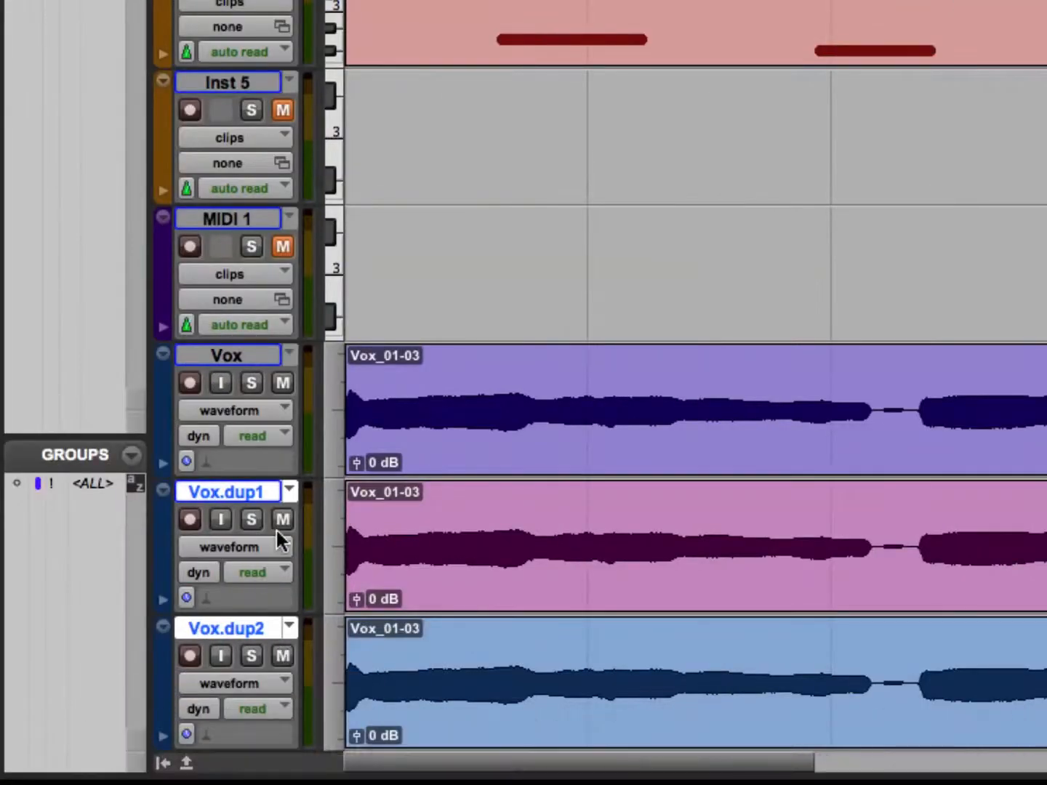
Switch the first duplicate to playlist Vox.dup1.01 and the second to Vox.dup2.02, and play the three takes together.
{"action": "left_click", "coordinate": [290, 491]}
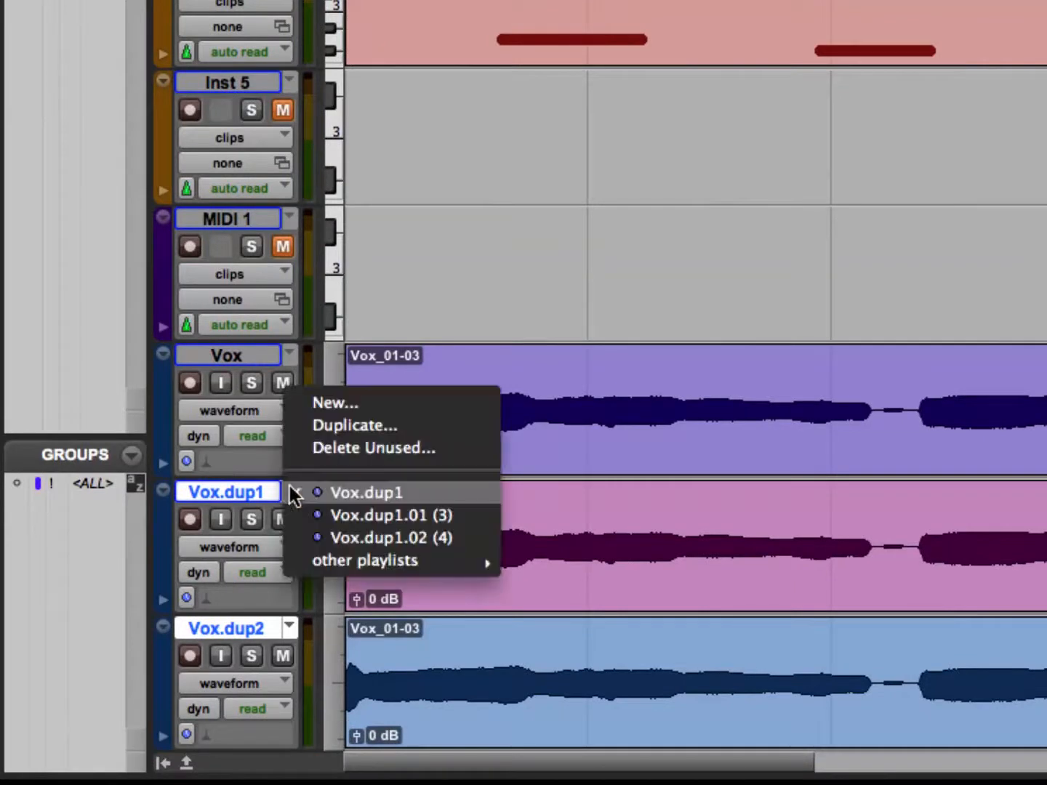
{"action": "left_click", "coordinate": [318, 515]}
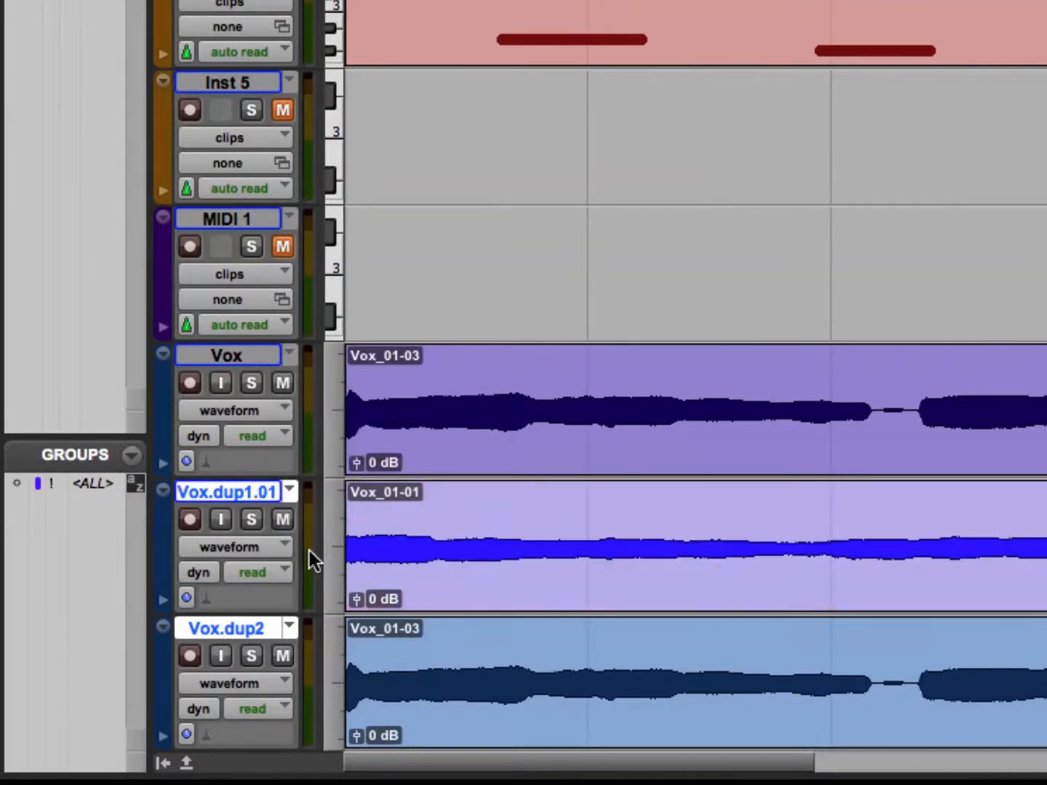
{"action": "left_click", "coordinate": [290, 627]}
{"action": "left_click", "coordinate": [320, 666]}
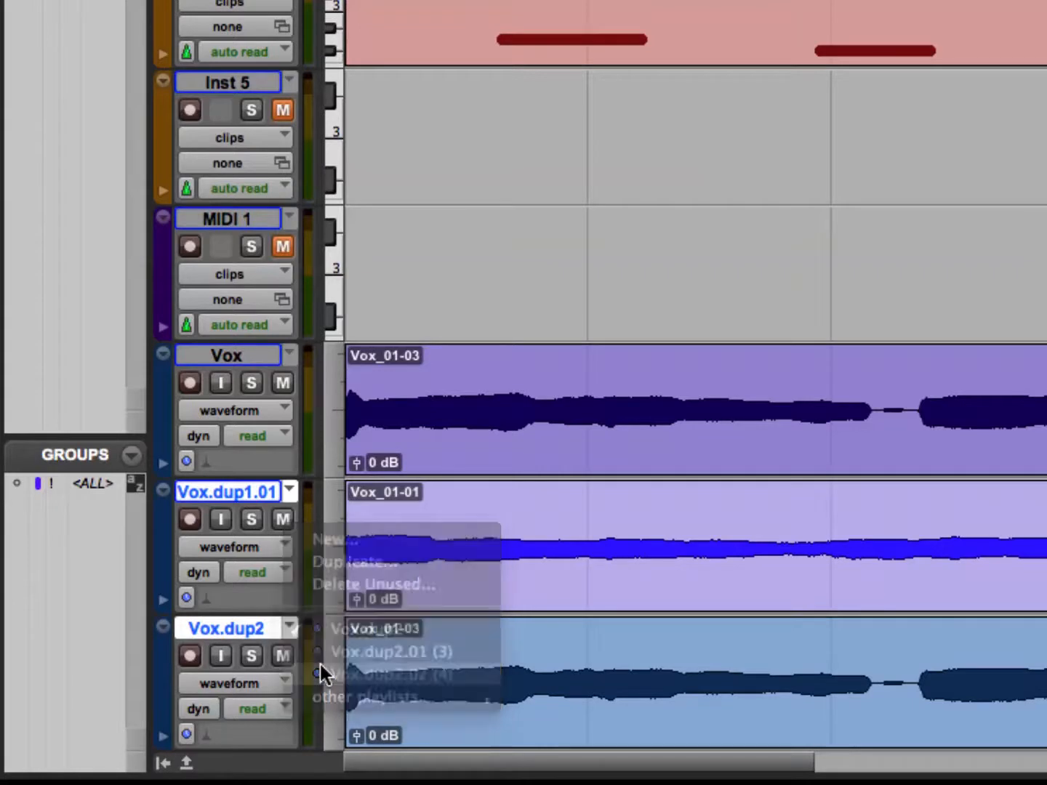
{"action": "key", "text": "space"}
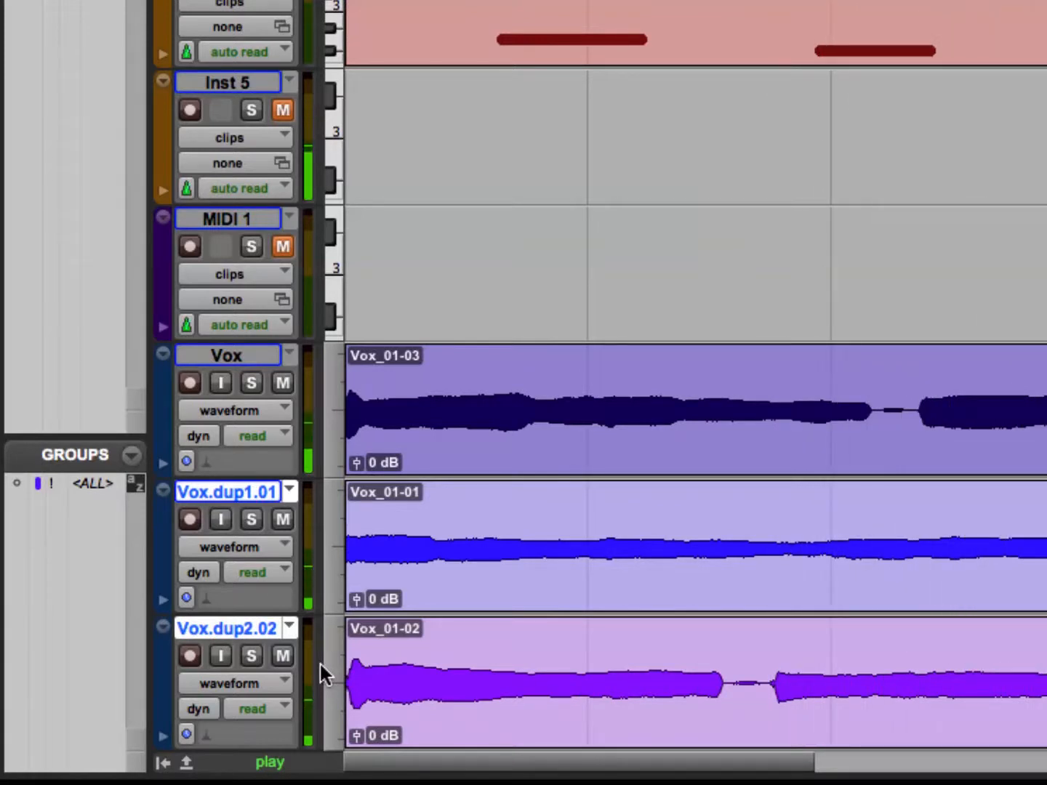
{"action": "key", "text": "space"}
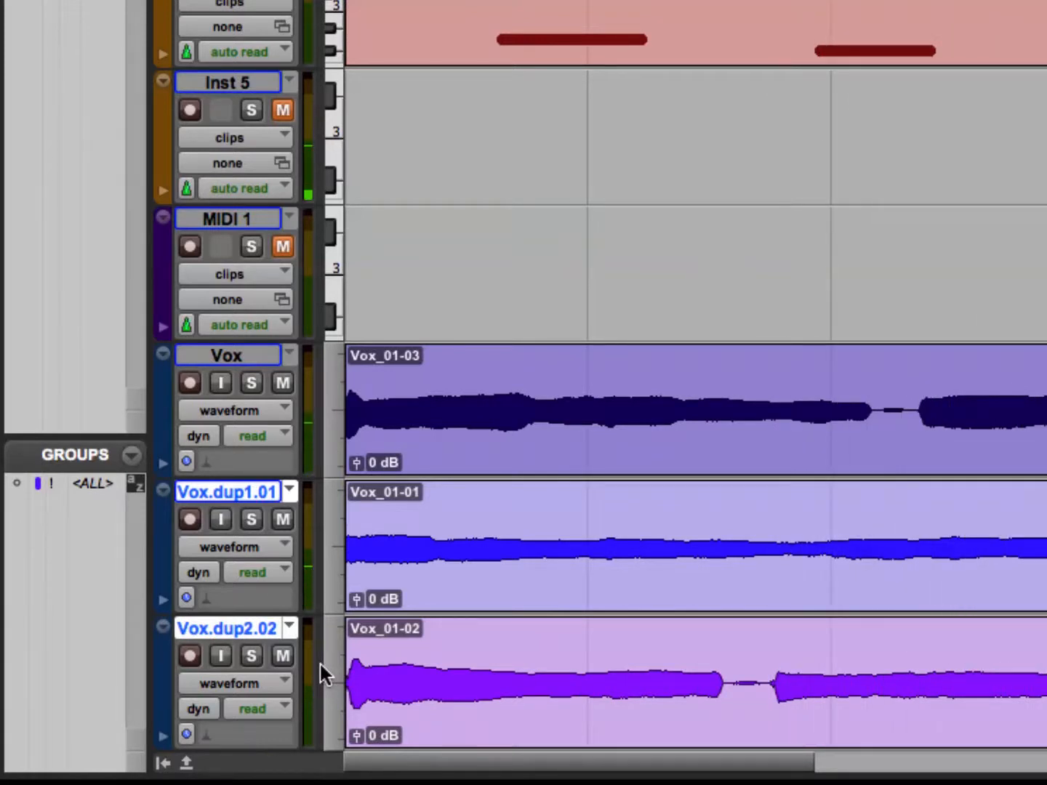
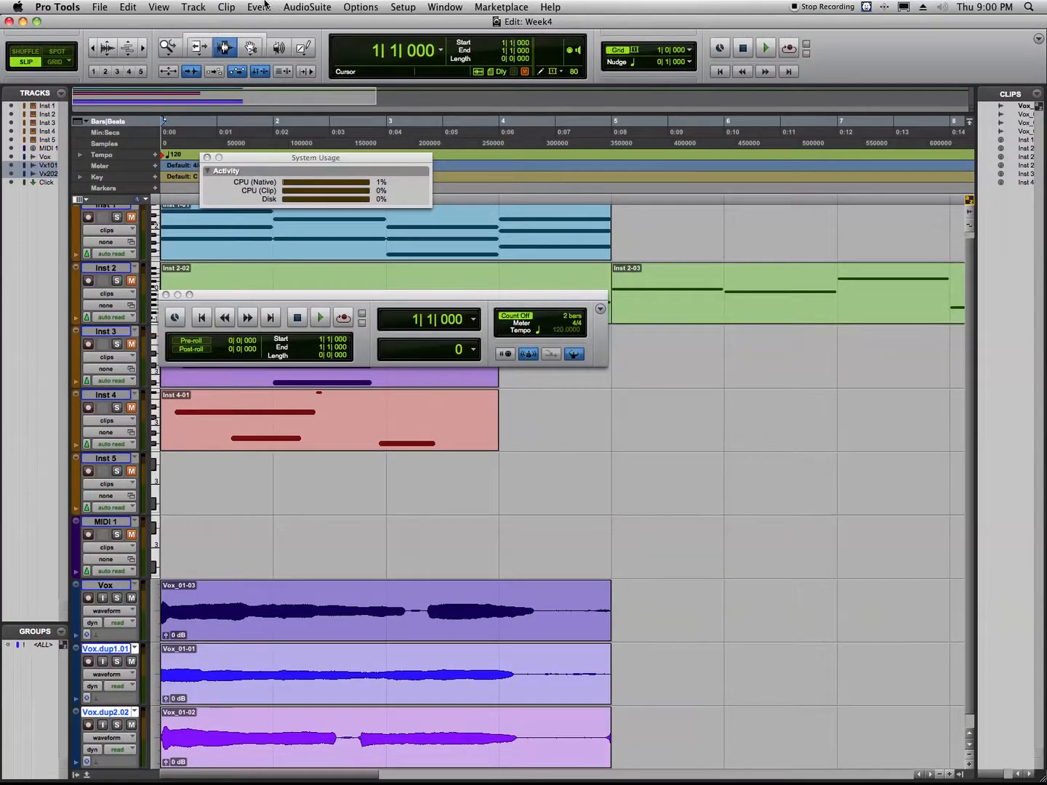
Enable QuickPunch recording, record-enable the Vox track, and briefly play the session.
{"action": "left_click", "coordinate": [377, 5]}
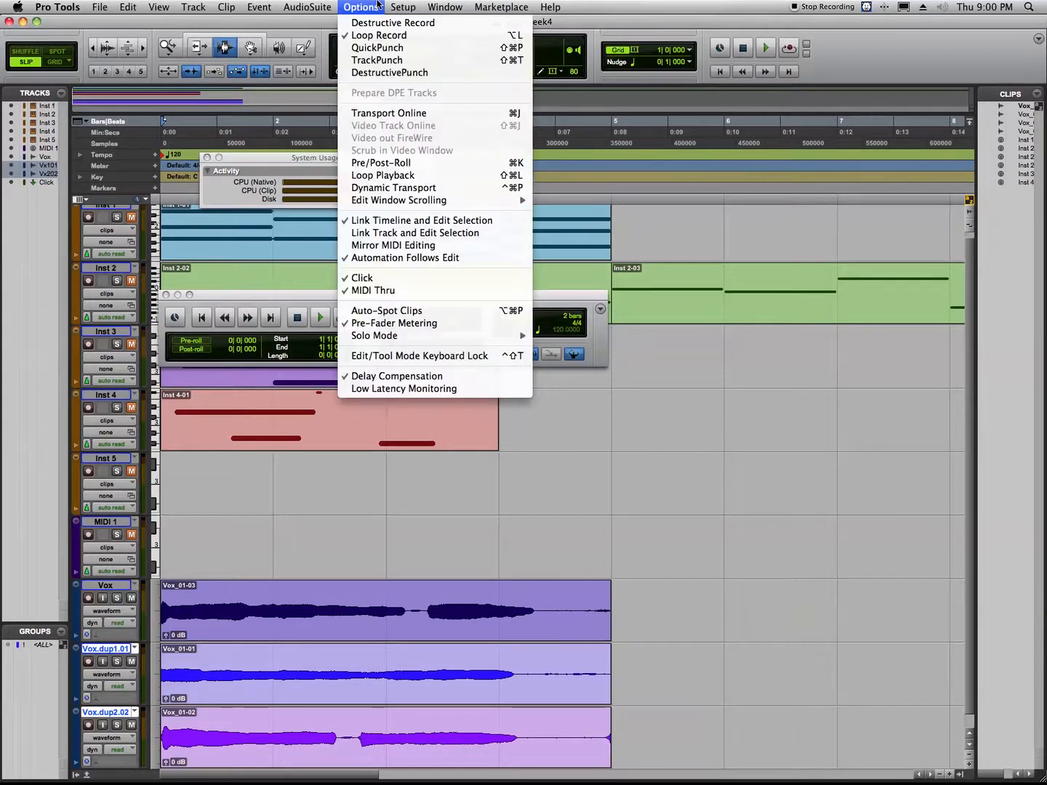
{"action": "left_click", "coordinate": [371, 48]}
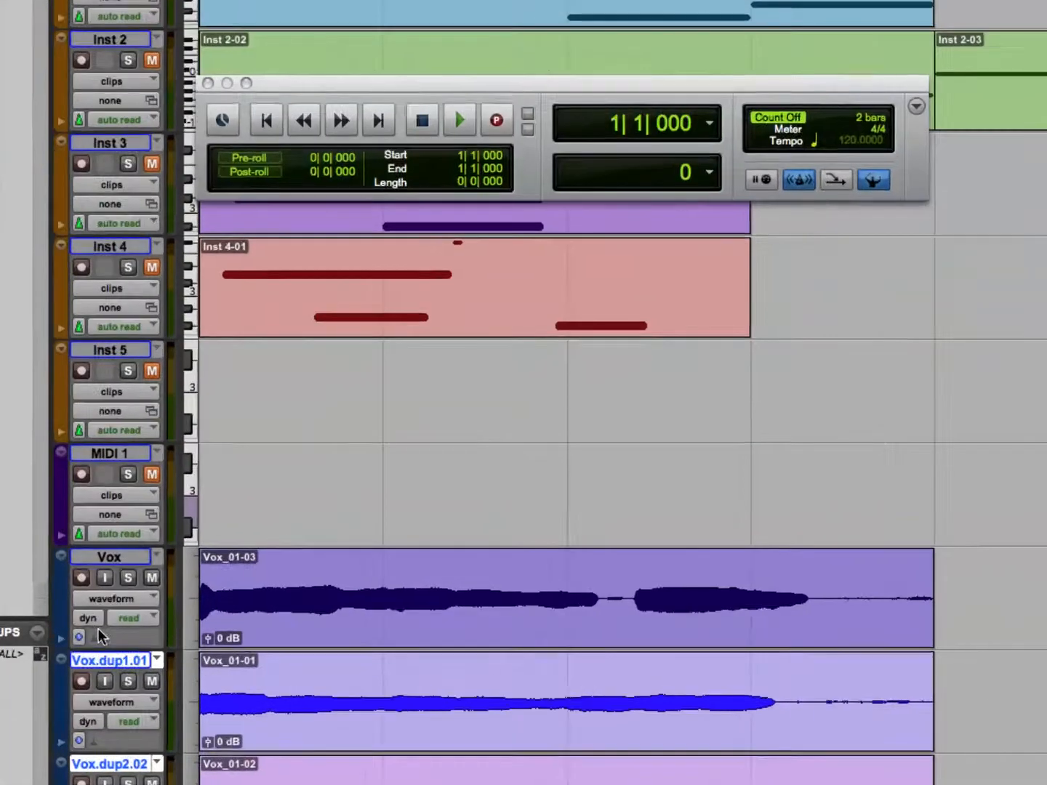
{"action": "left_click", "coordinate": [81, 578]}
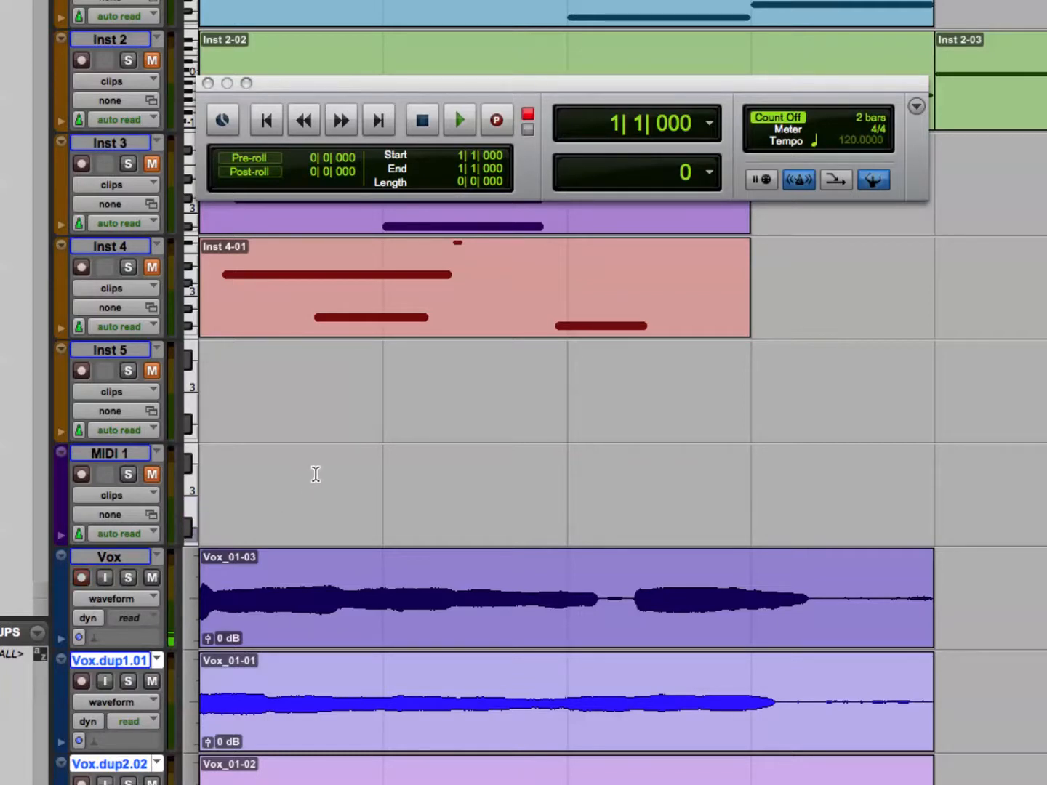
{"action": "key", "text": "space"}
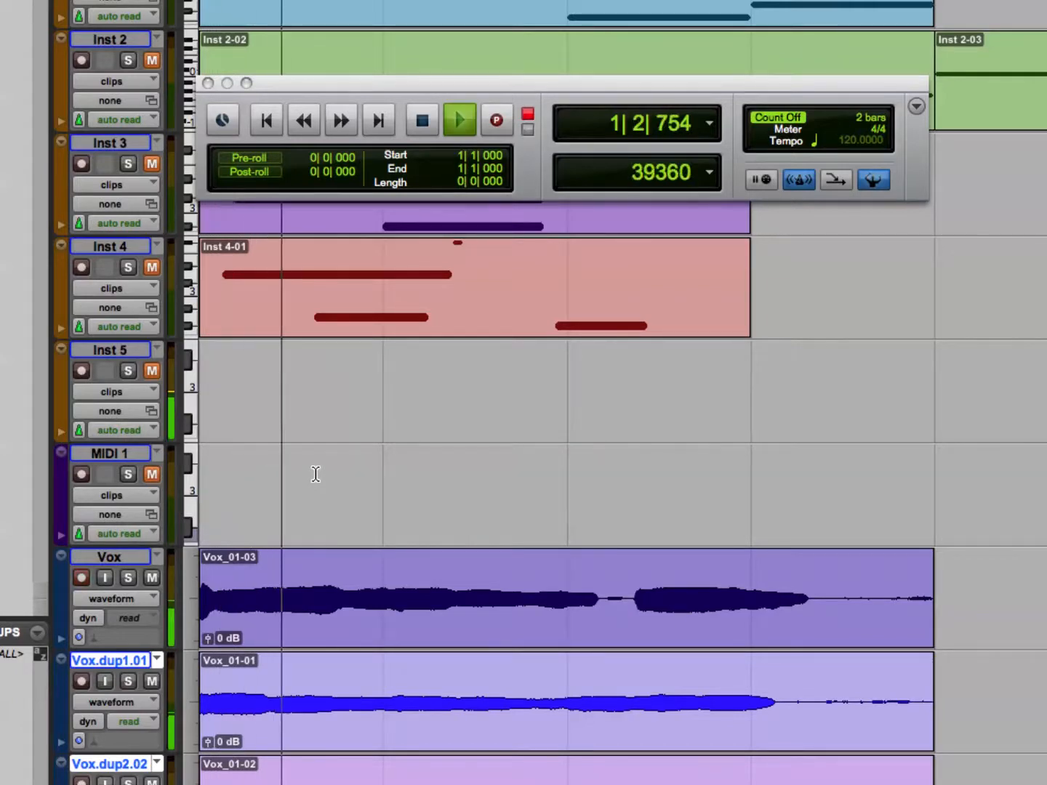
{"action": "key", "text": "space"}
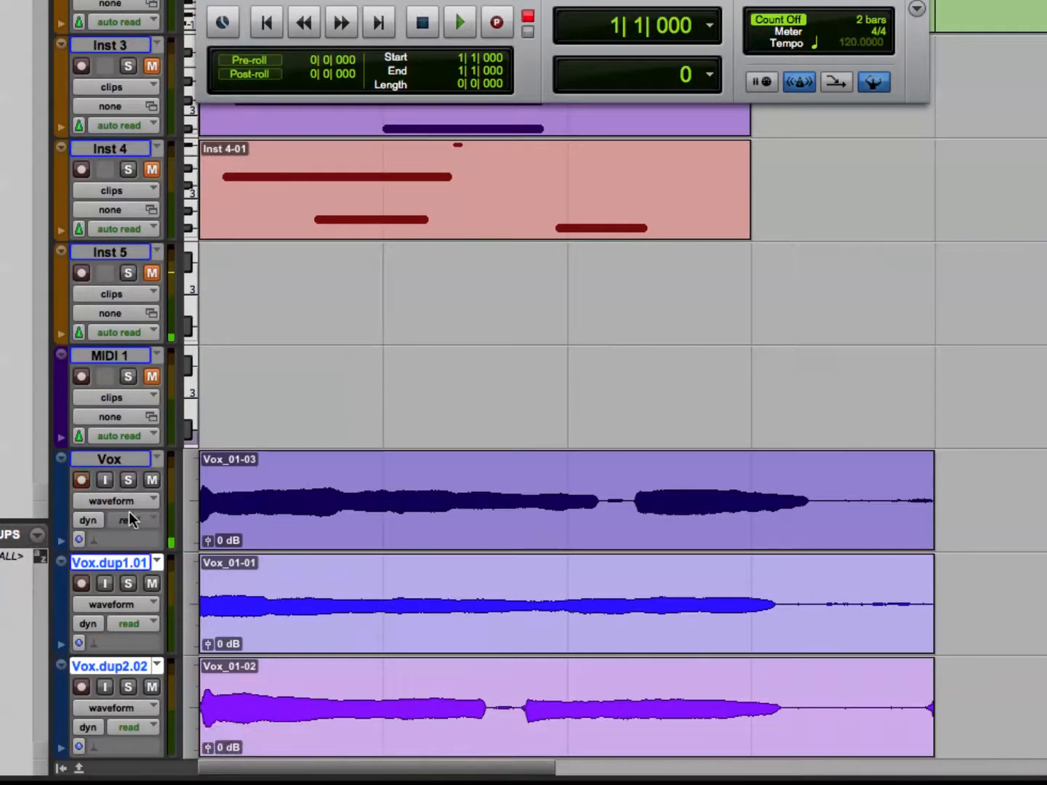
Mute the Vox, Vox.dup1.01 and Vox.dup2.02 tracks.
{"action": "left_click", "coordinate": [150, 481]}
{"action": "left_click", "coordinate": [151, 583]}
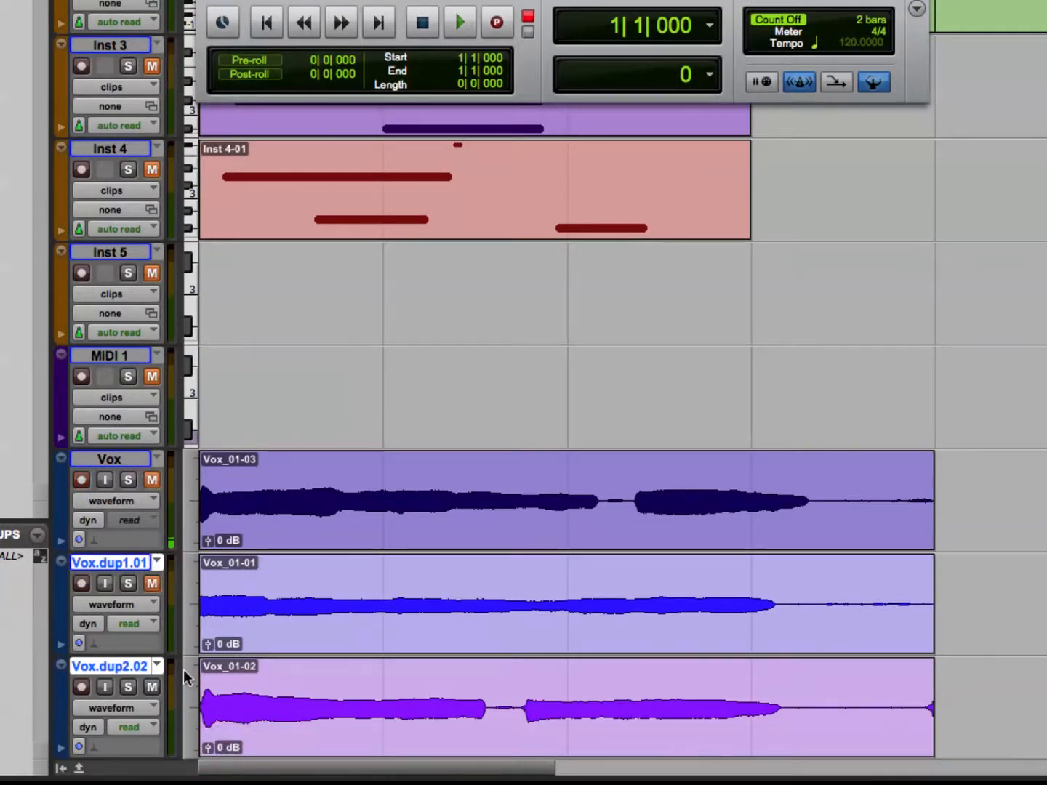
{"action": "left_click", "coordinate": [152, 688]}
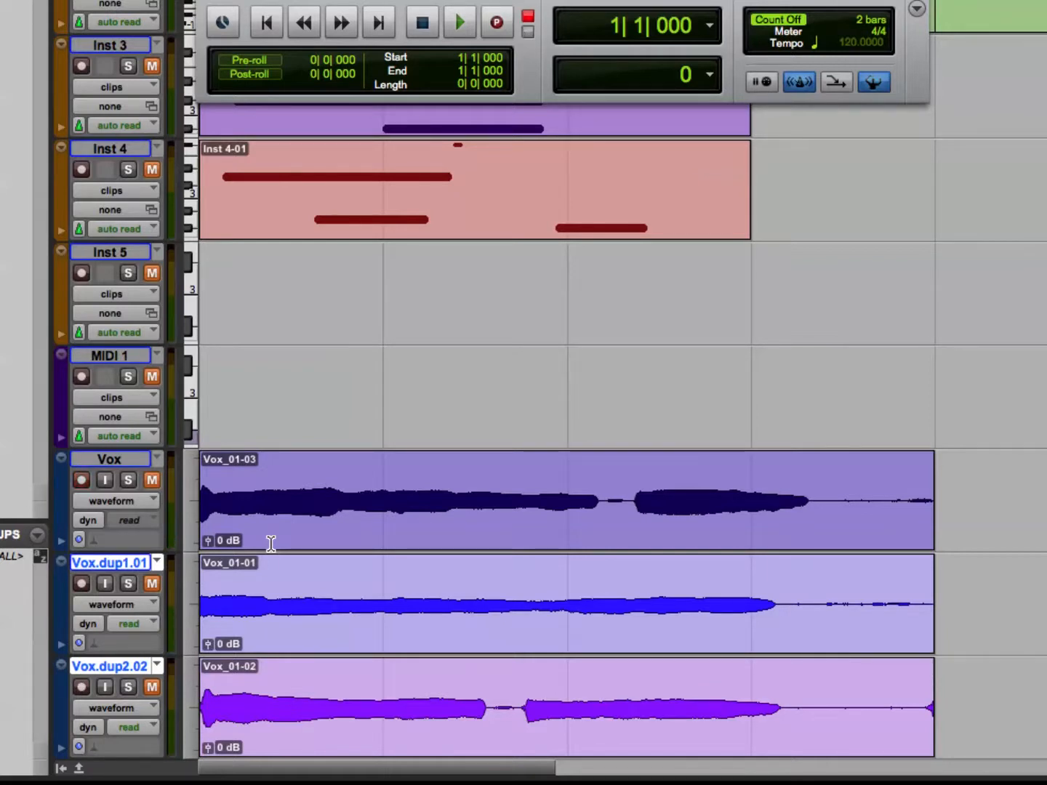
Fast-forward and rewind through the session, return the playhead to the start, and test playback.
{"action": "key", "text": "KP_2"}
{"action": "key", "text": "KP_2"}
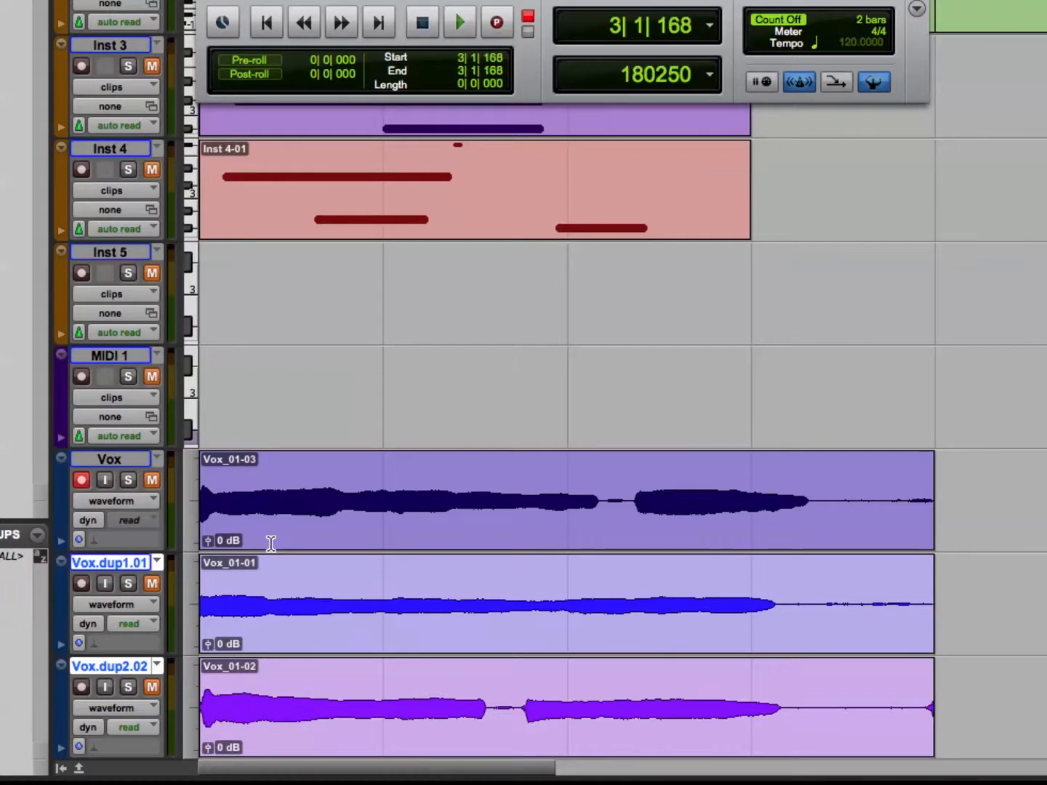
{"action": "key", "text": "KP_1"}
{"action": "key", "text": "KP_2"}
{"action": "key", "text": "KP_1"}
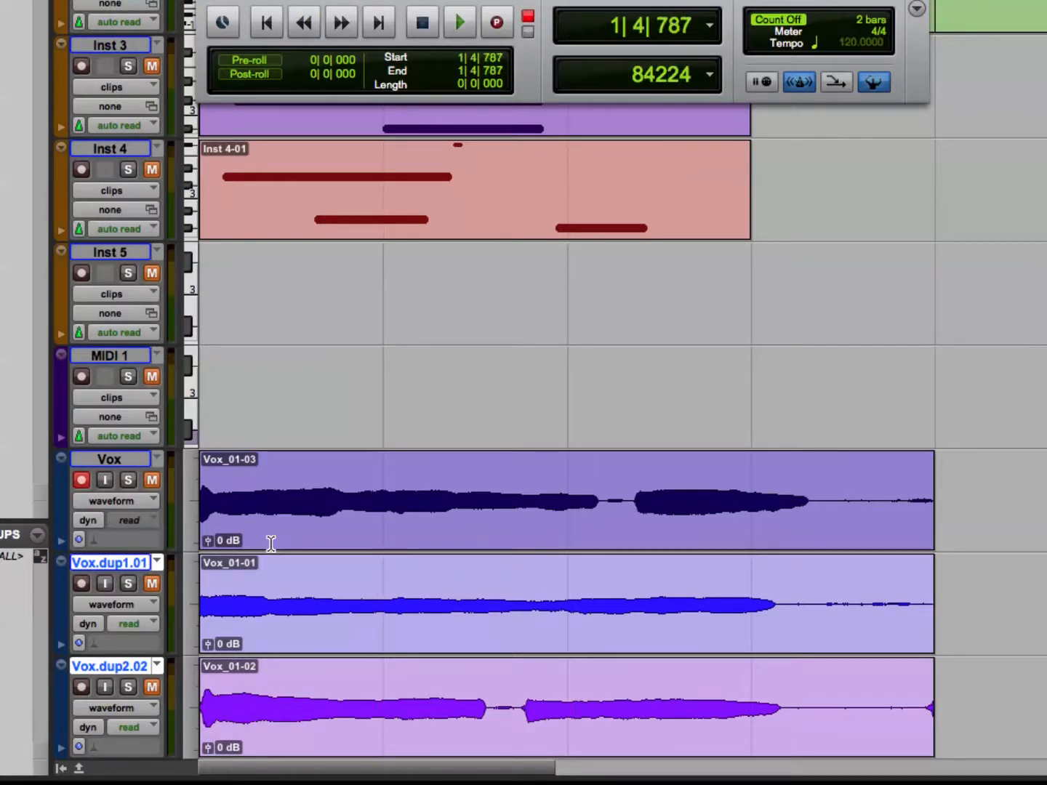
{"action": "key", "text": "Return"}
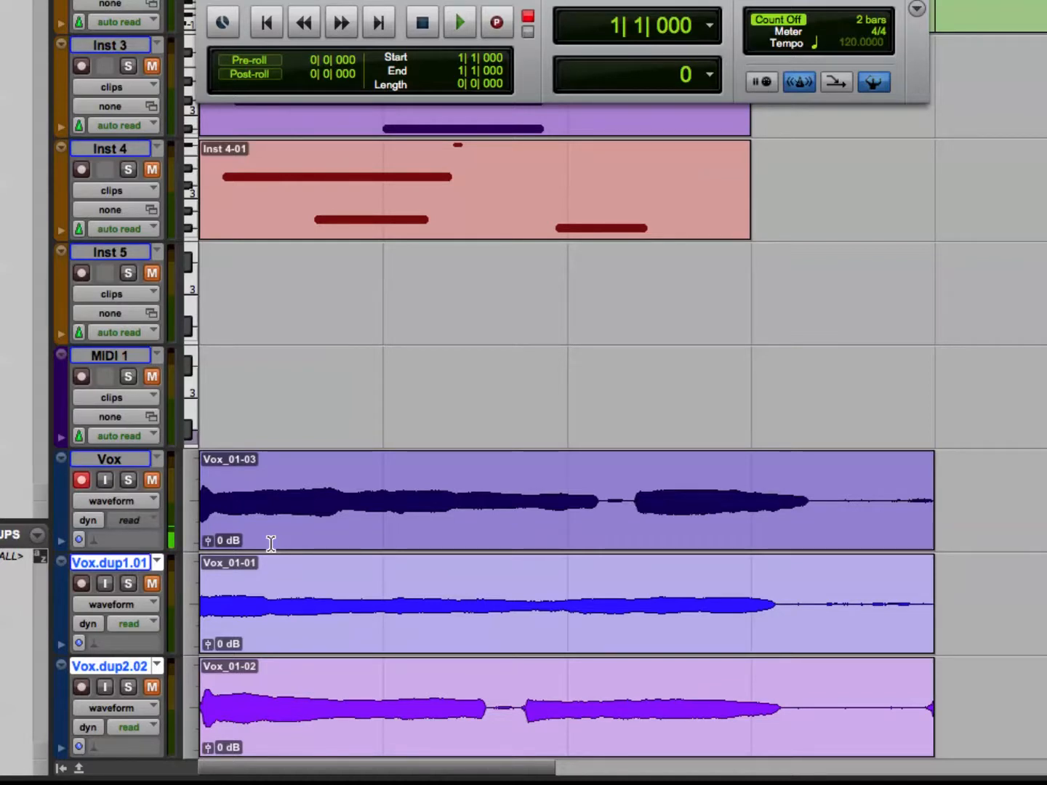
{"action": "key", "text": "space"}
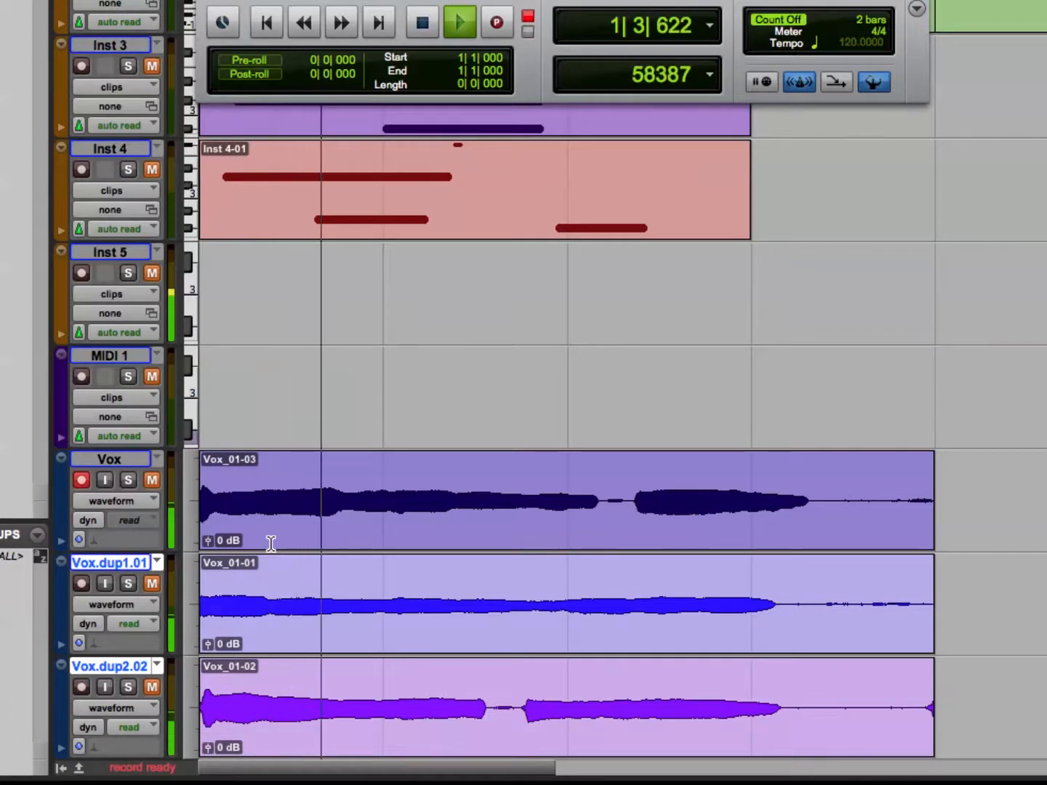
{"action": "key", "text": "space"}
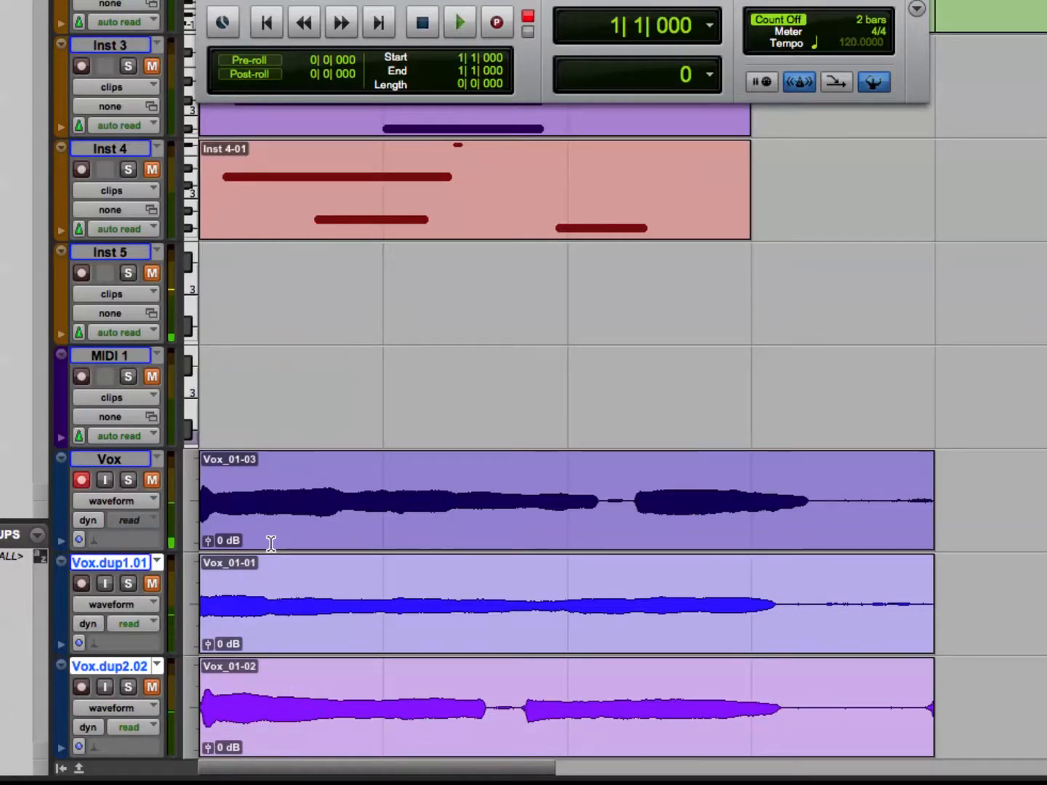
{"action": "key", "text": "super+space"}
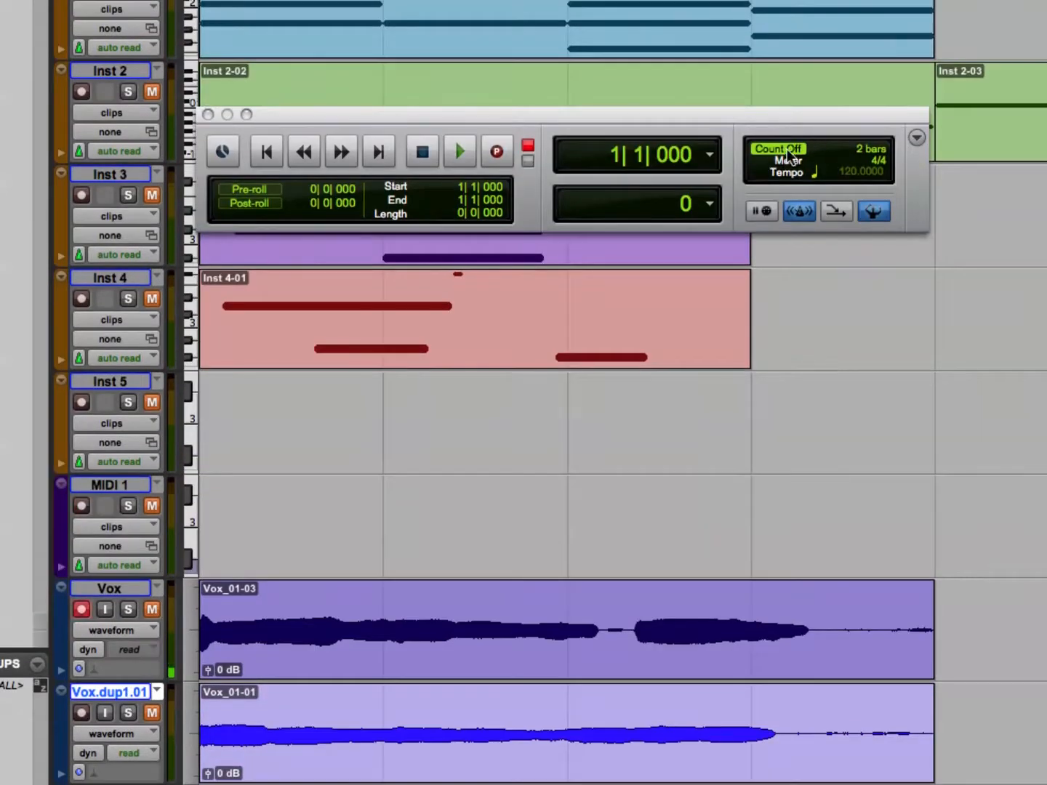
{"action": "left_click", "coordinate": [782, 149]}
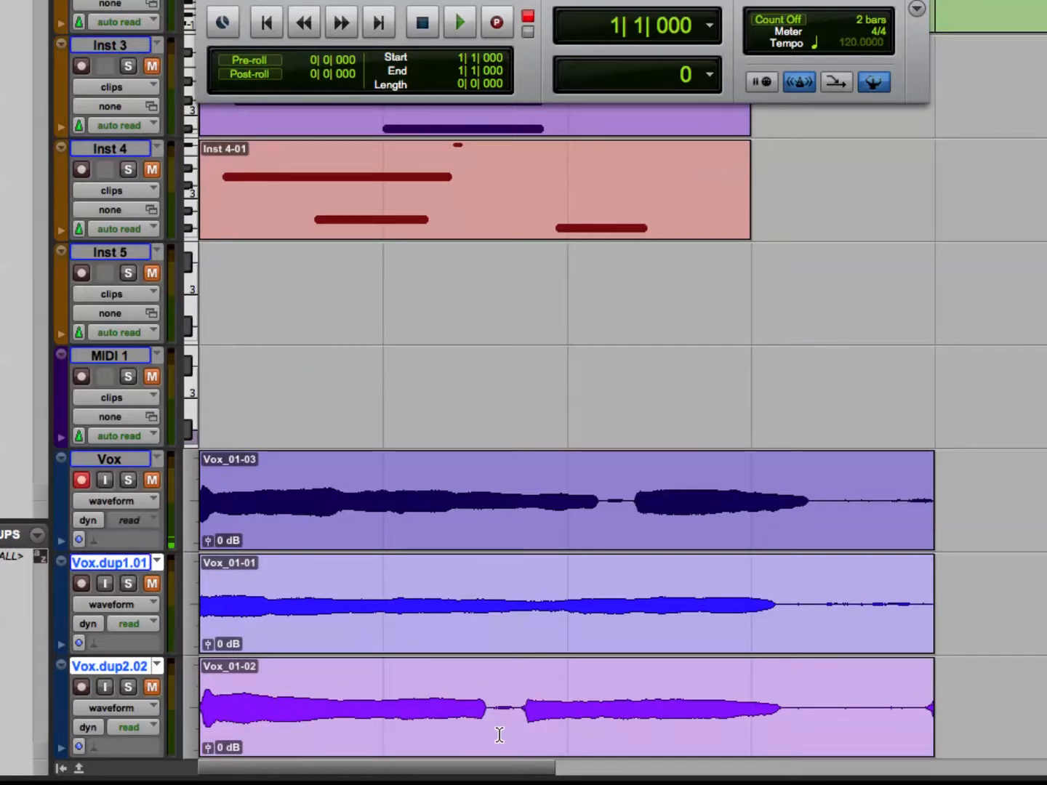
QuickPunch-record one passage on the Vox track from mid bar 4 to mid bar 6, and undo the recording.
{"action": "key", "text": "space"}
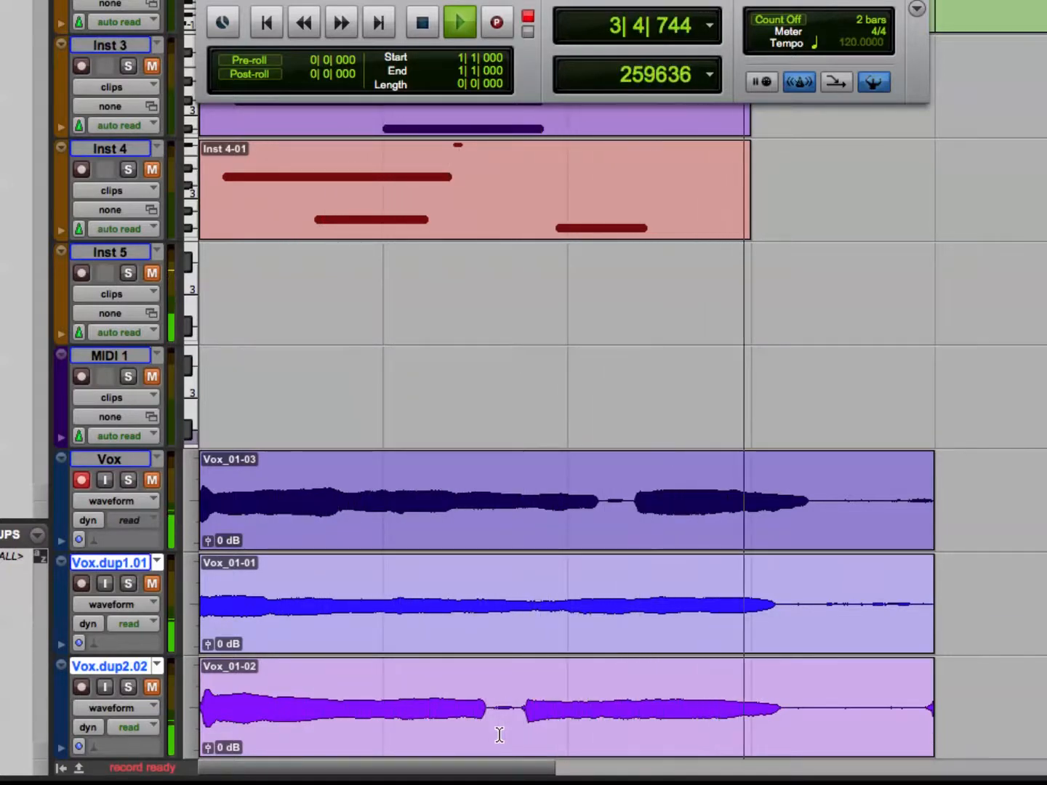
{"action": "key", "text": "super+space"}
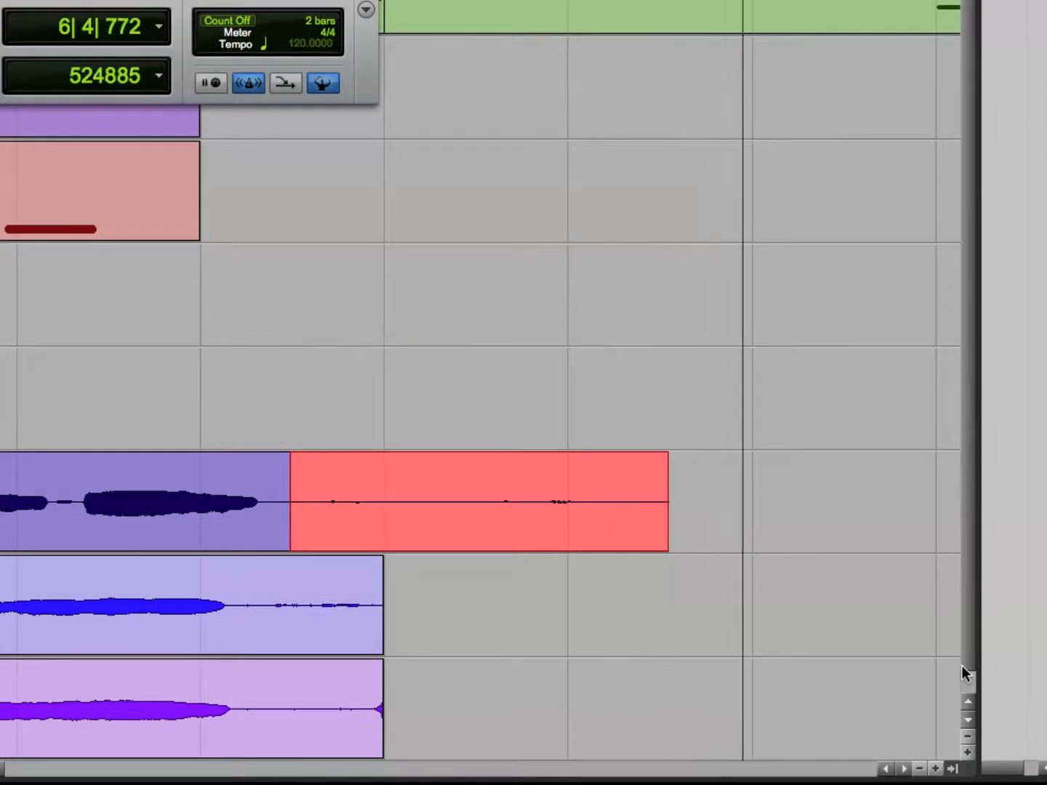
{"action": "key", "text": "space"}
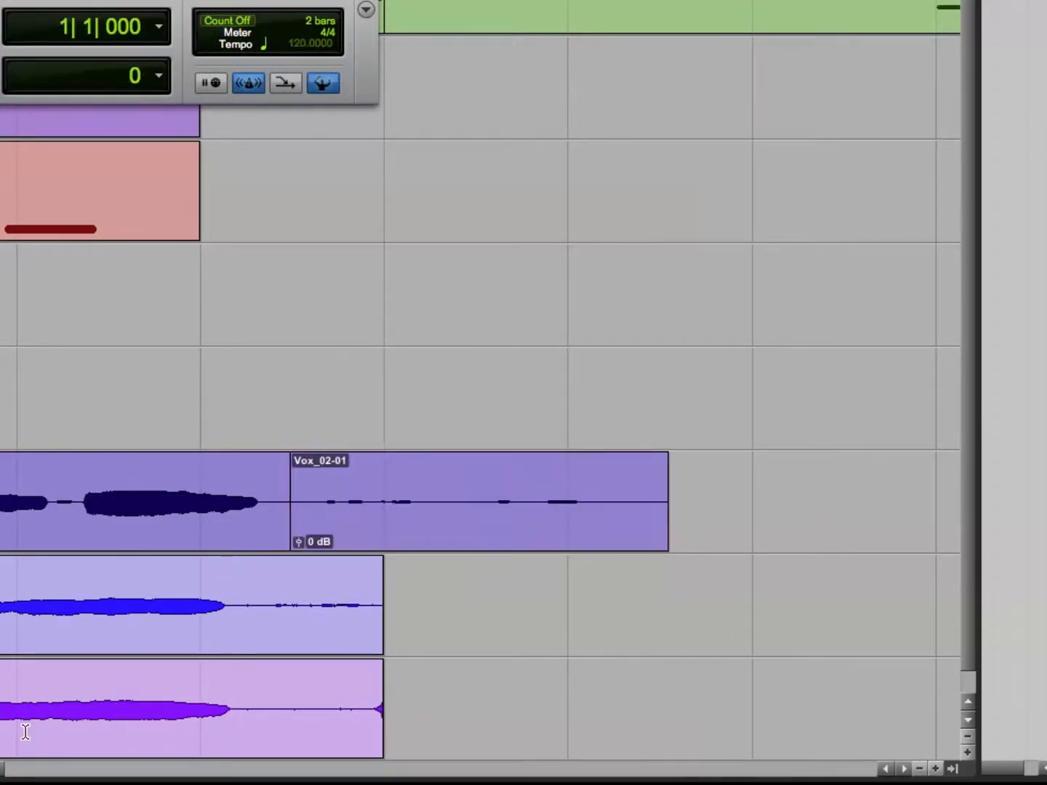
{"action": "key", "text": "ctrl+z"}
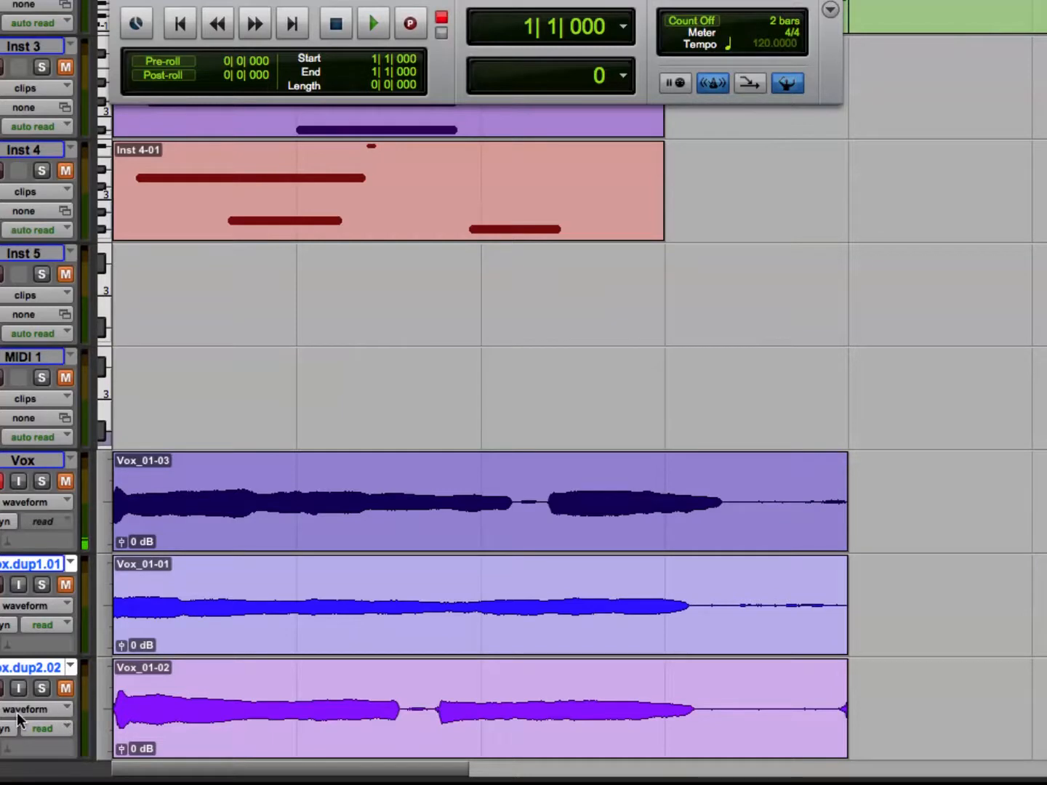
Punch in and out three times on the Vox track between bars 1 and 4 in one playback pass, and undo the recording.
{"action": "key", "text": "space"}
{"action": "key", "text": "super+space"}
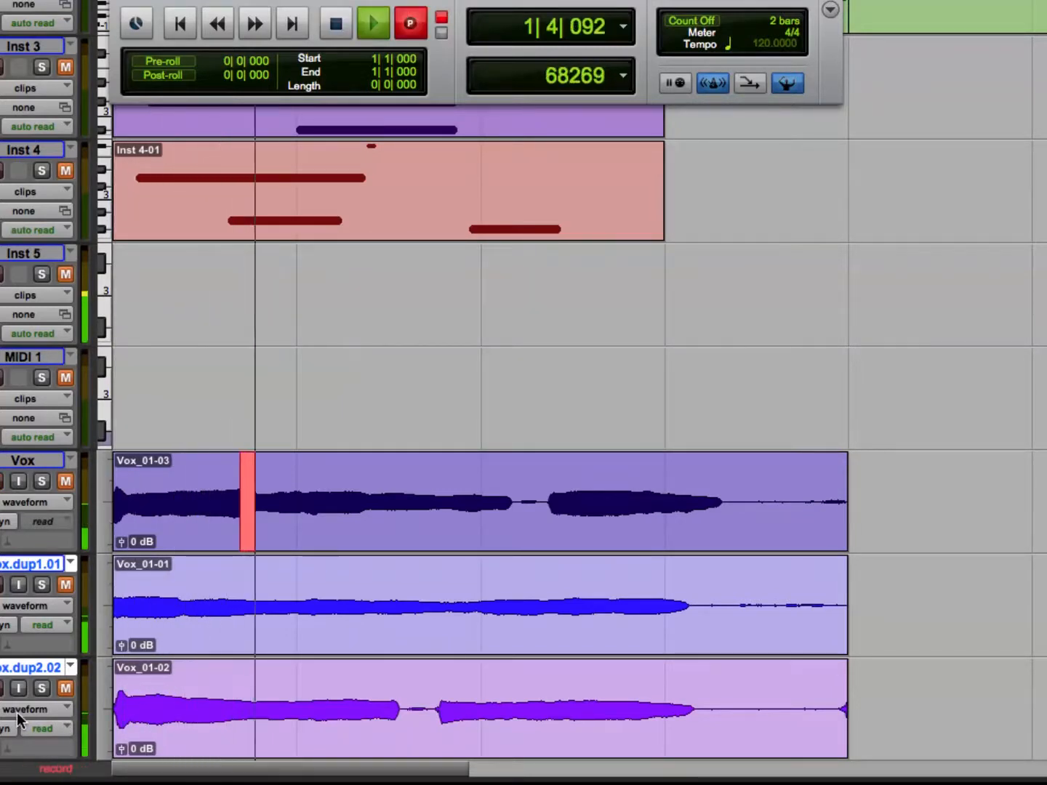
{"action": "key", "text": "super+space"}
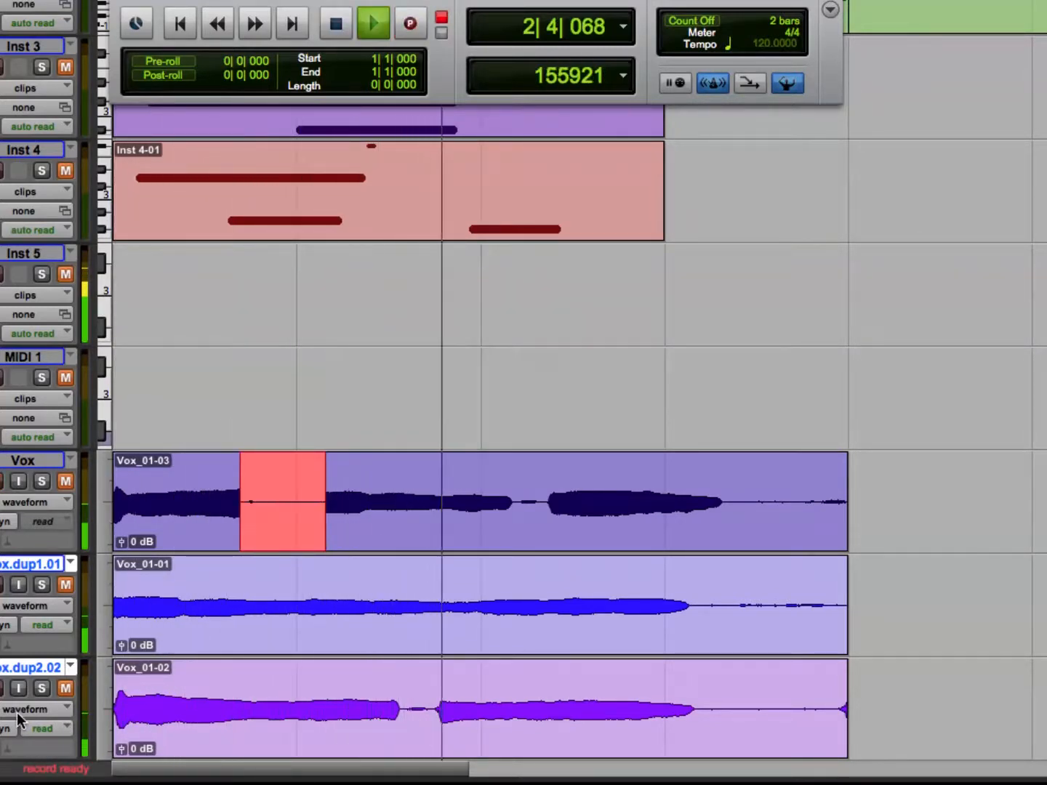
{"action": "key", "text": "super+space"}
{"action": "key", "text": "super+space"}
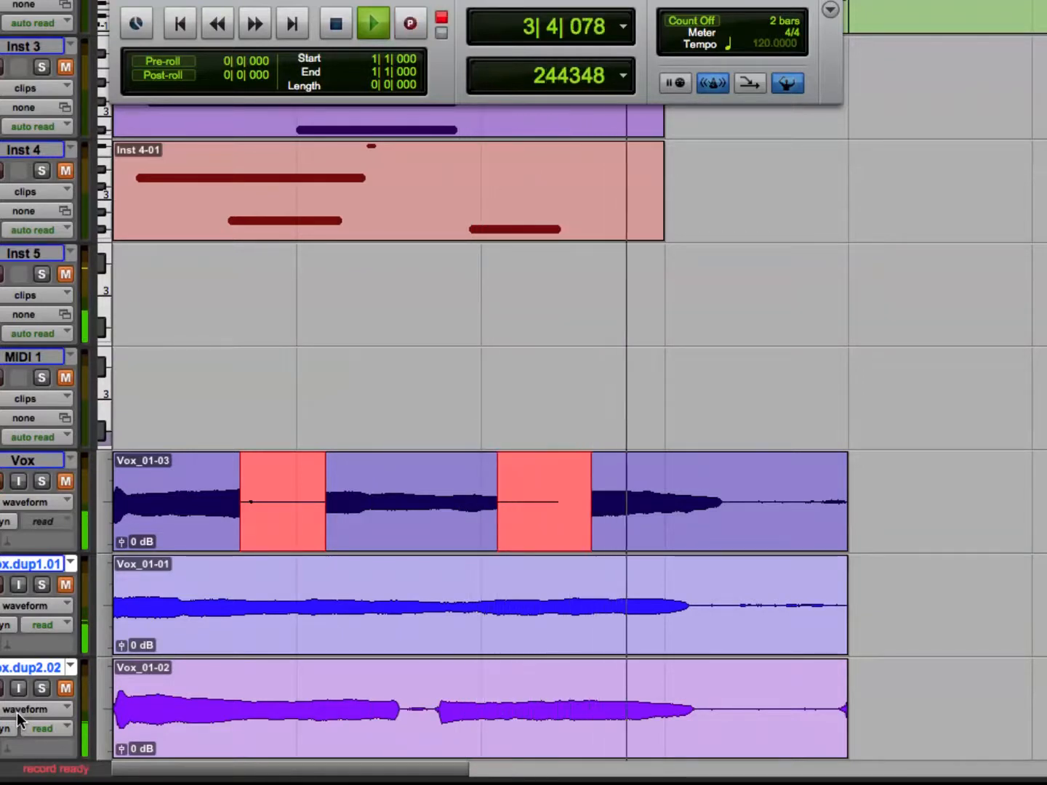
{"action": "key", "text": "super+space"}
{"action": "key", "text": "super+space"}
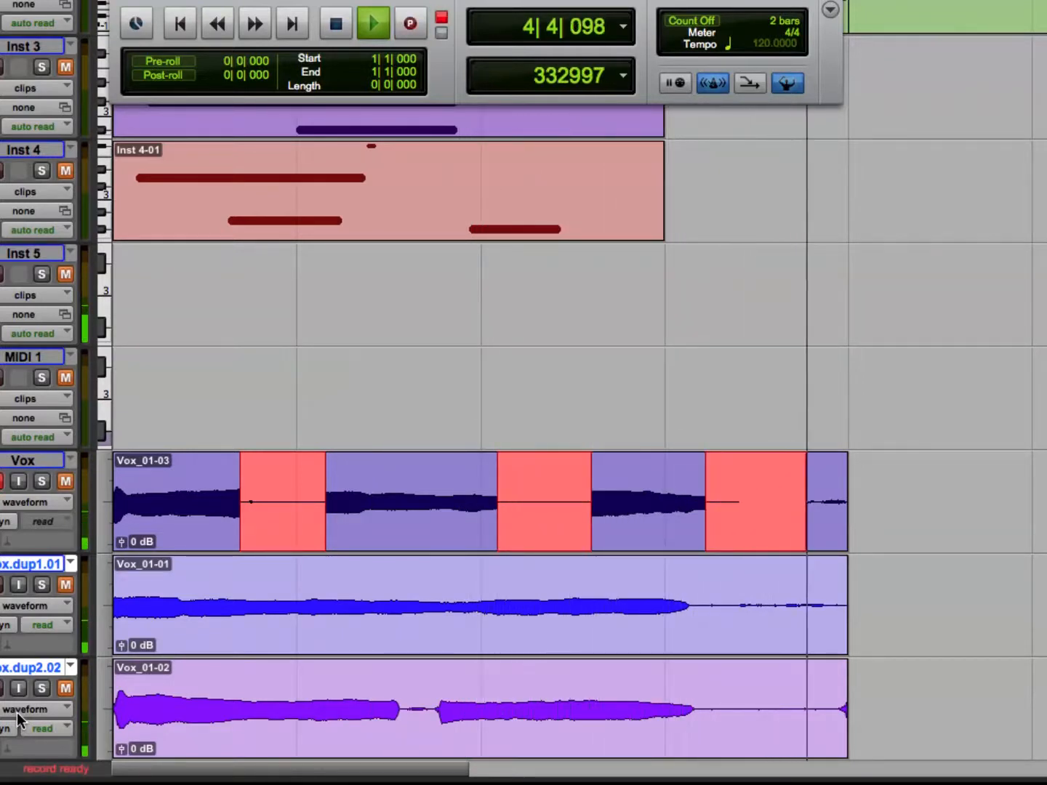
{"action": "key", "text": "space"}
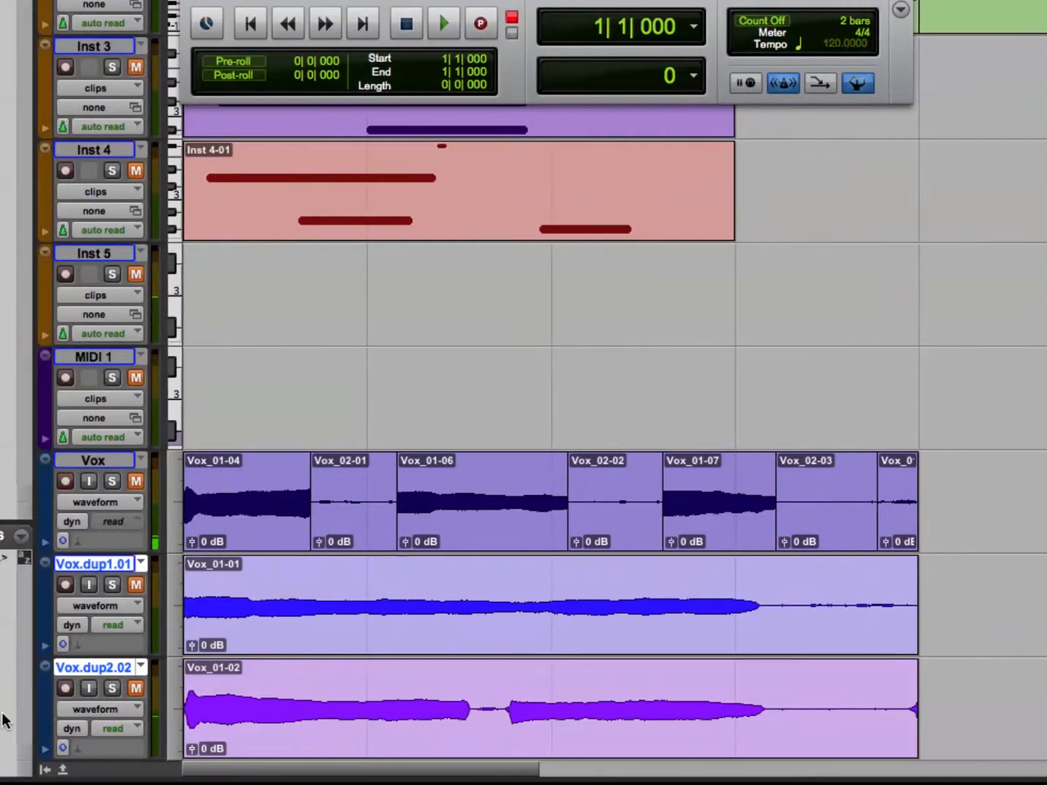
{"action": "key", "text": "super+z"}
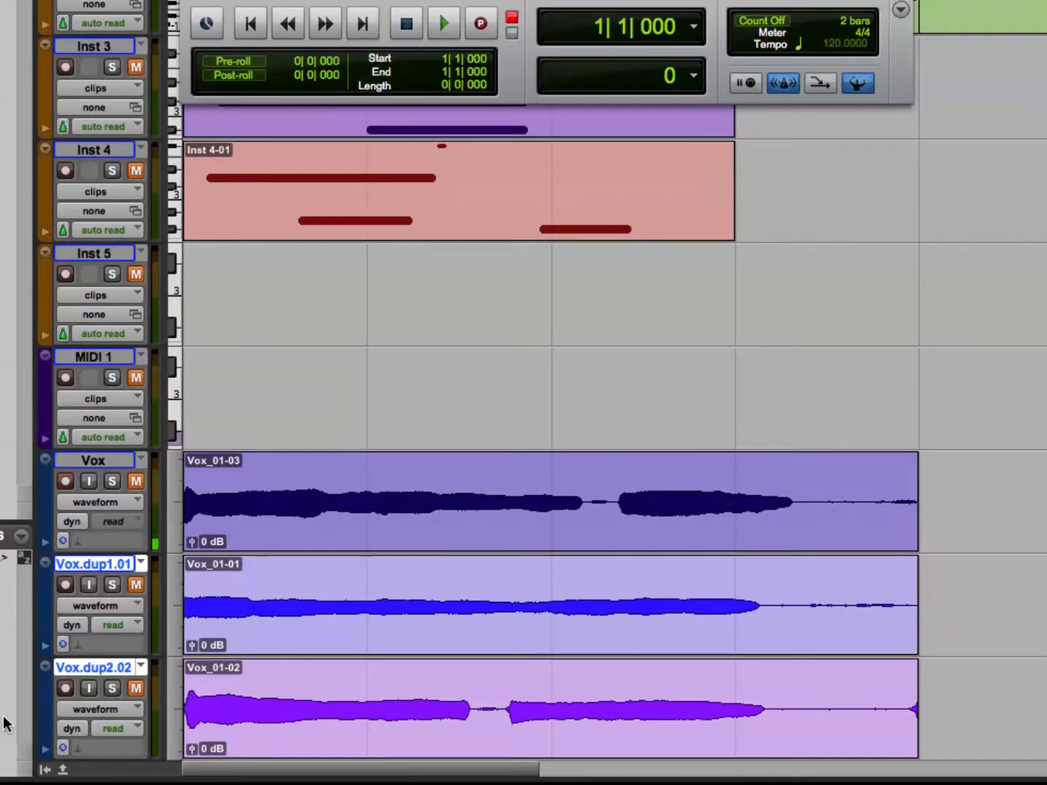
Punch nine short recordings onto the Vox track from bar 2 through bar 4 in one pass, and undo them.
{"action": "key", "text": "space"}
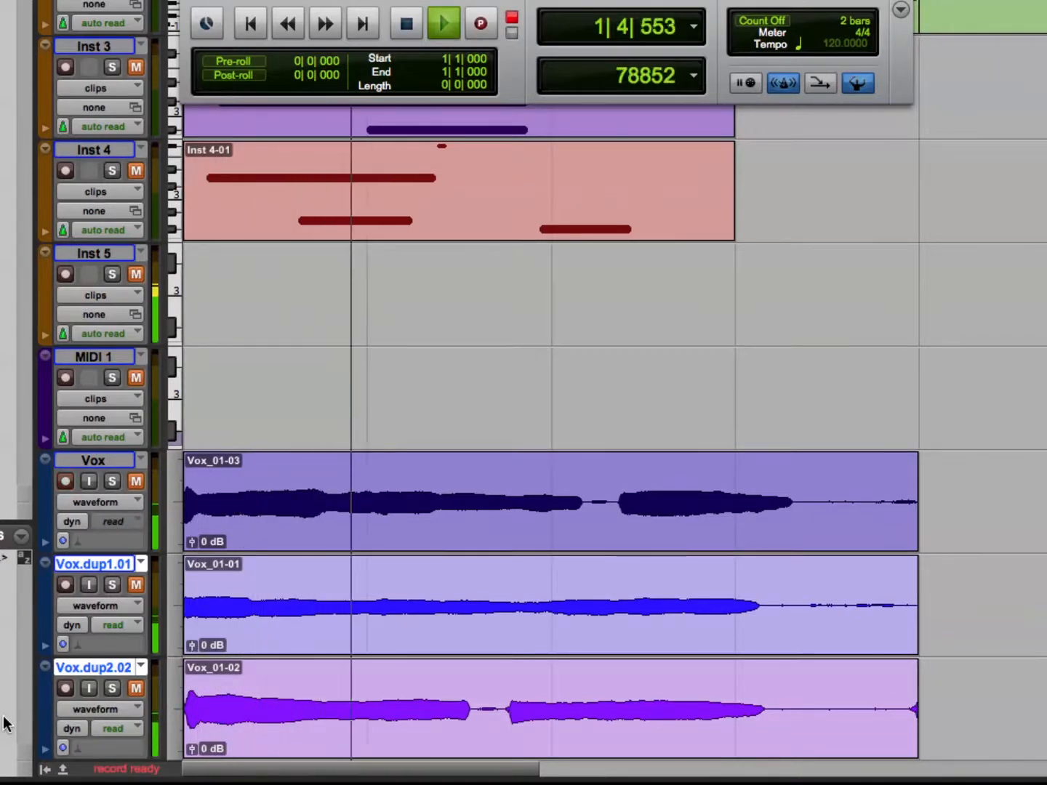
{"action": "key", "text": "super+space"}
{"action": "key", "text": "super+space"}
{"action": "key", "text": "super+space"}
{"action": "key", "text": "super+space"}
{"action": "key", "text": "super+space"}
{"action": "key", "text": "super+space"}
{"action": "key", "text": "super+space"}
{"action": "key", "text": "super+space"}
{"action": "key", "text": "super+space"}
{"action": "key", "text": "super+space"}
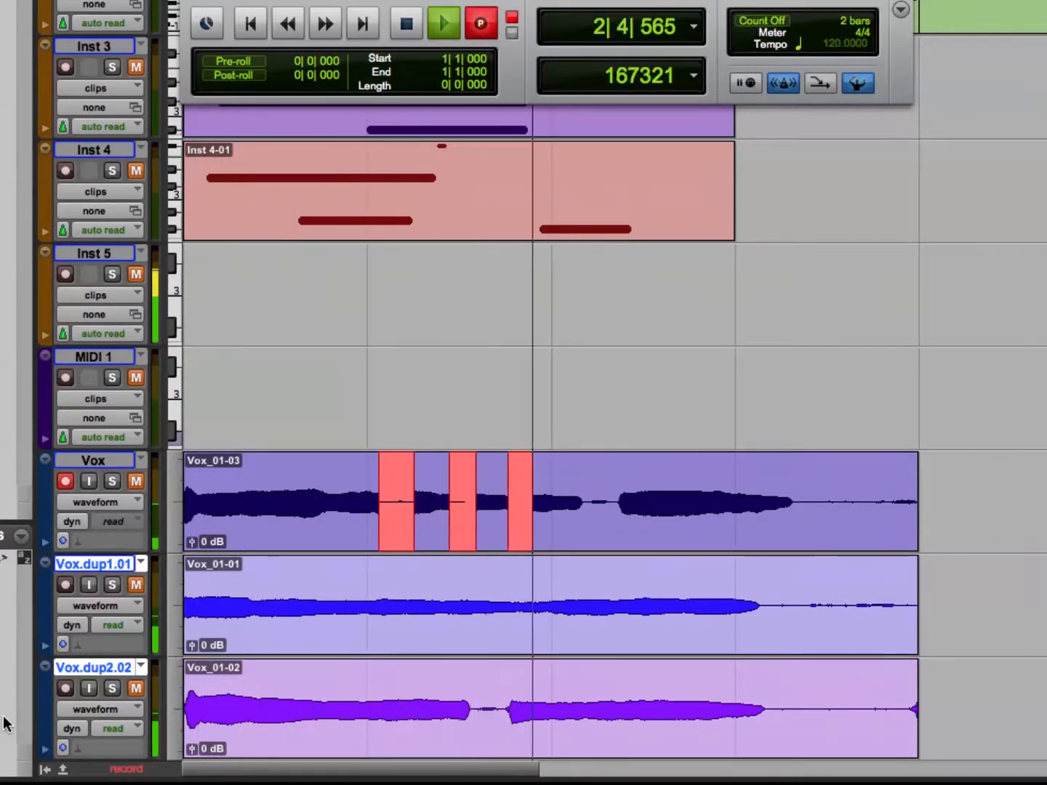
{"action": "key", "text": "super+space"}
{"action": "key", "text": "super+space"}
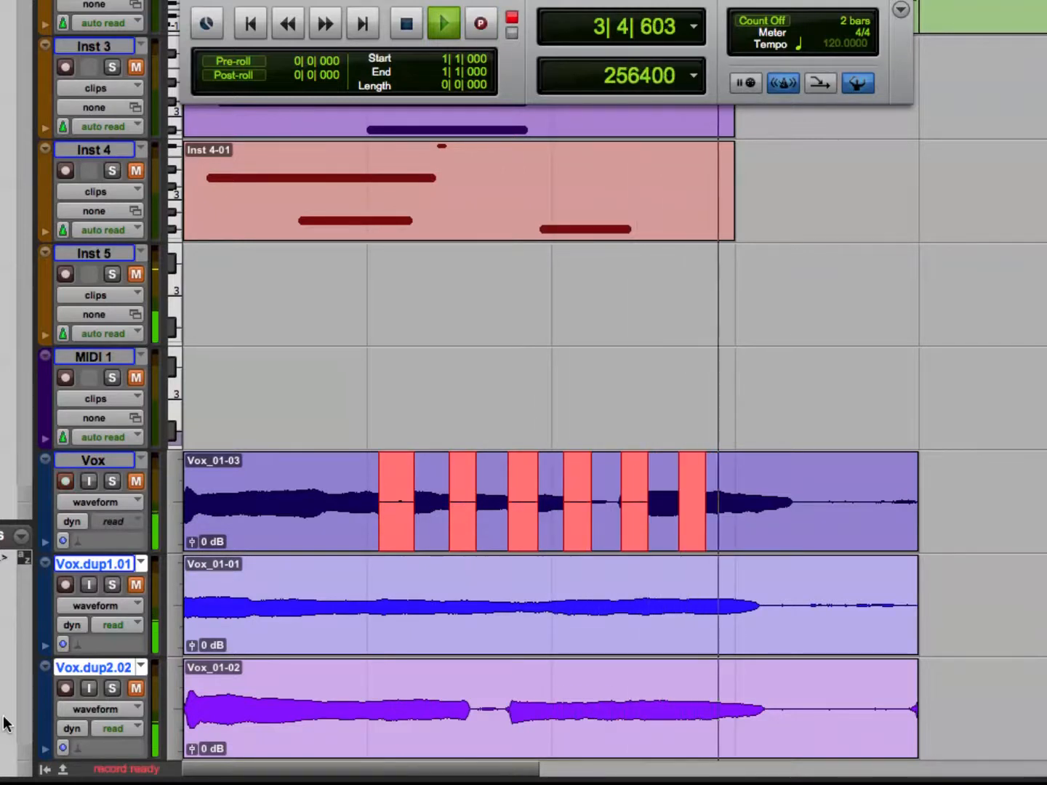
{"action": "key", "text": "super+space"}
{"action": "key", "text": "super+space"}
{"action": "key", "text": "super+space"}
{"action": "key", "text": "super+space"}
{"action": "key", "text": "super+space"}
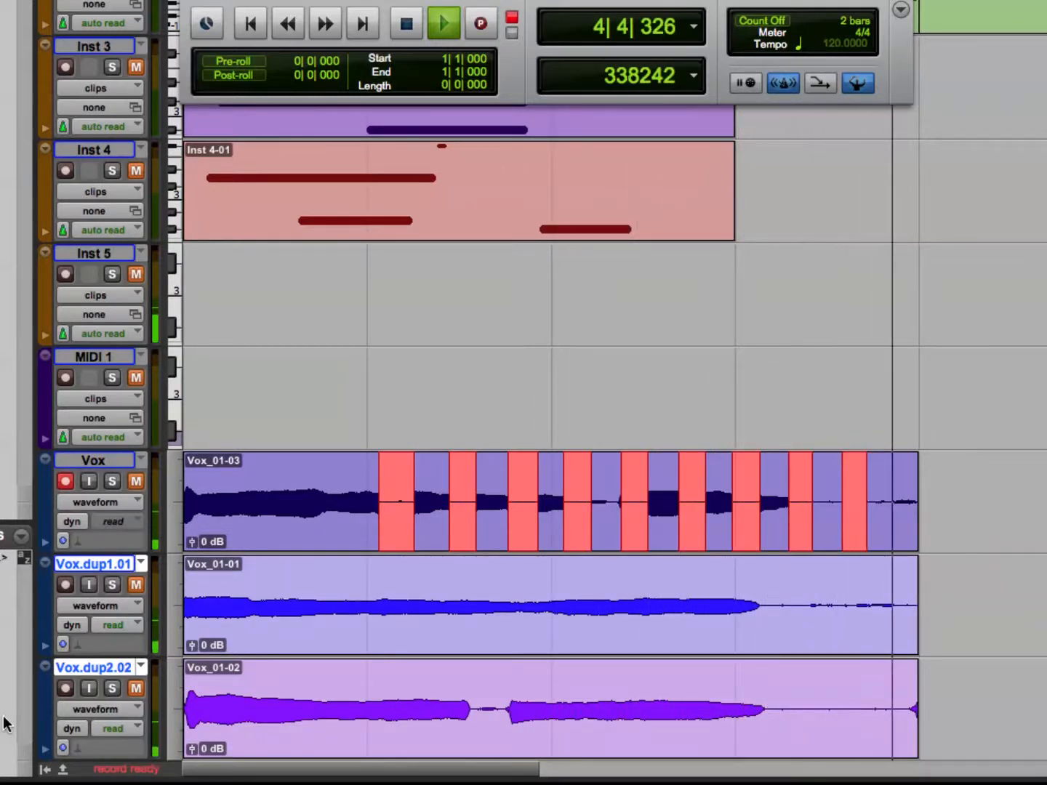
{"action": "key", "text": "space"}
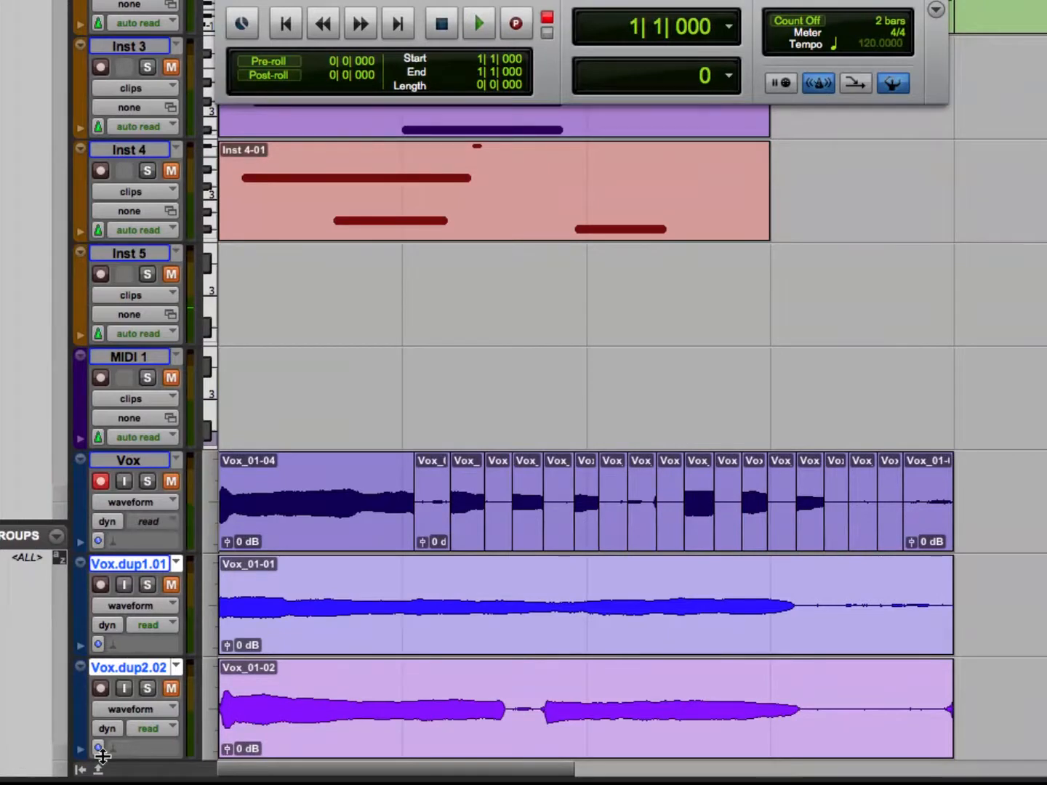
{"action": "key", "text": "super+z"}
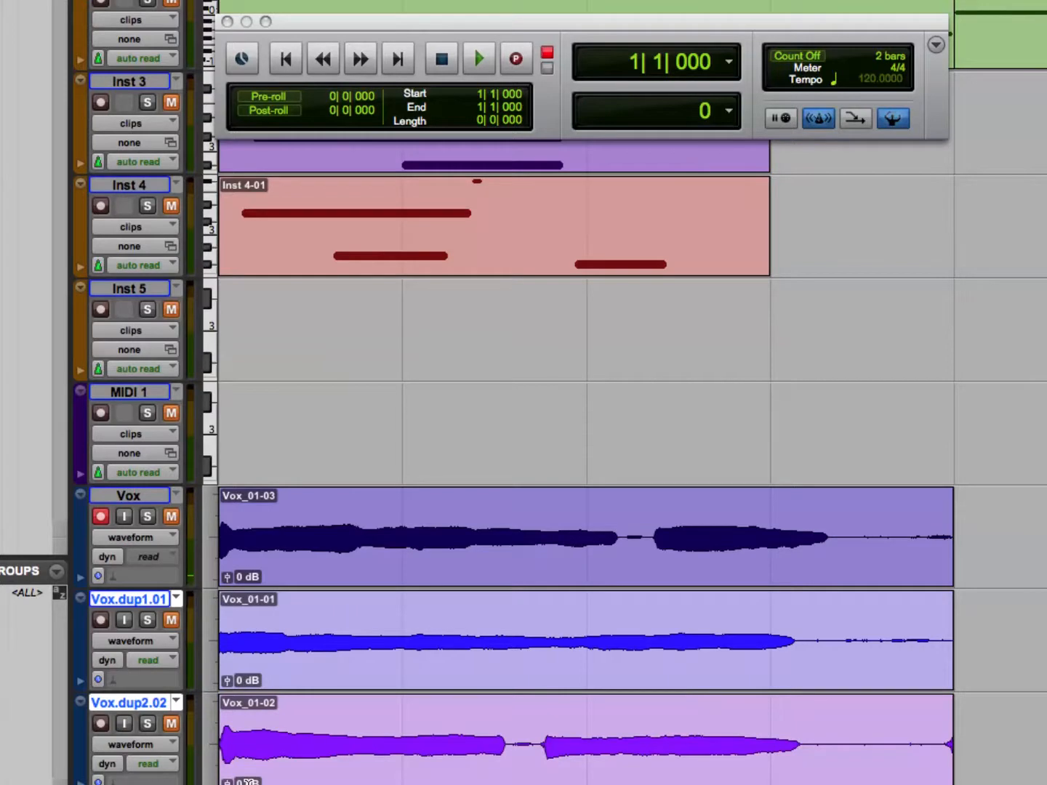
Show the mixer during playback, lower the MIDI 1 track's volume to 64, and stop playback.
{"action": "key", "text": "space"}
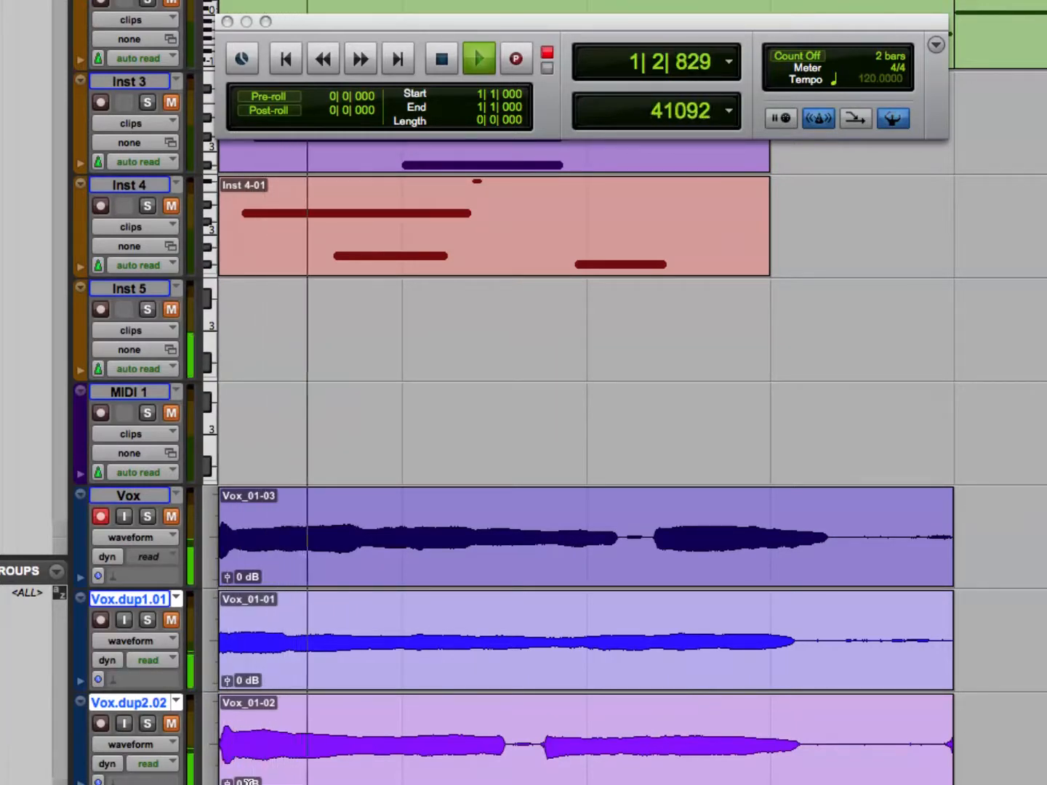
{"action": "key", "text": "super+equal"}
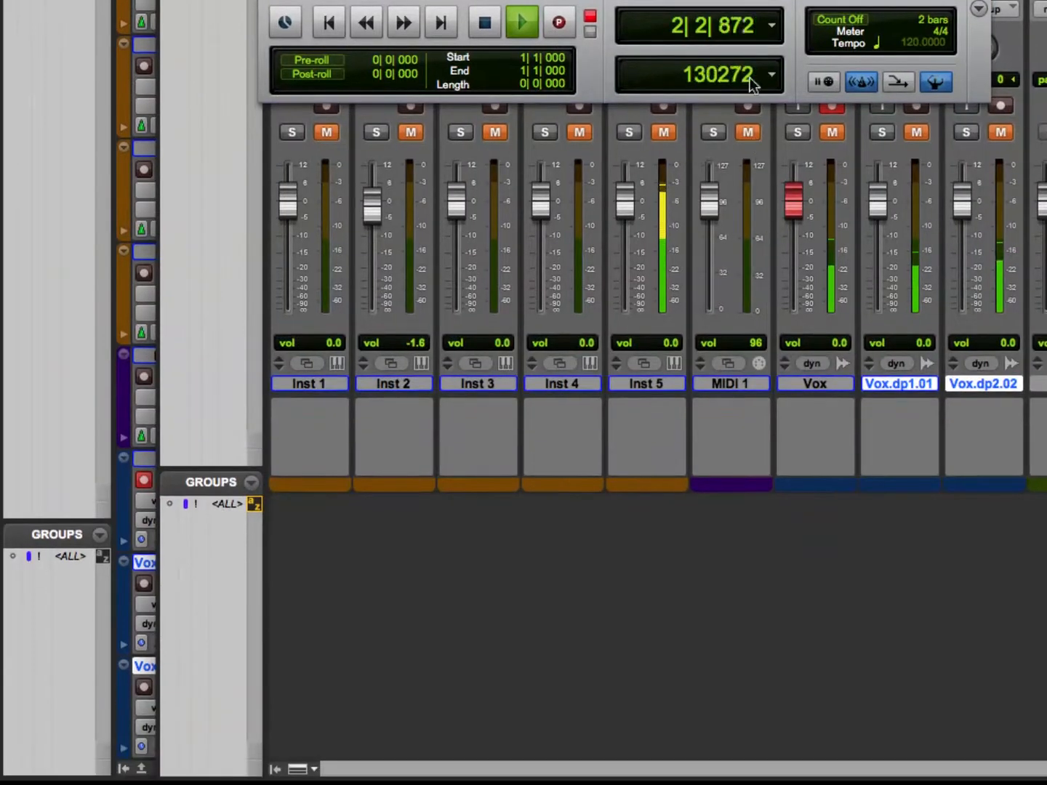
{"action": "left_click_drag", "start_coordinate": [710, 204], "coordinate": [705, 235]}
{"action": "key", "text": "space"}
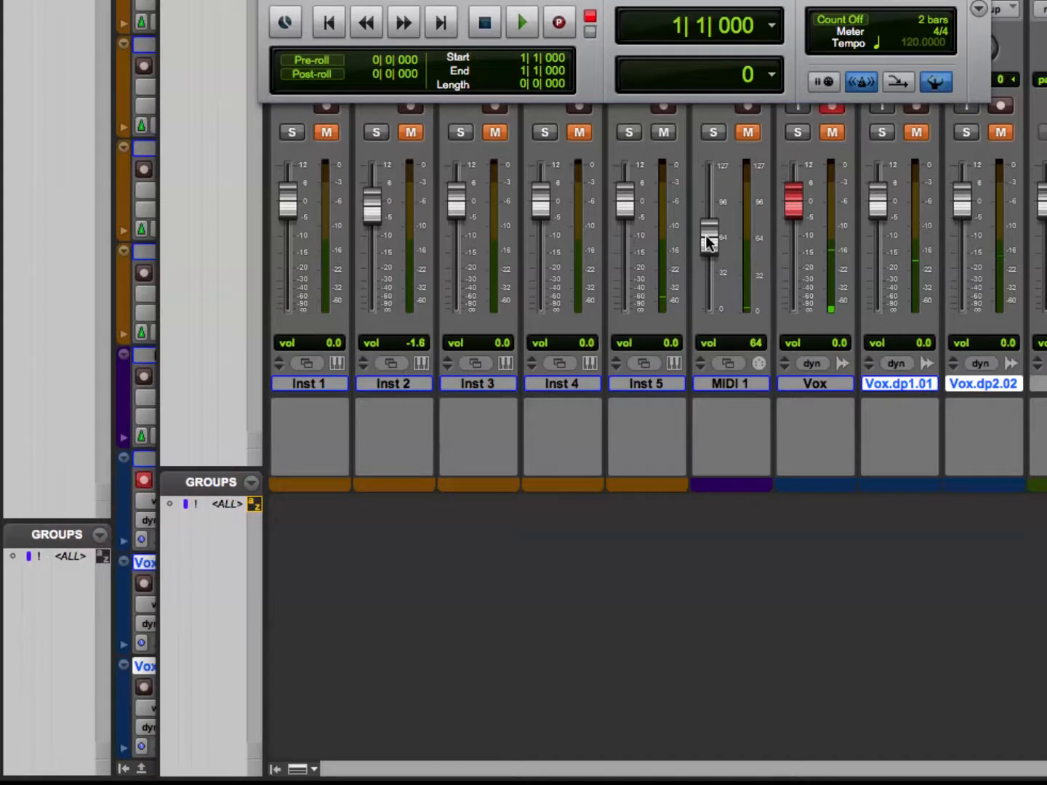
Undo the playlist switches on the two duplicated Vox tracks.
{"action": "key", "text": "super+z"}
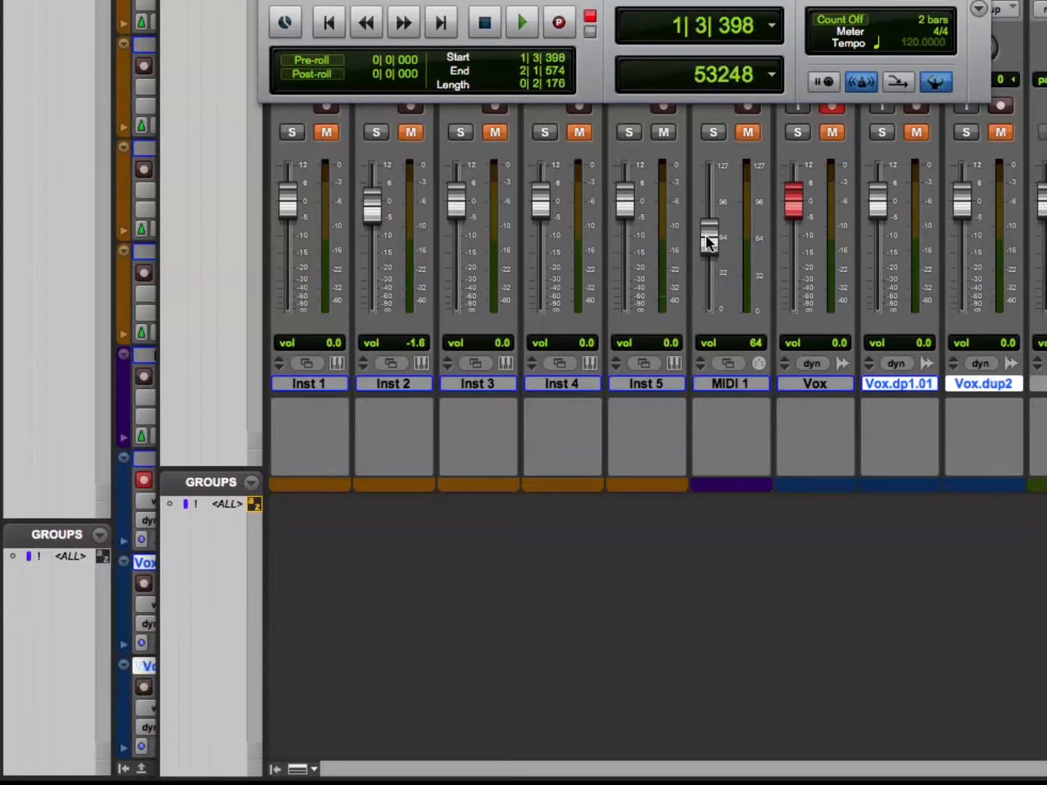
{"action": "key", "text": "super+z"}
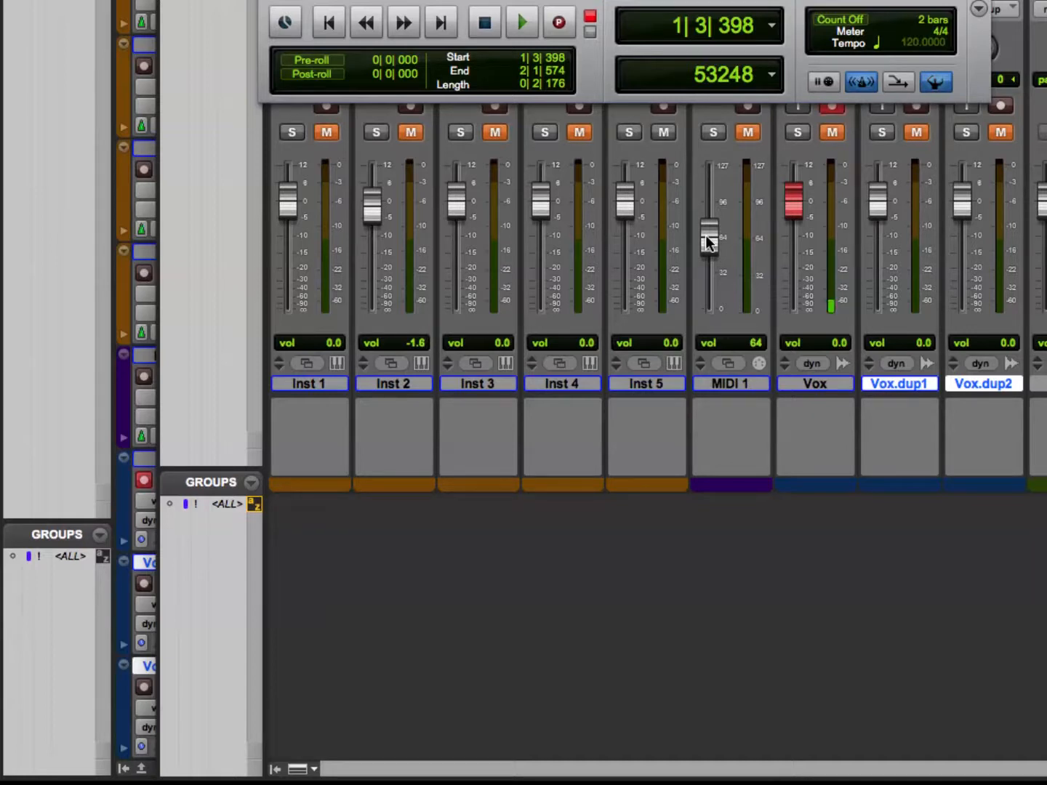
Set the MIDI 1 track's volume to 85 in the mixer, and try to lower the Inst 5 and Inst 4 volumes.
{"action": "left_click_drag", "start_coordinate": [626, 204], "coordinate": [611, 251]}
{"action": "left_click", "coordinate": [616, 239], "text": "alt"}
{"action": "left_click", "coordinate": [613, 251], "text": "alt"}
{"action": "mouse_move", "coordinate": [710, 234]}
{"action": "left_mouse_down"}
{"action": "mouse_move", "coordinate": [710, 187]}
{"action": "mouse_move", "coordinate": [705, 210]}
{"action": "left_mouse_up"}
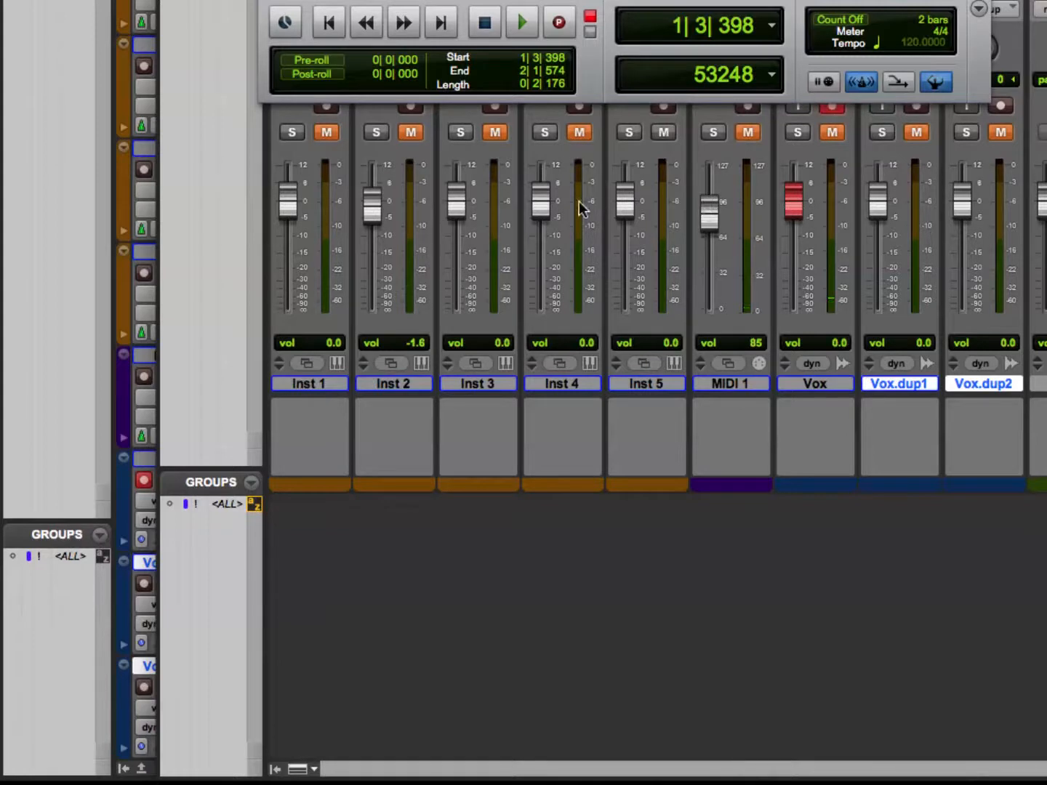
{"action": "left_click_drag", "start_coordinate": [542, 211], "coordinate": [542, 237]}
{"action": "left_click", "coordinate": [542, 236], "text": "alt"}
Lower the Inst 3 track's volume to -28.8 dB during playback, stop, and try to lower Inst 4's volume.
{"action": "key", "text": "space"}
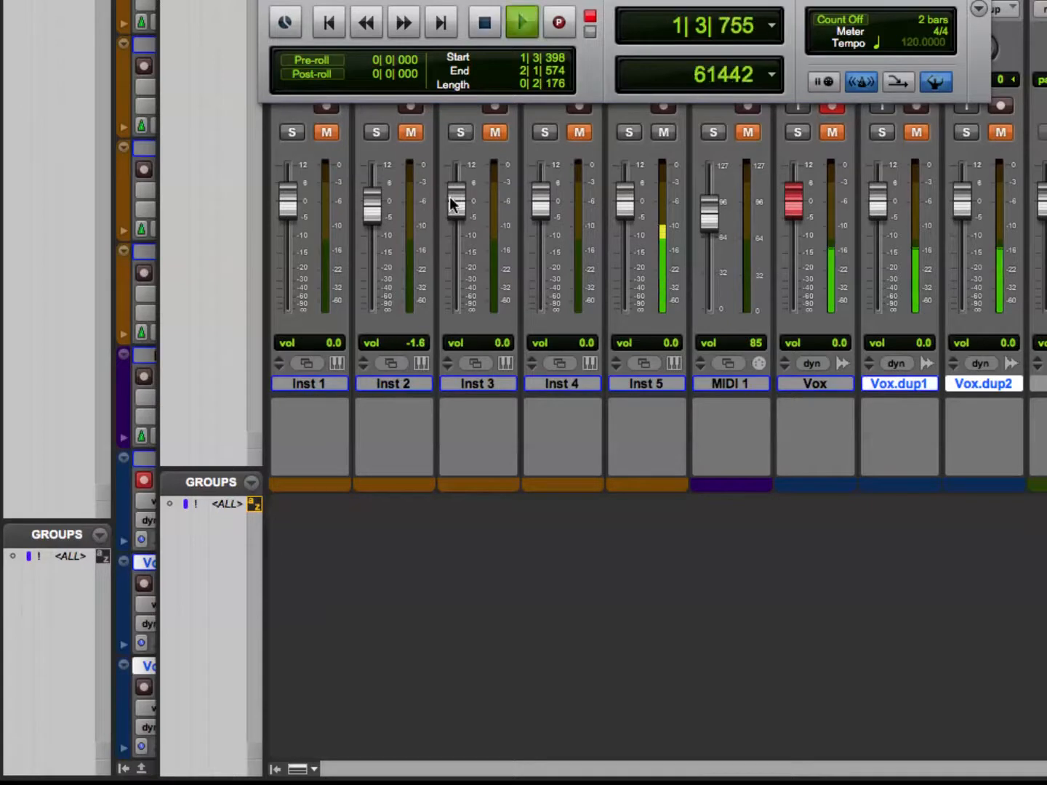
{"action": "left_click_drag", "start_coordinate": [451, 199], "coordinate": [456, 237]}
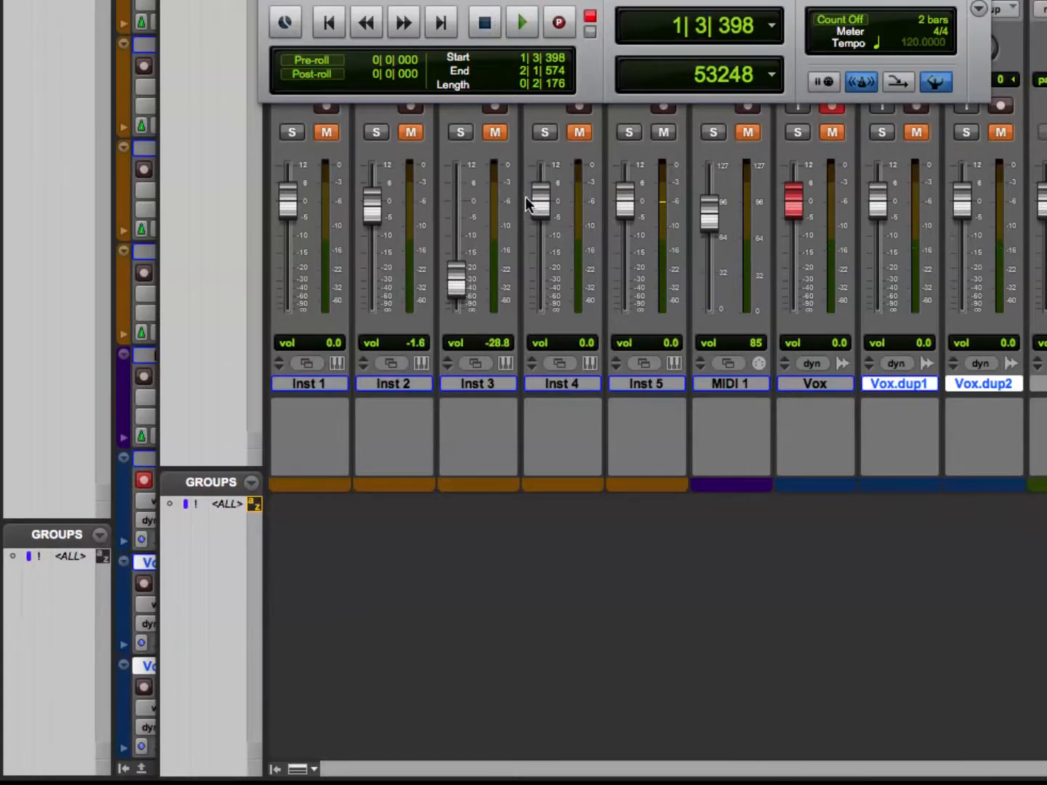
{"action": "key", "text": "space"}
{"action": "left_click_drag", "start_coordinate": [533, 196], "coordinate": [533, 220]}
Record over the selected range from 1|3|398 to 2|1|574 on the Vox track, showing the mixer while recording.
{"action": "key", "text": "super+equal"}
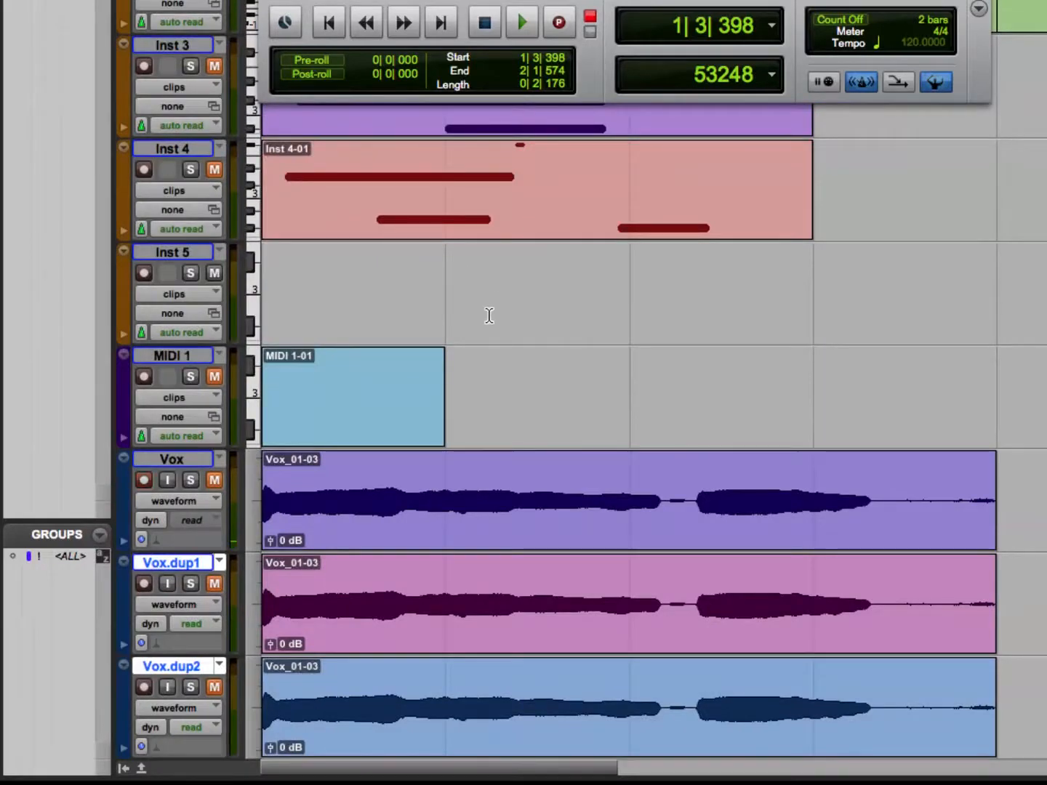
{"action": "key", "text": "super+space"}
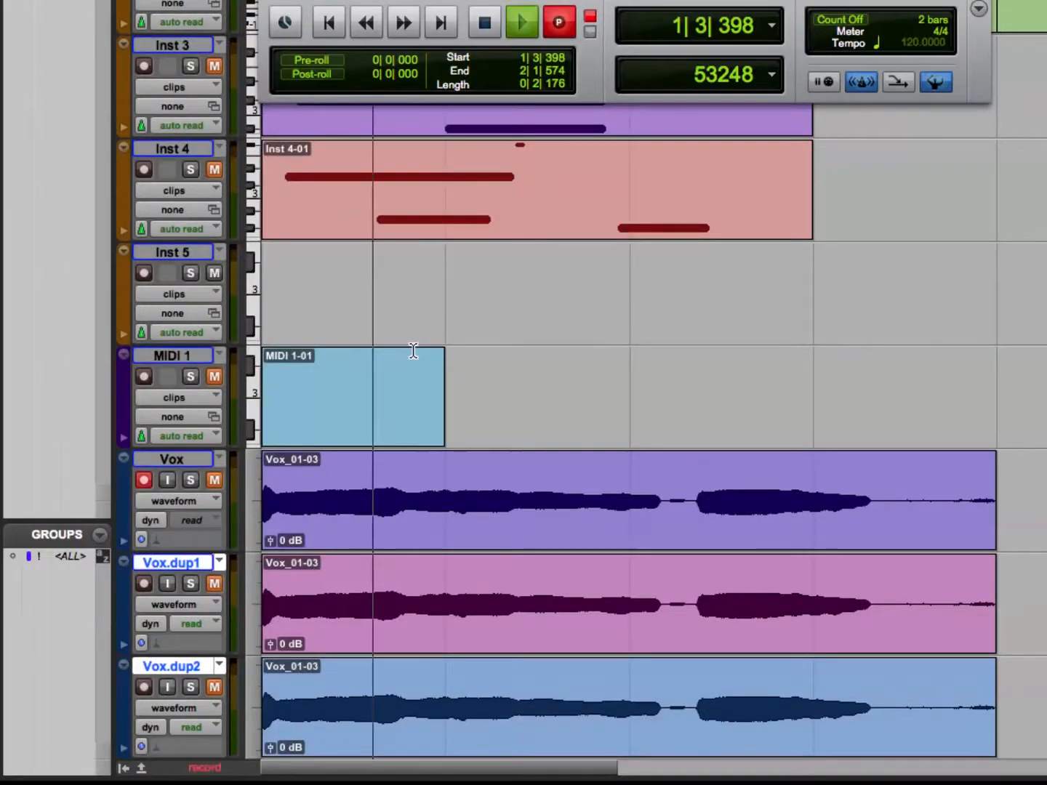
{"action": "key", "text": "super+equal"}
{"action": "key", "text": "space"}
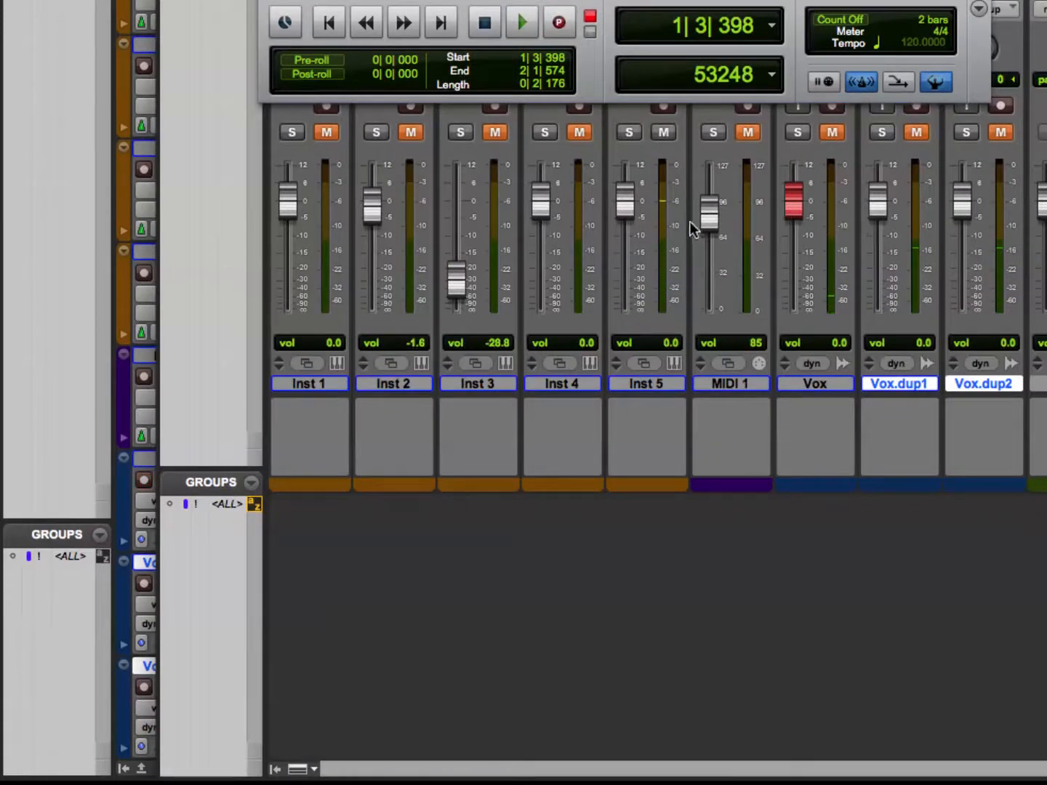
Set the volumes of the Inst 3 and Inst 4 tracks to -6.4 dB, and briefly play back the session.
{"action": "left_click_drag", "start_coordinate": [457, 280], "coordinate": [458, 224]}
{"action": "mouse_move", "coordinate": [540, 212]}
{"action": "left_mouse_down"}
{"action": "mouse_move", "coordinate": [535, 191]}
{"action": "mouse_move", "coordinate": [528, 219]}
{"action": "left_mouse_up"}
{"action": "key", "text": "space"}
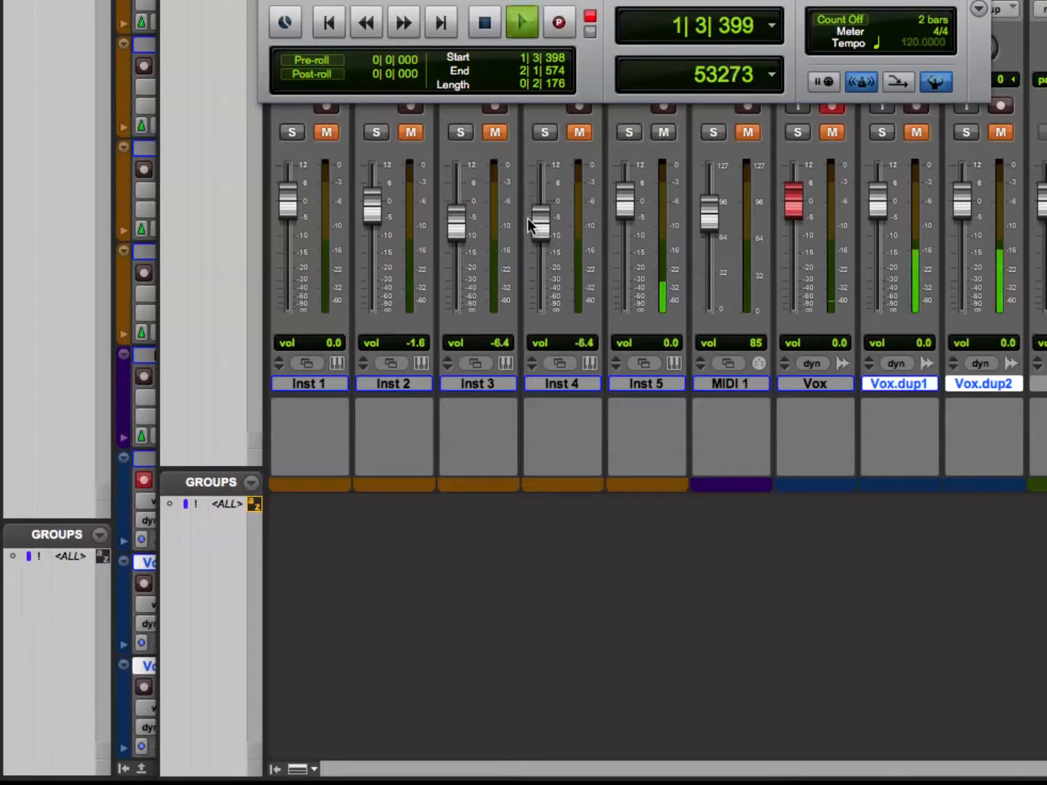
{"action": "key", "text": "space"}
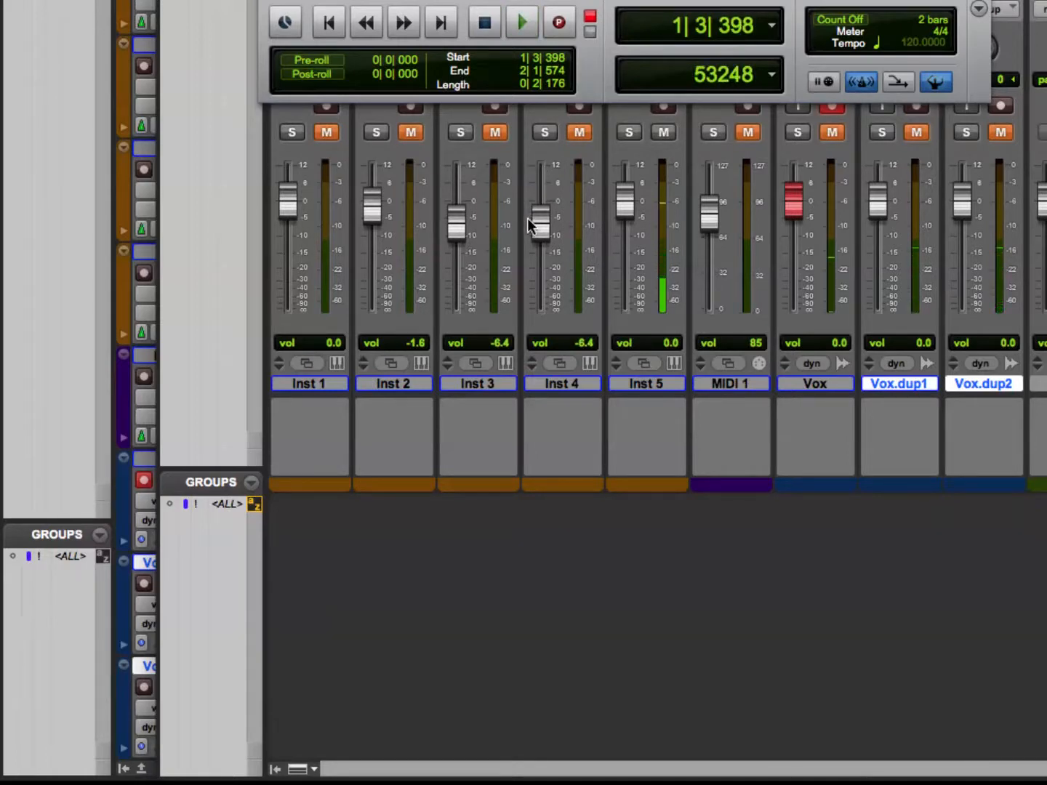
Record onto the Vox track from bar 1 while lowering the Inst 3 volume in the mixer, and undo the recording.
{"action": "key", "text": "super+equal"}
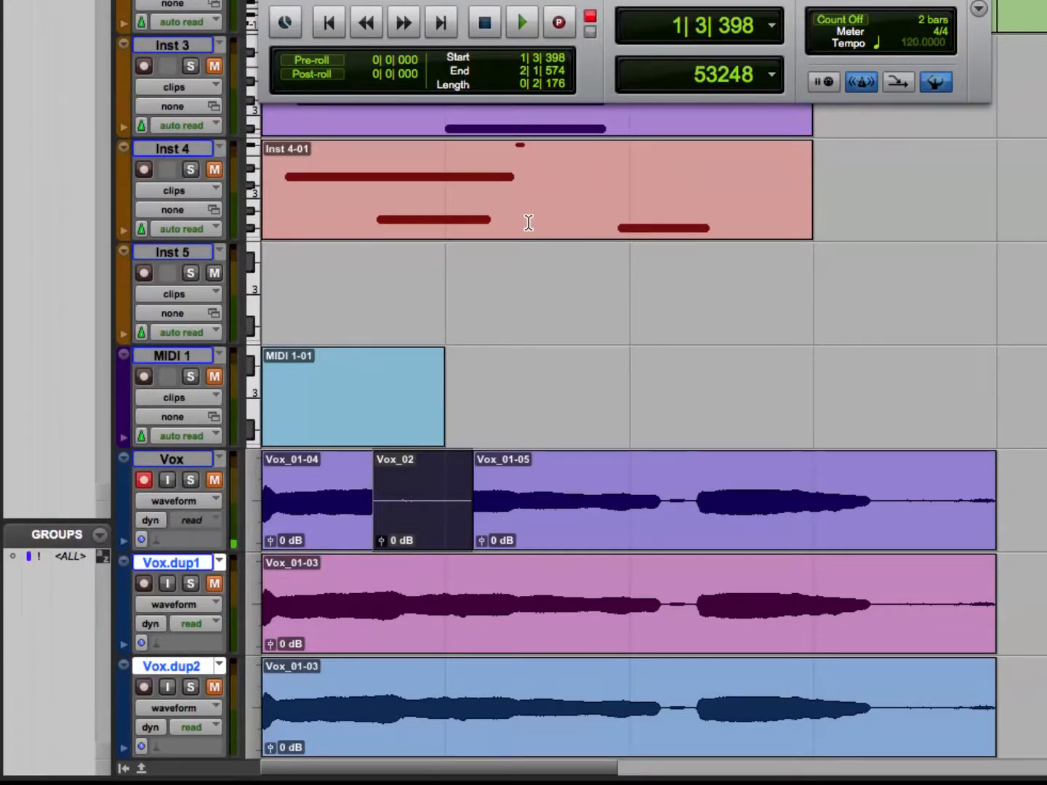
{"action": "left_click", "coordinate": [499, 532]}
{"action": "key", "text": "Return"}
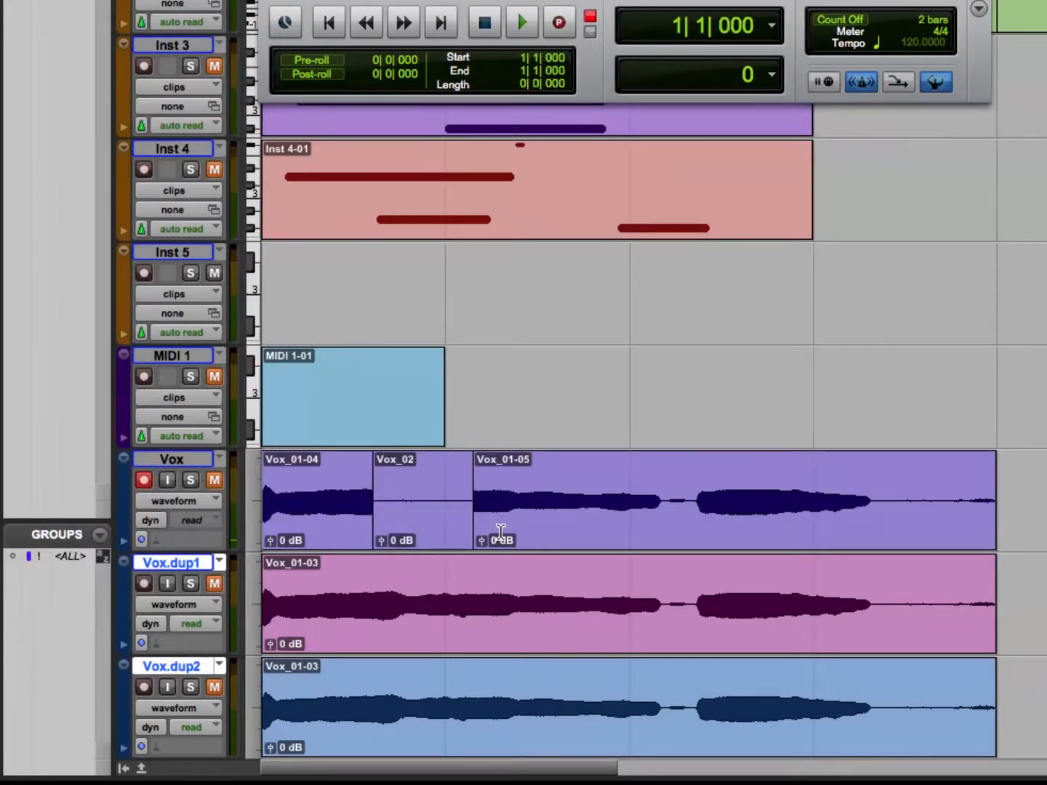
{"action": "key", "text": "super+space"}
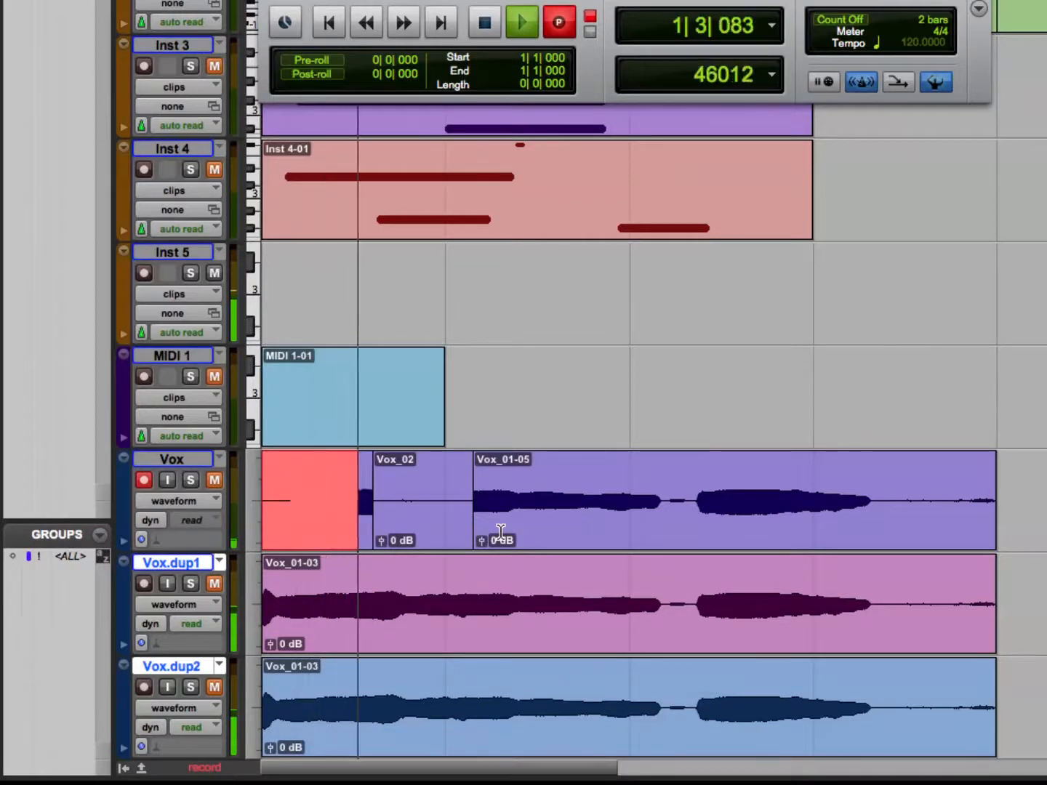
{"action": "key", "text": "super+equal"}
{"action": "mouse_move", "coordinate": [456, 222]}
{"action": "left_mouse_down"}
{"action": "mouse_move", "coordinate": [456, 210]}
{"action": "mouse_move", "coordinate": [460, 231]}
{"action": "left_mouse_up"}
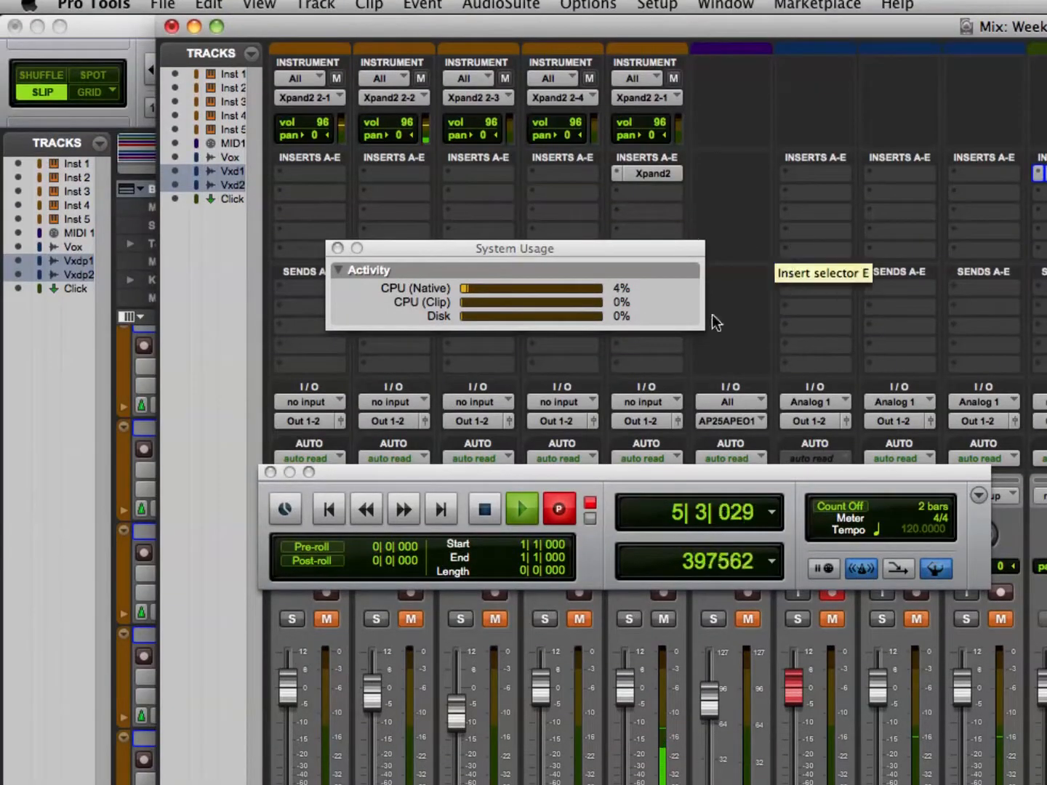
{"action": "key", "text": "space"}
{"action": "key", "text": "super+equal"}
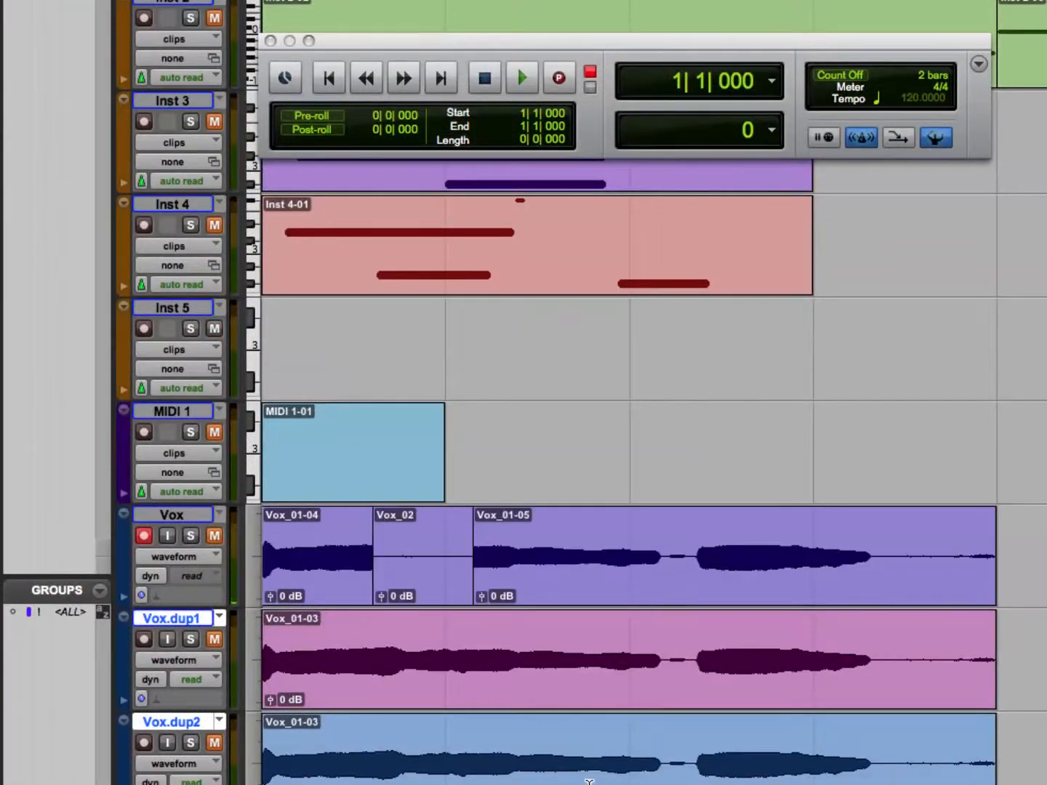
{"action": "key", "text": "super+z"}
Record a continuous take on the Vox track from bar 1 past bar 13, and change the record mode to TrackPunch.
{"action": "key", "text": "super+space"}
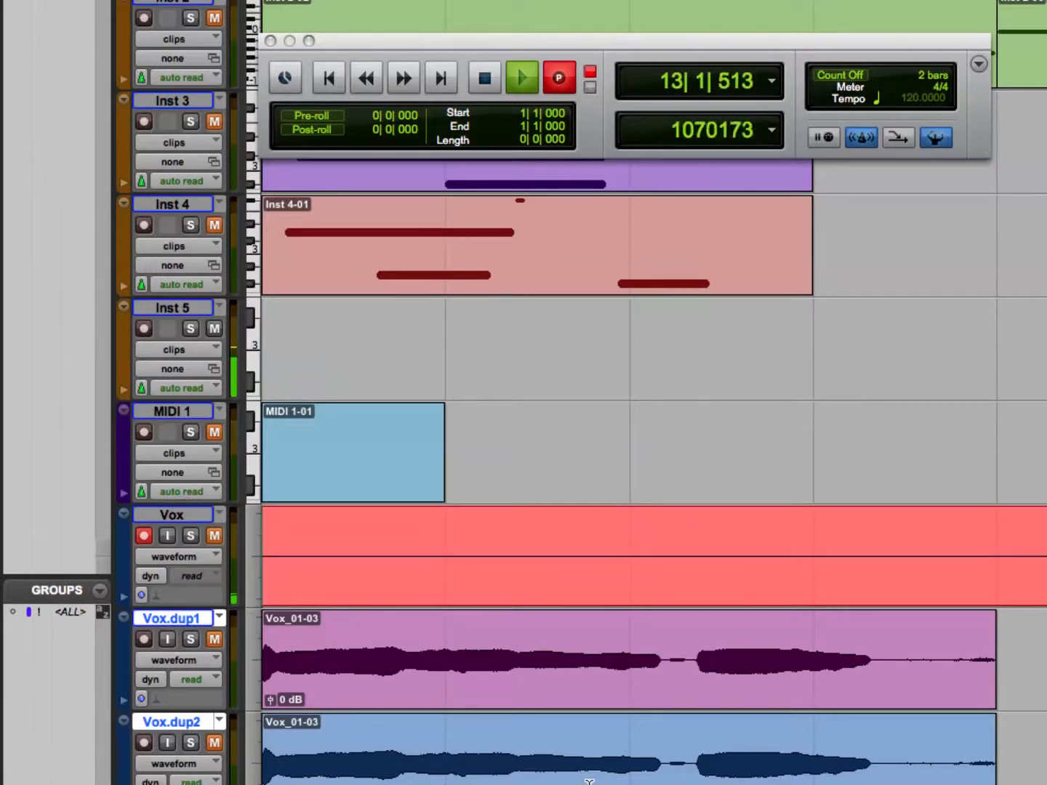
{"action": "key", "text": "space"}
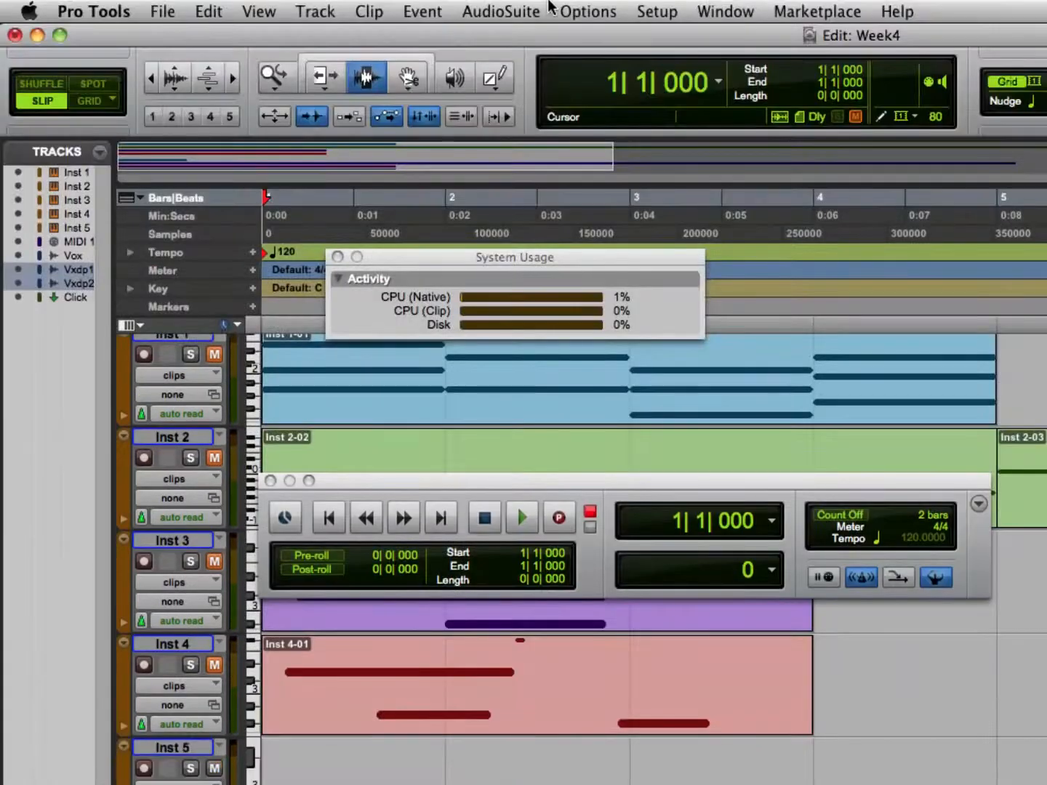
{"action": "left_click", "coordinate": [582, 11]}
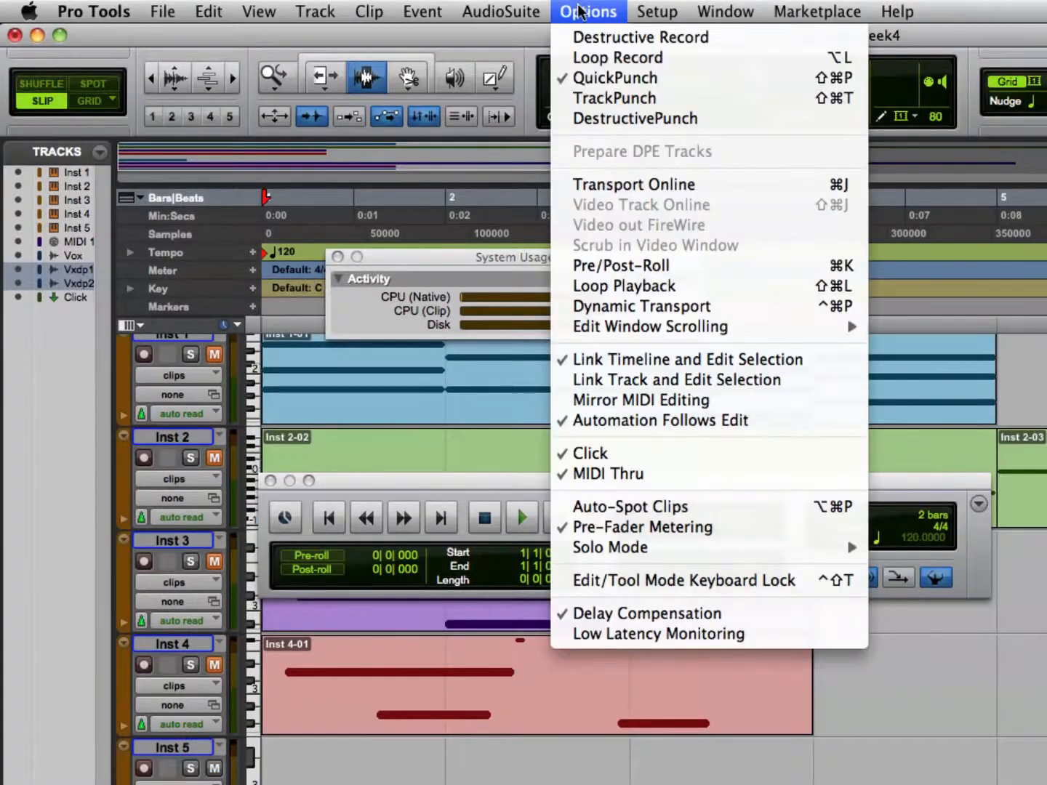
{"action": "left_click", "coordinate": [626, 98]}
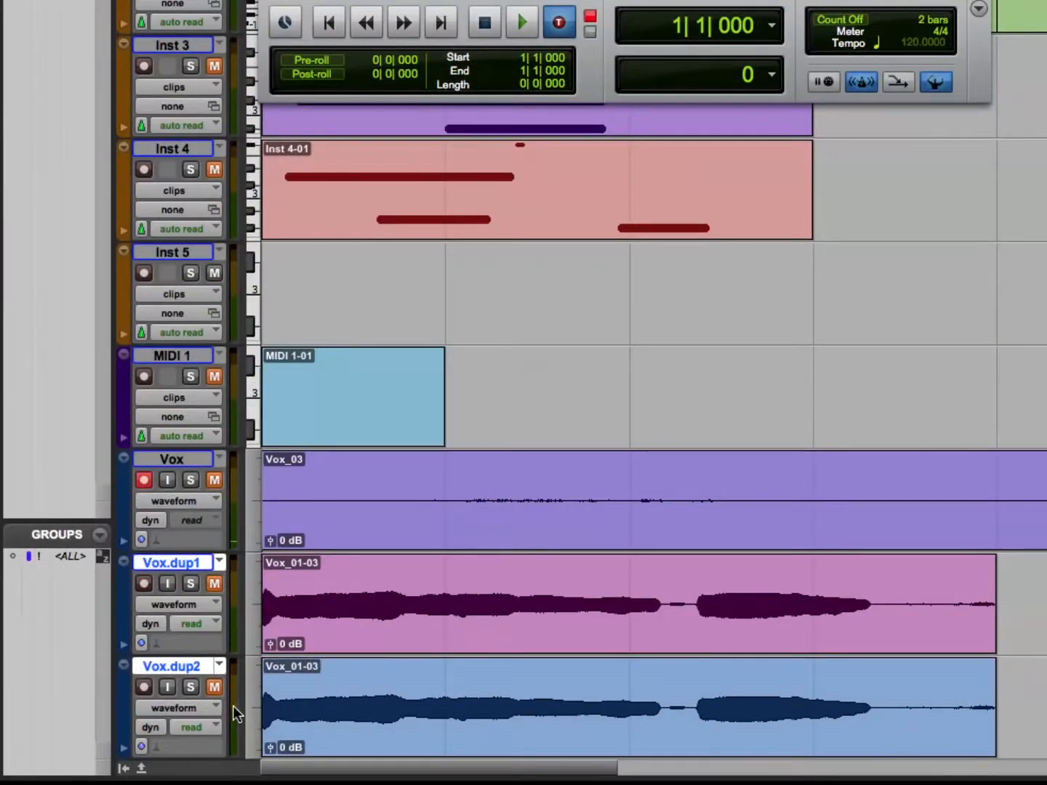
Punch three recordings onto the Vox track between bar 1 and early bar 4 in one TrackPunch pass.
{"action": "key", "text": "super+space"}
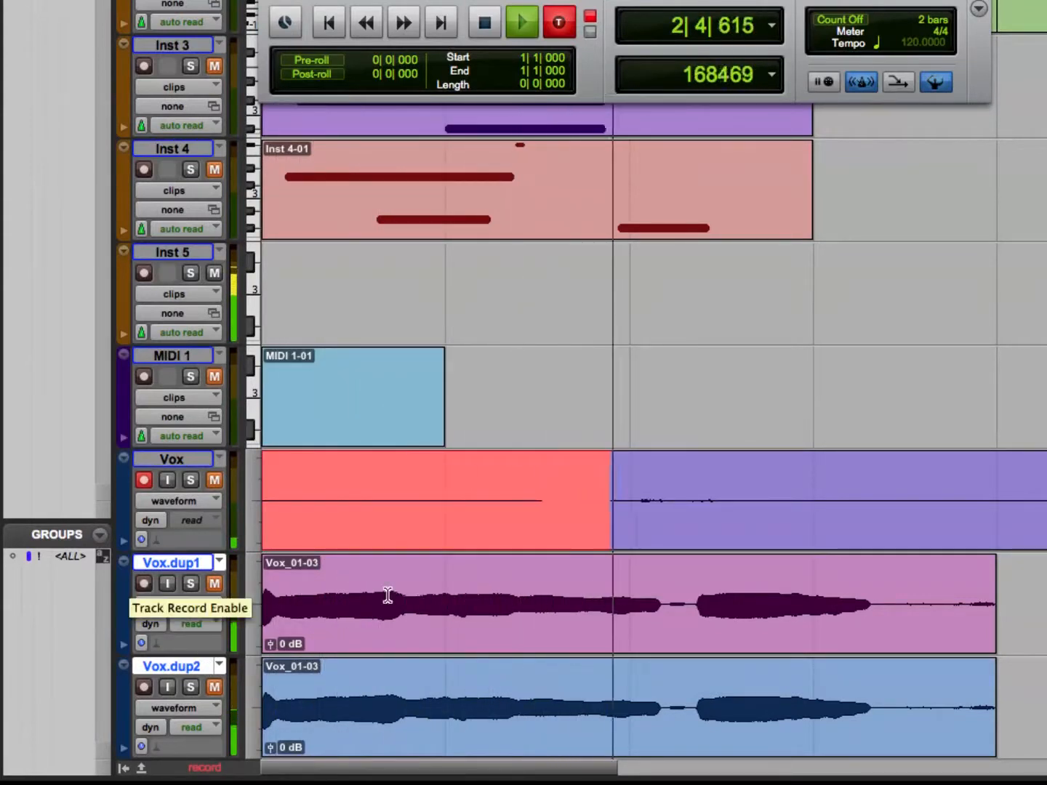
{"action": "key", "text": "super+space"}
{"action": "key", "text": "super+space"}
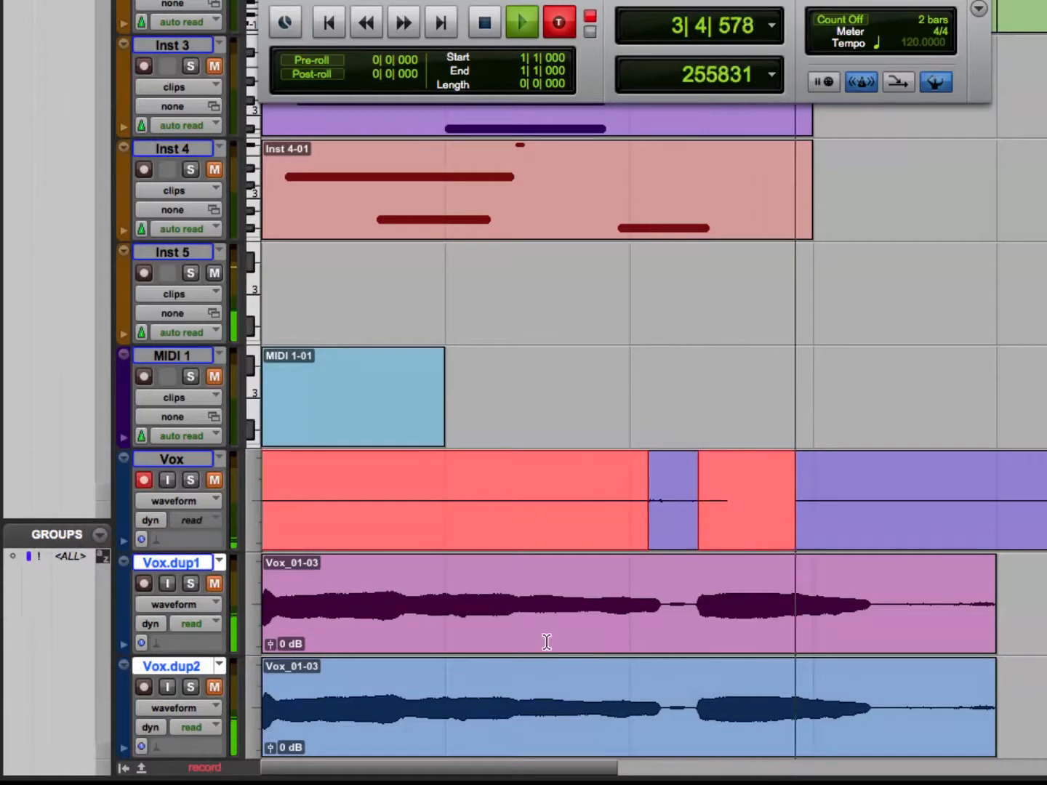
{"action": "key", "text": "super+space"}
{"action": "key", "text": "super+space"}
{"action": "key", "text": "space"}
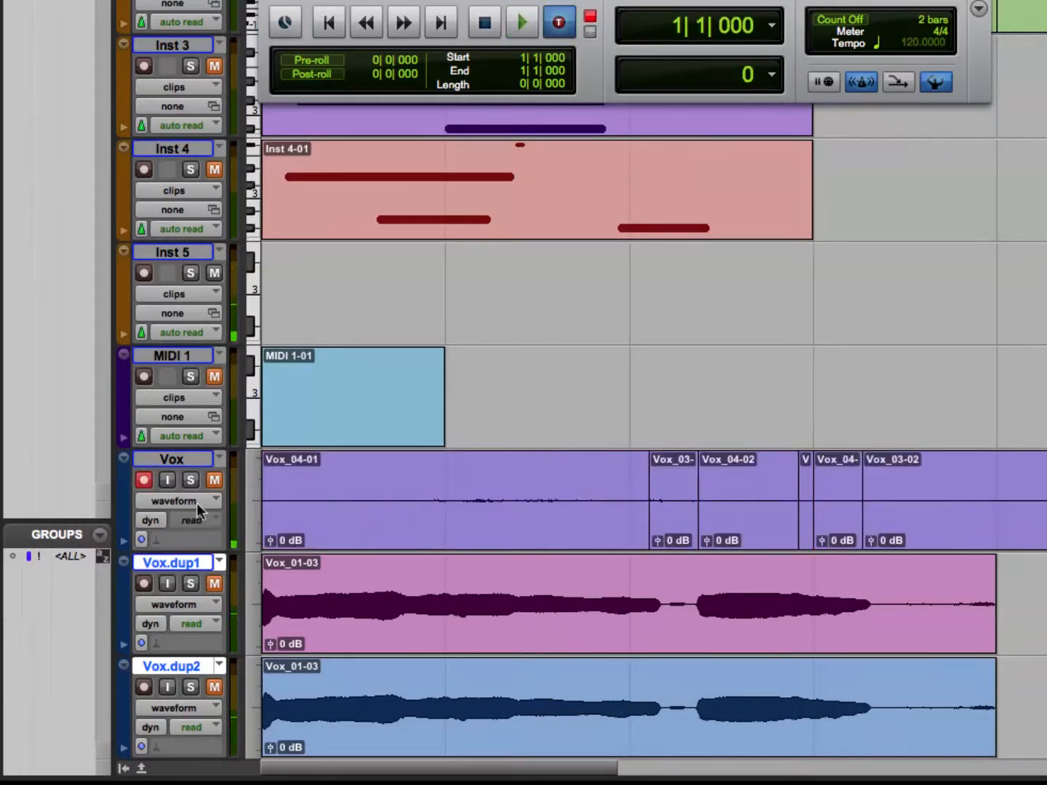
Record-enable the Vox.dup1 and Vox.dup2 tracks alongside Vox.
{"action": "left_click", "coordinate": [143, 583]}
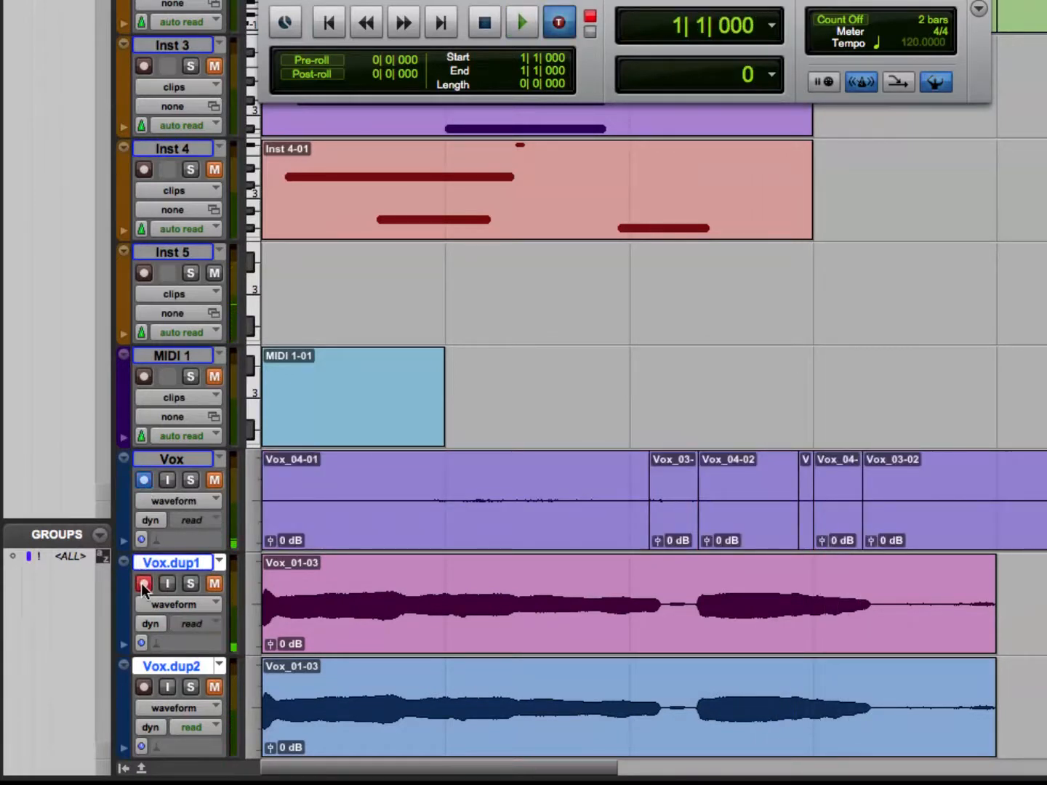
{"action": "left_click", "coordinate": [143, 686]}
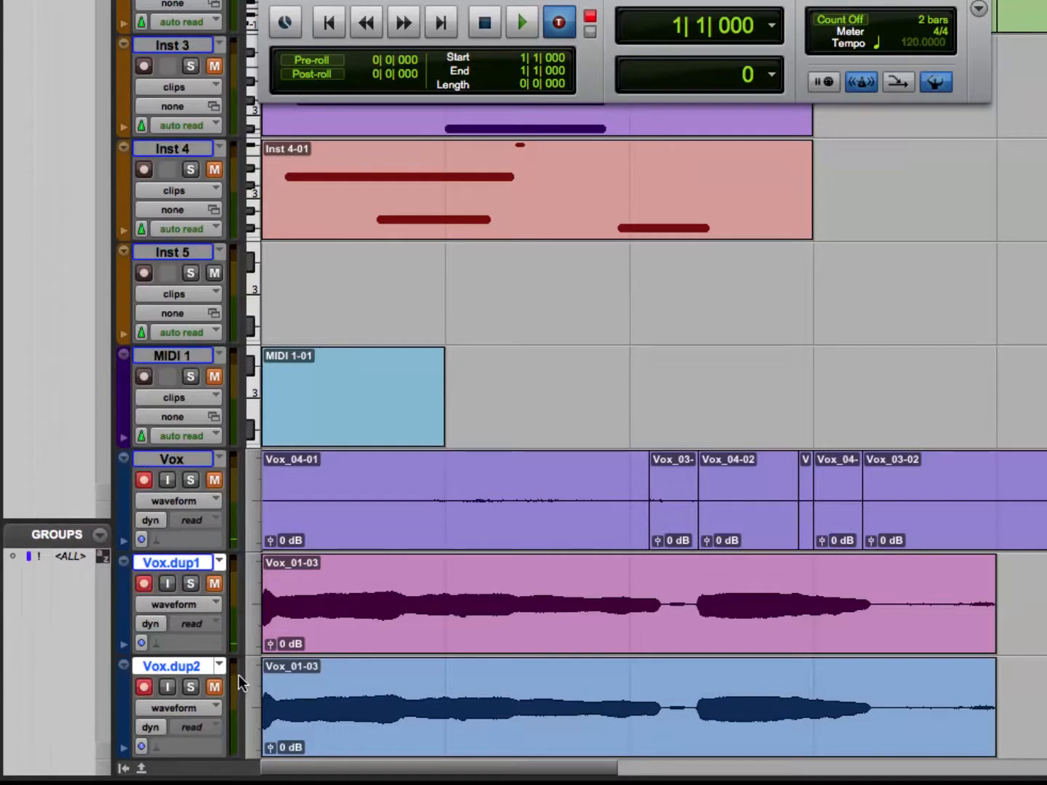
Punch all three Vox tracks in and out twice, taking Vox.dup1 out early on the second punch, and undo the recording.
{"action": "key", "text": "super+space"}
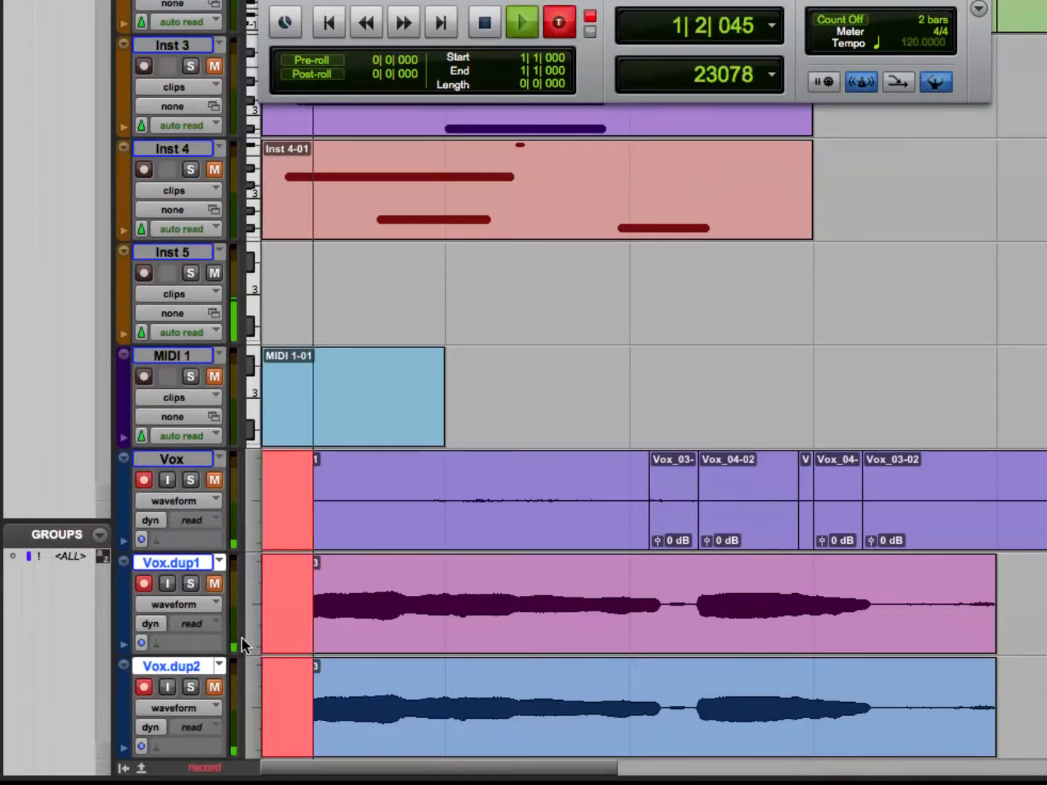
{"action": "key", "text": "super+space"}
{"action": "left_click", "coordinate": [181, 460]}
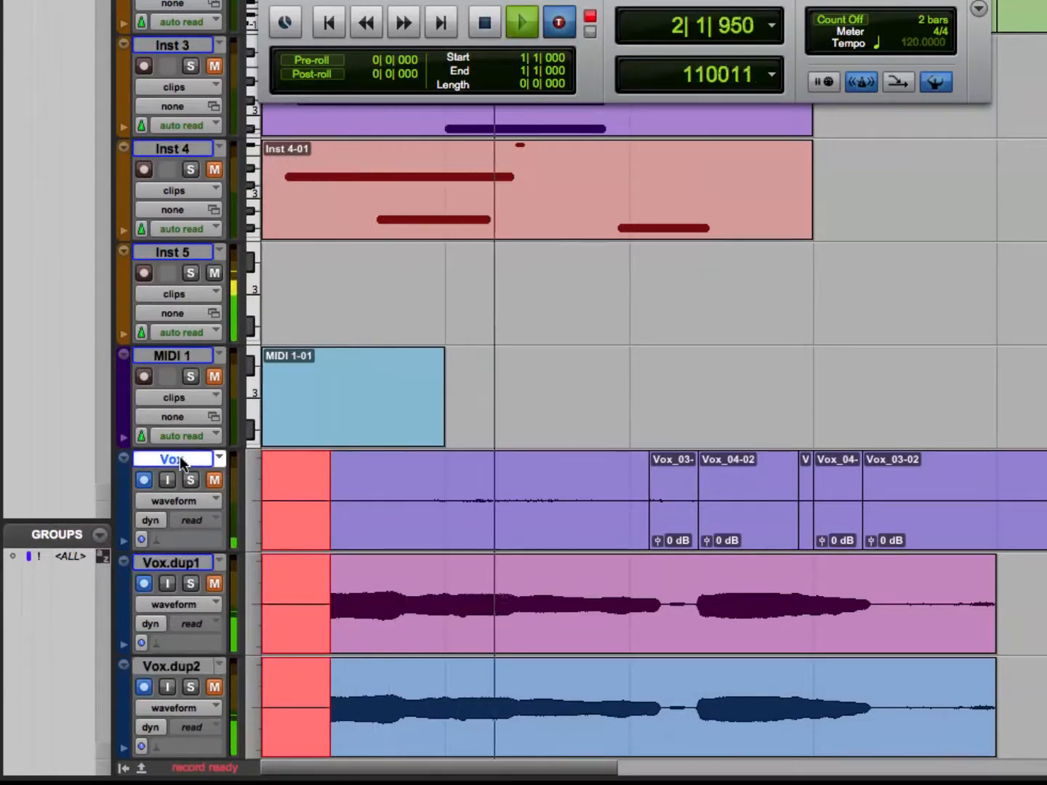
{"action": "key", "text": "super+space"}
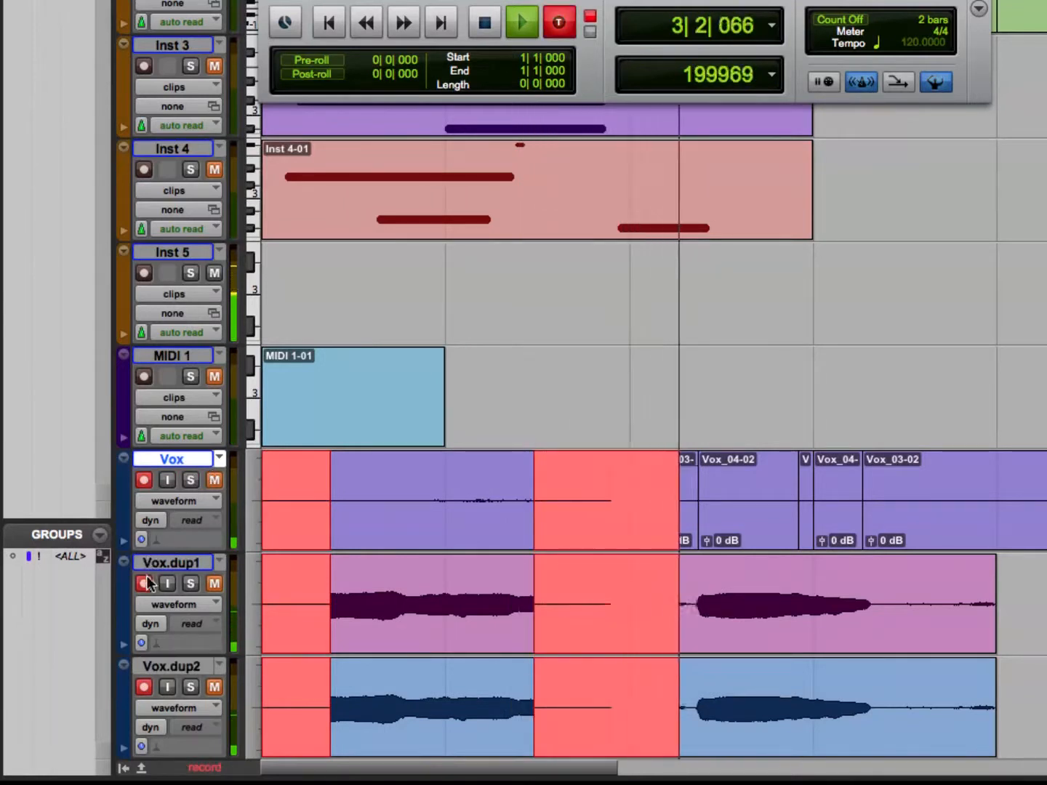
{"action": "left_click", "coordinate": [144, 583]}
{"action": "key", "text": "super+space"}
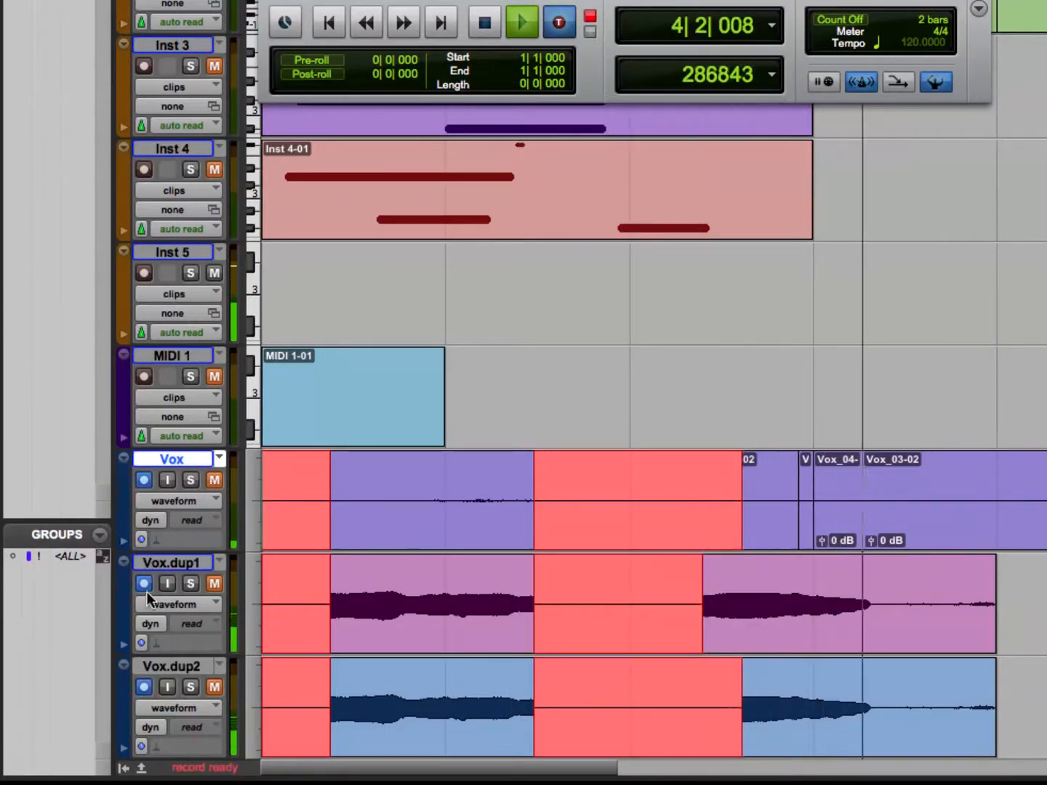
{"action": "left_click", "coordinate": [146, 688]}
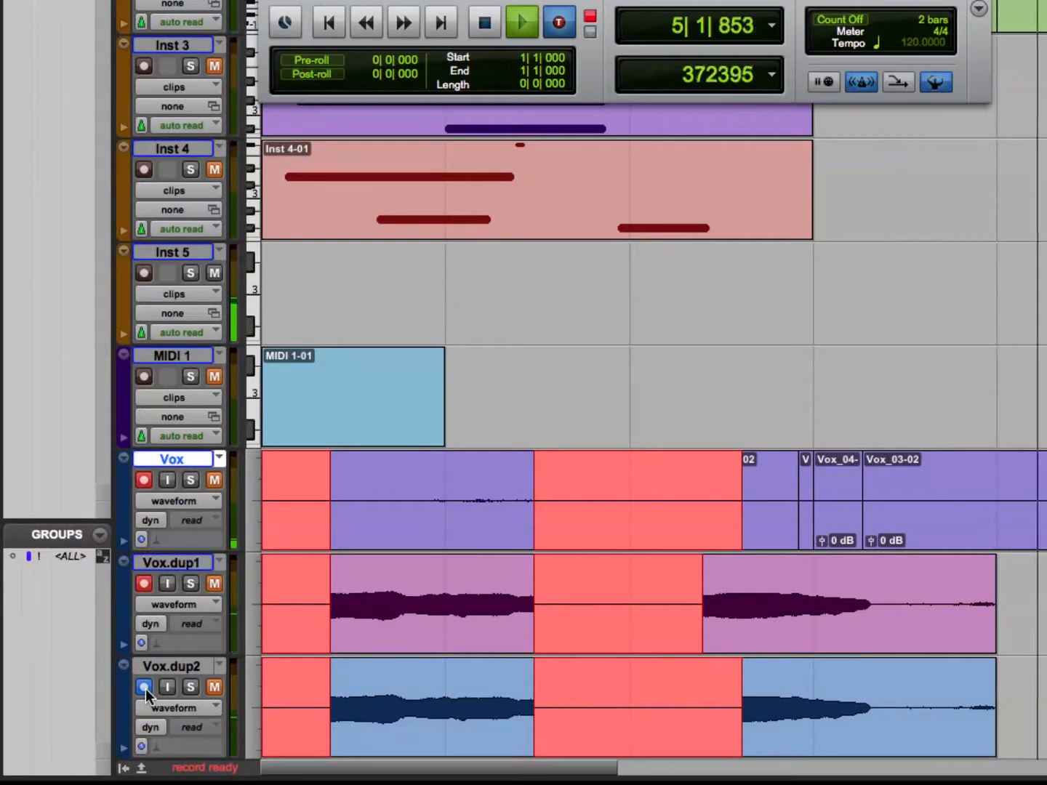
{"action": "key", "text": "space"}
{"action": "key", "text": "super+z"}
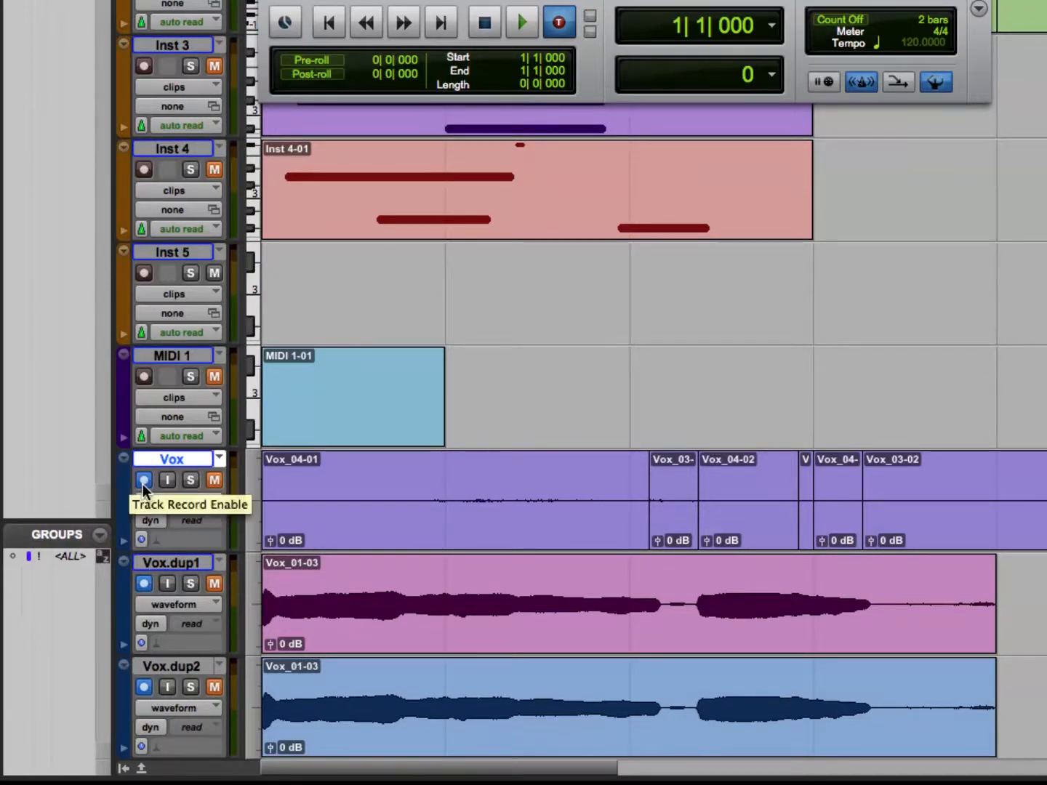
In a TrackPunch pass from bar 1, punch Vox from bar 1 into bar 2, start Vox.dup1 late in bar 2, and briefly punch Vox.dup2 in bar 3.
{"action": "key", "text": "space"}
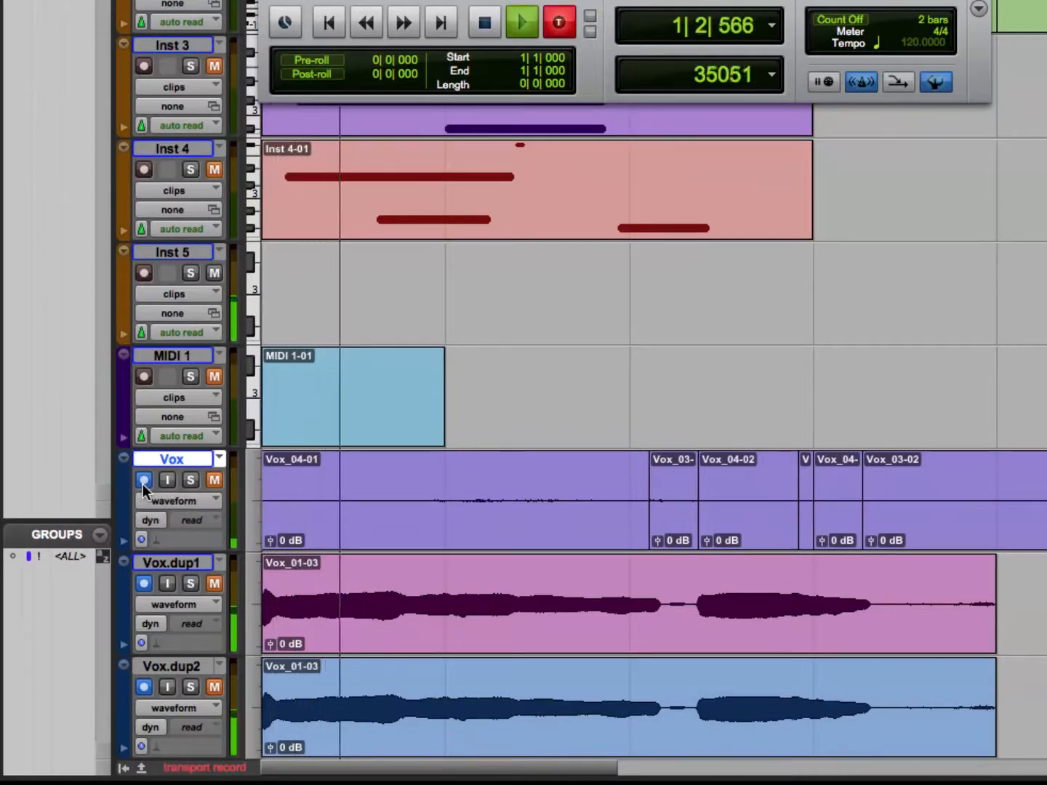
{"action": "key", "text": "space"}
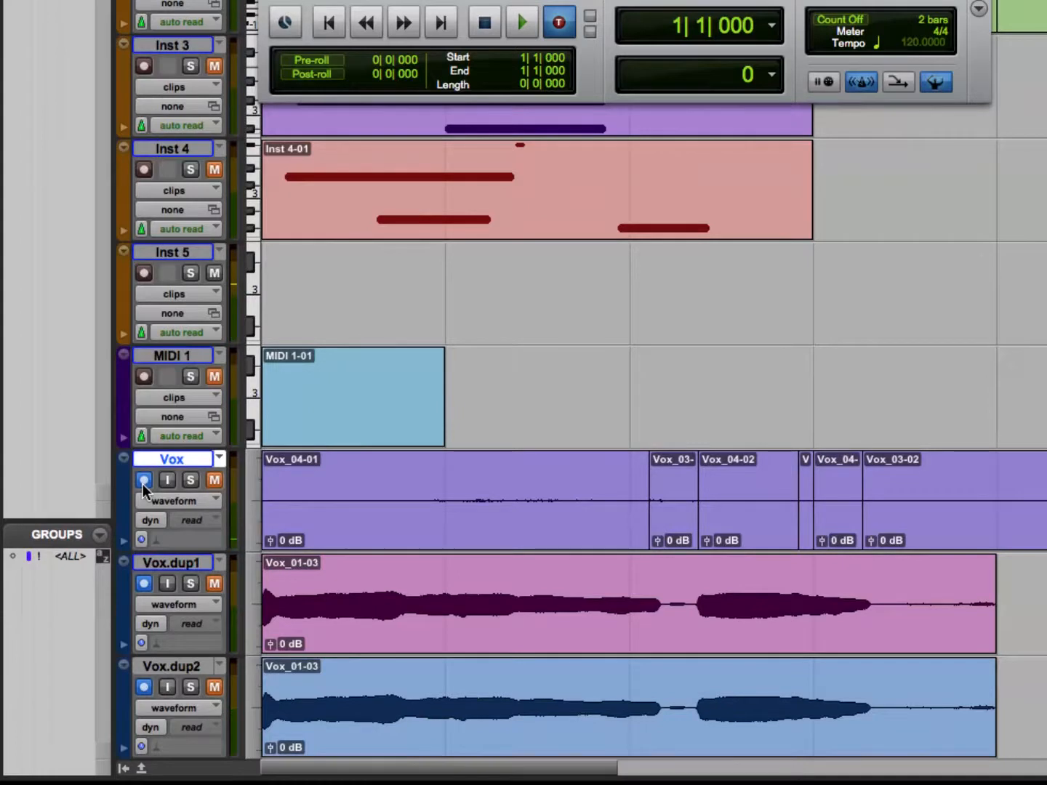
{"action": "key", "text": "space"}
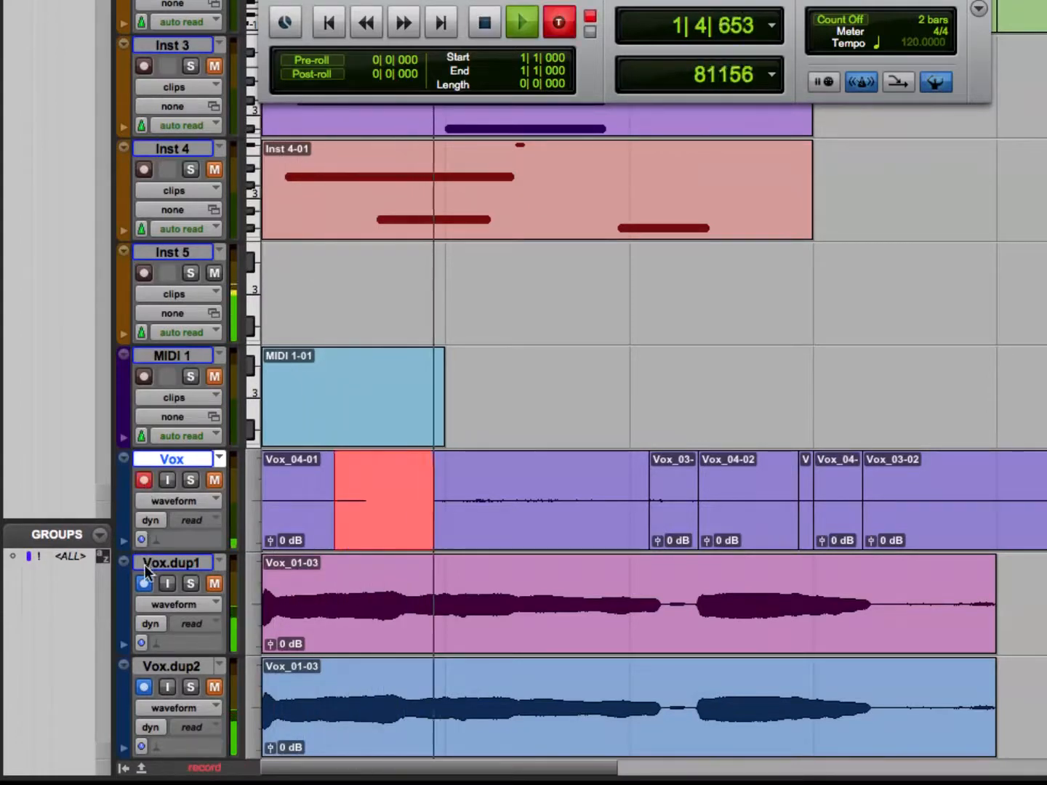
{"action": "left_click", "coordinate": [144, 481]}
{"action": "left_click", "coordinate": [144, 584]}
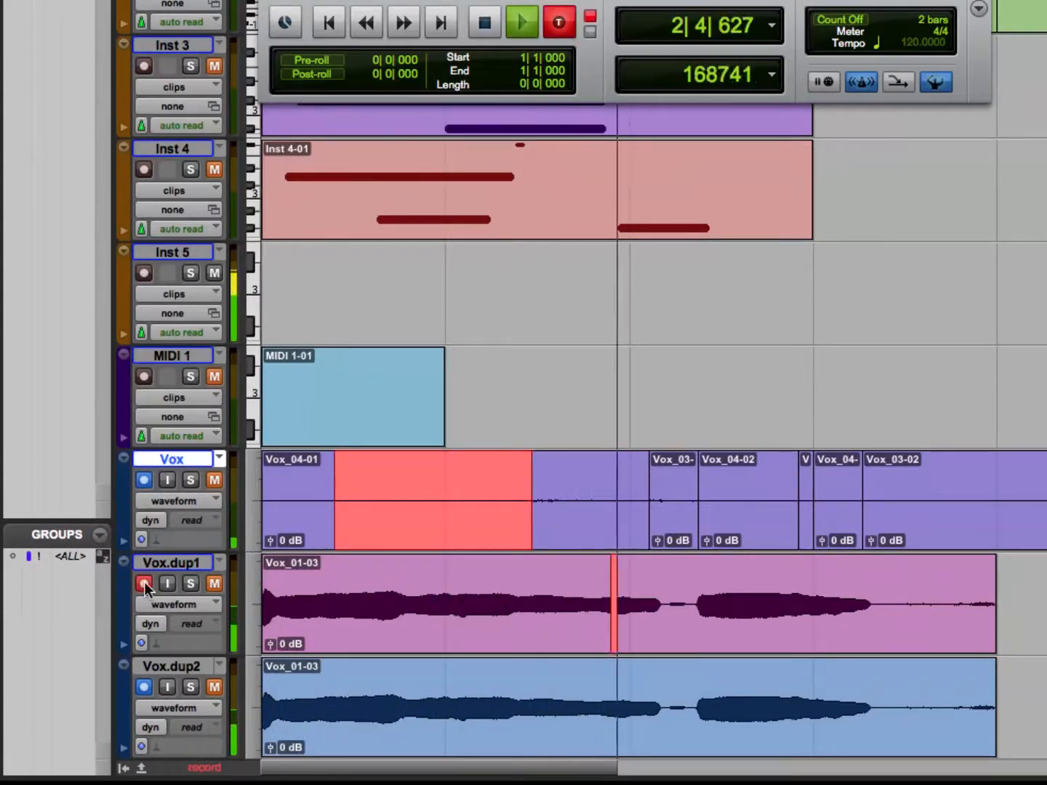
{"action": "left_click", "coordinate": [144, 687]}
{"action": "left_click", "coordinate": [144, 687]}
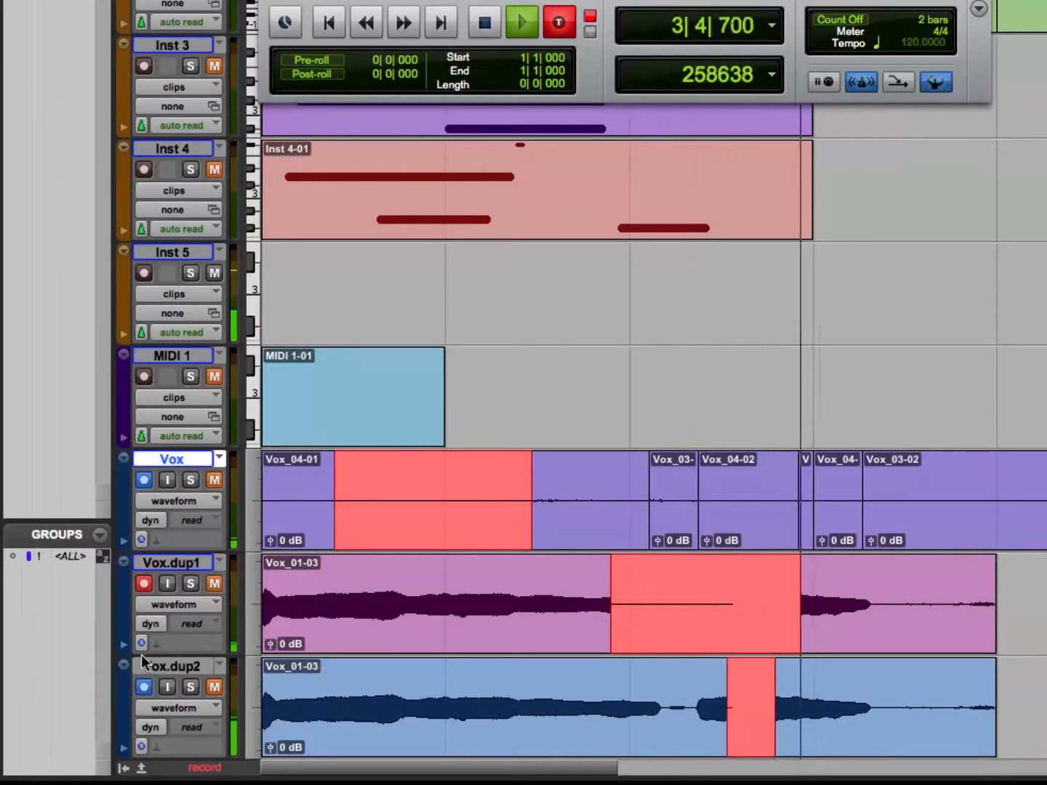
Continue the TrackPunch pass by briefly dropping Vox.dup1 out in bar 4, punching in Vox.dup2 and Vox, and stopping the recording.
{"action": "left_click", "coordinate": [144, 584]}
{"action": "left_click", "coordinate": [144, 583]}
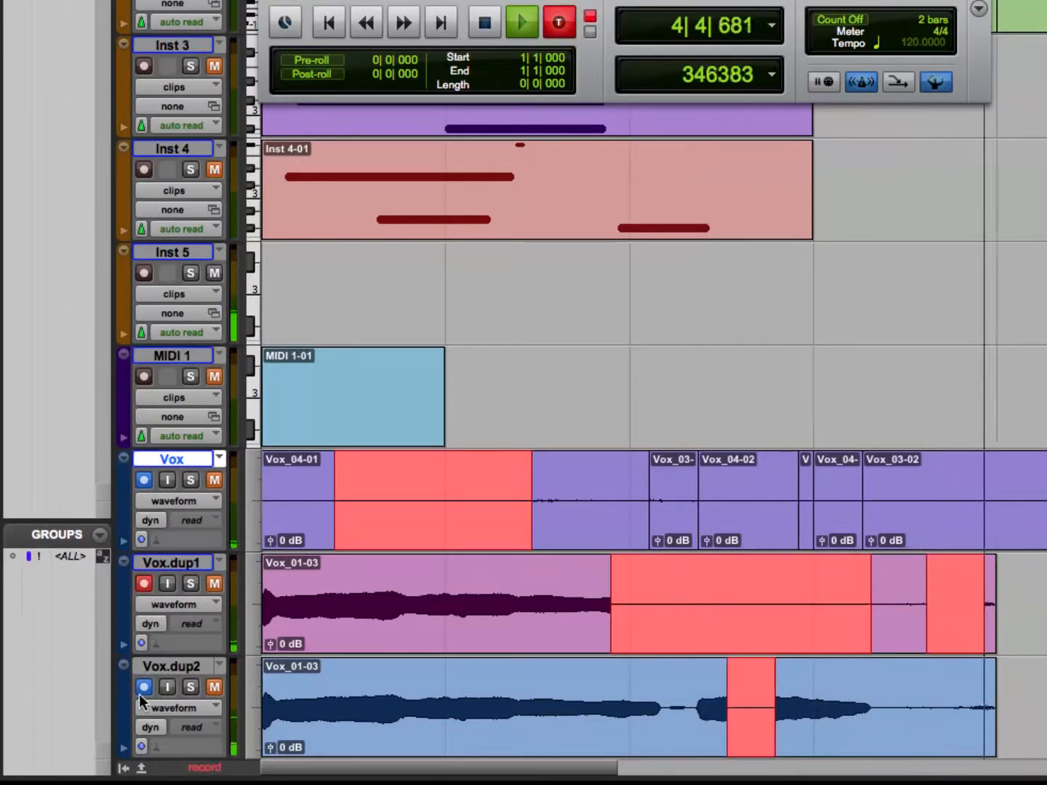
{"action": "left_click", "coordinate": [141, 690]}
{"action": "left_click", "coordinate": [144, 481]}
{"action": "left_click", "coordinate": [146, 583]}
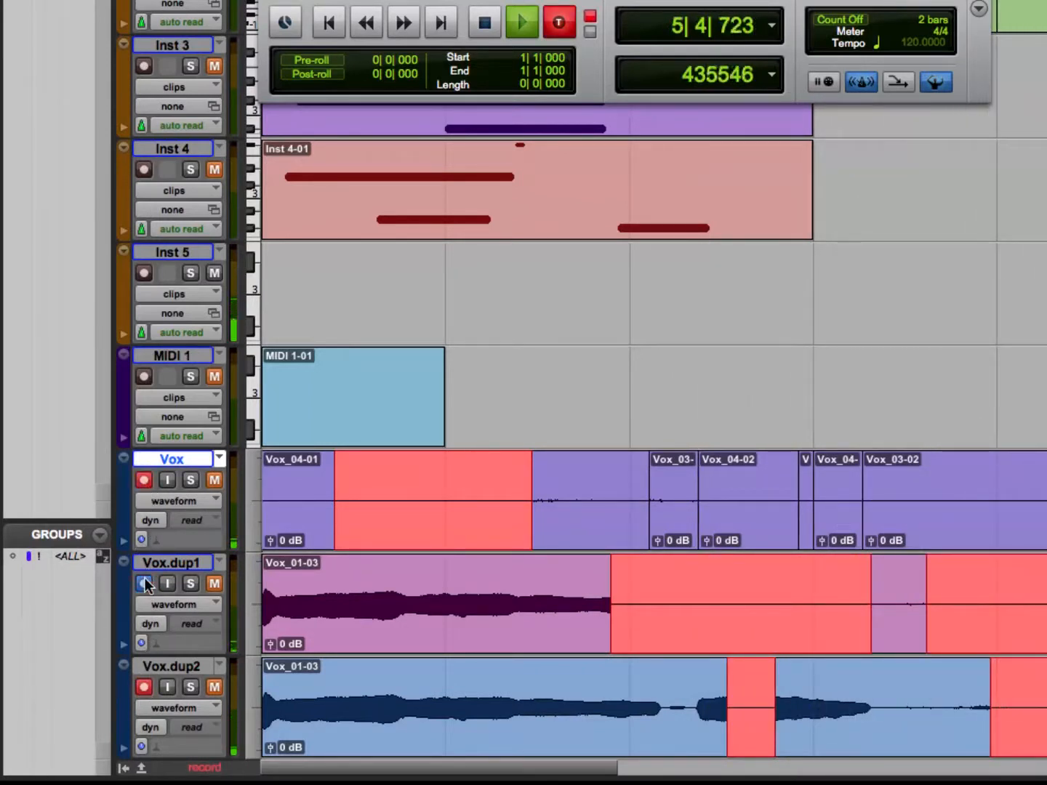
{"action": "key", "text": "space"}
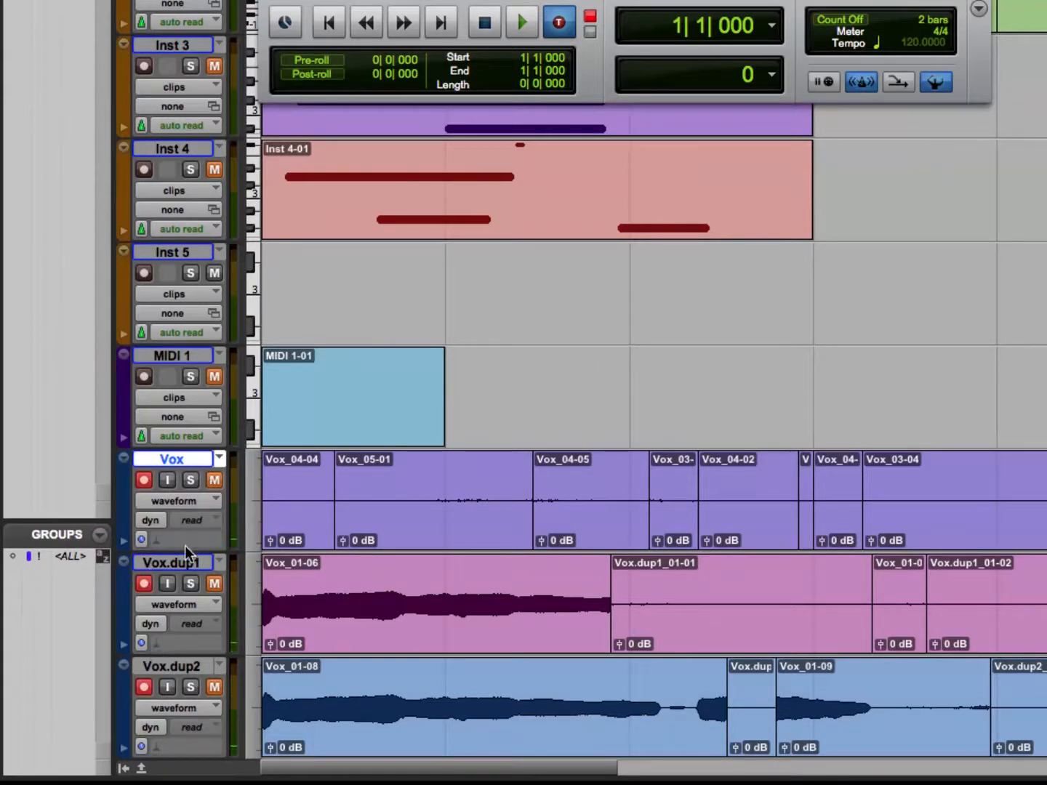
Select the Vox, Vox.dup1 and Vox.dup2 tracks and create a new empty playlist on all three.
{"action": "left_click", "coordinate": [194, 667], "text": "shift"}
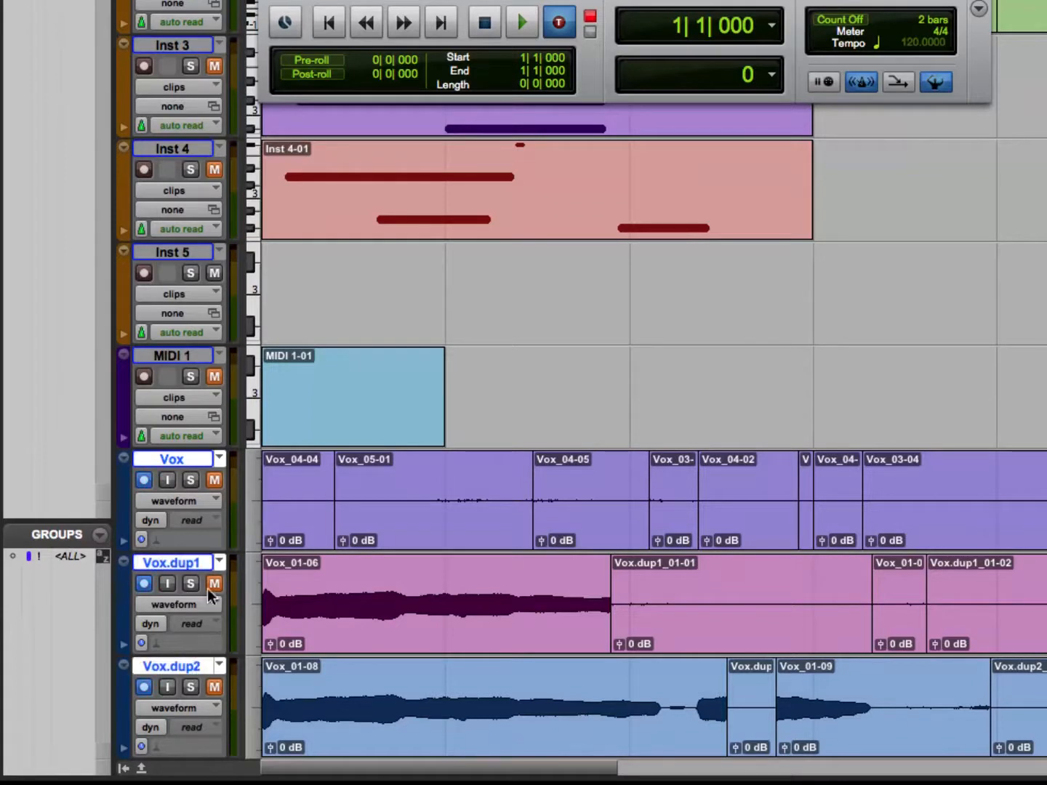
{"action": "left_click", "coordinate": [219, 459]}
{"action": "left_click", "coordinate": [228, 397]}
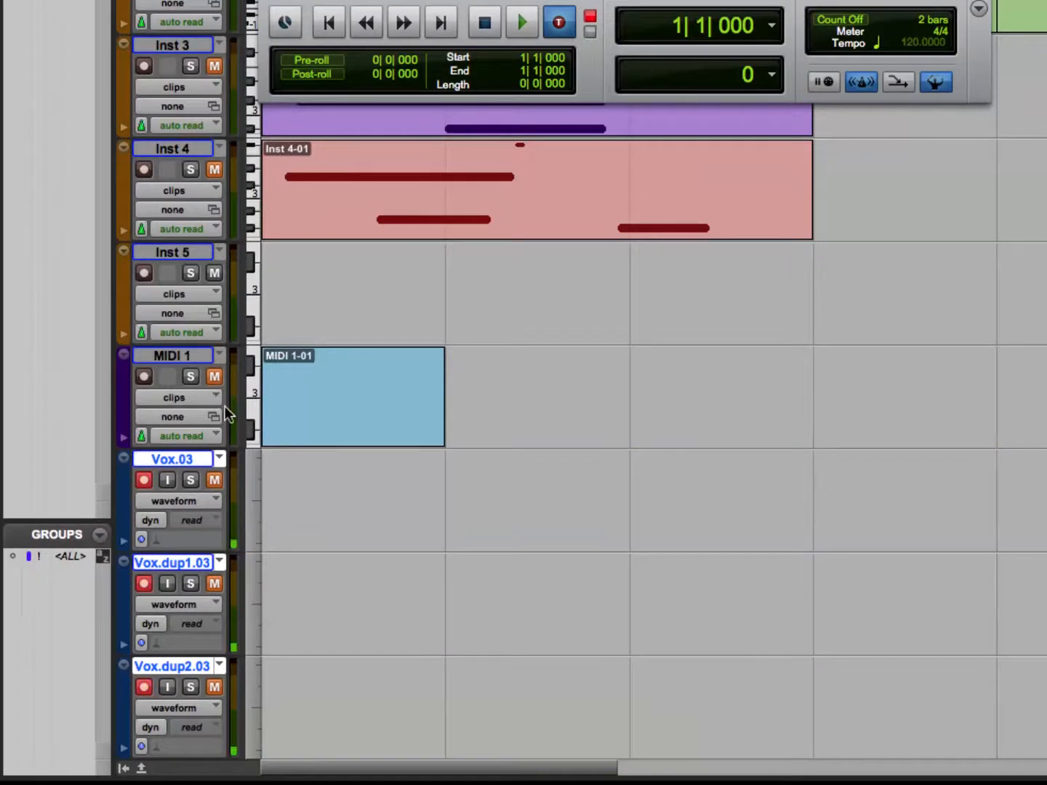
Disarm the three Vox tracks and run a TrackPunch pass, punching Vox.03 in bar 1, Vox.dup1.03 in bar 2 and Vox.dup2.03 in bar 3.
{"action": "left_click", "coordinate": [144, 481]}
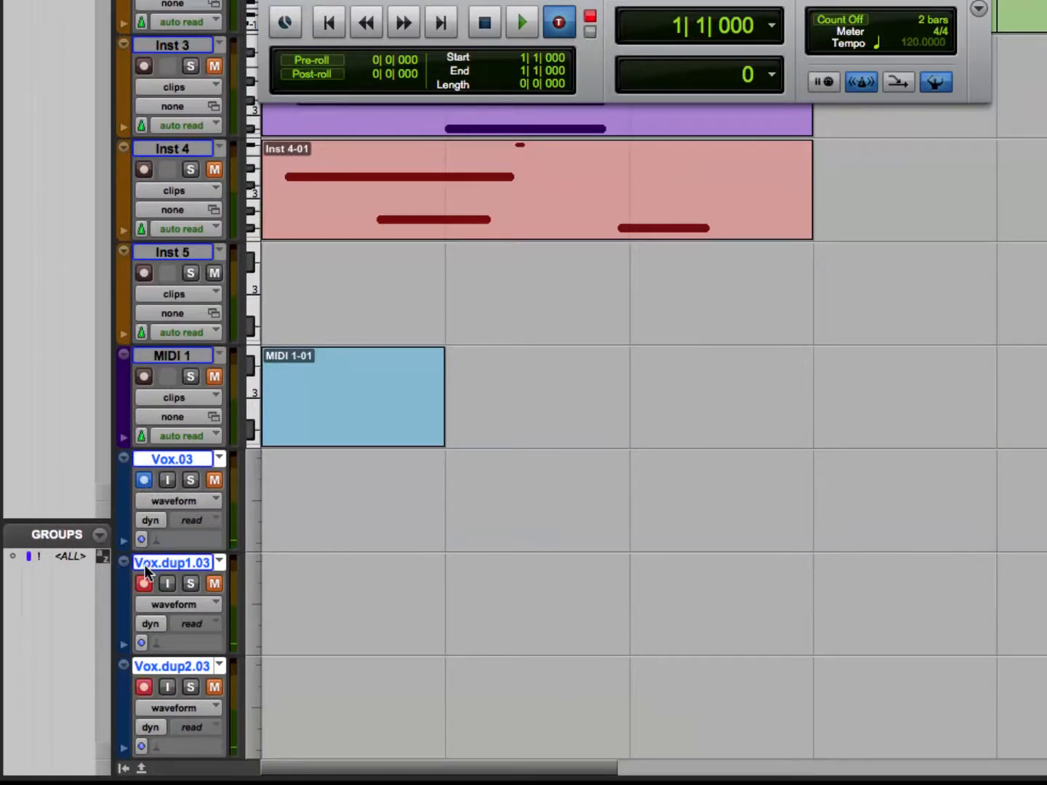
{"action": "left_click", "coordinate": [145, 687]}
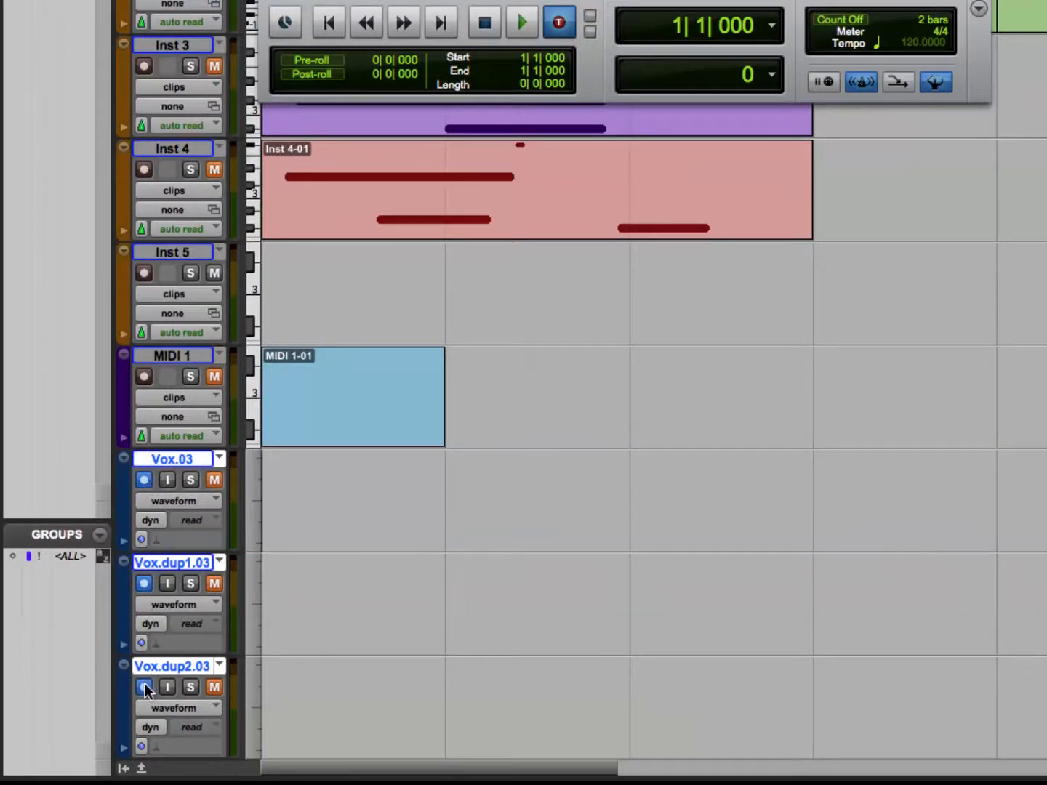
{"action": "key", "text": "space"}
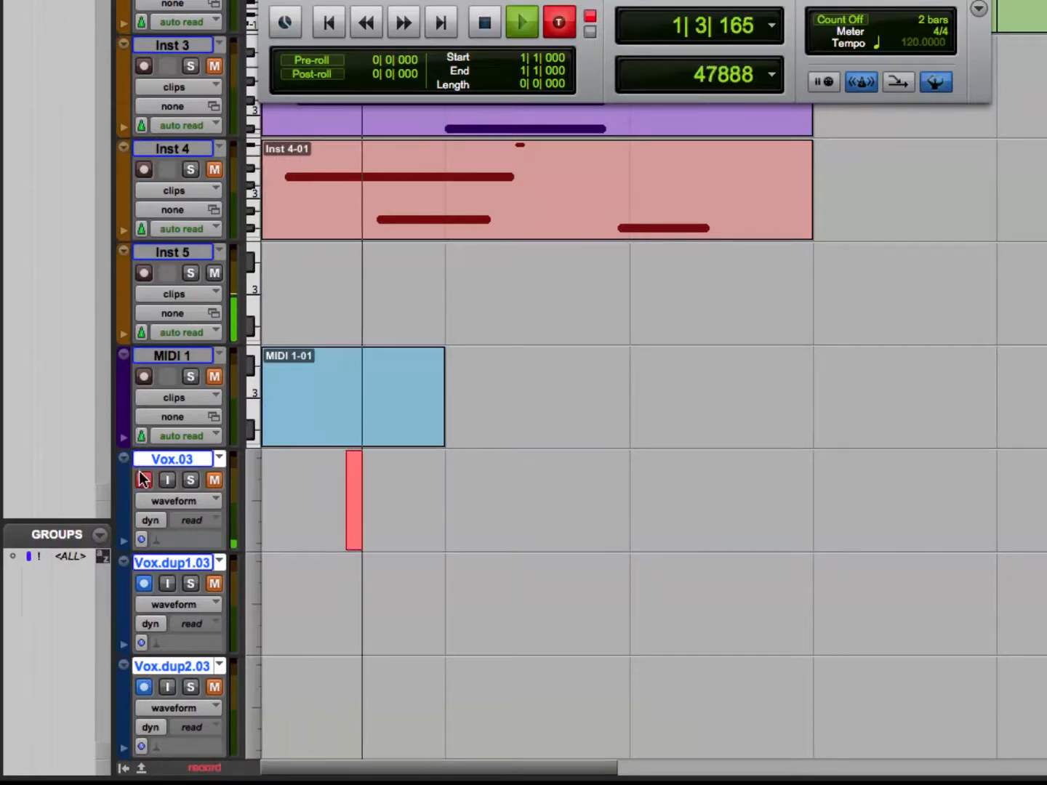
{"action": "left_click", "coordinate": [146, 584]}
{"action": "left_click", "coordinate": [146, 583]}
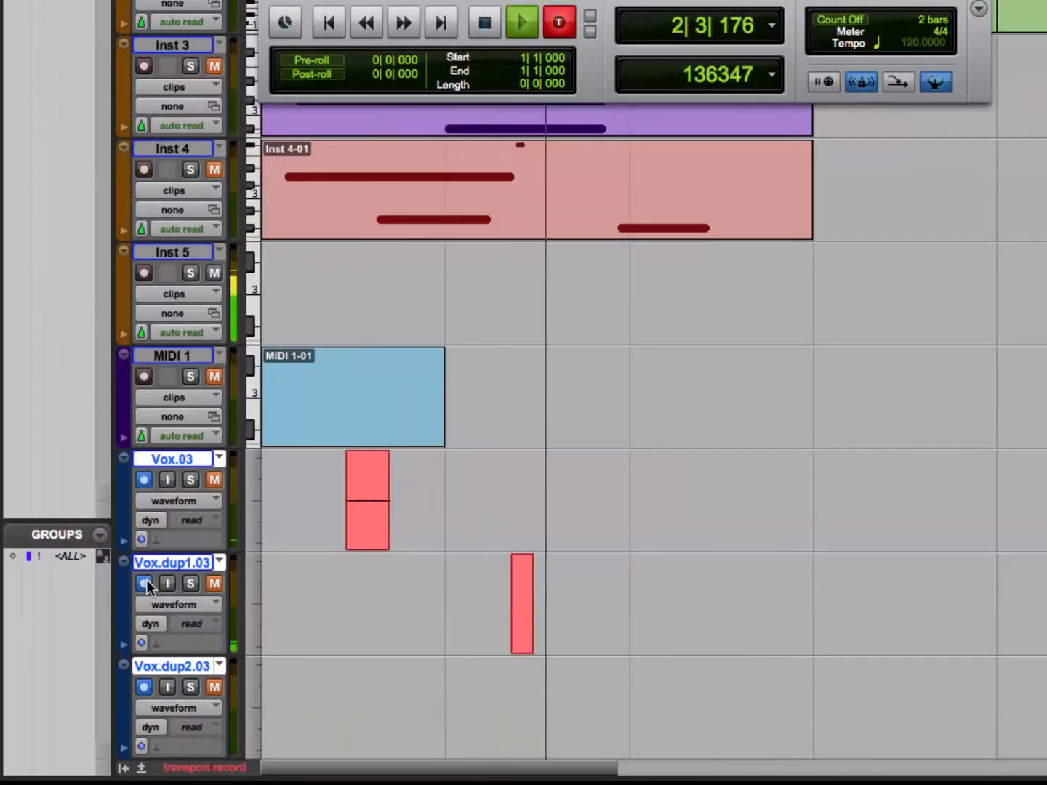
{"action": "left_click", "coordinate": [145, 687]}
{"action": "left_click", "coordinate": [144, 687]}
{"action": "key", "text": "space"}
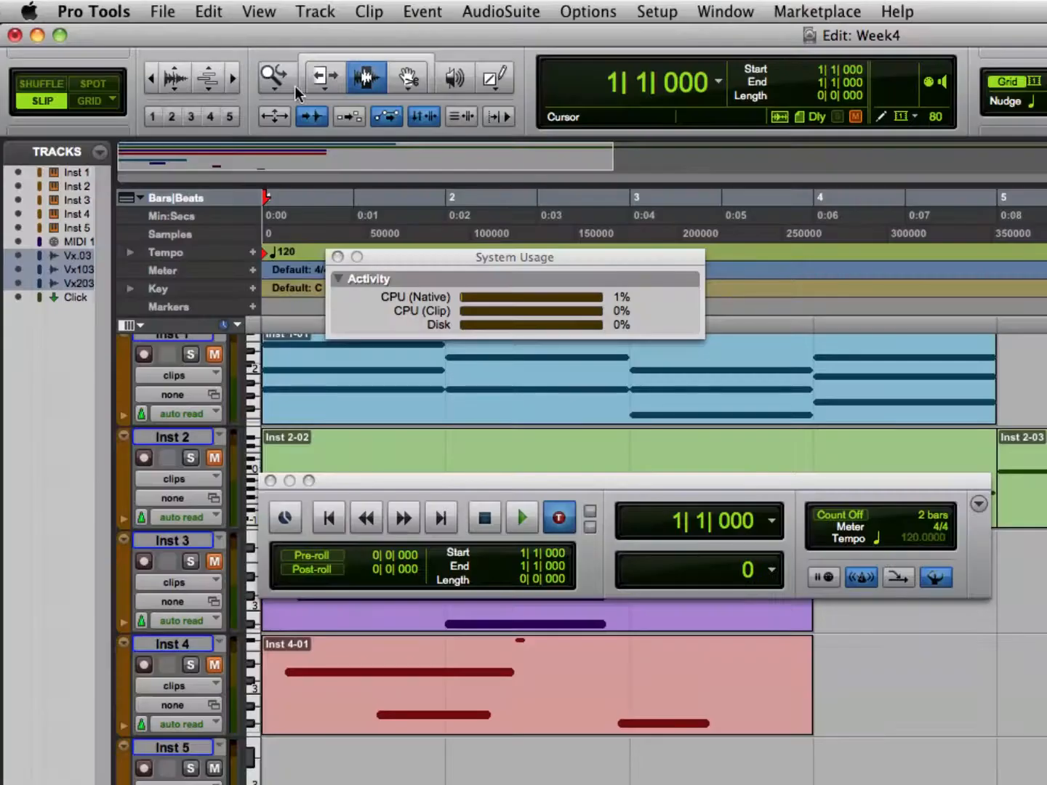
Activate the Smart Tool and start and stop playback from bar 1 several times.
{"action": "left_click", "coordinate": [308, 92]}
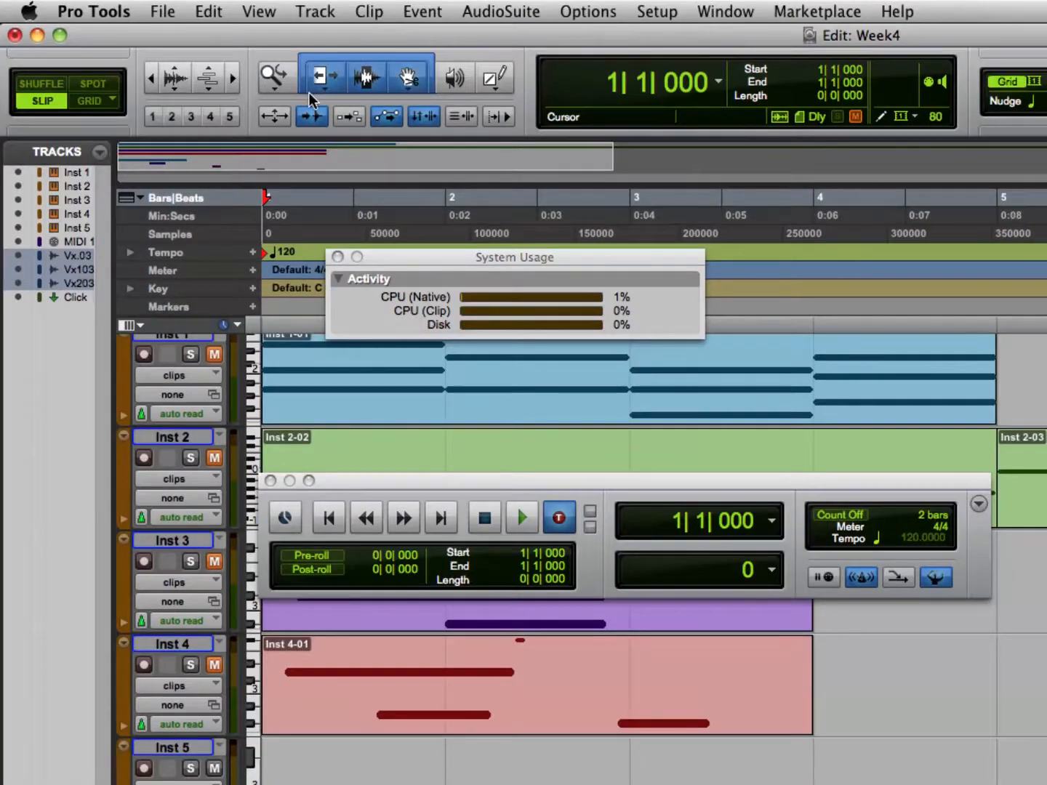
{"action": "key", "text": "space"}
{"action": "key", "text": "space"}
{"action": "key", "text": "space"}
{"action": "key", "text": "space"}
{"action": "key", "text": "space"}
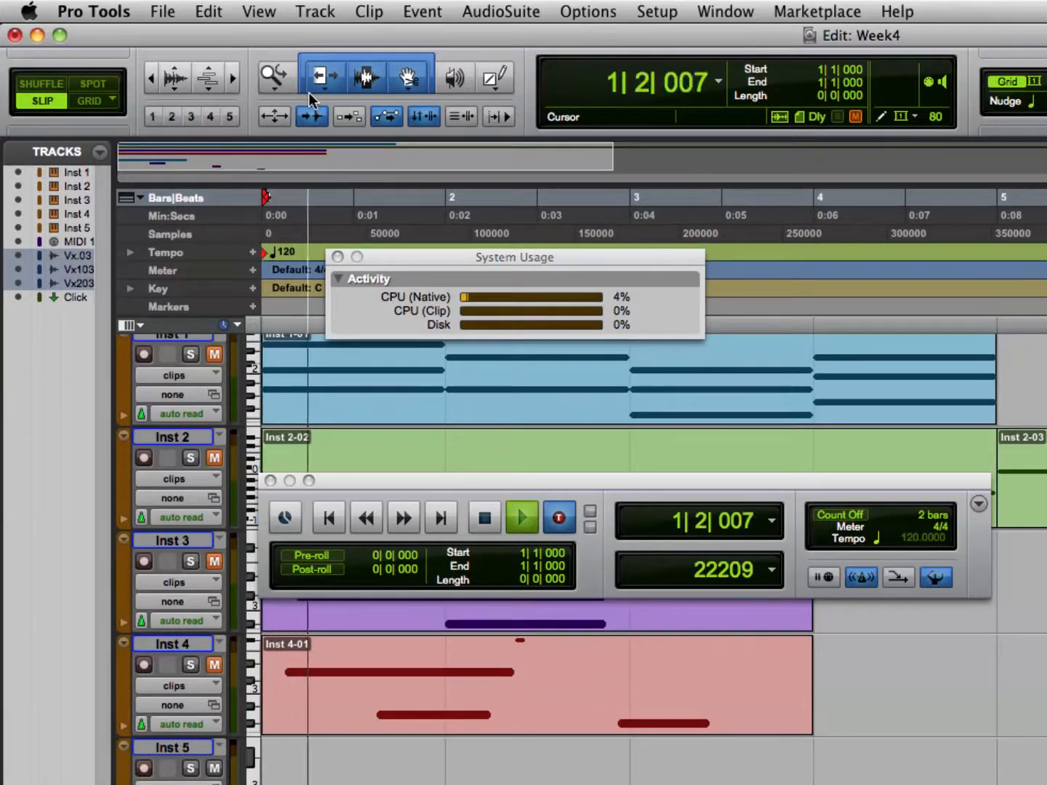
{"action": "key", "text": "space"}
{"action": "key", "text": "space"}
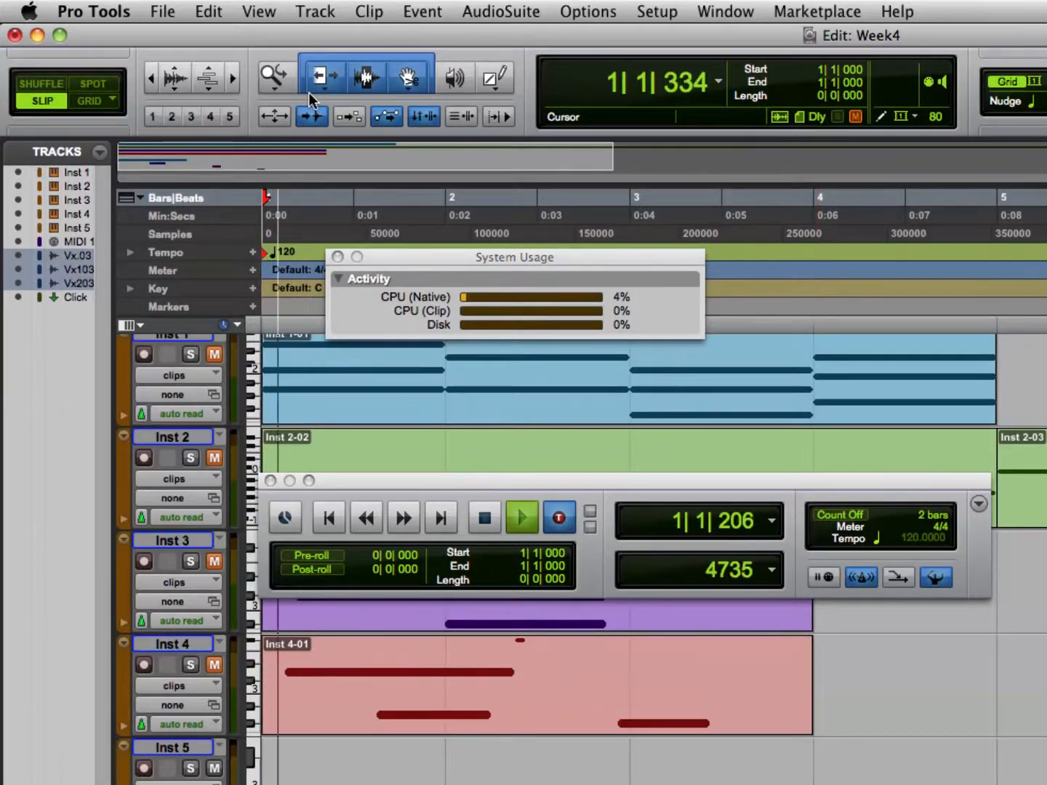
{"action": "key", "text": "space"}
{"action": "key", "text": "space"}
{"action": "key", "text": "space"}
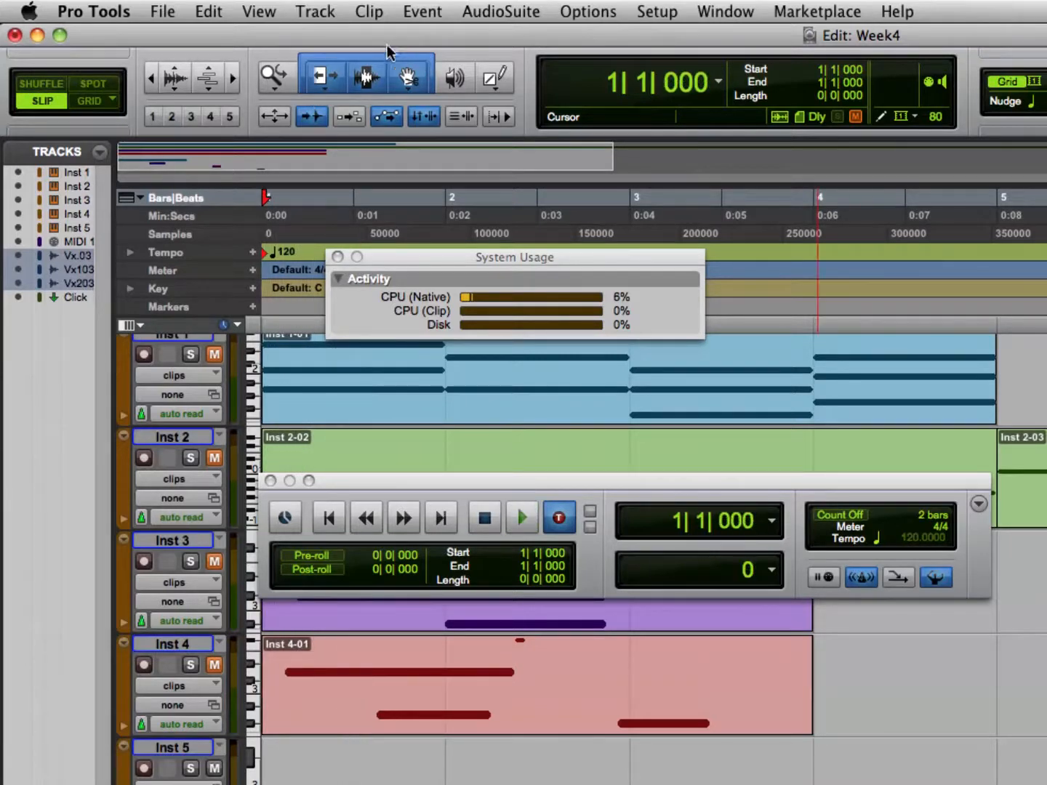
Zoom the timeline in and out horizontally, look along it to about bar 22, and fit the whole session in view.
{"action": "left_click", "coordinate": [233, 80]}
{"action": "left_click", "coordinate": [232, 80]}
{"action": "left_click", "coordinate": [232, 80]}
{"action": "left_click", "coordinate": [233, 80]}
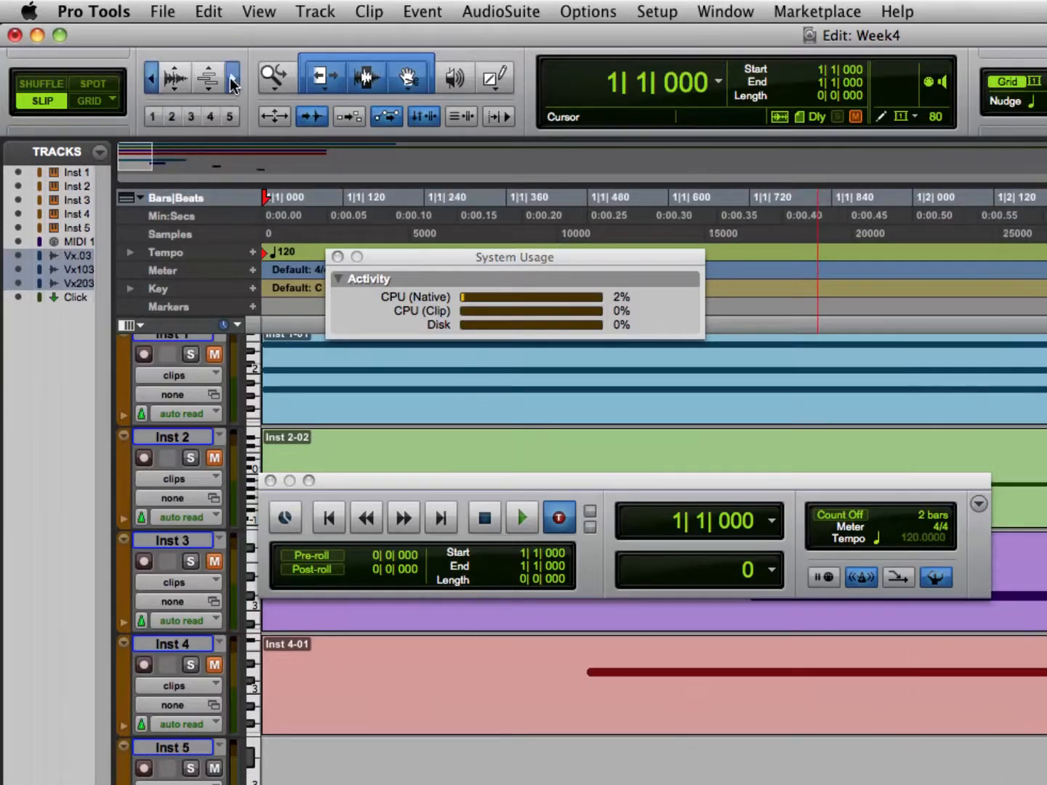
{"action": "left_click", "coordinate": [152, 80]}
{"action": "left_click", "coordinate": [153, 80]}
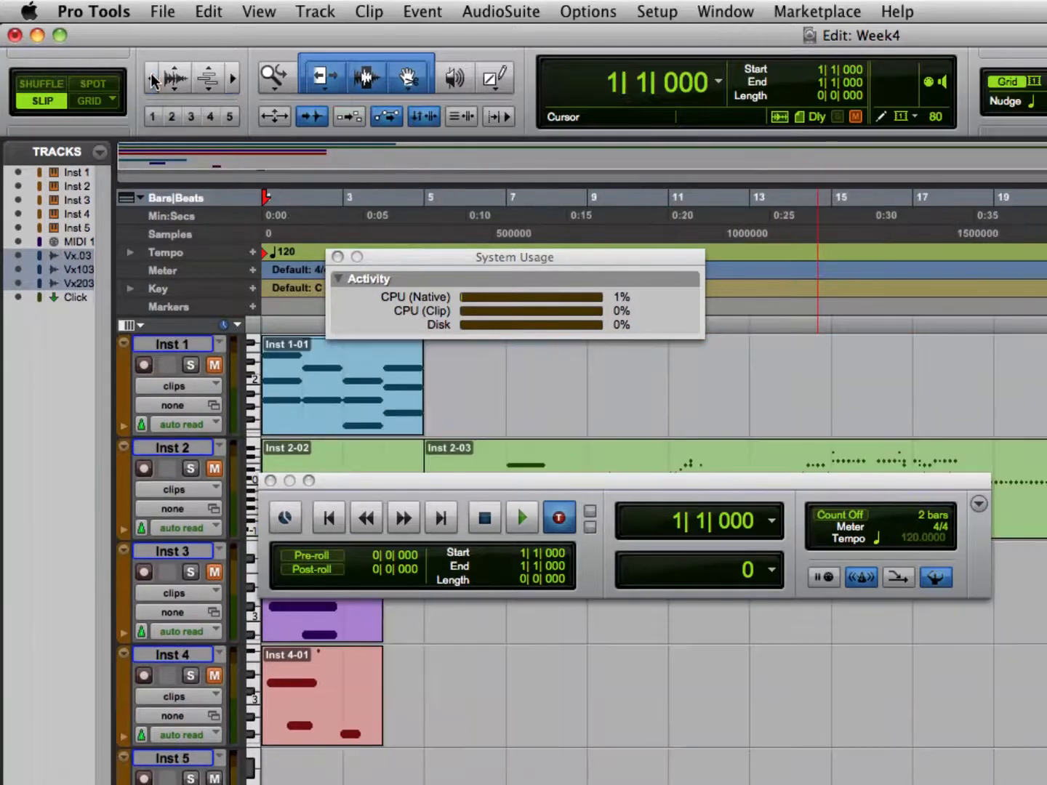
{"action": "left_click", "coordinate": [233, 81]}
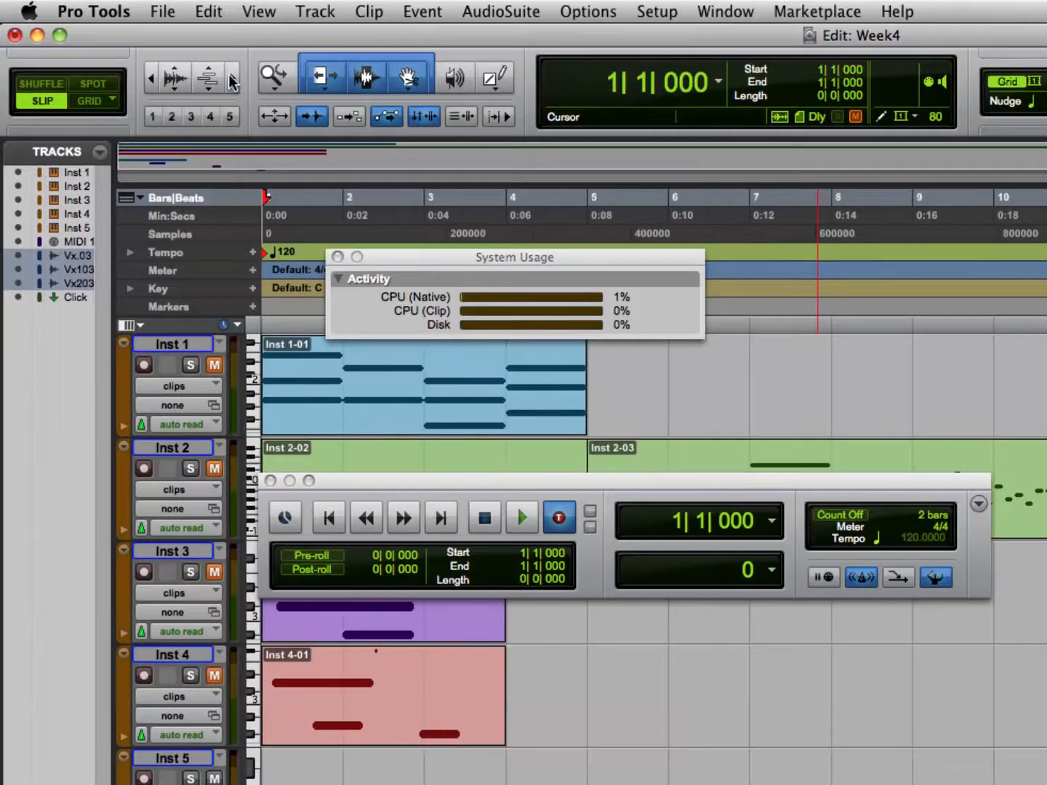
{"action": "scroll", "coordinate": [232, 82], "scroll_direction": "down", "scroll_amount": 1}
{"action": "scroll", "coordinate": [233, 82], "scroll_direction": "right", "scroll_amount": 10}
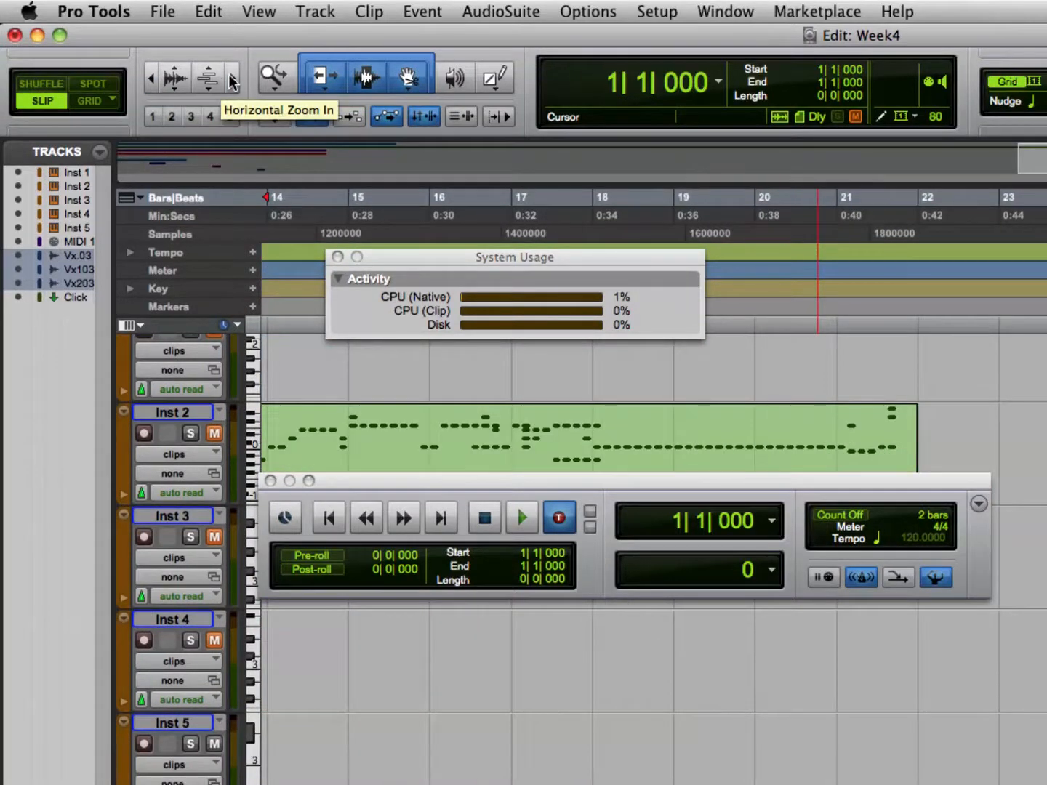
{"action": "double_click", "coordinate": [275, 75]}
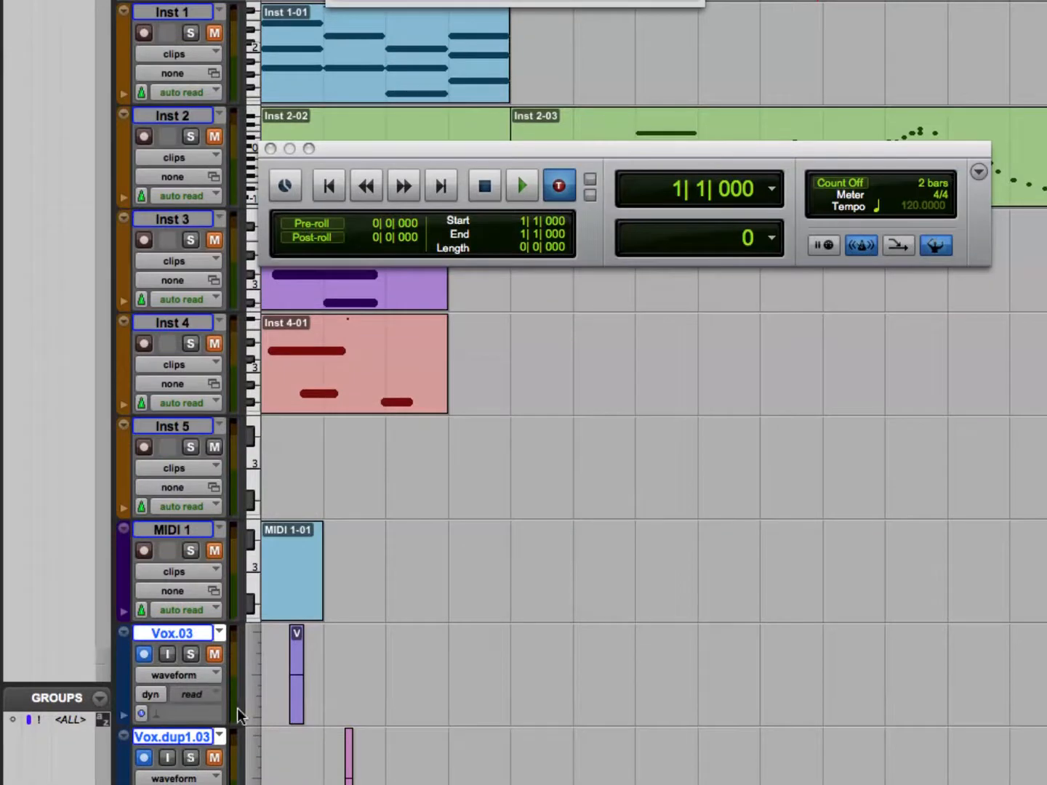
Look over the track height options for the Vox.03 track.
{"action": "left_click", "coordinate": [250, 670]}
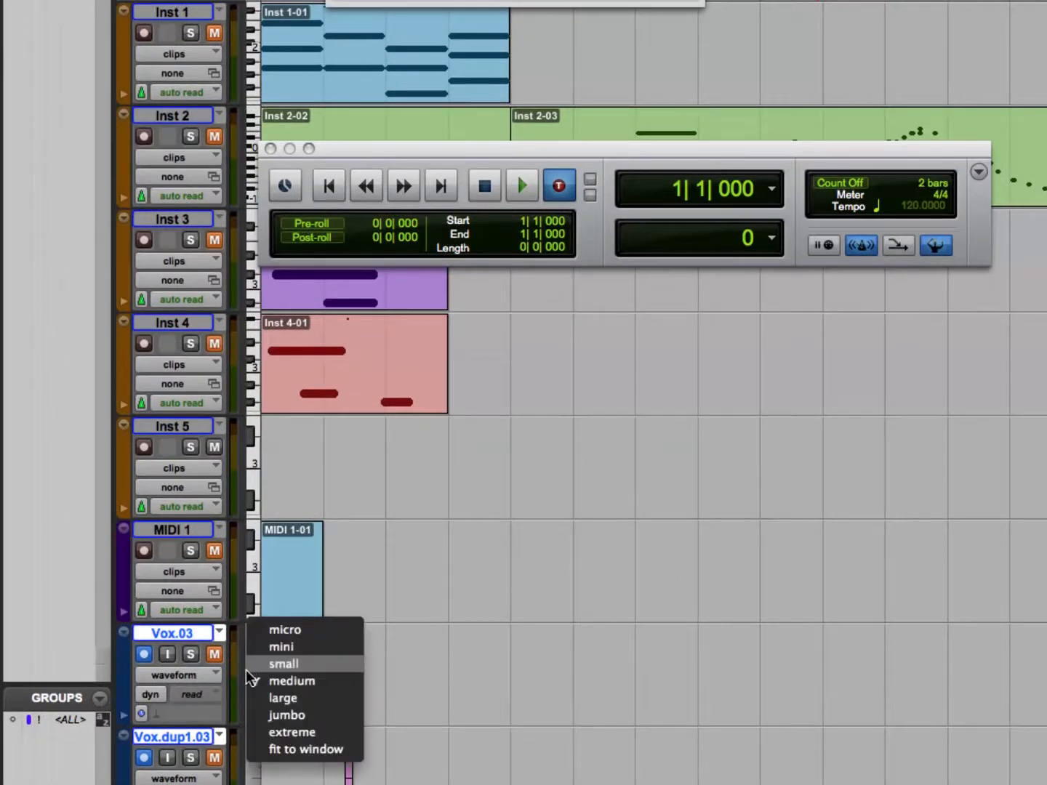
{"action": "left_click", "coordinate": [258, 665]}
{"action": "scroll", "coordinate": [428, 705], "scroll_direction": "down", "scroll_amount": 3}
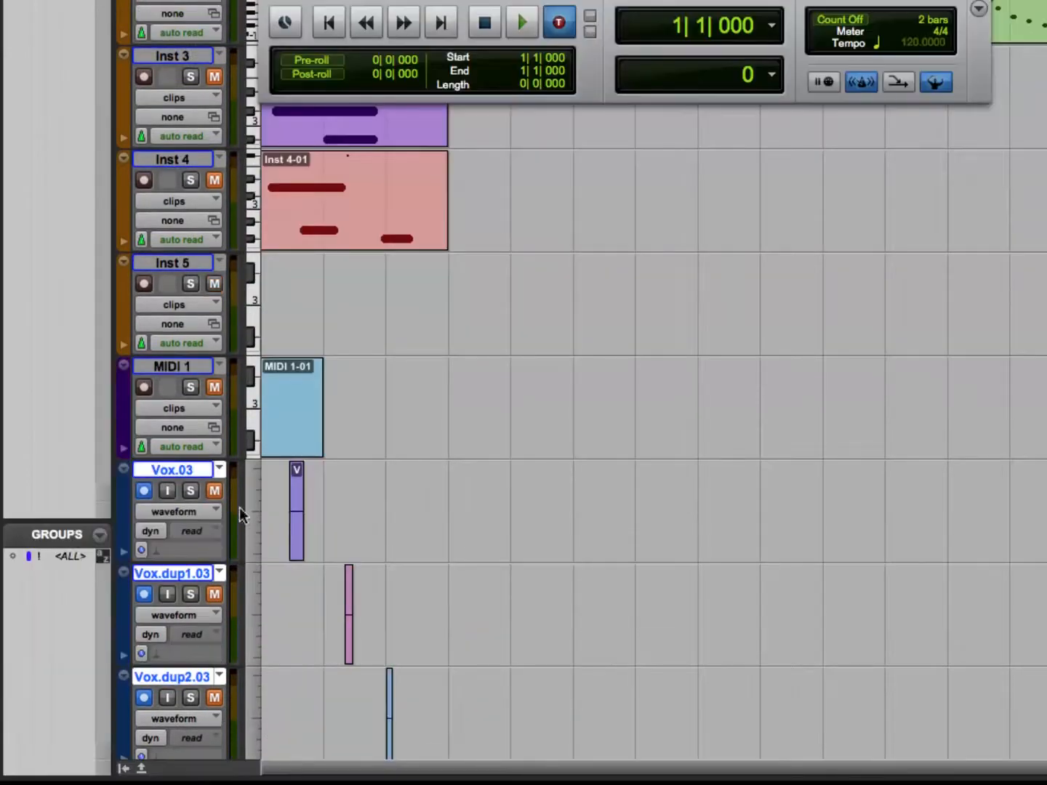
{"action": "left_click", "coordinate": [246, 506]}
{"action": "left_click", "coordinate": [128, 468]}
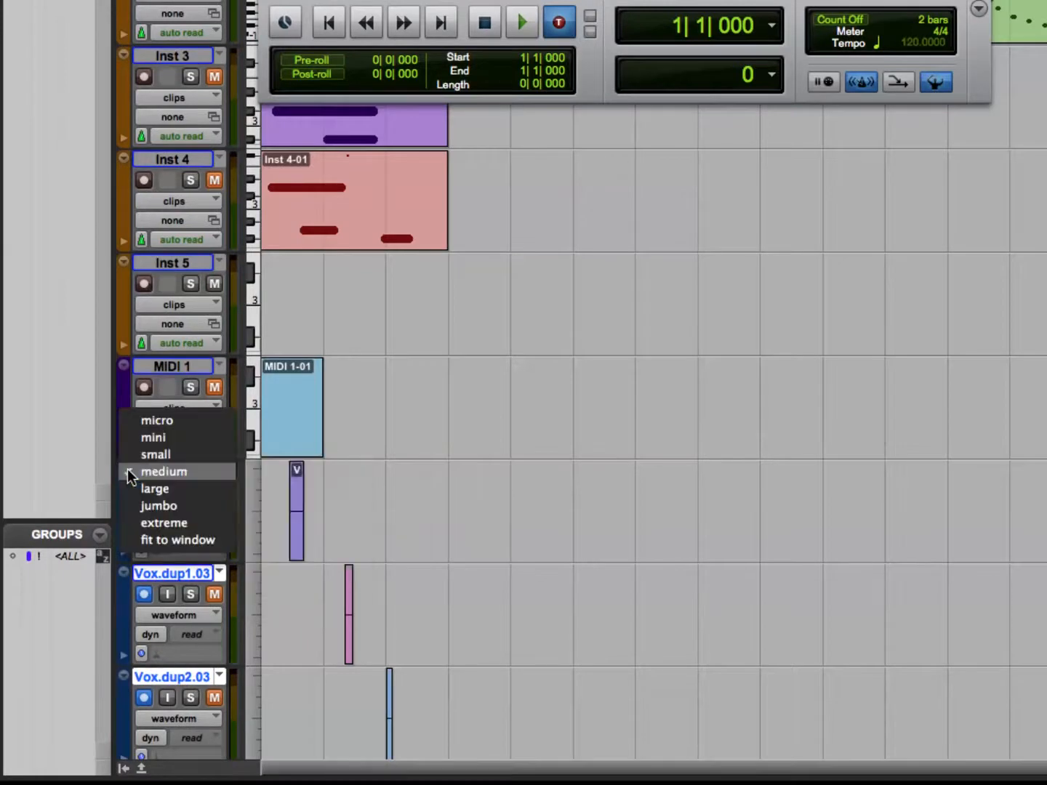
{"action": "left_click", "coordinate": [314, 485]}
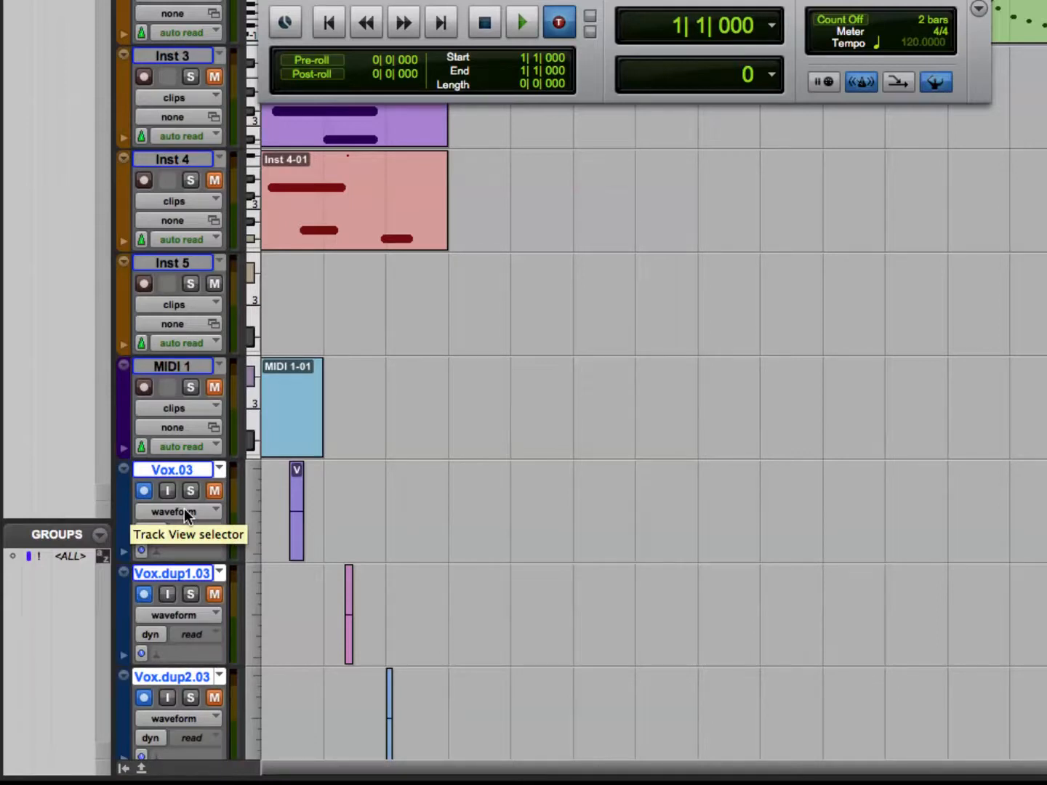
Mute the MIDI 1 and Inst 5 tracks.
{"action": "left_click", "coordinate": [214, 388]}
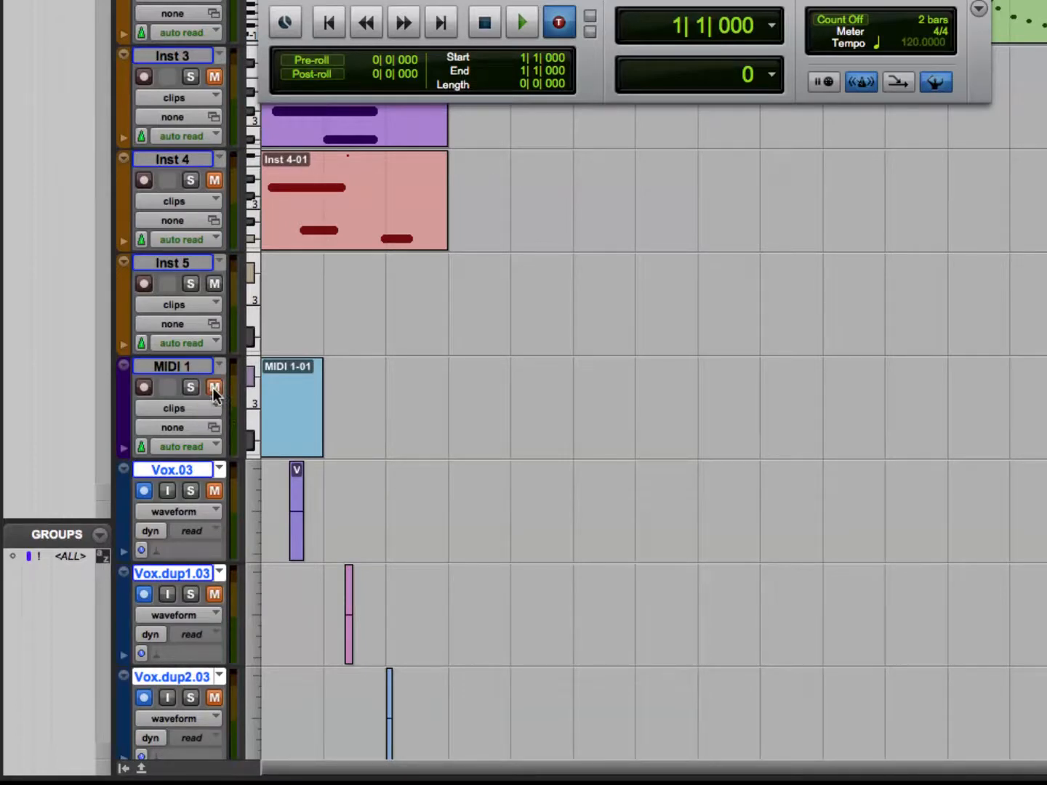
{"action": "left_click", "coordinate": [215, 284], "text": "alt"}
{"action": "left_click", "coordinate": [216, 288], "text": "alt"}
Delete the MIDI 1 track along with its active clips.
{"action": "left_click", "coordinate": [183, 365]}
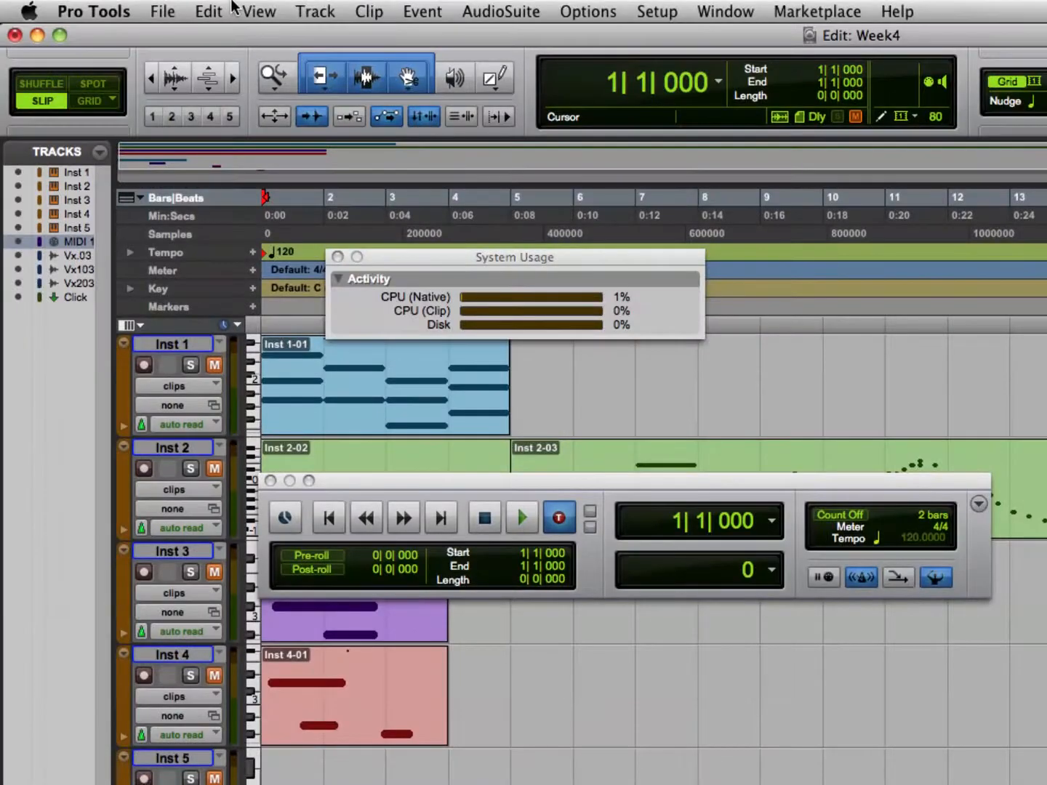
{"action": "left_click", "coordinate": [299, 12]}
{"action": "left_click", "coordinate": [343, 139]}
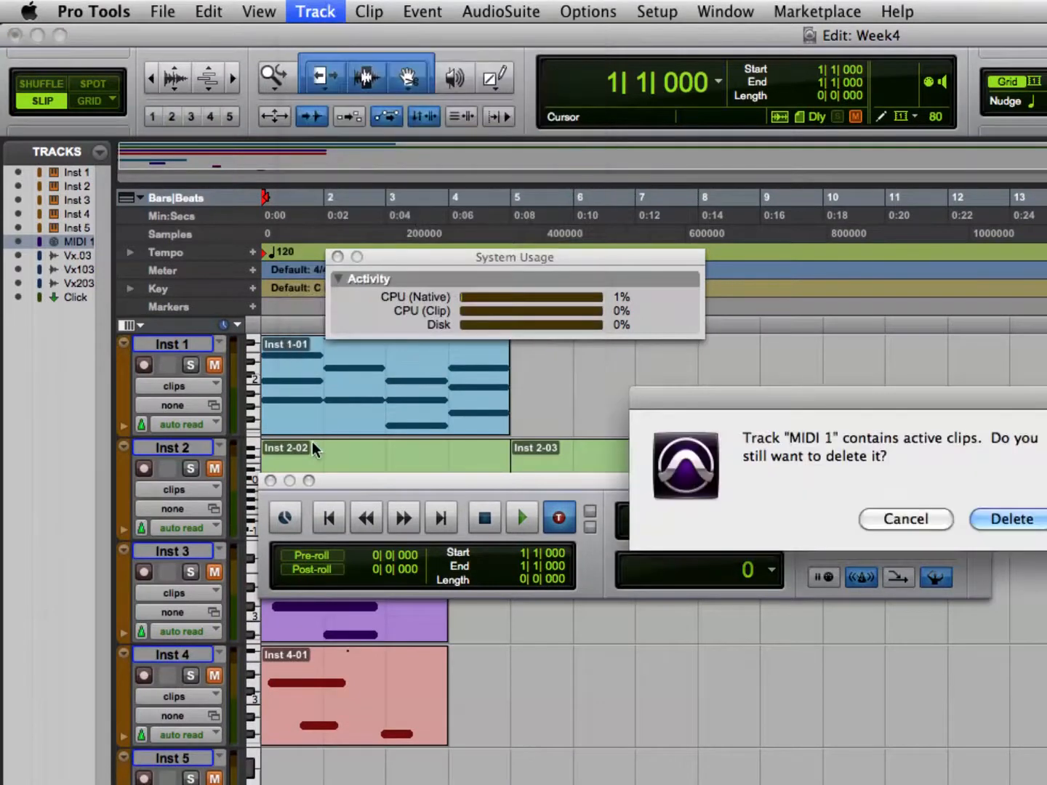
{"action": "left_click", "coordinate": [1027, 439]}
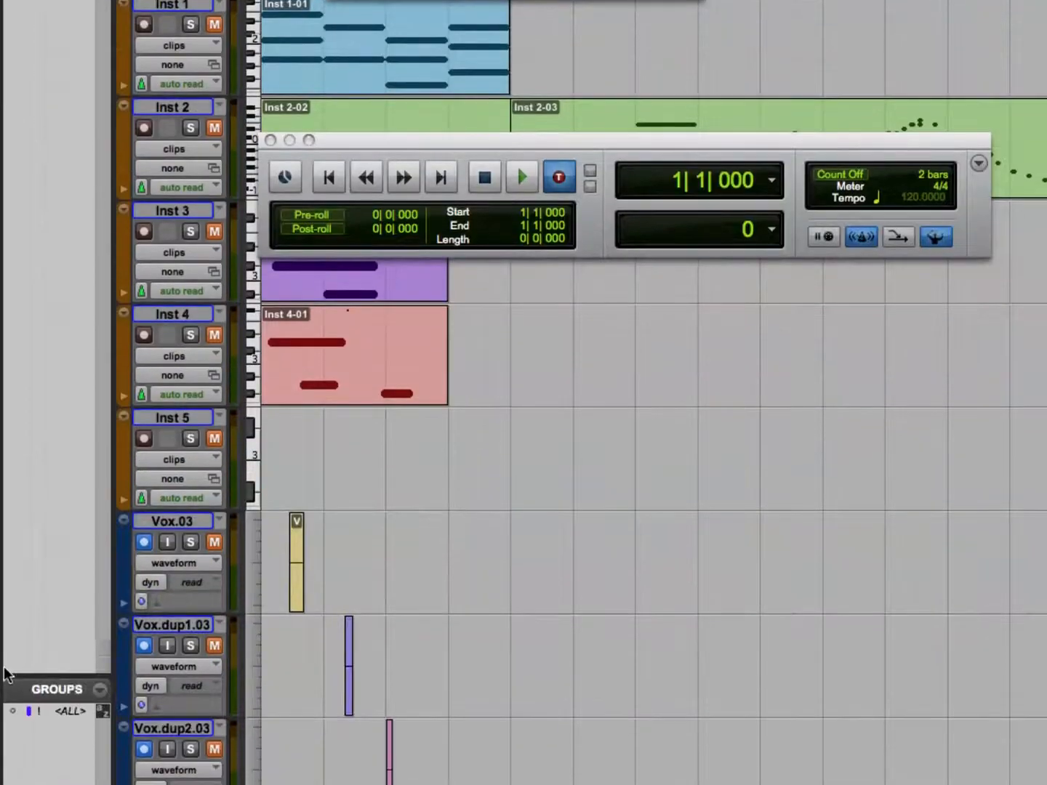
Toggle mute, solo and record-enable for all tracks at once, leaving every track unmuted and unsoloed.
{"action": "left_click", "coordinate": [215, 439]}
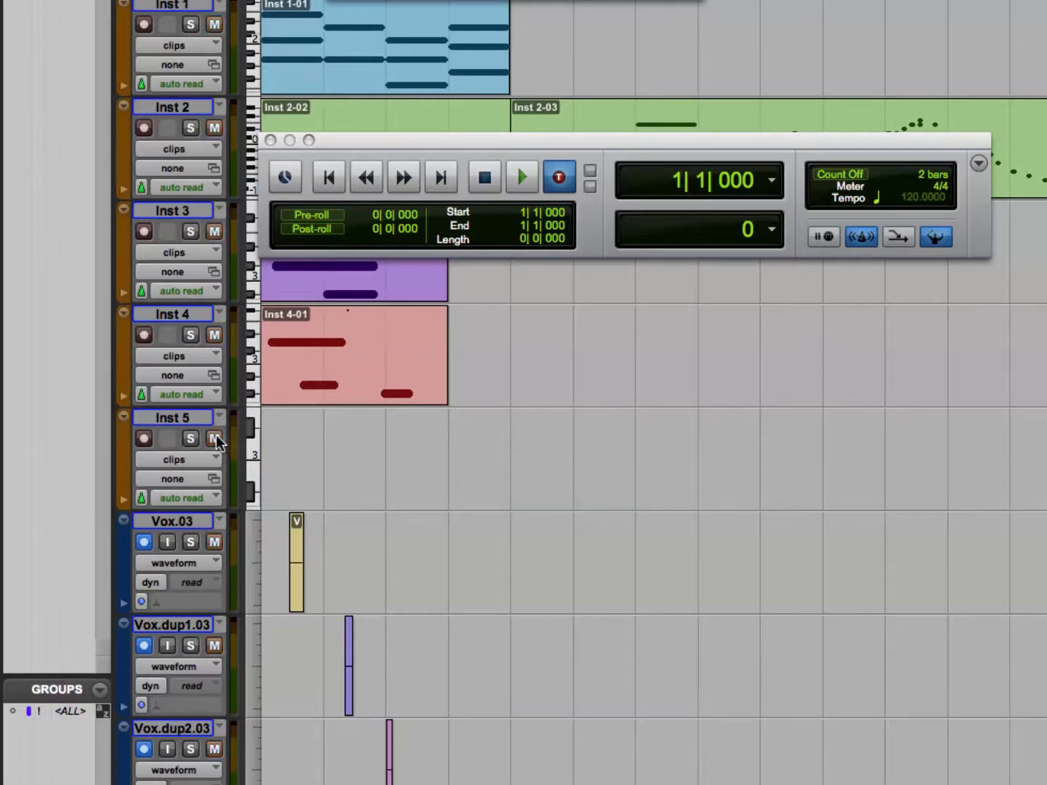
{"action": "left_click", "coordinate": [214, 439]}
{"action": "left_click", "coordinate": [215, 439], "text": "alt"}
{"action": "left_click", "coordinate": [189, 438], "text": "alt"}
{"action": "left_click", "coordinate": [188, 438], "text": "alt"}
{"action": "left_click", "coordinate": [143, 439], "text": "alt"}
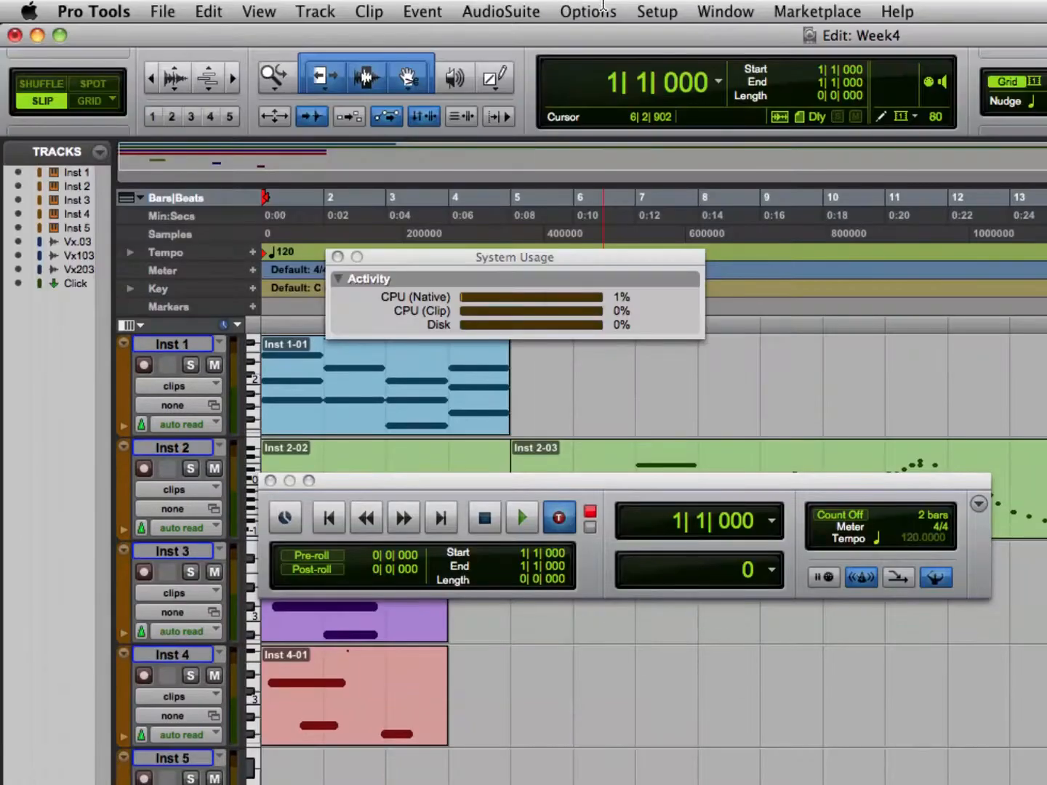
Turn off TrackPunch mode and disarm recording on all three Vox tracks at once.
{"action": "left_click", "coordinate": [603, 10]}
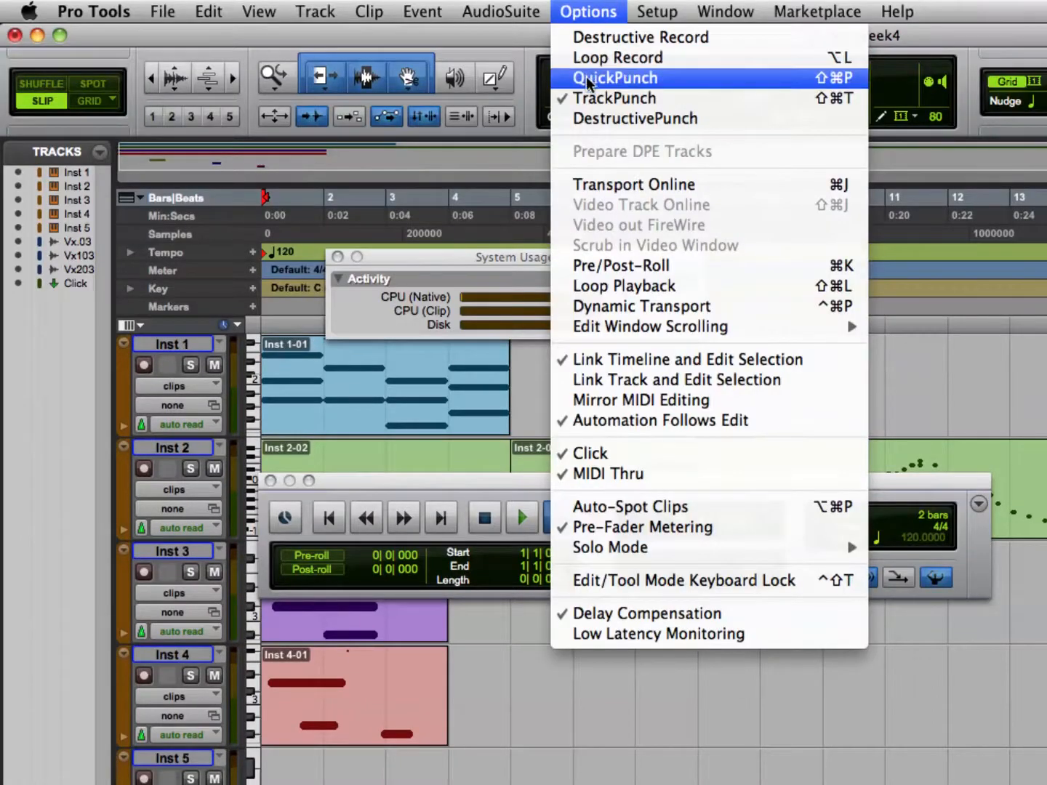
{"action": "left_click", "coordinate": [585, 96]}
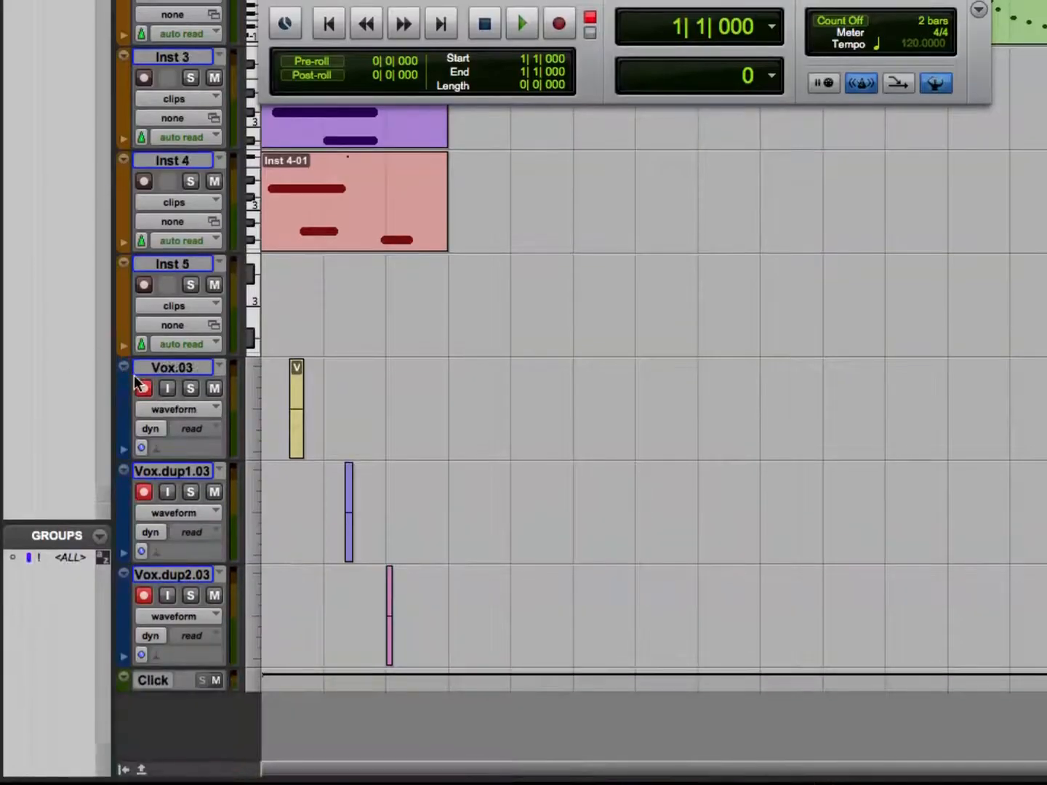
{"action": "left_click", "coordinate": [144, 389], "text": "alt"}
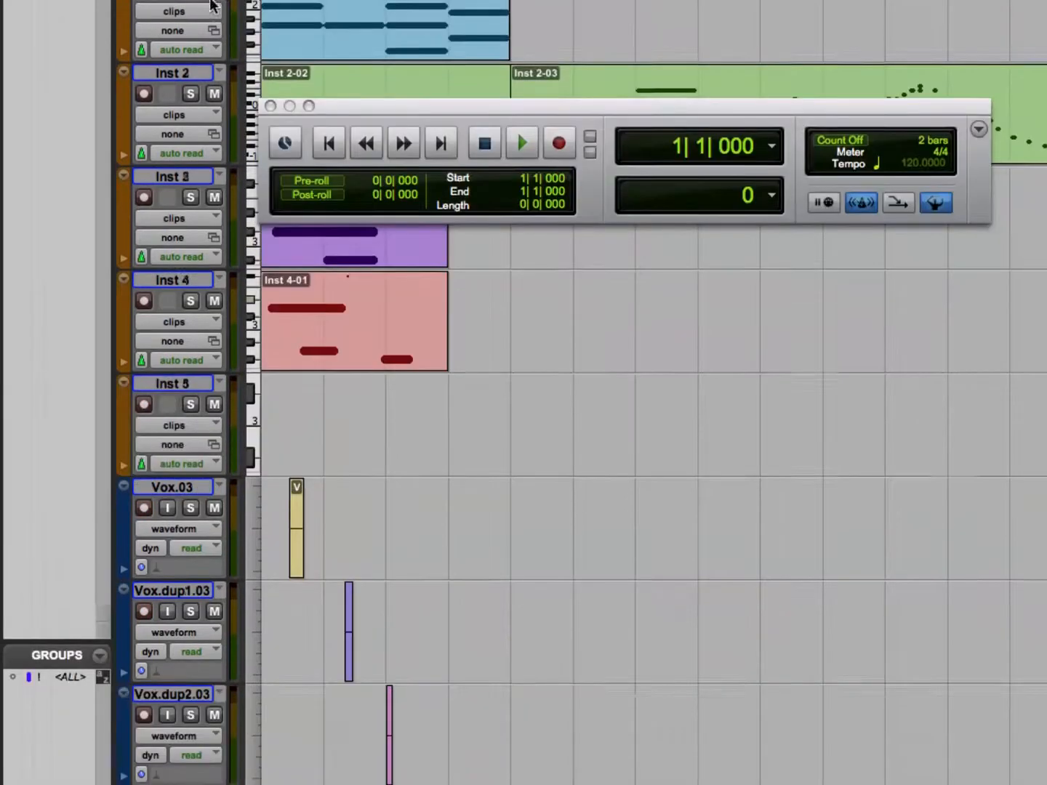
Create a new playlist on all tracks at once and switch every track back to its previous playlist.
{"action": "scroll", "coordinate": [214, 192], "scroll_direction": "right", "scroll_amount": 5}
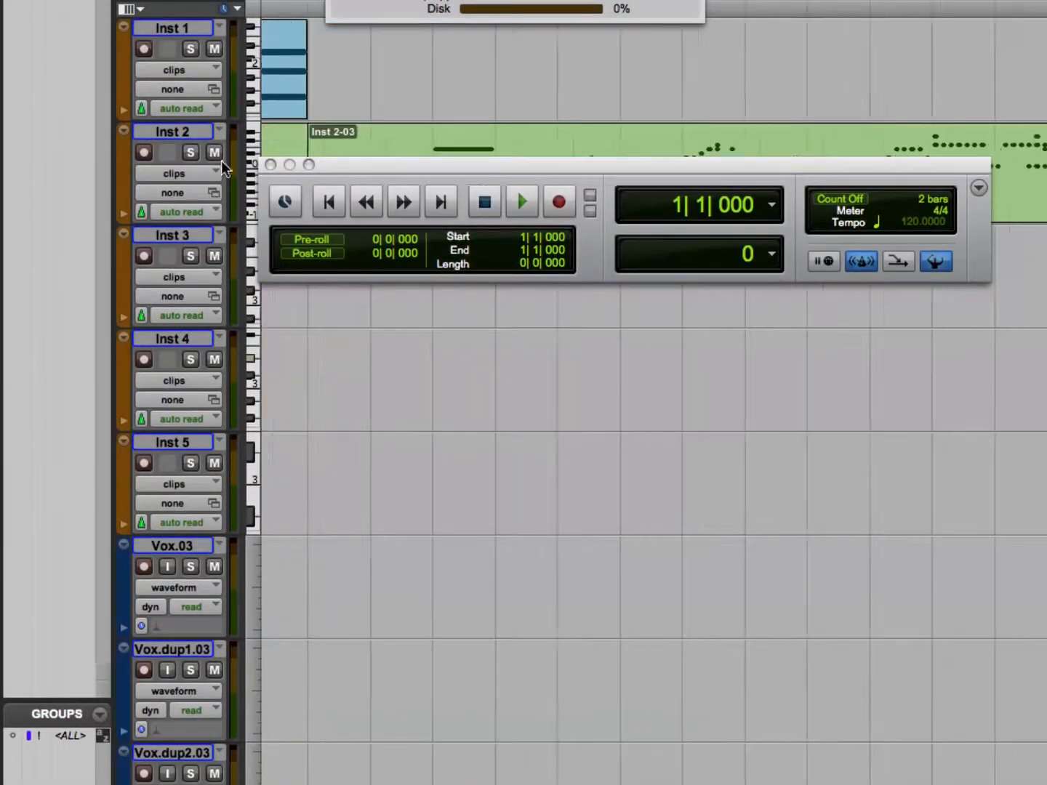
{"action": "left_click", "coordinate": [219, 28]}
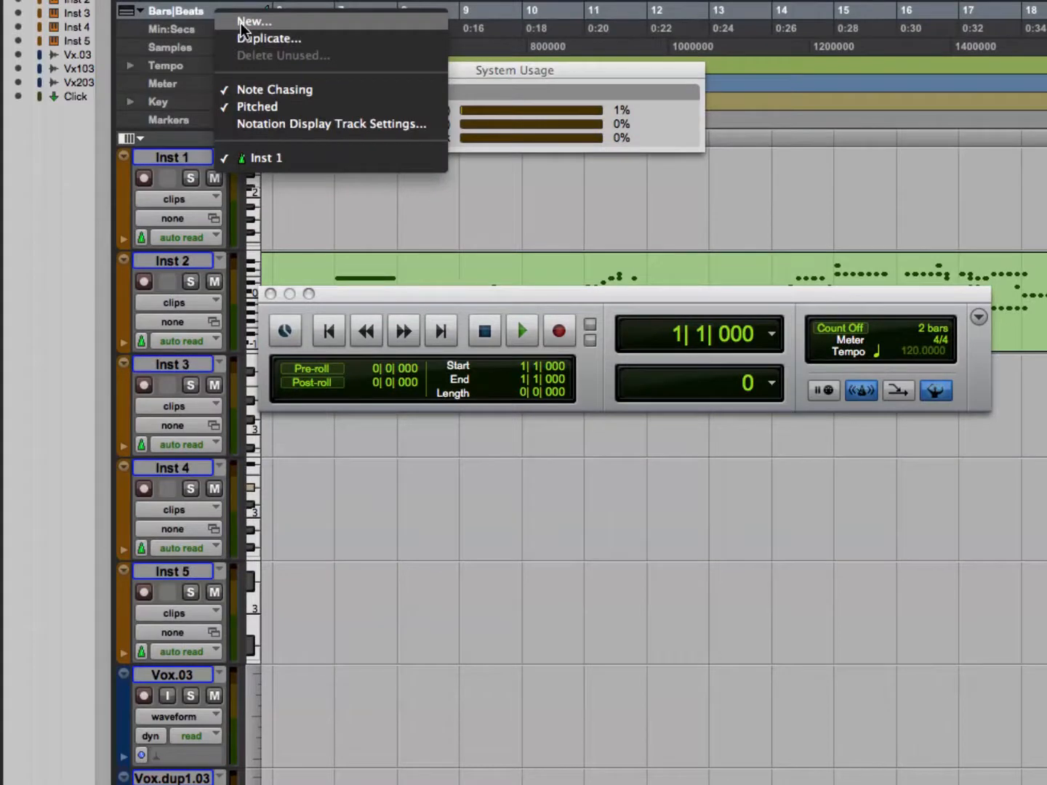
{"action": "left_click", "coordinate": [310, 224]}
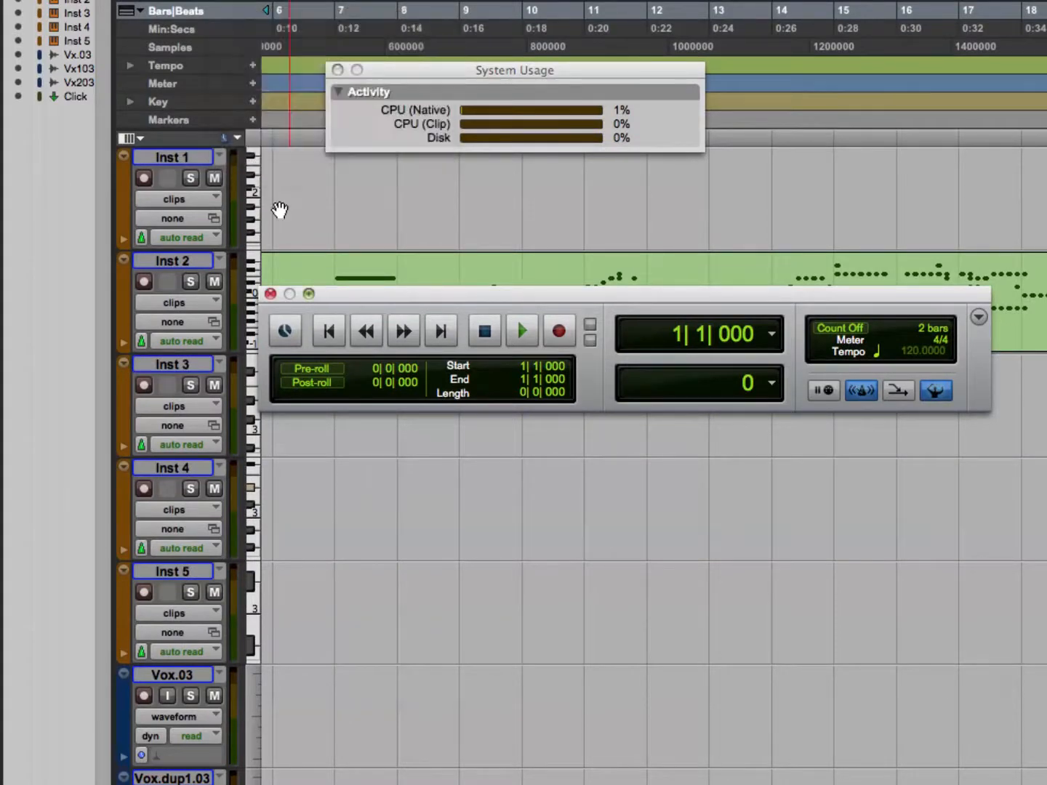
{"action": "left_click", "coordinate": [220, 158]}
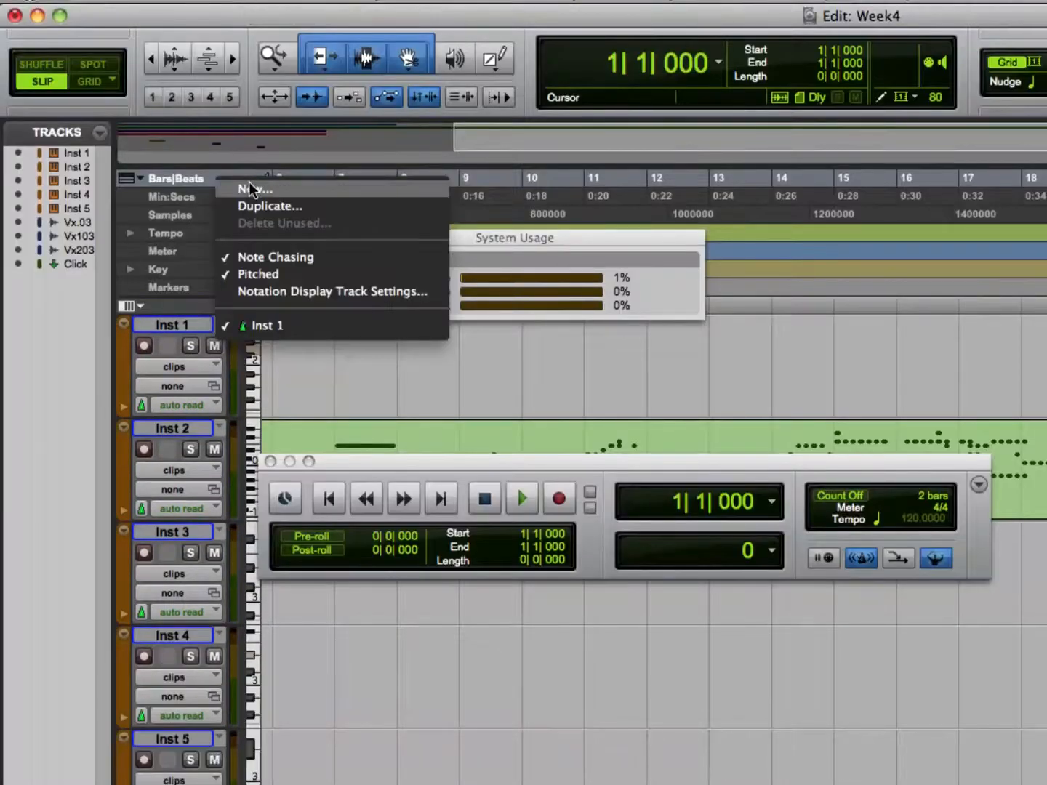
{"action": "left_click", "coordinate": [249, 17]}
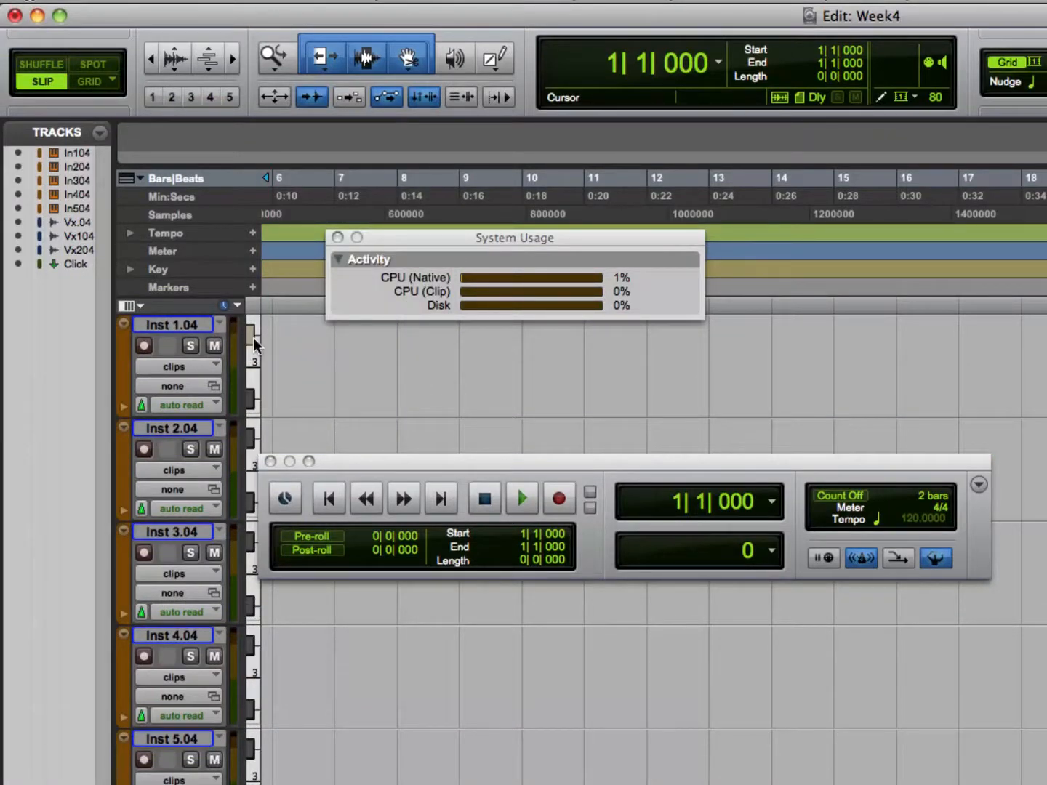
{"action": "key", "text": "shift+Up"}
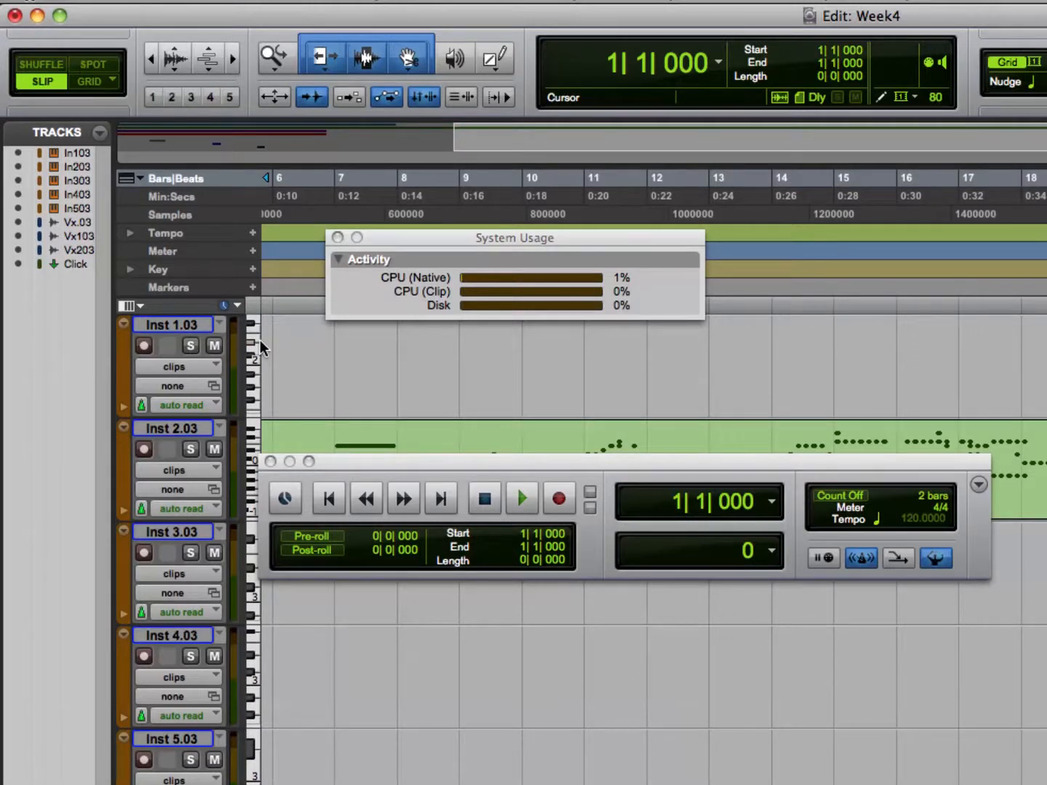
Examine the playlist options available on the Inst 1.03 and Vox.03 tracks.
{"action": "left_click", "coordinate": [219, 324]}
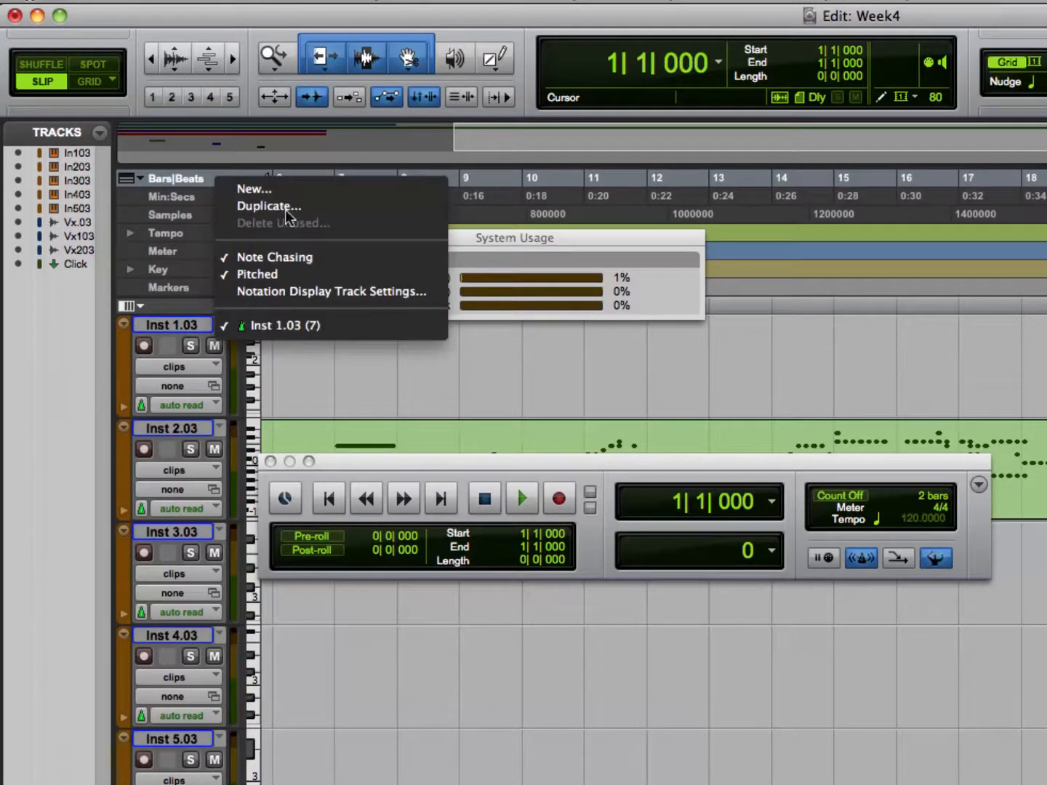
{"action": "left_click", "coordinate": [293, 386]}
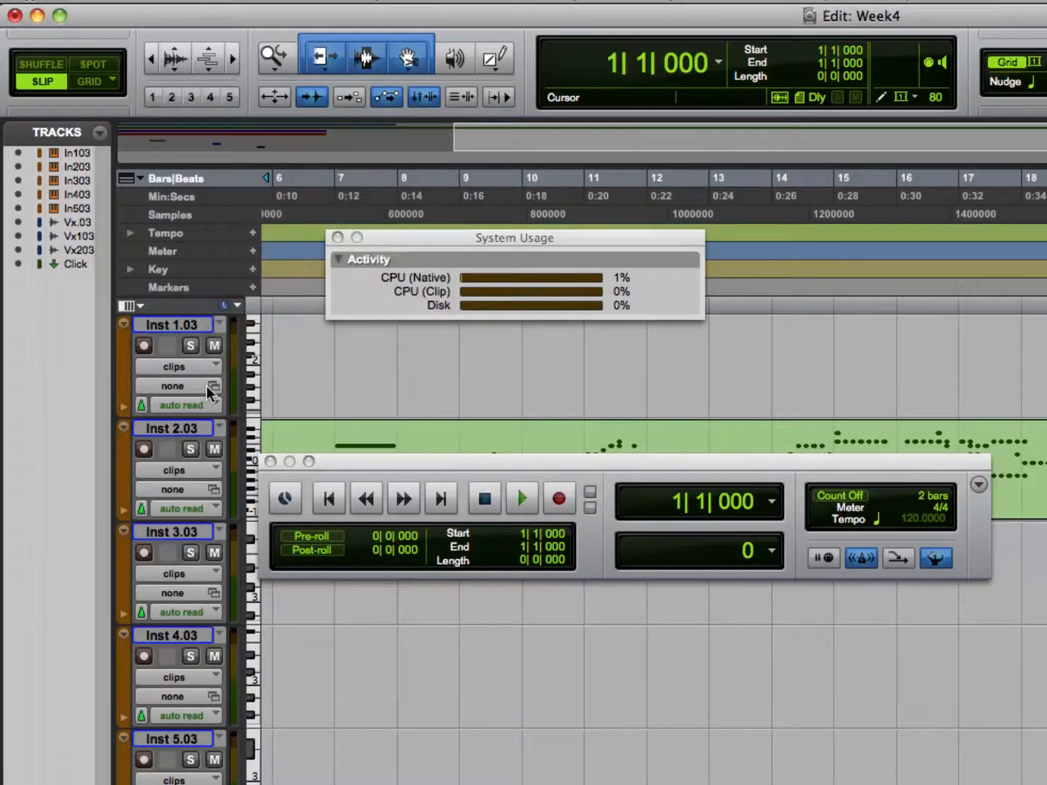
{"action": "left_click", "coordinate": [218, 323]}
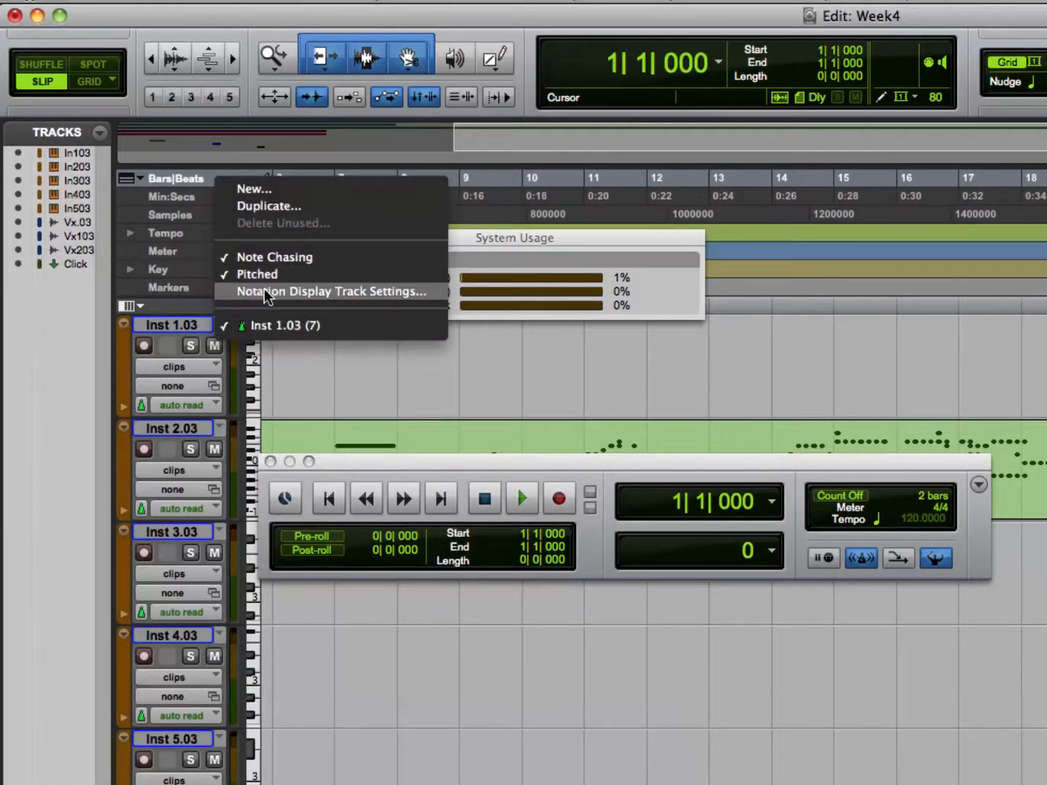
{"action": "left_click", "coordinate": [416, 384]}
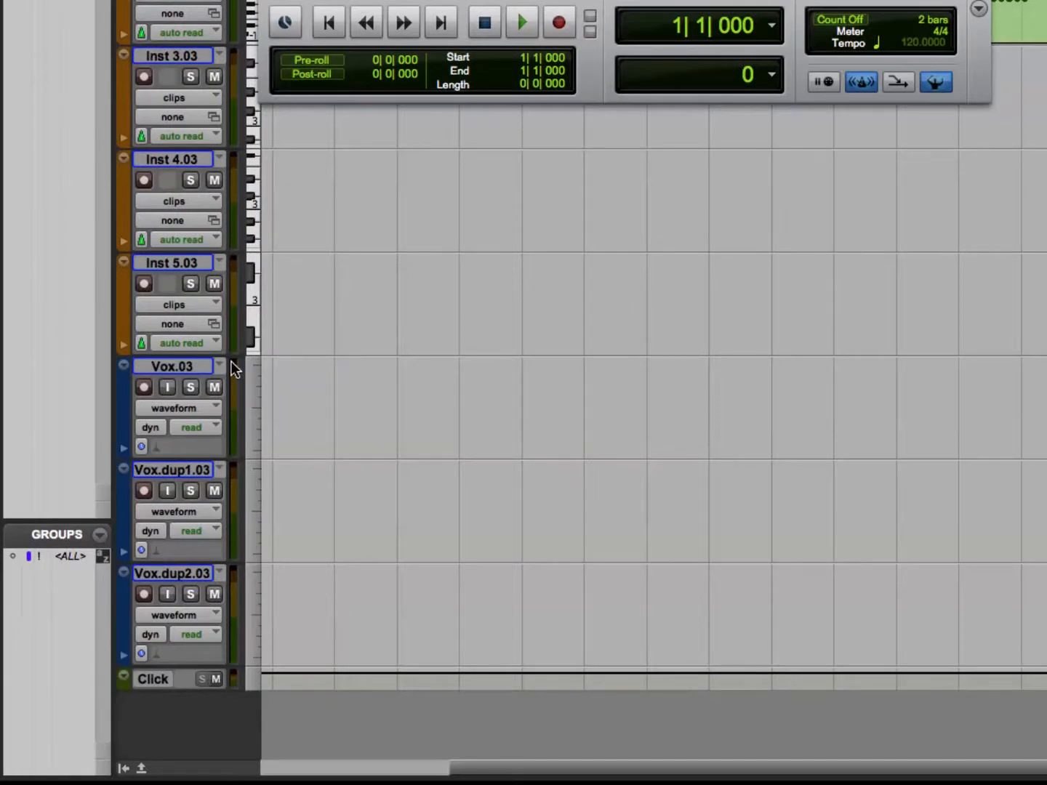
{"action": "left_click", "coordinate": [220, 367]}
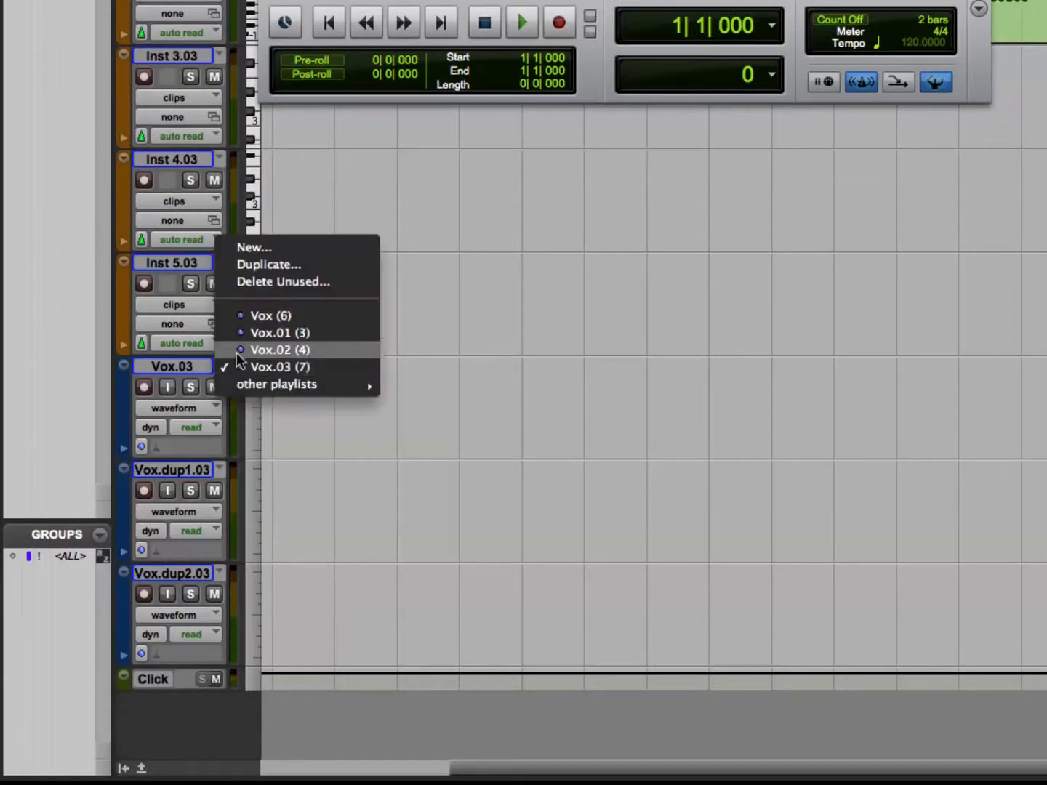
{"action": "left_click", "coordinate": [250, 433]}
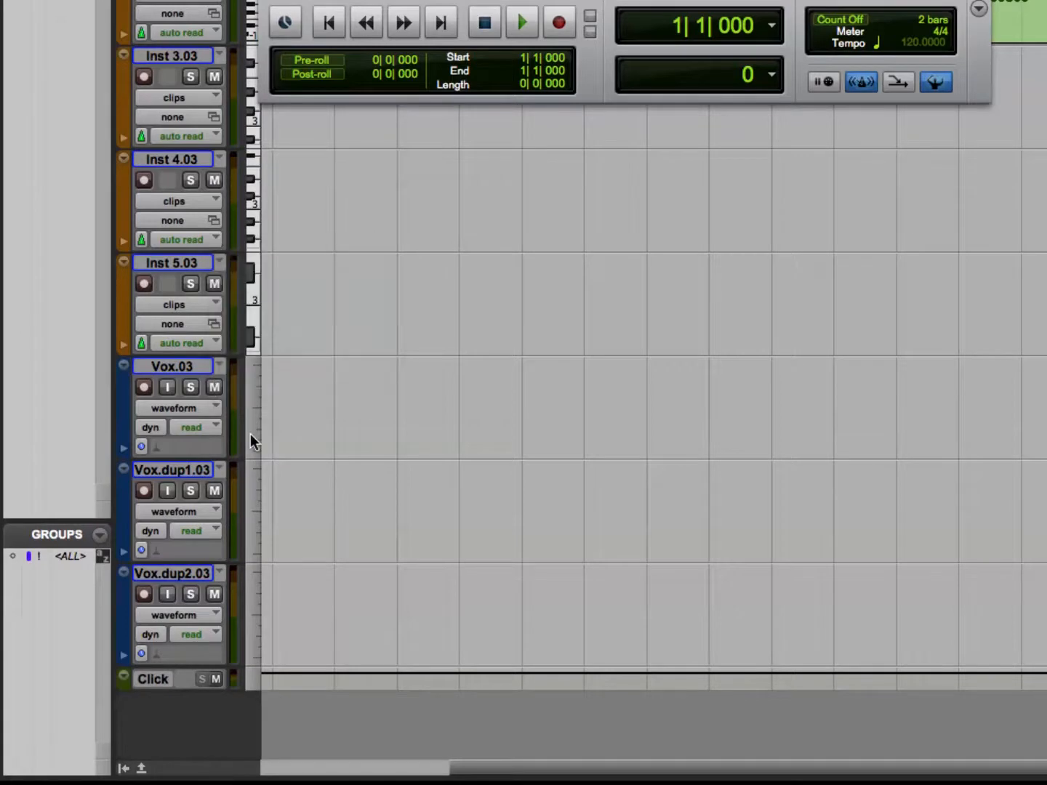
Switch the grouped tracks from waveform to volume view and to playlists view, and restore waveform view.
{"action": "left_click", "coordinate": [207, 409]}
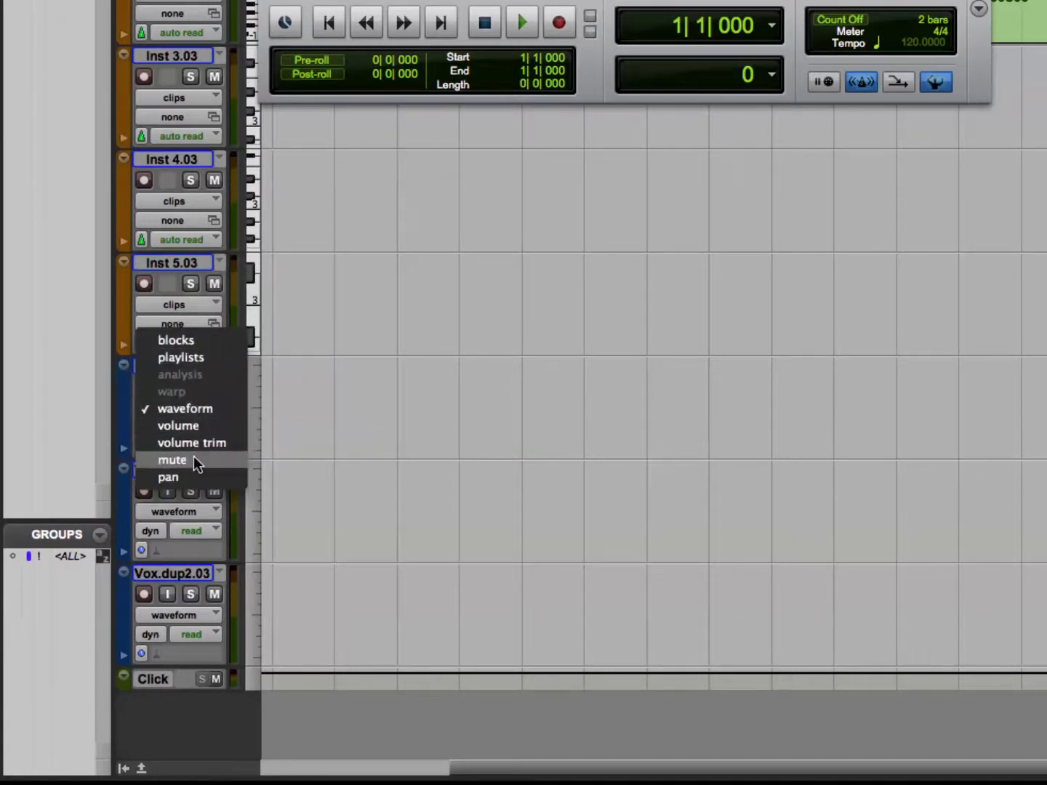
{"action": "left_click", "coordinate": [206, 426], "text": "alt"}
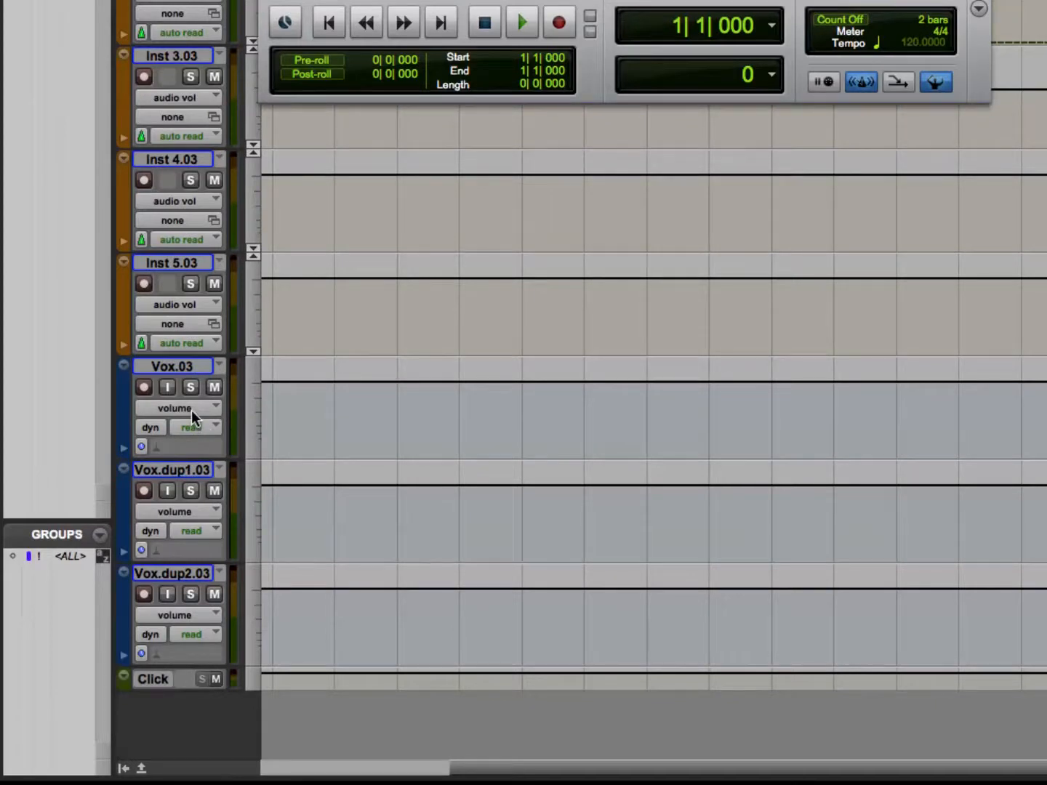
{"action": "left_click", "coordinate": [192, 410]}
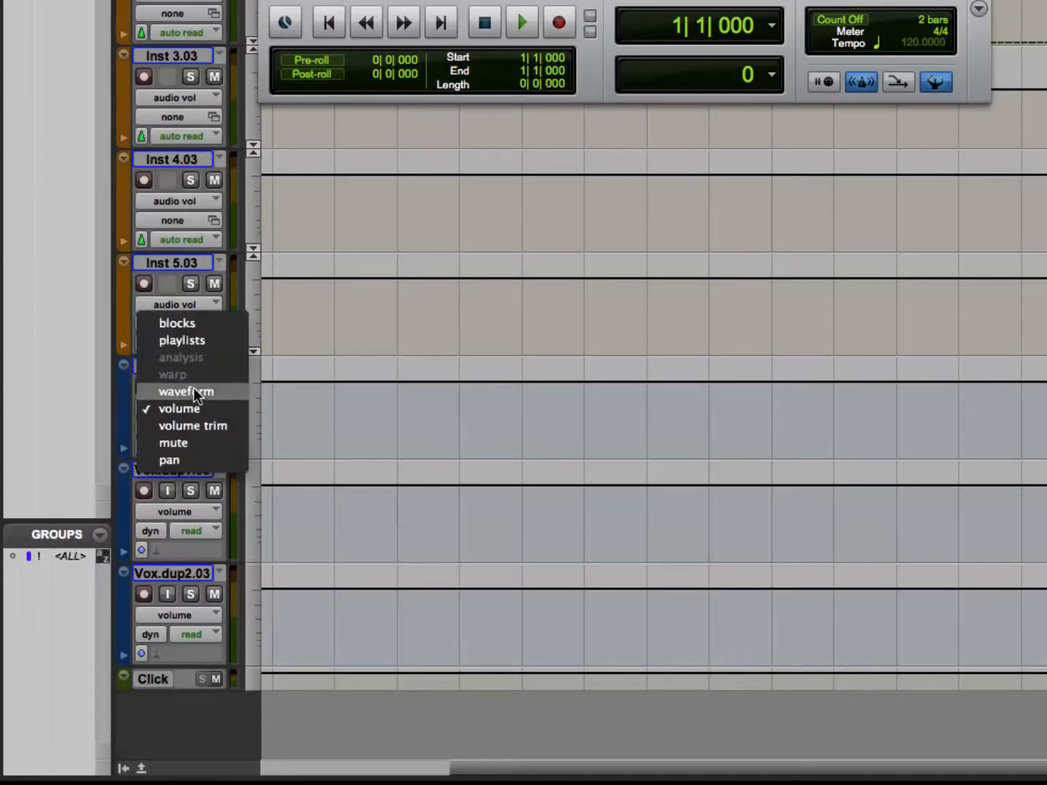
{"action": "left_click", "coordinate": [184, 335]}
{"action": "left_click", "coordinate": [178, 406]}
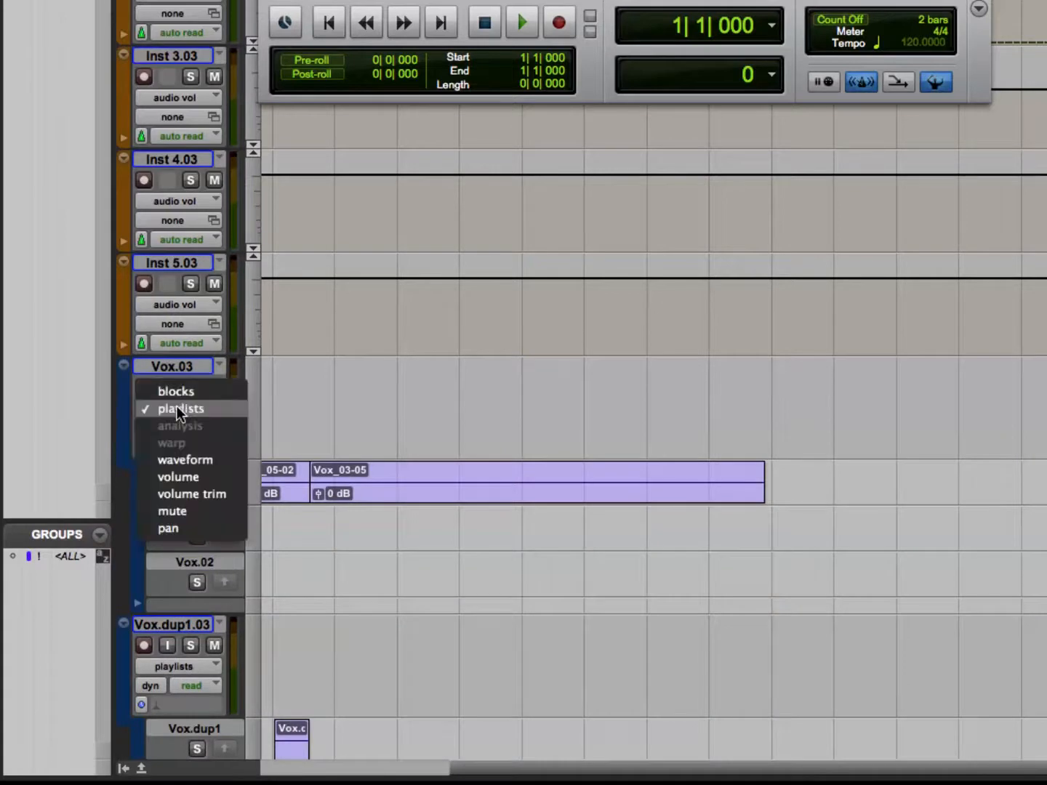
{"action": "left_click", "coordinate": [211, 460], "text": "alt"}
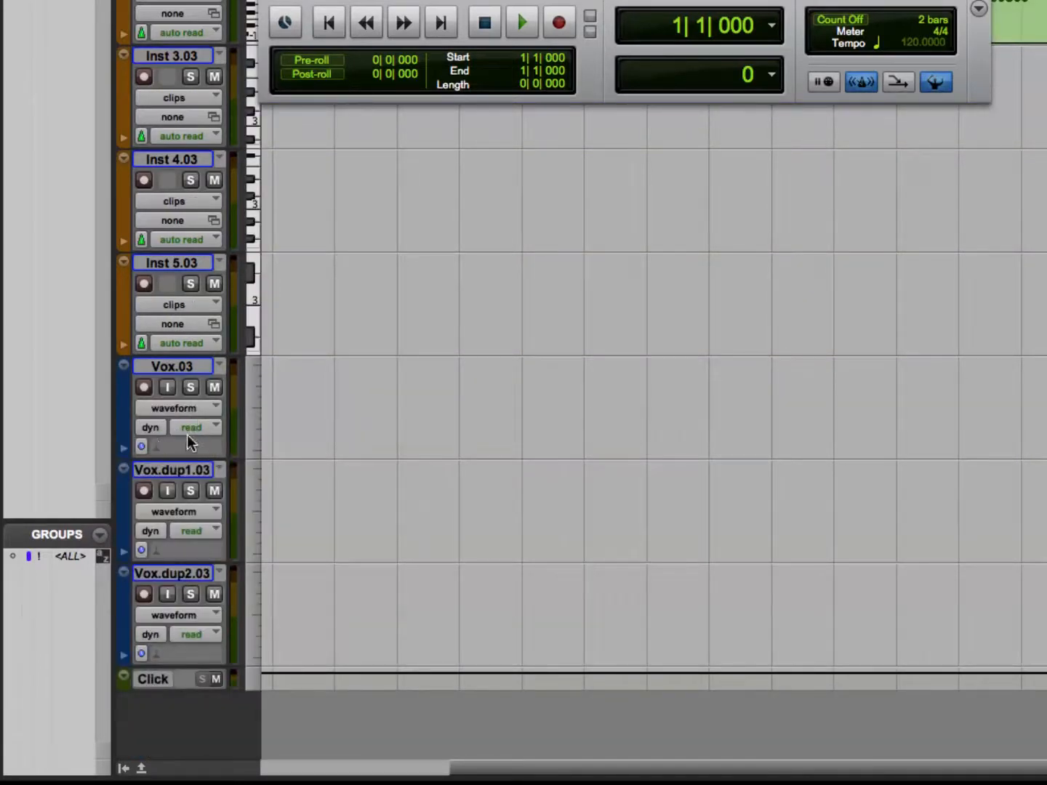
Set the automation mode of all grouped tracks to write and return it to read.
{"action": "left_click", "coordinate": [191, 429]}
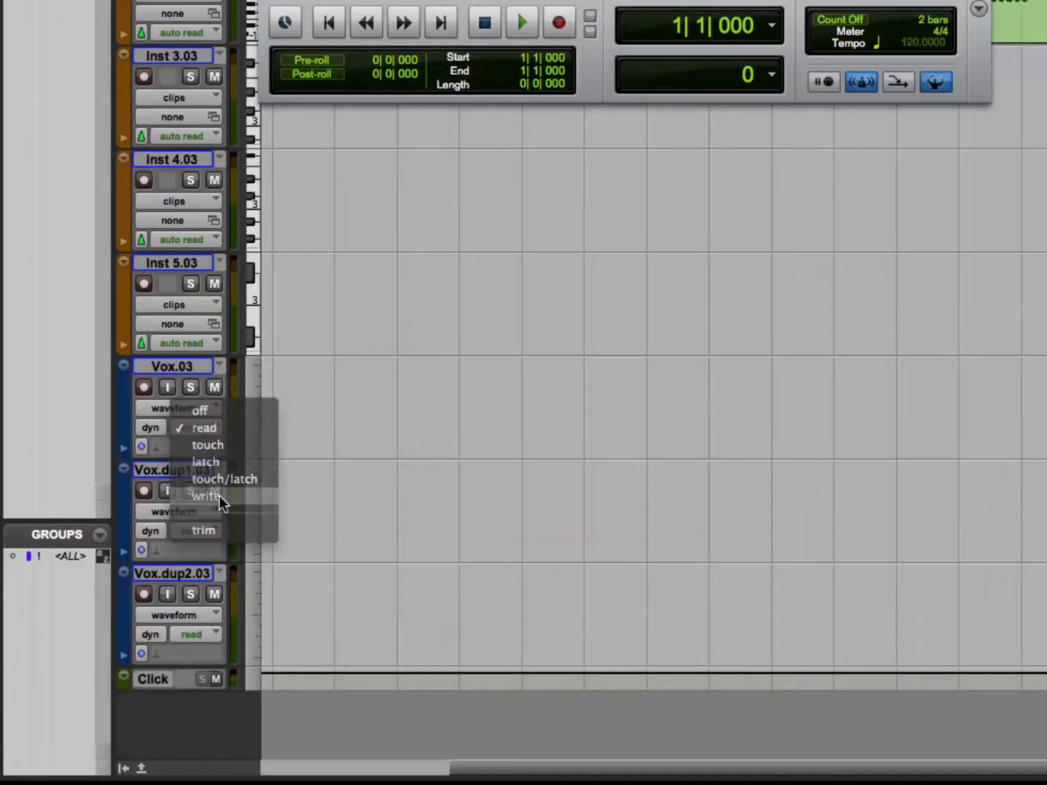
{"action": "left_click", "coordinate": [219, 495], "text": "alt"}
{"action": "left_click", "coordinate": [207, 429]}
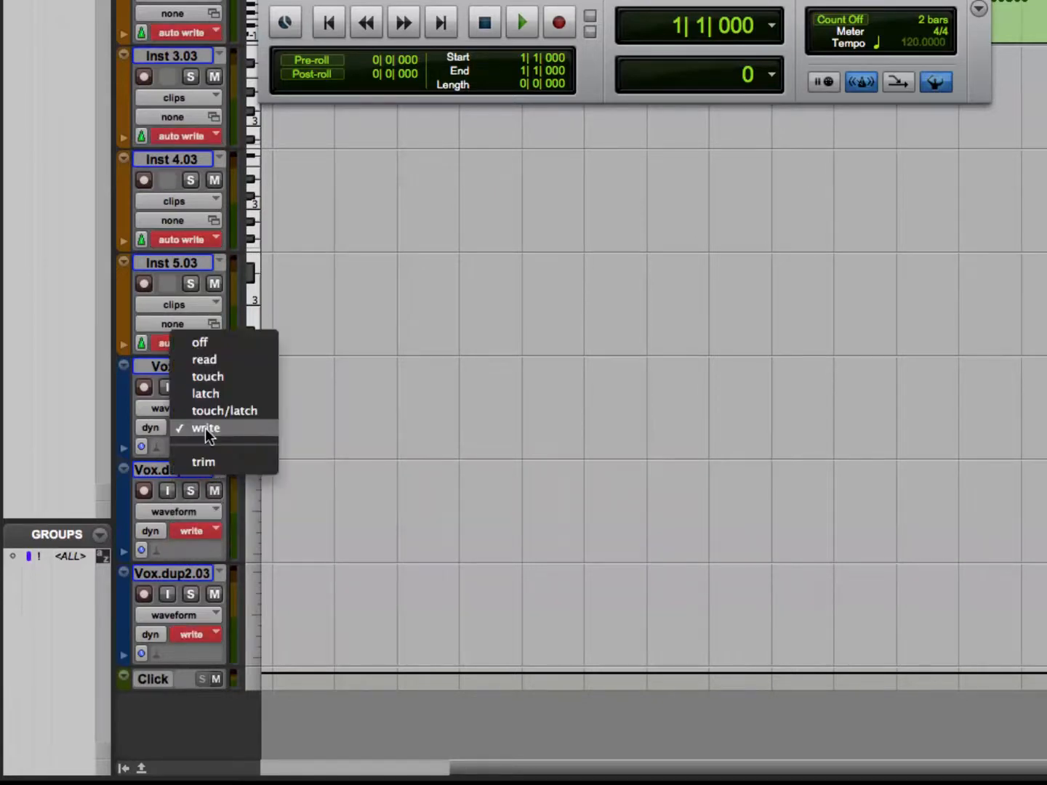
{"action": "left_click", "coordinate": [212, 360], "text": "alt"}
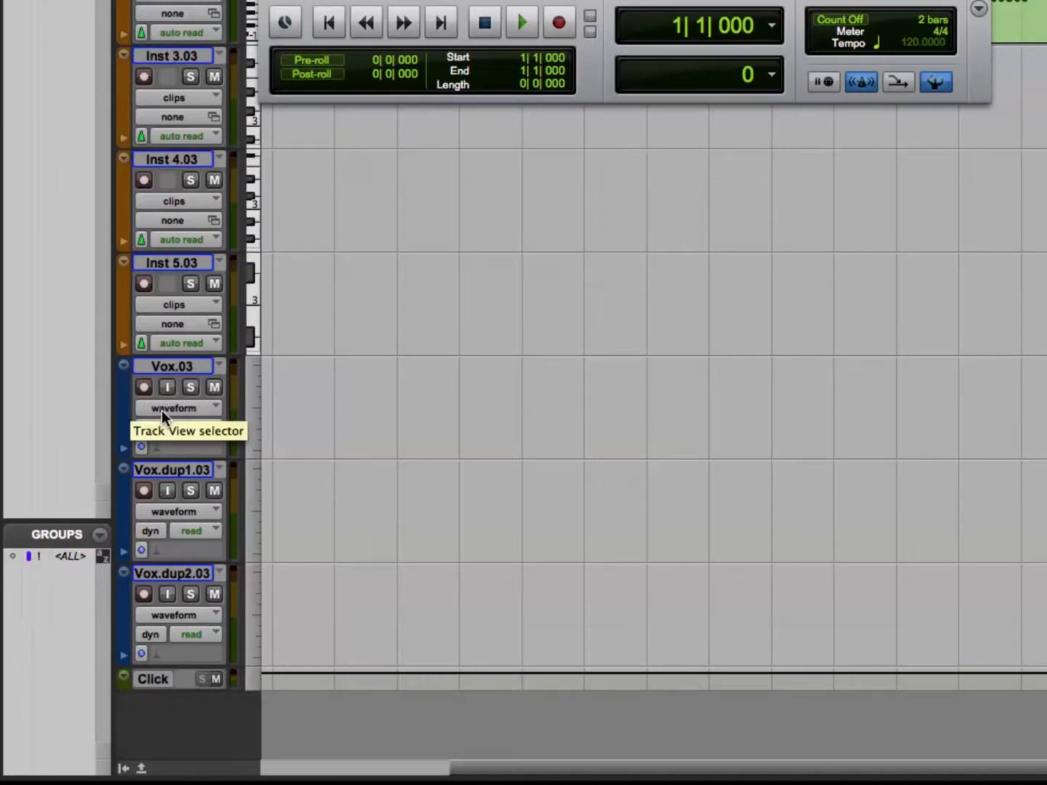
Zoom the timeline in horizontally and zoom far out to an overview of the session.
{"action": "key", "text": "t"}
{"action": "key", "text": "t"}
{"action": "key", "text": "t"}
{"action": "key", "text": "t"}
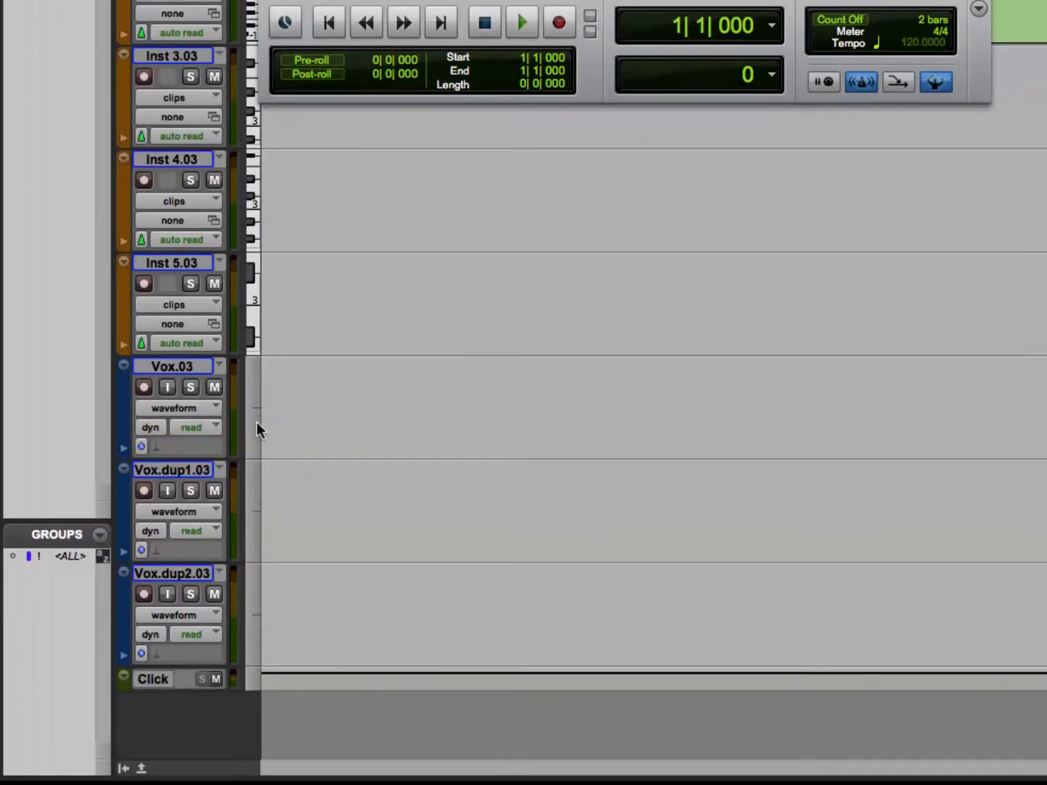
{"action": "key", "text": "r"}
{"action": "key", "text": "r"}
{"action": "key", "text": "r"}
{"action": "key", "text": "r"}
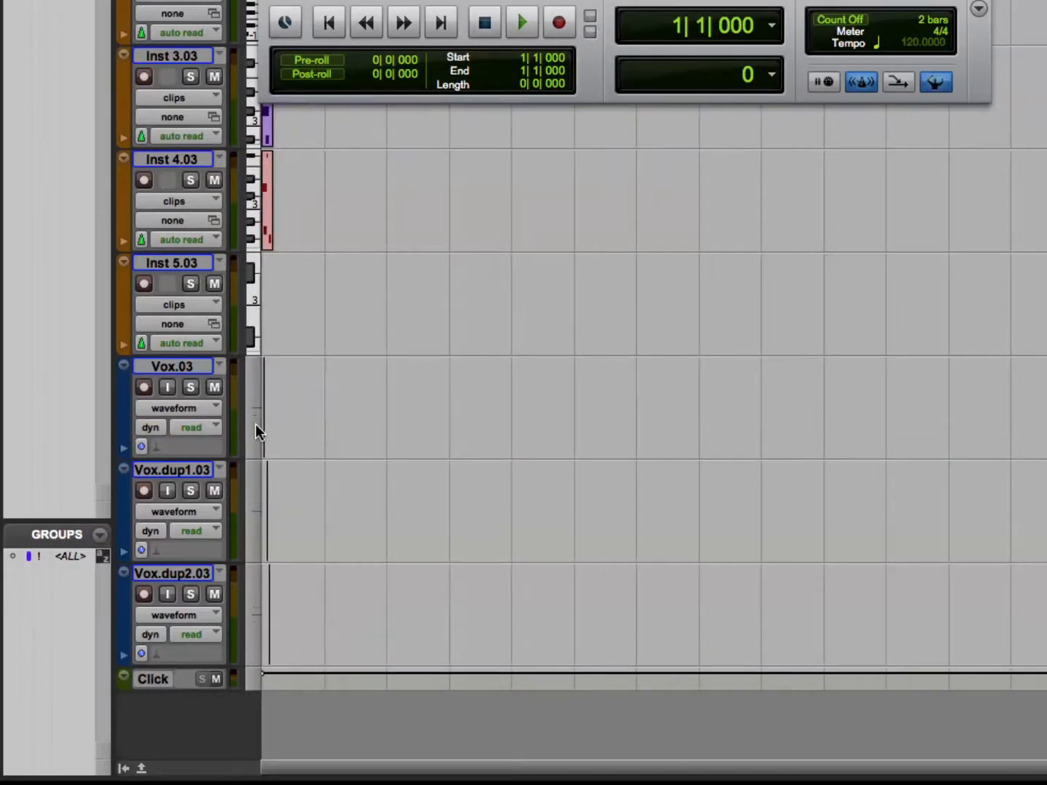
Scroll horizontally back and forth along the session timeline, ending at the session start.
{"action": "scroll", "coordinate": [255, 424], "scroll_direction": "right", "scroll_amount": 5}
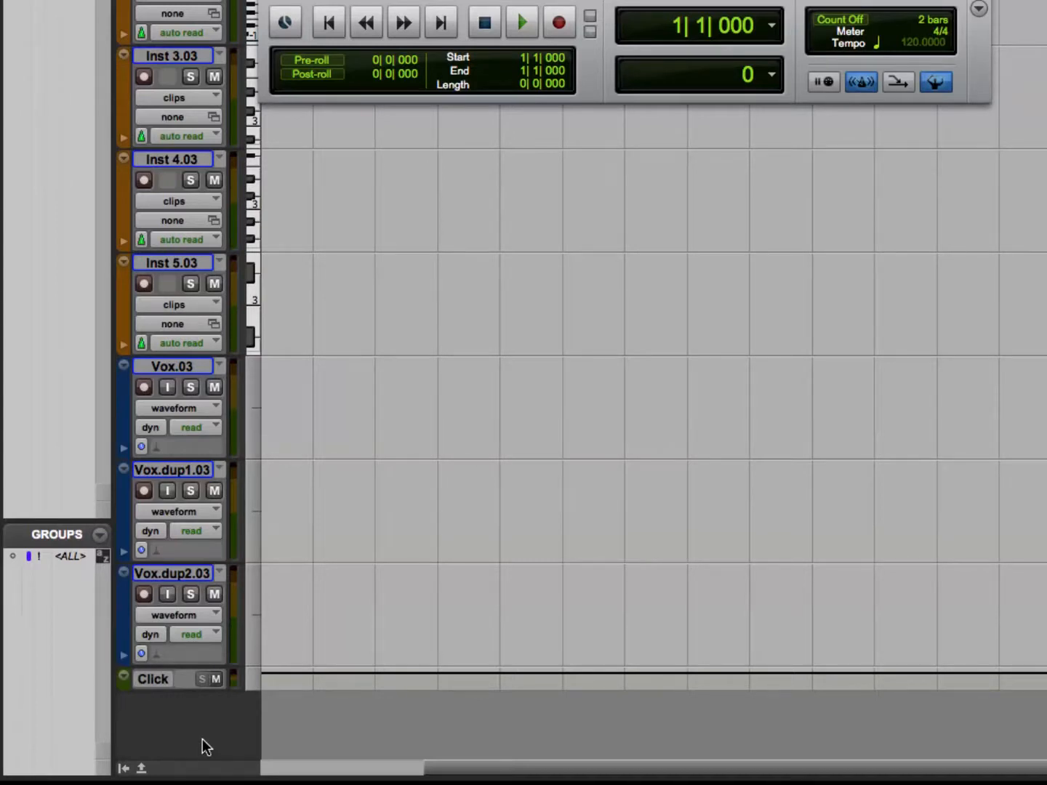
{"action": "scroll", "coordinate": [202, 739], "scroll_direction": "right", "scroll_amount": 8}
{"action": "scroll", "coordinate": [203, 739], "scroll_direction": "left", "scroll_amount": 10}
{"action": "scroll", "coordinate": [201, 738], "scroll_direction": "right", "scroll_amount": 4}
{"action": "scroll", "coordinate": [202, 739], "scroll_direction": "left", "scroll_amount": 4}
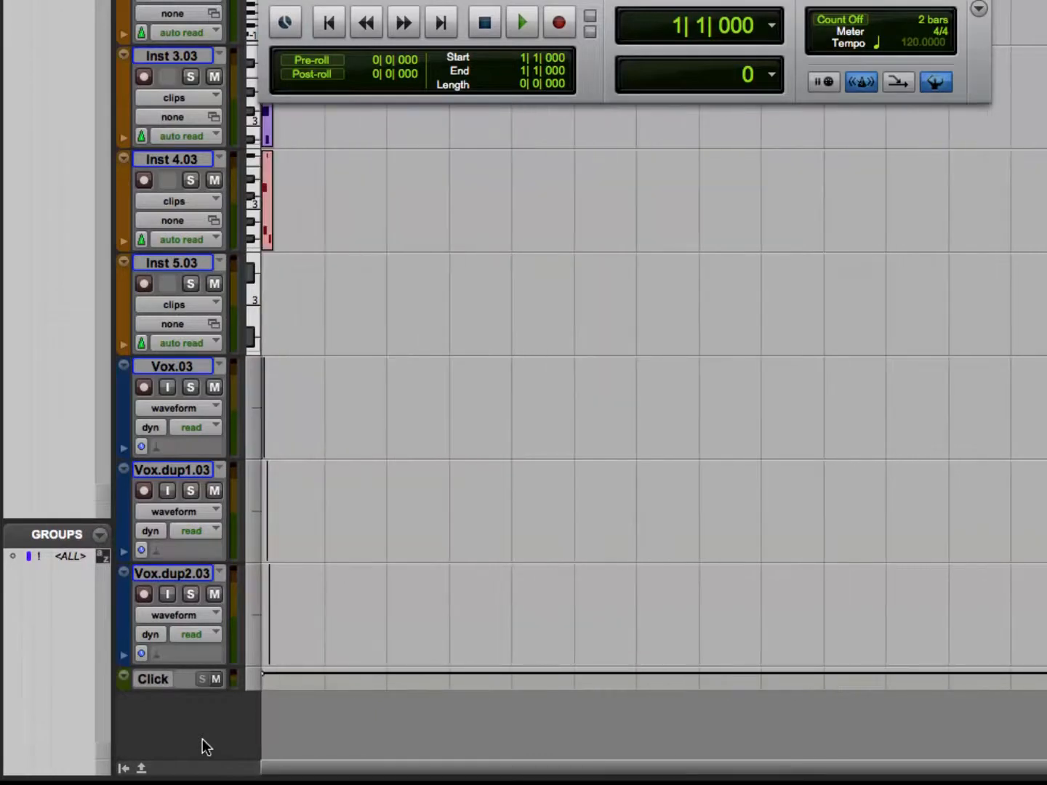
{"action": "scroll", "coordinate": [203, 739], "scroll_direction": "right", "scroll_amount": 10}
{"action": "scroll", "coordinate": [202, 738], "scroll_direction": "left", "scroll_amount": 10}
{"action": "scroll", "coordinate": [203, 740], "scroll_direction": "right", "scroll_amount": 8}
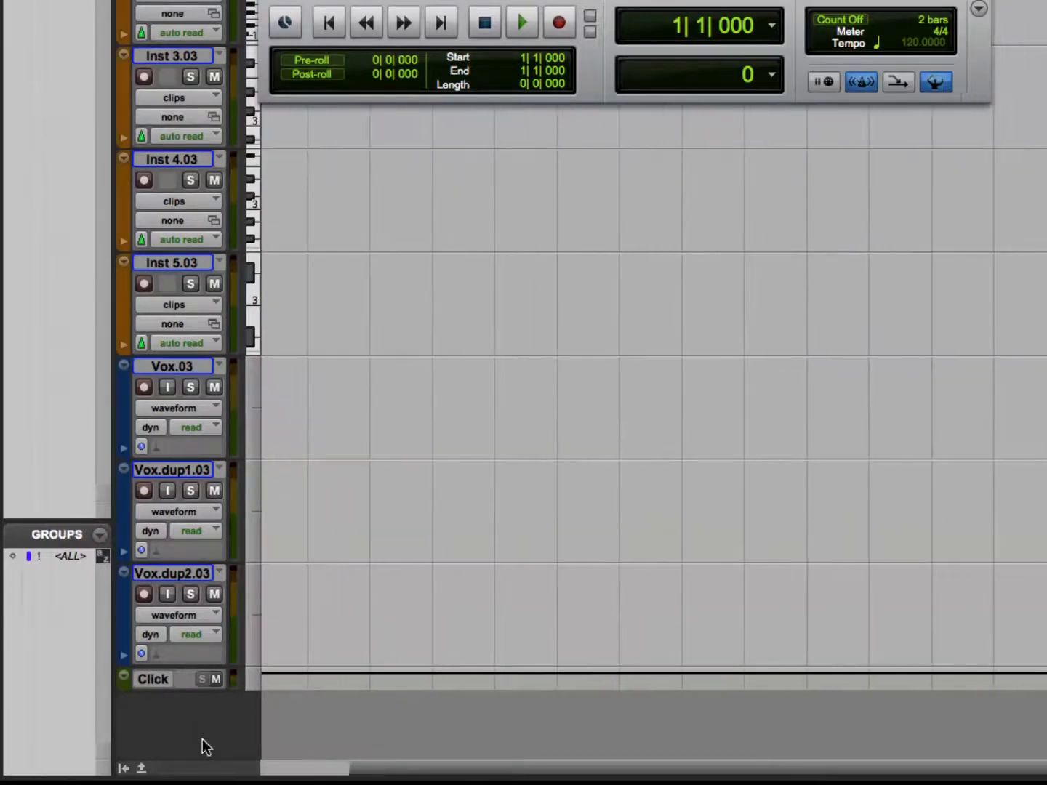
{"action": "scroll", "coordinate": [203, 740], "scroll_direction": "left", "scroll_amount": 8}
{"action": "scroll", "coordinate": [203, 739], "scroll_direction": "right", "scroll_amount": 8}
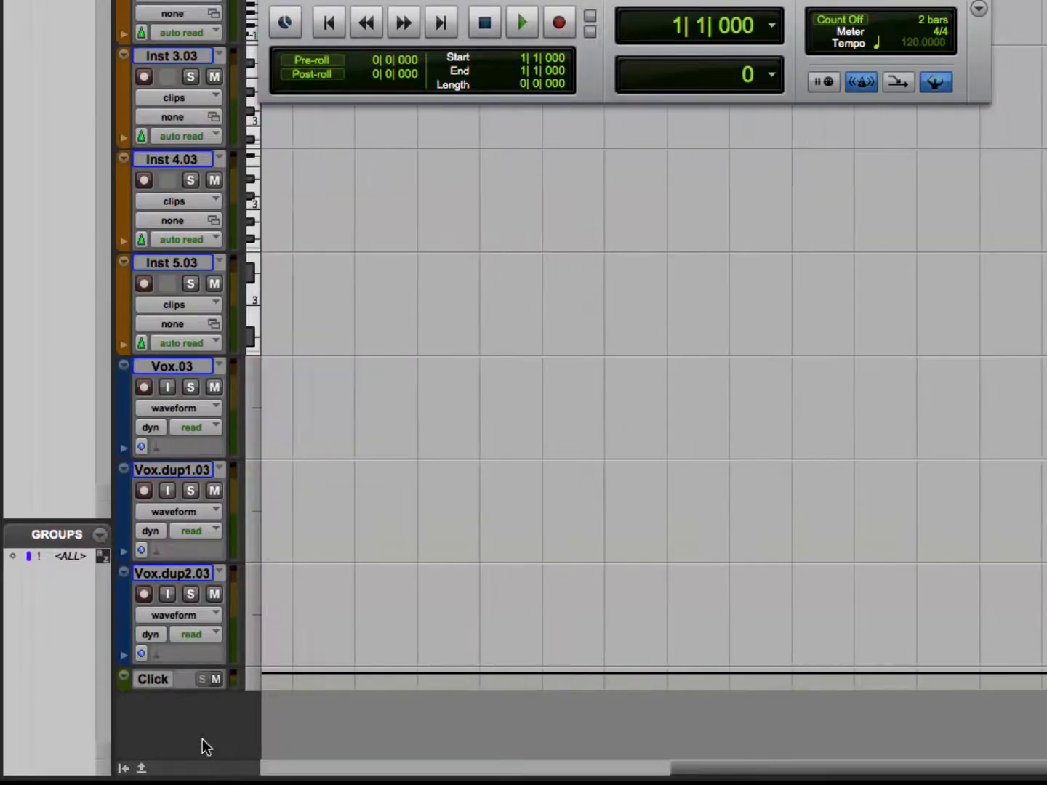
{"action": "scroll", "coordinate": [202, 738], "scroll_direction": "left", "scroll_amount": 8}
{"action": "scroll", "coordinate": [202, 739], "scroll_direction": "right", "scroll_amount": 8}
{"action": "scroll", "coordinate": [202, 739], "scroll_direction": "left", "scroll_amount": 8}
{"action": "scroll", "coordinate": [202, 739], "scroll_direction": "right", "scroll_amount": 8}
{"action": "scroll", "coordinate": [201, 739], "scroll_direction": "left", "scroll_amount": 8}
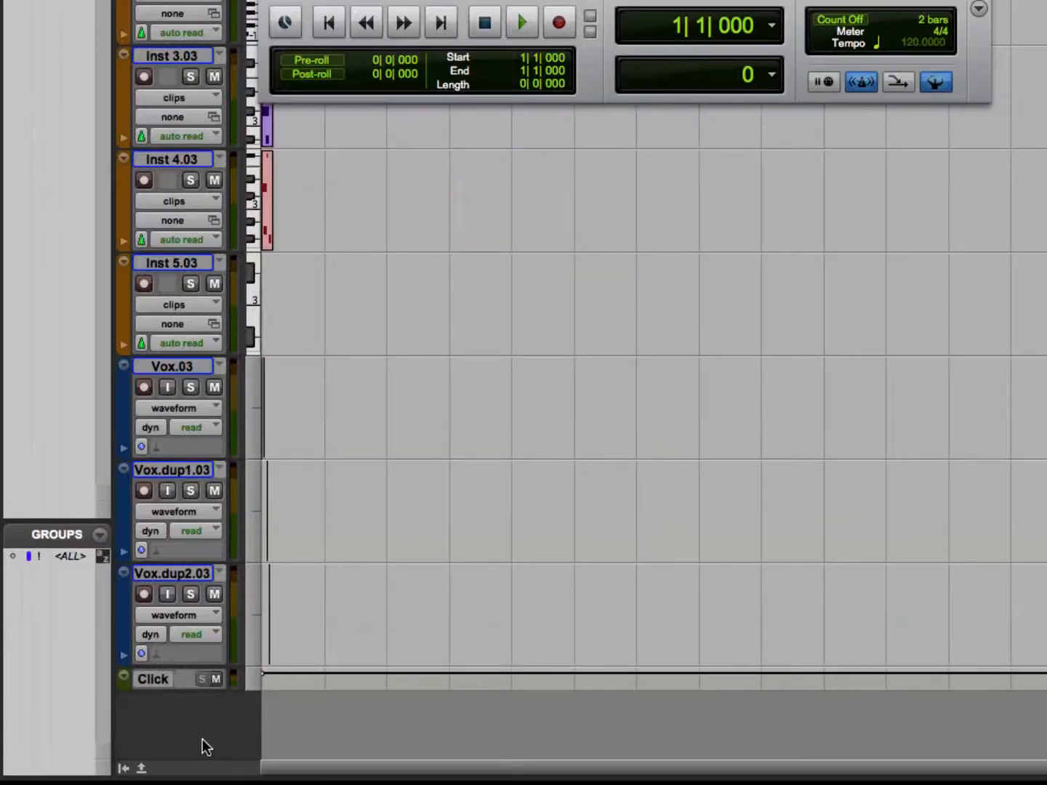
{"action": "scroll", "coordinate": [201, 738], "scroll_direction": "right", "scroll_amount": 8}
{"action": "scroll", "coordinate": [202, 738], "scroll_direction": "left", "scroll_amount": 8}
Zoom horizontally in and out on the clips near the session start, finishing close on the Vox.03 clip.
{"action": "key", "text": "super+]"}
{"action": "scroll", "coordinate": [202, 736], "scroll_direction": "down", "scroll_amount": 3}
{"action": "scroll", "coordinate": [202, 738], "scroll_direction": "up", "scroll_amount": 11}
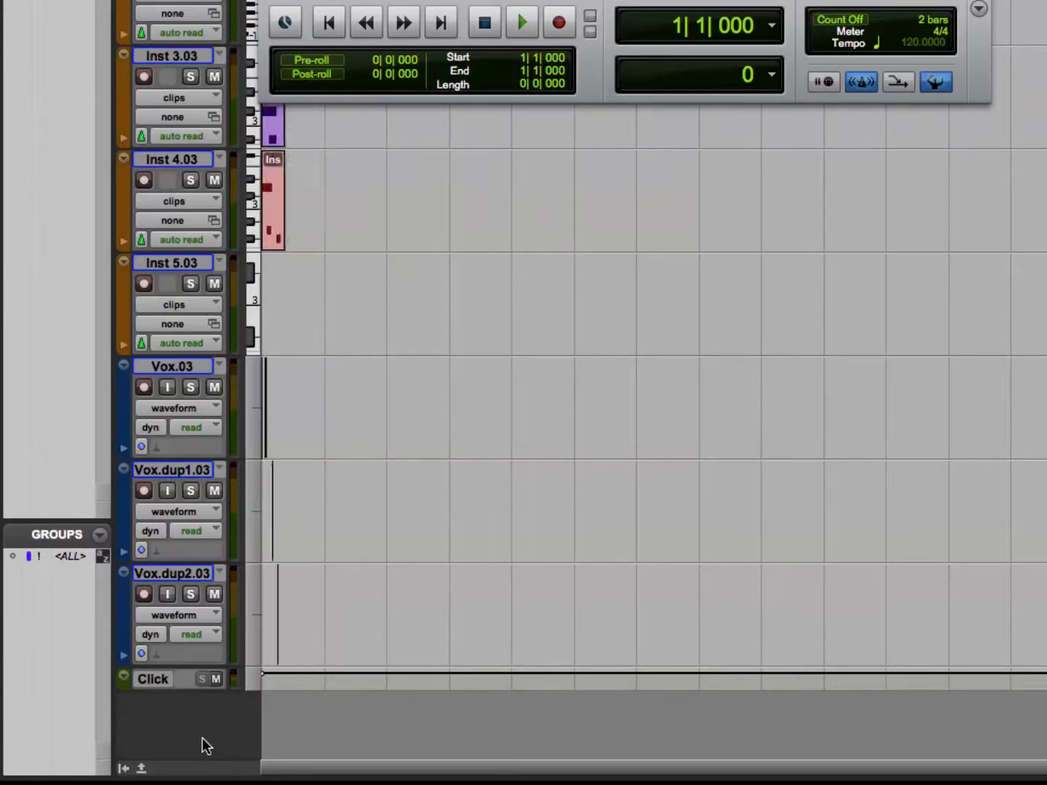
{"action": "scroll", "coordinate": [203, 739], "scroll_direction": "down", "scroll_amount": 7}
{"action": "scroll", "coordinate": [202, 738], "scroll_direction": "up", "scroll_amount": 3}
{"action": "scroll", "coordinate": [202, 738], "scroll_direction": "up", "scroll_amount": 1}
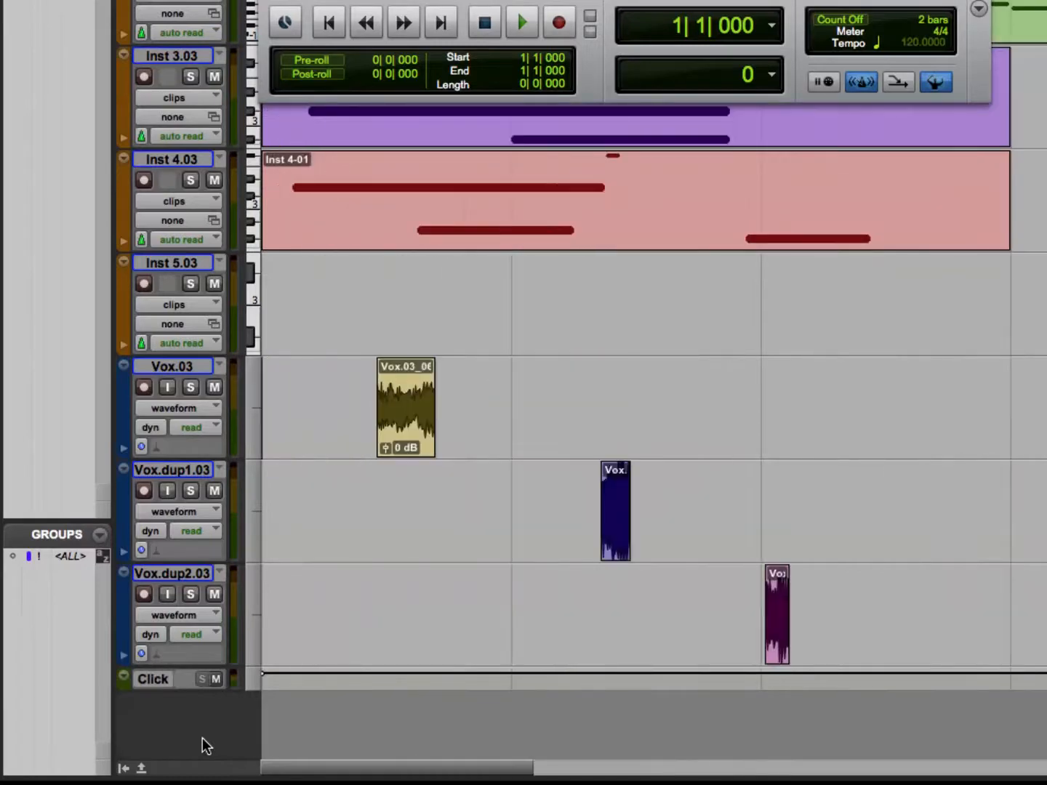
{"action": "scroll", "coordinate": [202, 738], "scroll_direction": "down", "scroll_amount": 1}
{"action": "scroll", "coordinate": [203, 738], "scroll_direction": "up", "scroll_amount": 4}
{"action": "scroll", "coordinate": [202, 739], "scroll_direction": "down", "scroll_amount": 5}
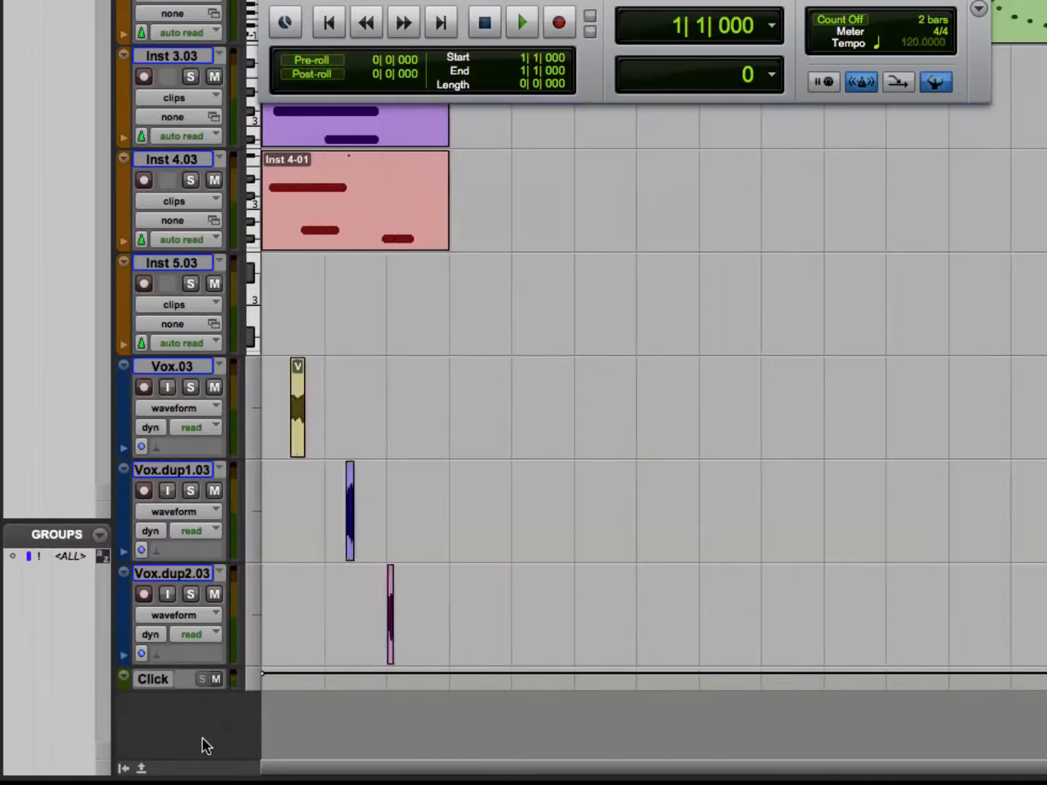
{"action": "scroll", "coordinate": [202, 738], "scroll_direction": "up", "scroll_amount": 3}
{"action": "scroll", "coordinate": [202, 738], "scroll_direction": "down", "scroll_amount": 4}
{"action": "scroll", "coordinate": [202, 738], "scroll_direction": "up", "scroll_amount": 5}
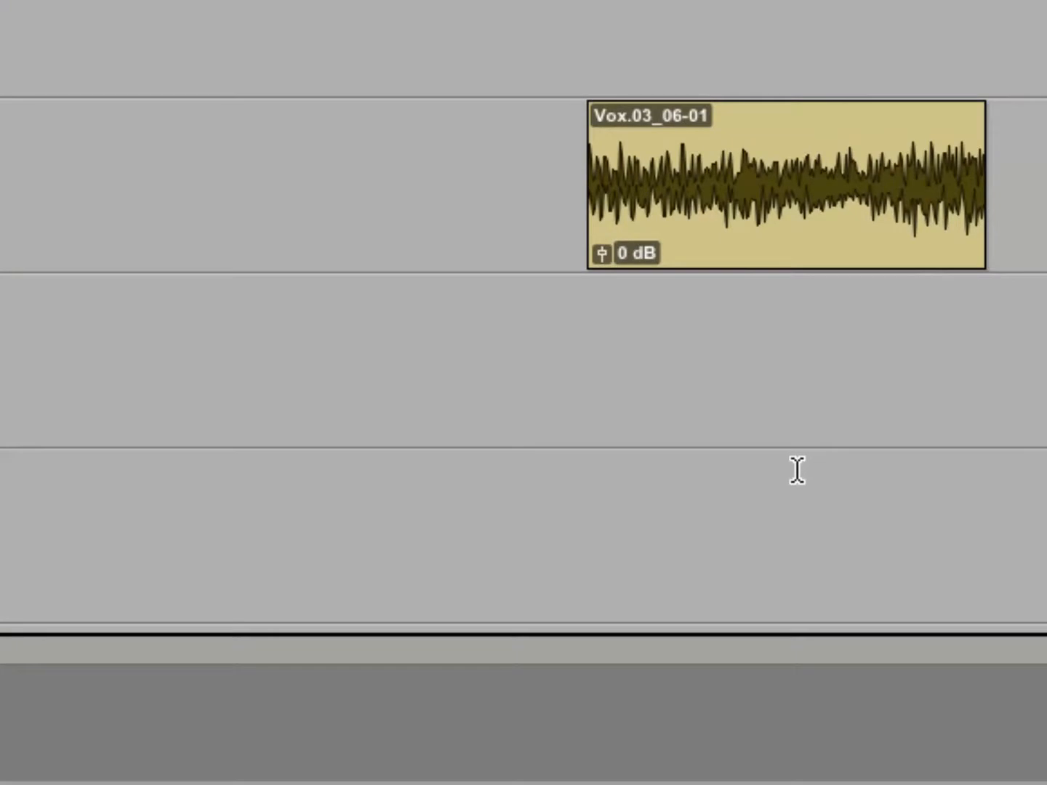
Scale the audio waveform height up and down on the Vox.03 clip and scroll along the timeline and back.
{"action": "scroll", "coordinate": [798, 471], "scroll_direction": "down", "scroll_amount": 5}
{"action": "scroll", "coordinate": [798, 471], "scroll_direction": "up", "scroll_amount": 5}
{"action": "scroll", "coordinate": [798, 471], "scroll_direction": "down", "scroll_amount": 5}
{"action": "scroll", "coordinate": [798, 470], "scroll_direction": "up", "scroll_amount": 4}
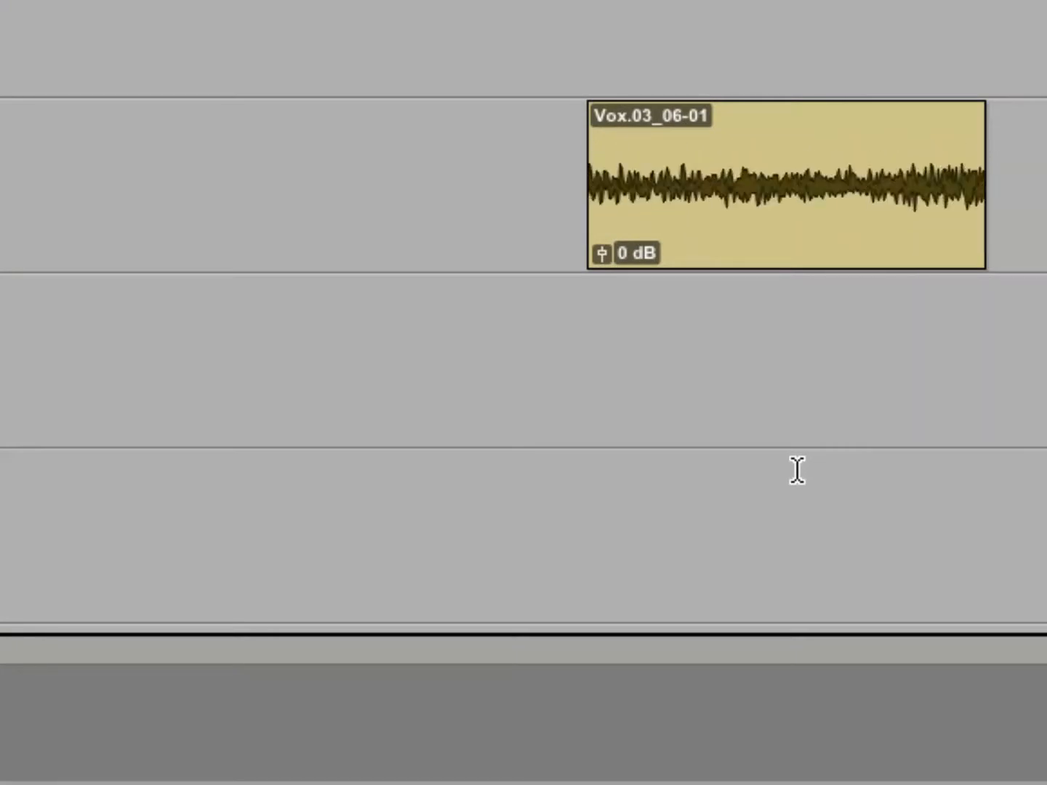
{"action": "scroll", "coordinate": [798, 471], "scroll_direction": "up", "scroll_amount": 3}
{"action": "scroll", "coordinate": [798, 471], "scroll_direction": "up", "scroll_amount": 8}
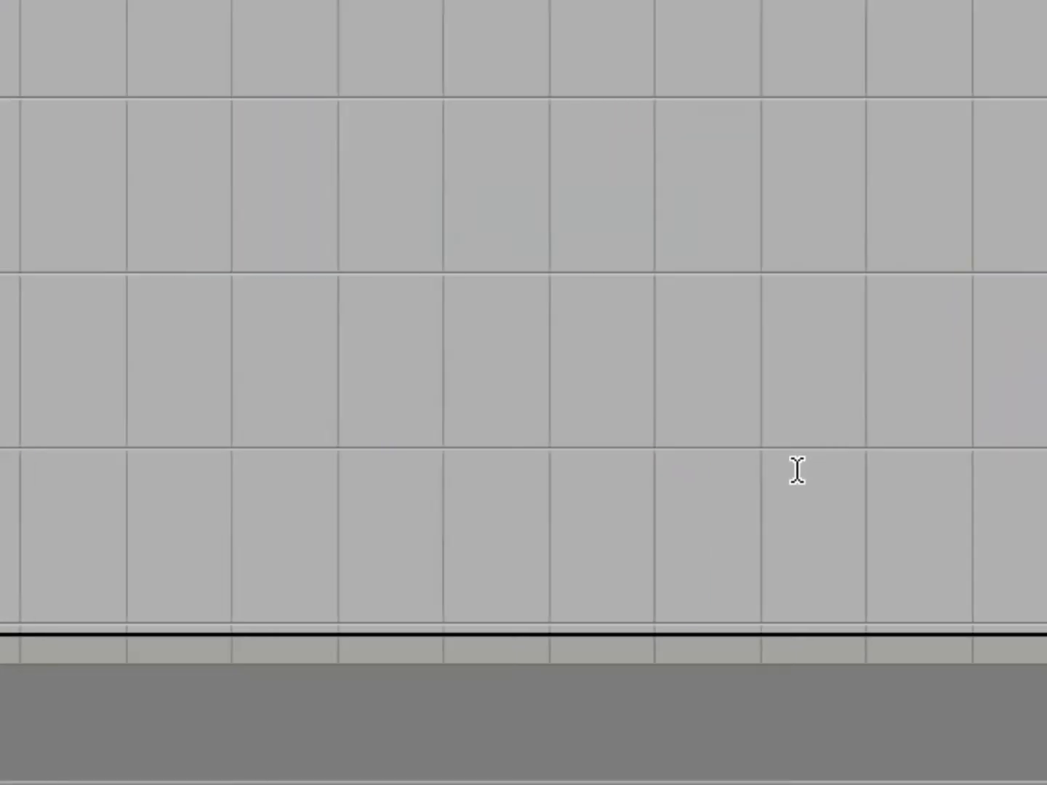
{"action": "scroll", "coordinate": [797, 470], "scroll_direction": "down", "scroll_amount": 6}
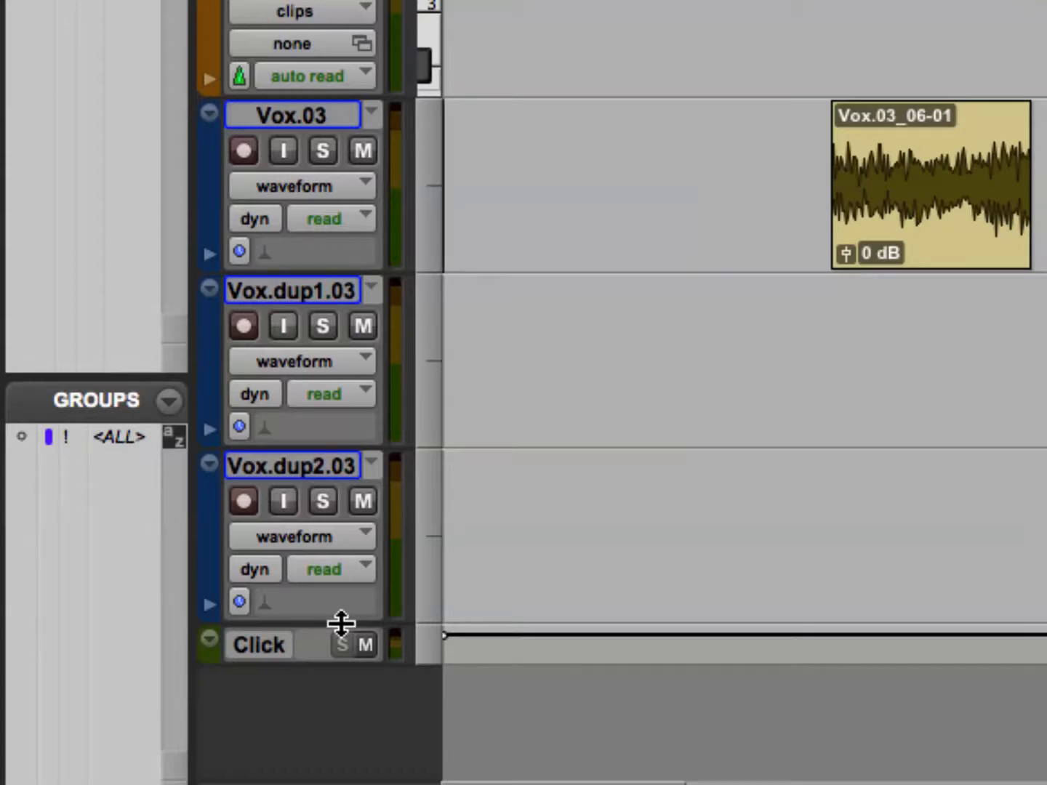
Set the height of all grouped tracks to micro and close the Transport window.
{"action": "left_click", "coordinate": [424, 467]}
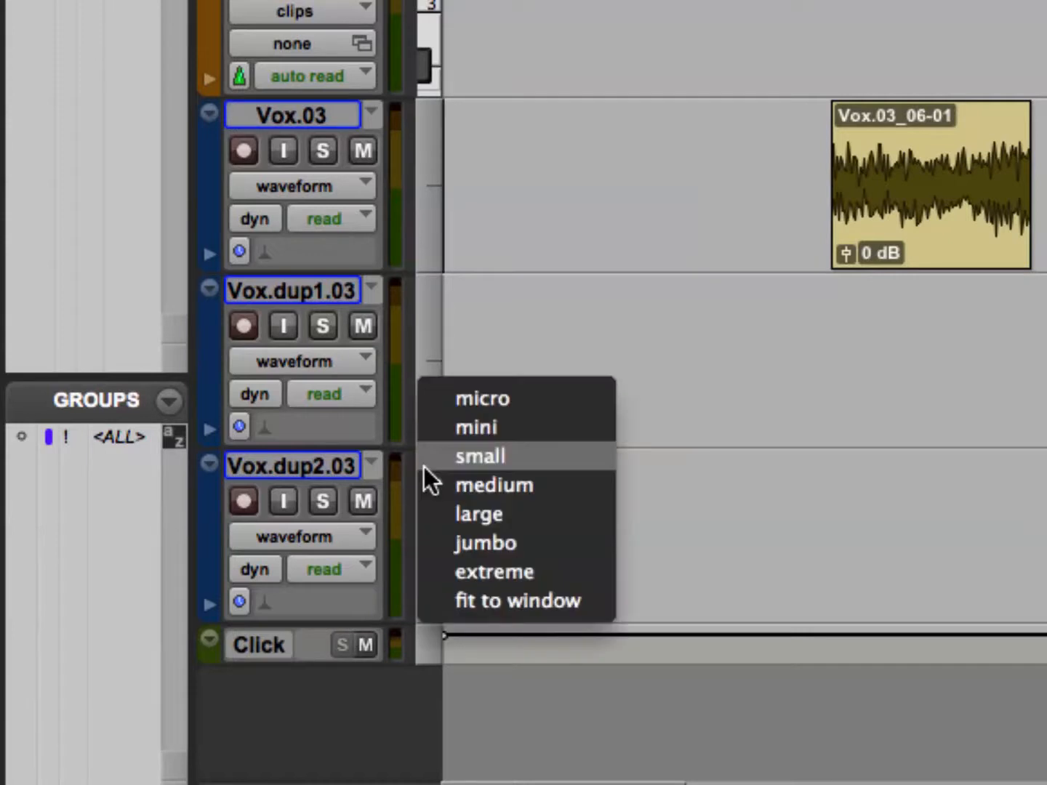
{"action": "left_click", "coordinate": [468, 399]}
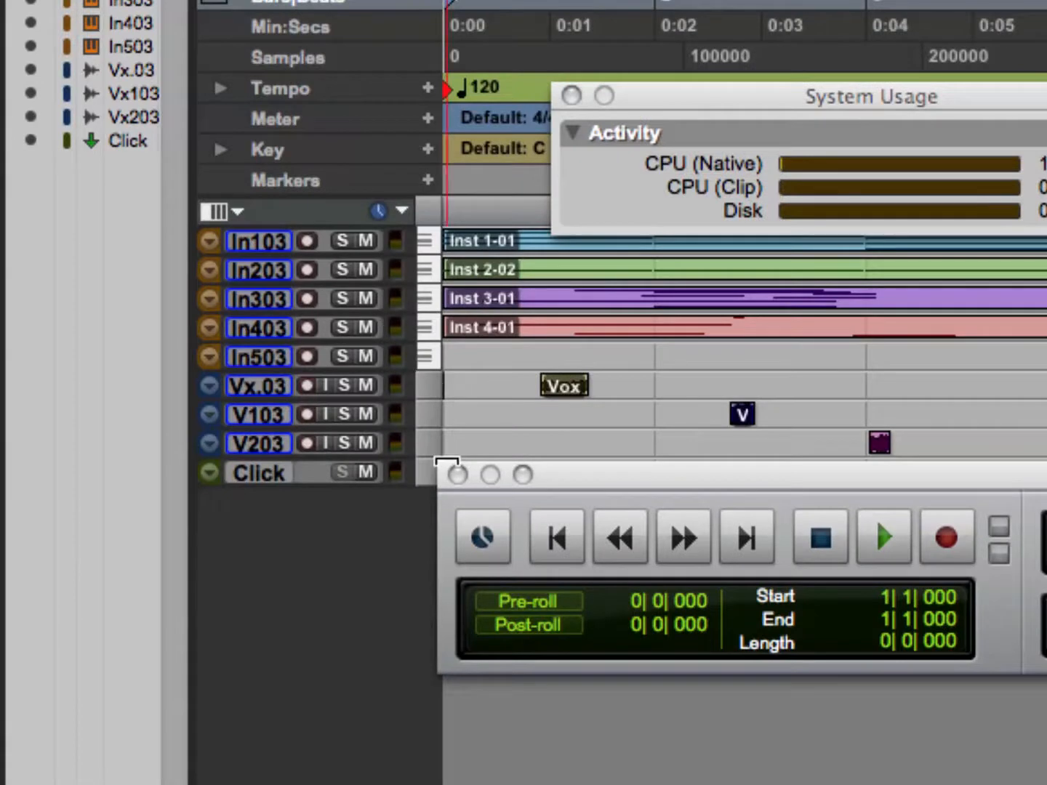
{"action": "left_click", "coordinate": [457, 474]}
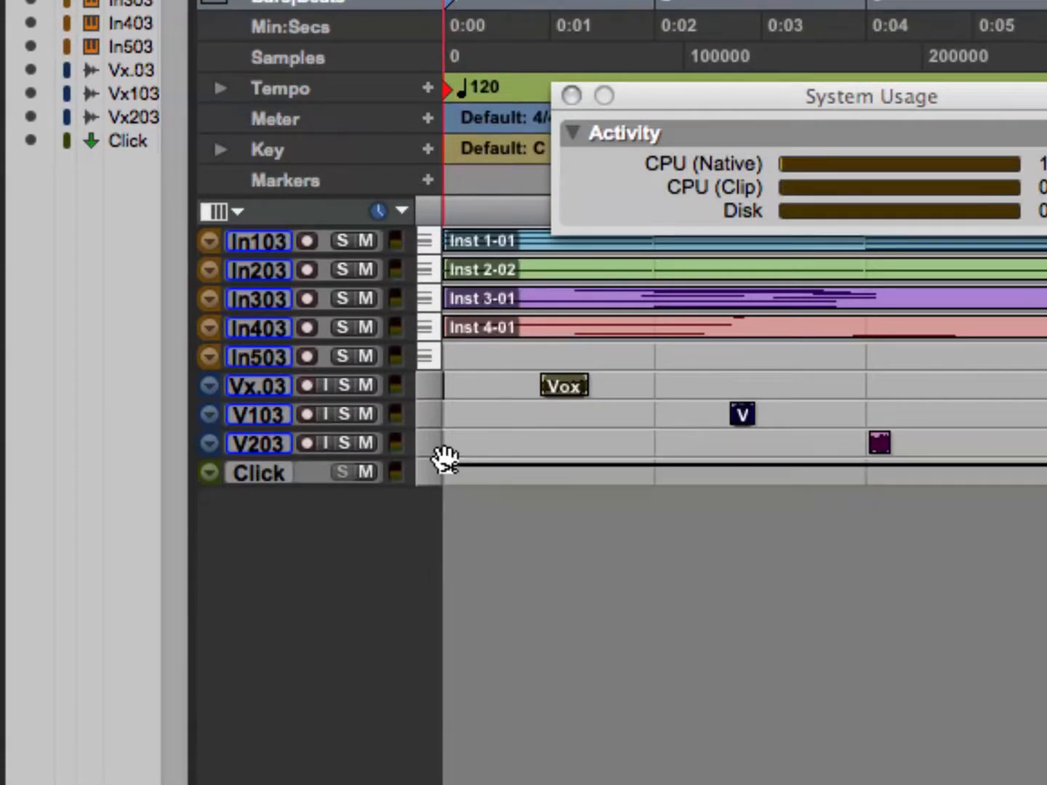
Enlarge the height of the Vox.03 track alone and return it to micro.
{"action": "left_click", "coordinate": [428, 419]}
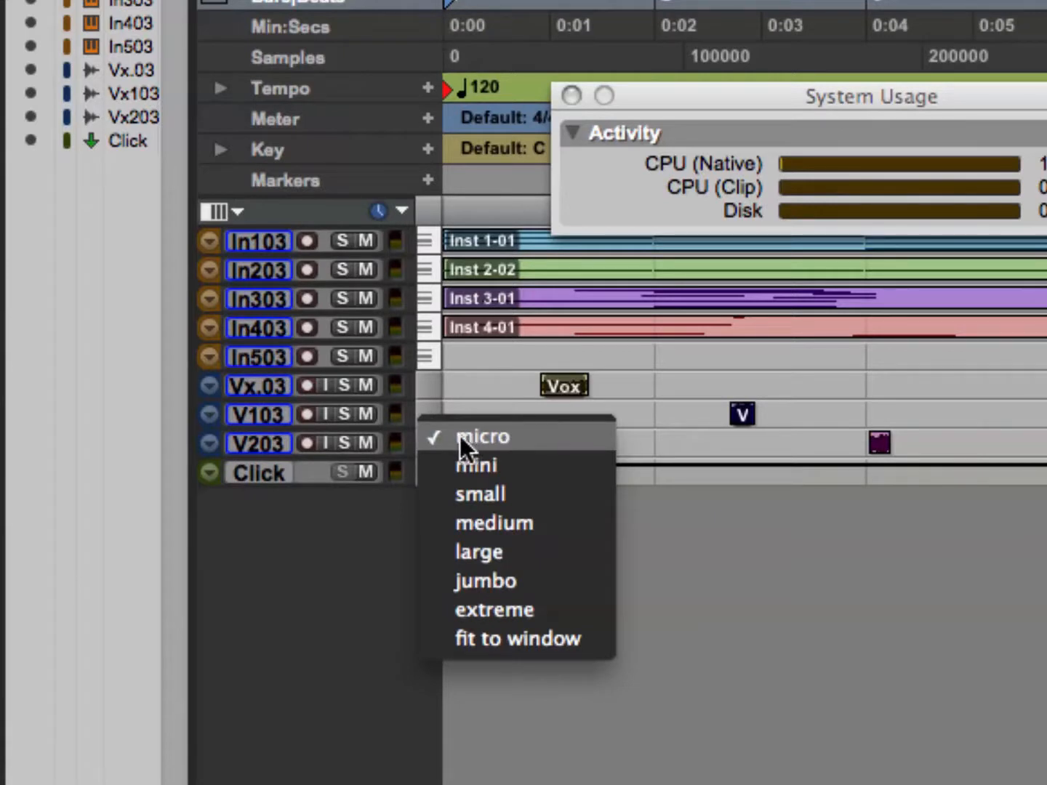
{"action": "left_click", "coordinate": [395, 498]}
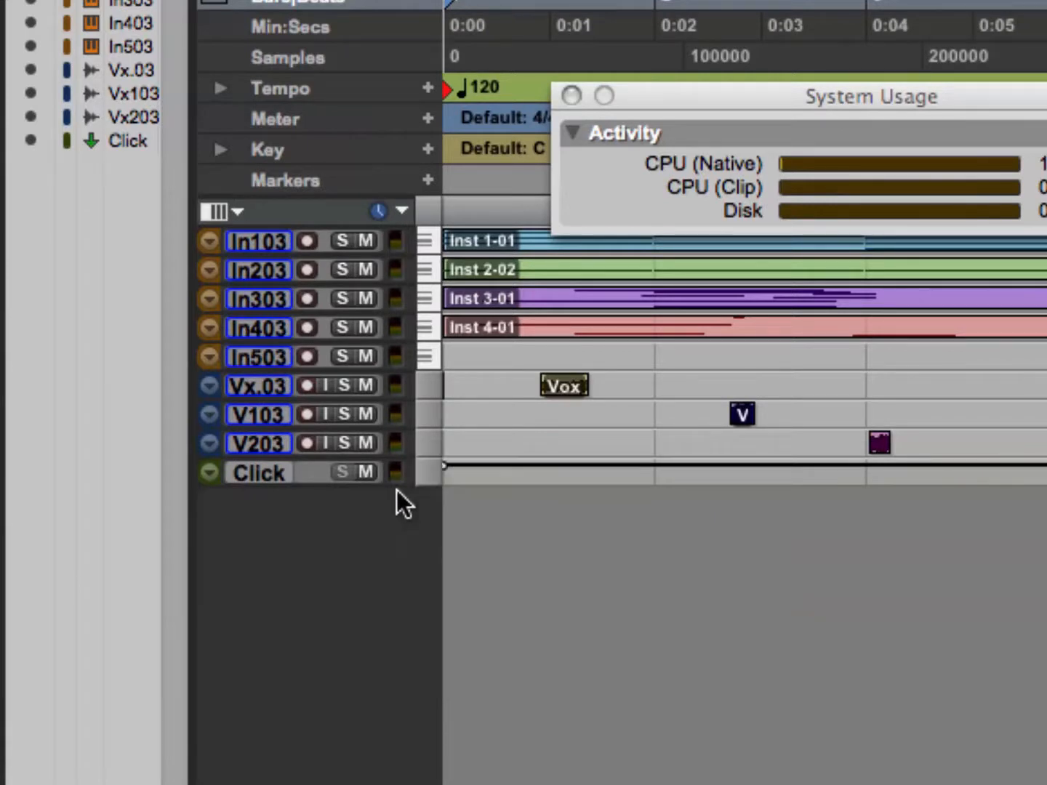
{"action": "left_click", "coordinate": [435, 397]}
{"action": "left_click", "coordinate": [508, 476]}
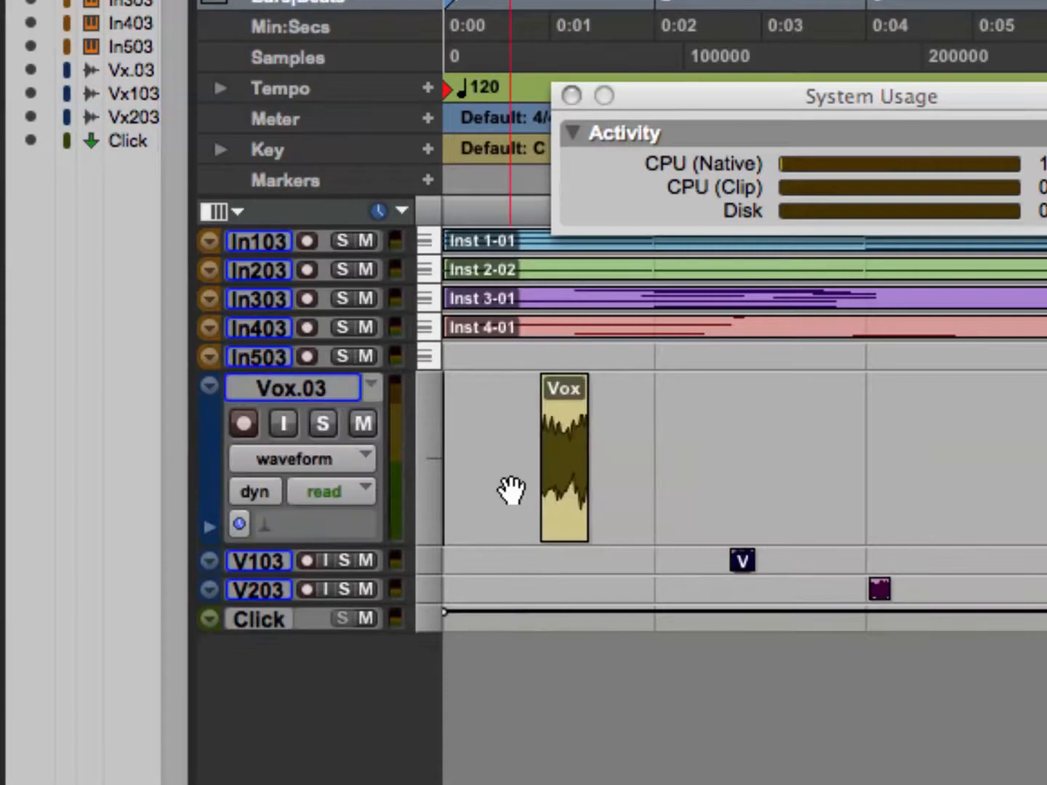
{"action": "left_click", "coordinate": [426, 410]}
{"action": "left_click", "coordinate": [444, 356]}
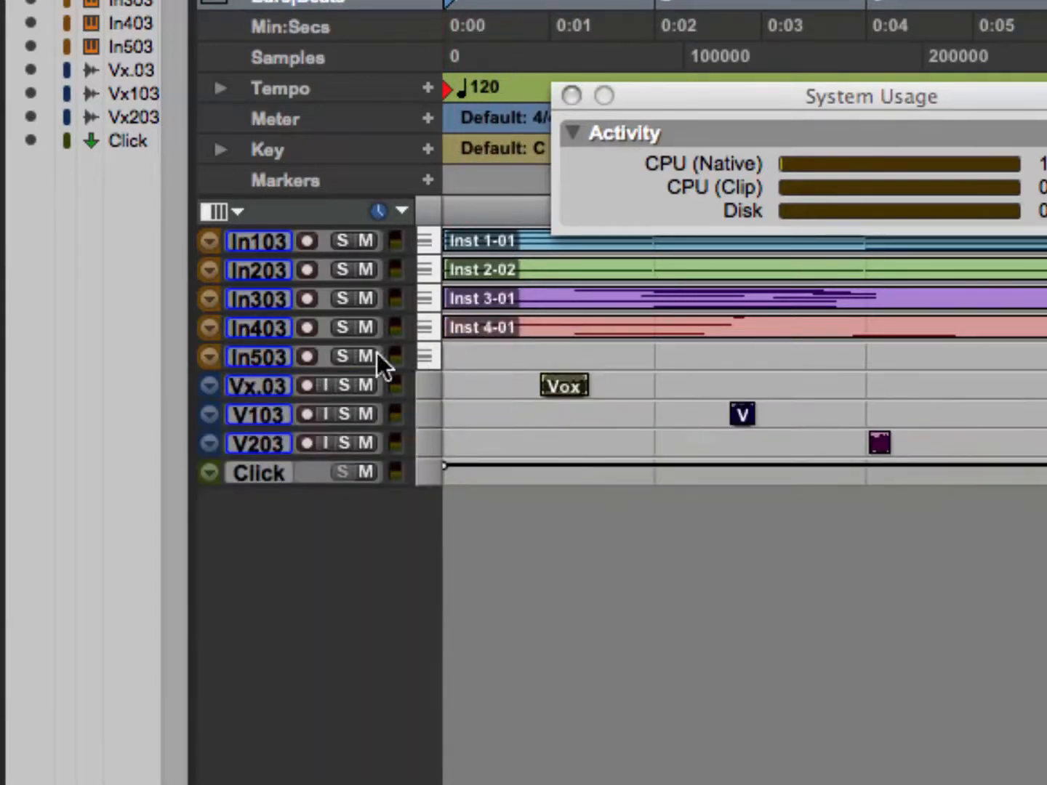
Select the range of tracks from Inst 3.03 through Vox.dup1.03 and set their height to mini.
{"action": "left_click", "coordinate": [272, 438]}
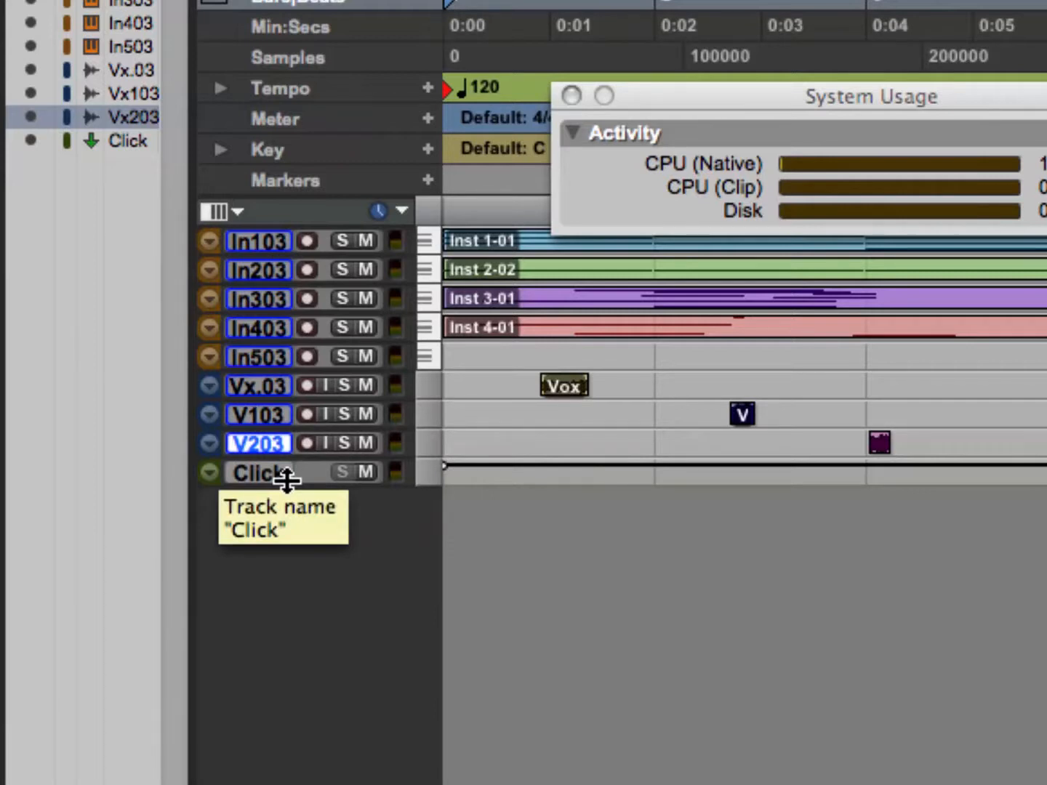
{"action": "left_click", "coordinate": [252, 296]}
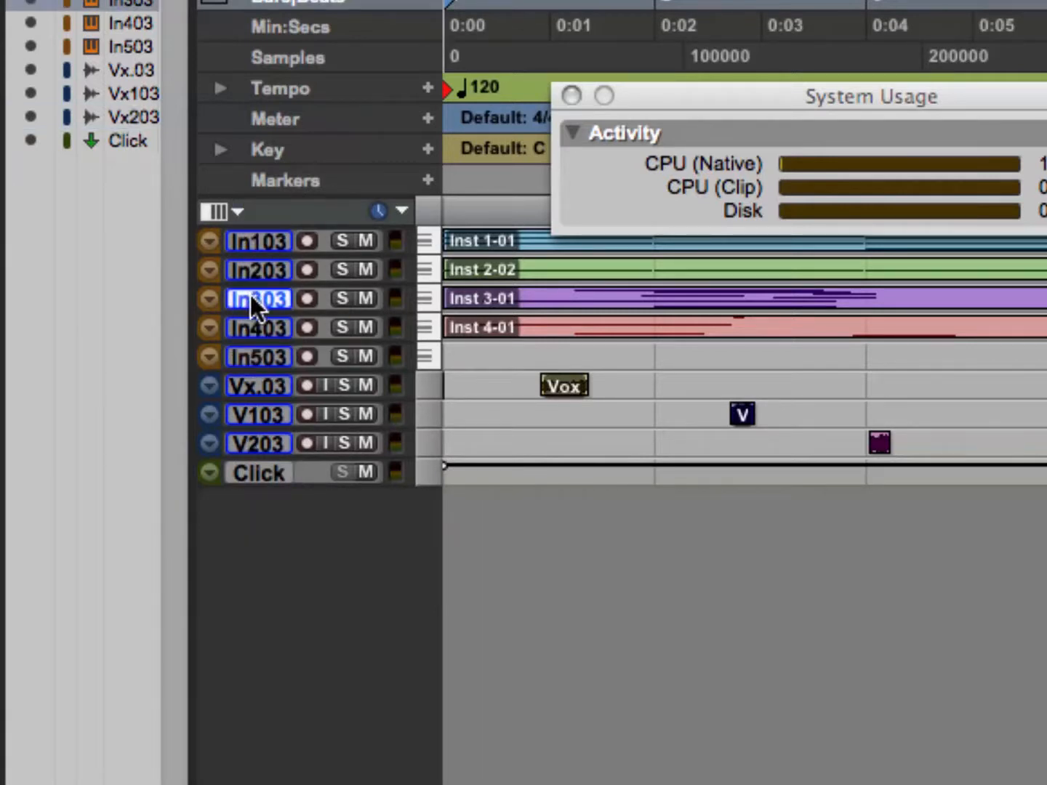
{"action": "left_click", "coordinate": [243, 415], "text": "shift"}
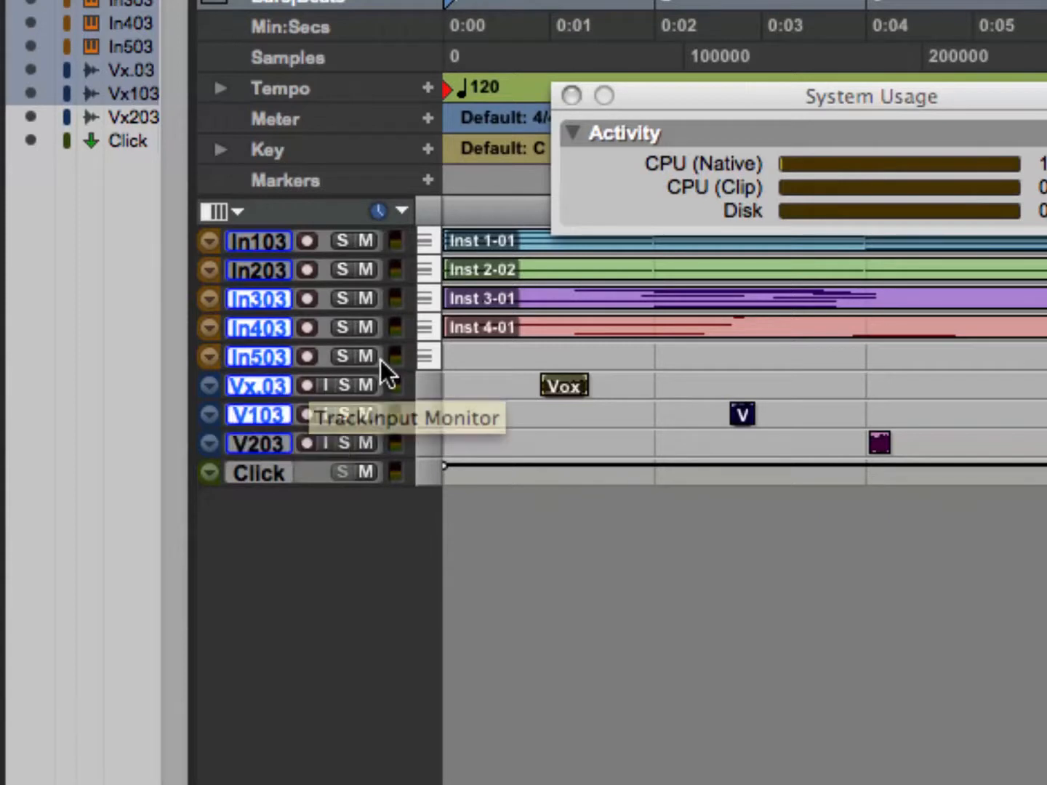
{"action": "left_click", "coordinate": [427, 357]}
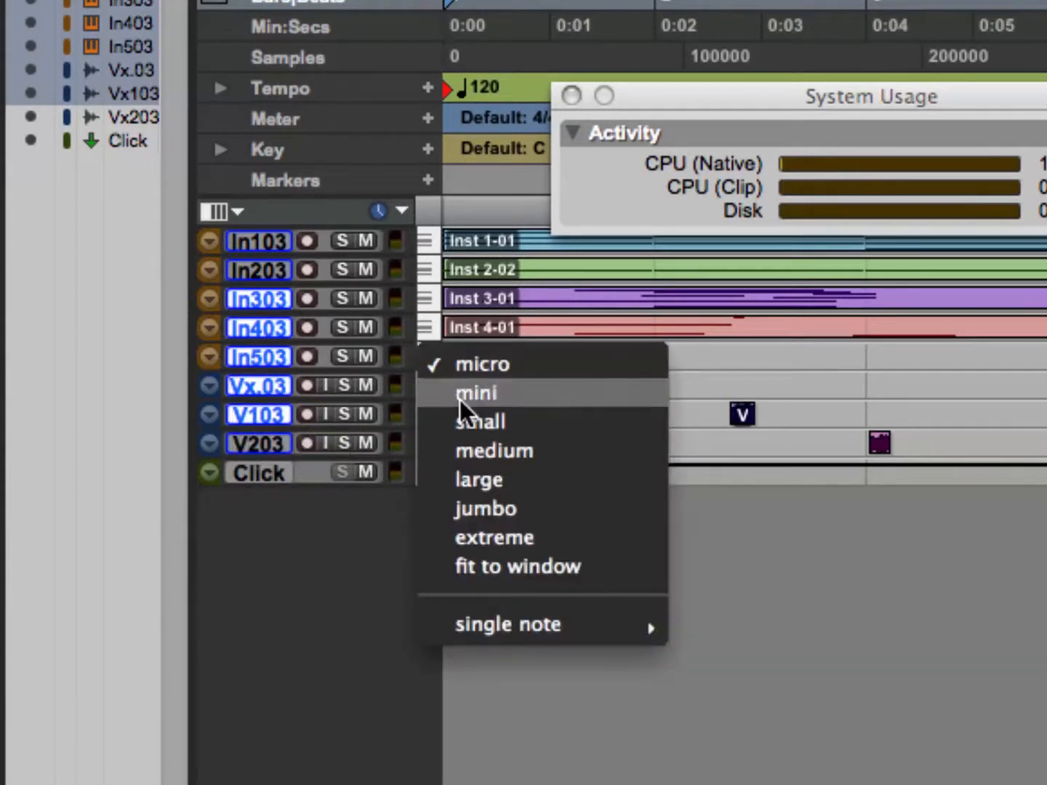
{"action": "left_click", "coordinate": [460, 400]}
Change the height of the selected tracks to small, to medium, and back to mini.
{"action": "left_click", "coordinate": [432, 380]}
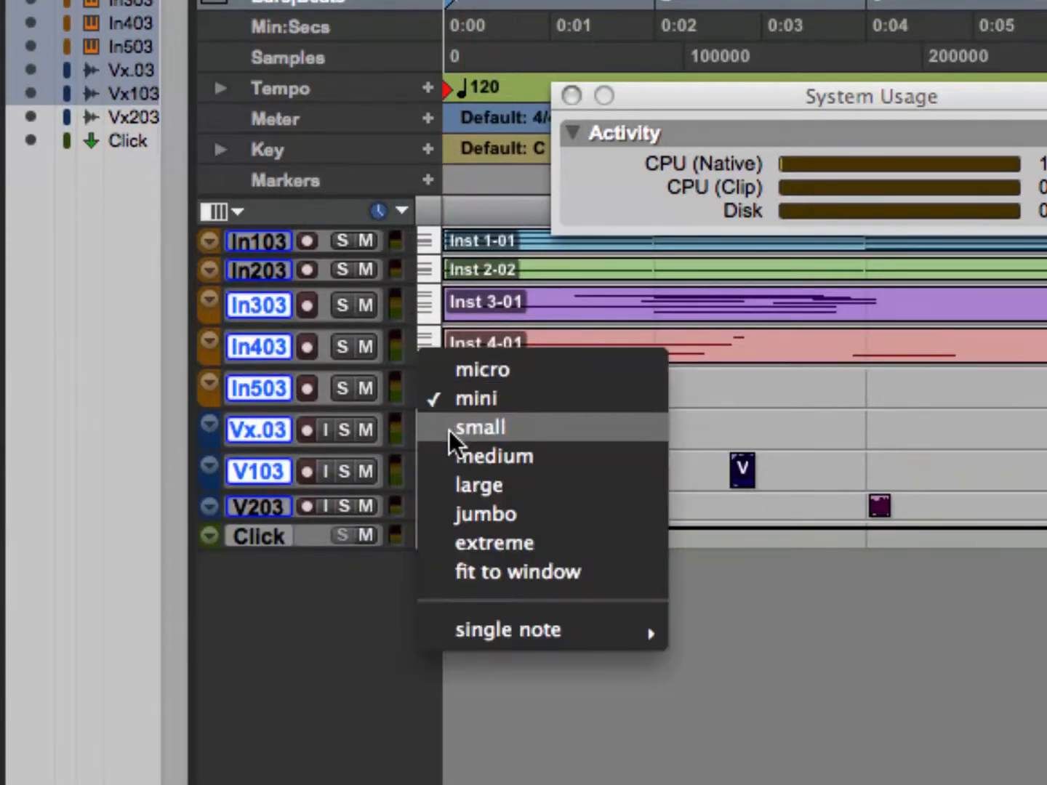
{"action": "left_click", "coordinate": [453, 434]}
{"action": "left_click", "coordinate": [424, 478]}
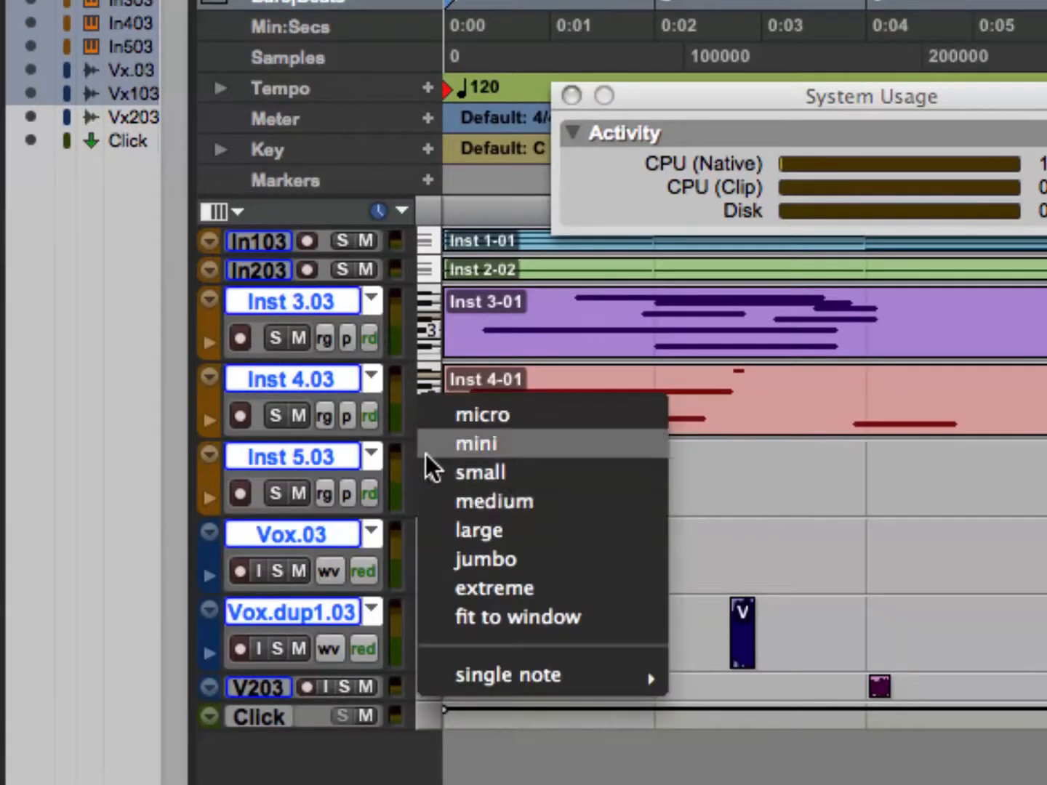
{"action": "left_click", "coordinate": [439, 504]}
{"action": "left_click", "coordinate": [433, 496]}
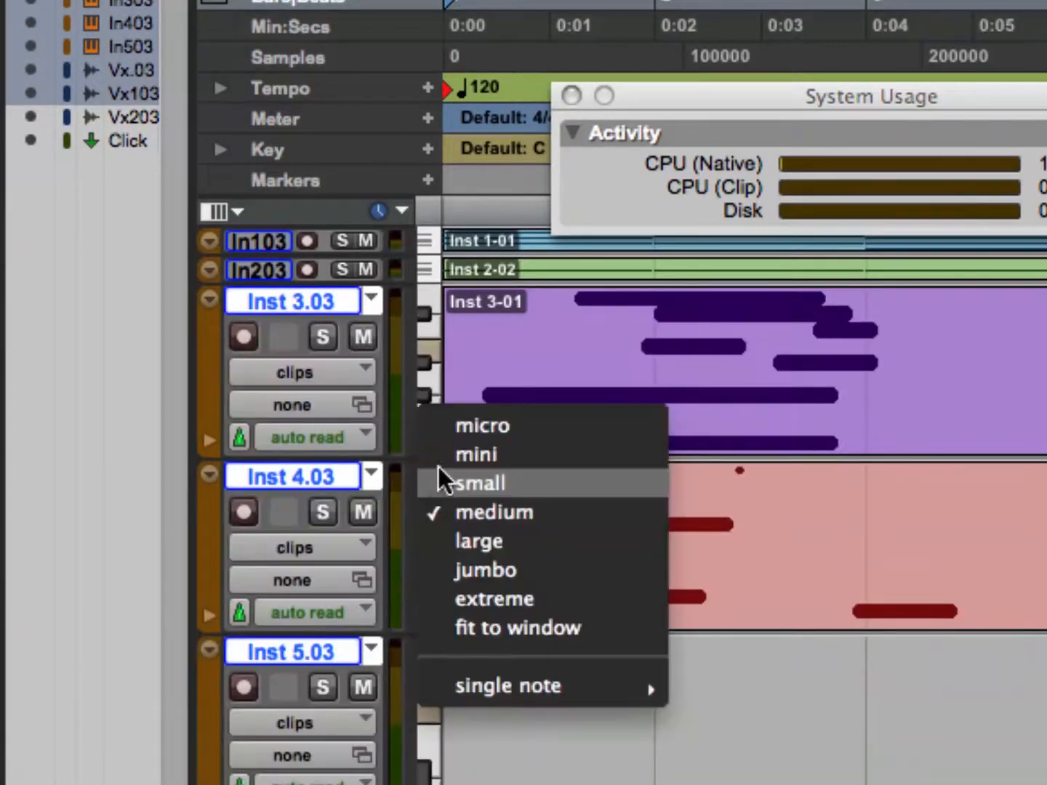
{"action": "left_click", "coordinate": [445, 452]}
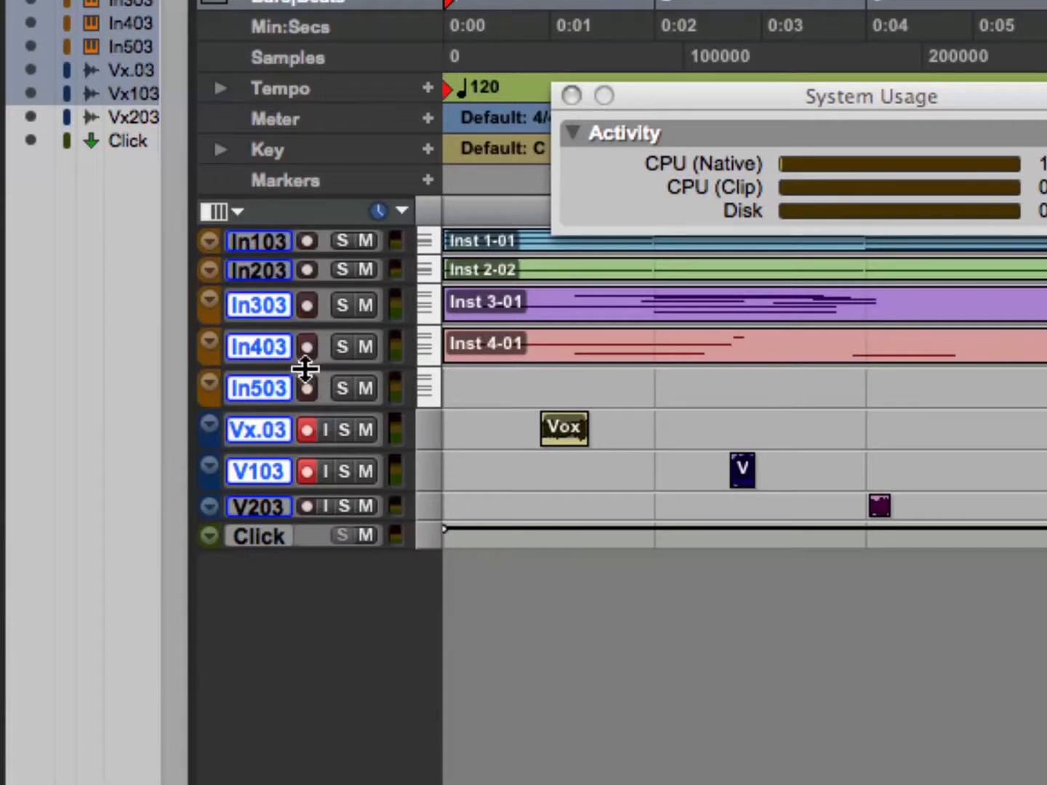
Solo all the selected tracks together and turn their solo off again.
{"action": "left_click", "coordinate": [343, 390], "text": "alt+shift"}
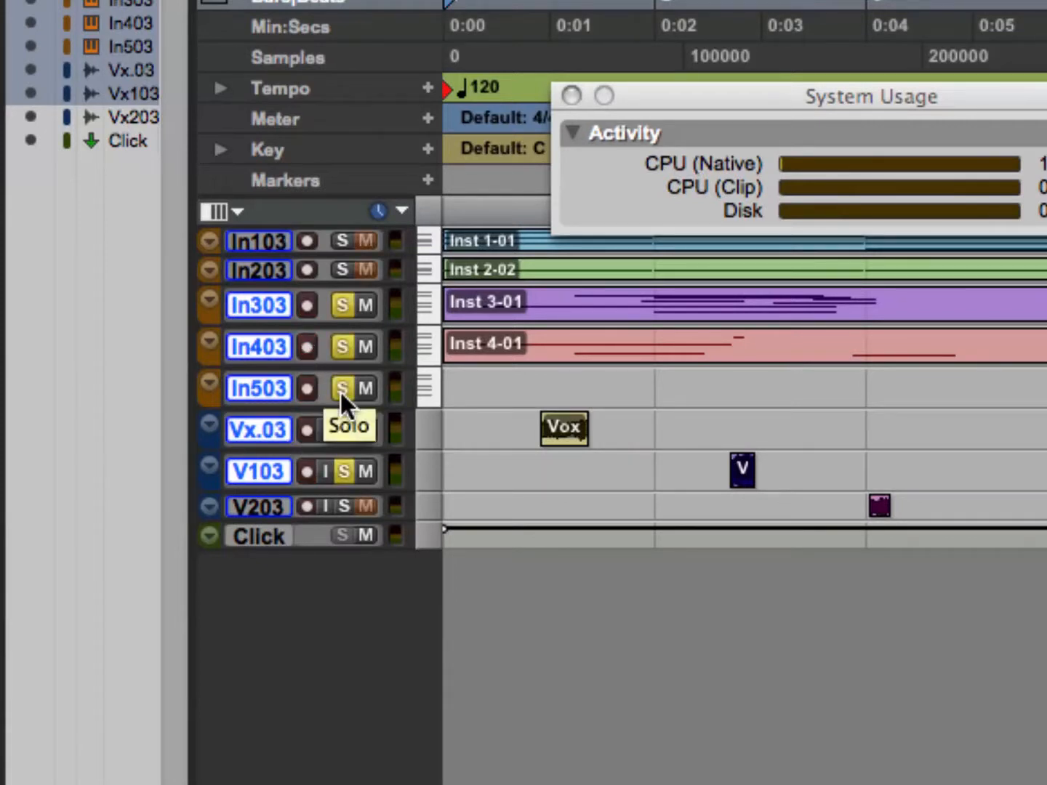
{"action": "left_click", "coordinate": [339, 390], "text": "alt+shift"}
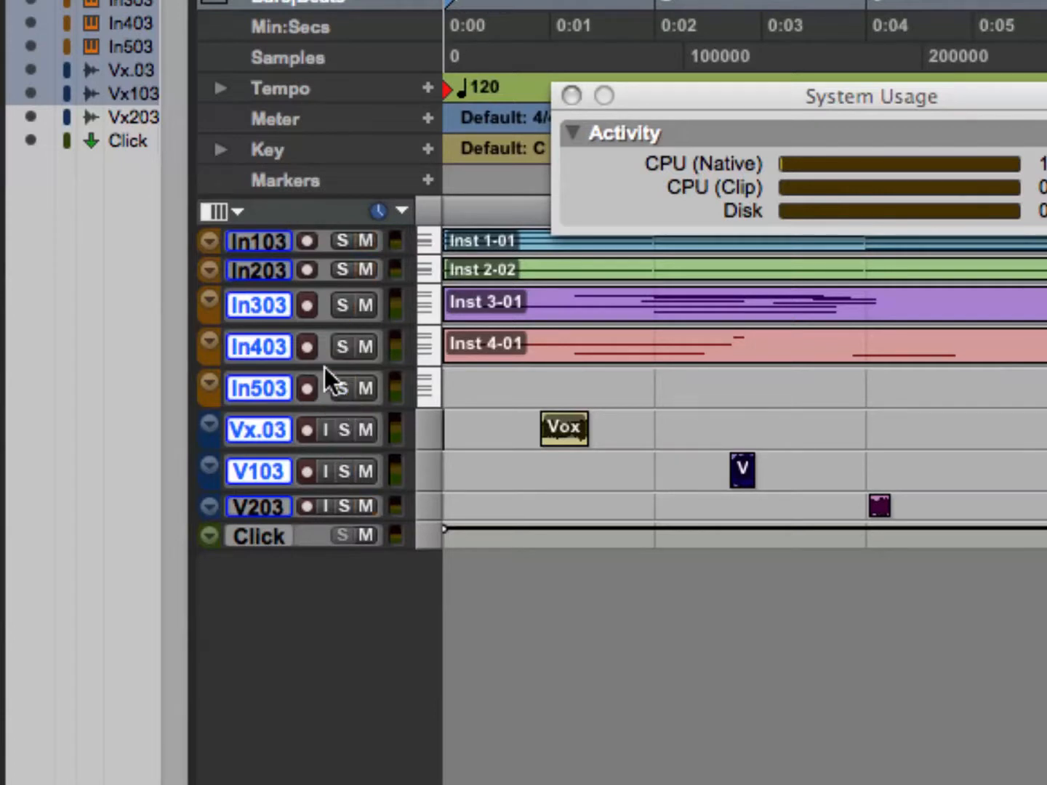
Alternately select and deselect all tracks in the session several times from the Inst 3.03 track, ending with none selected.
{"action": "left_click", "coordinate": [257, 307], "text": "alt"}
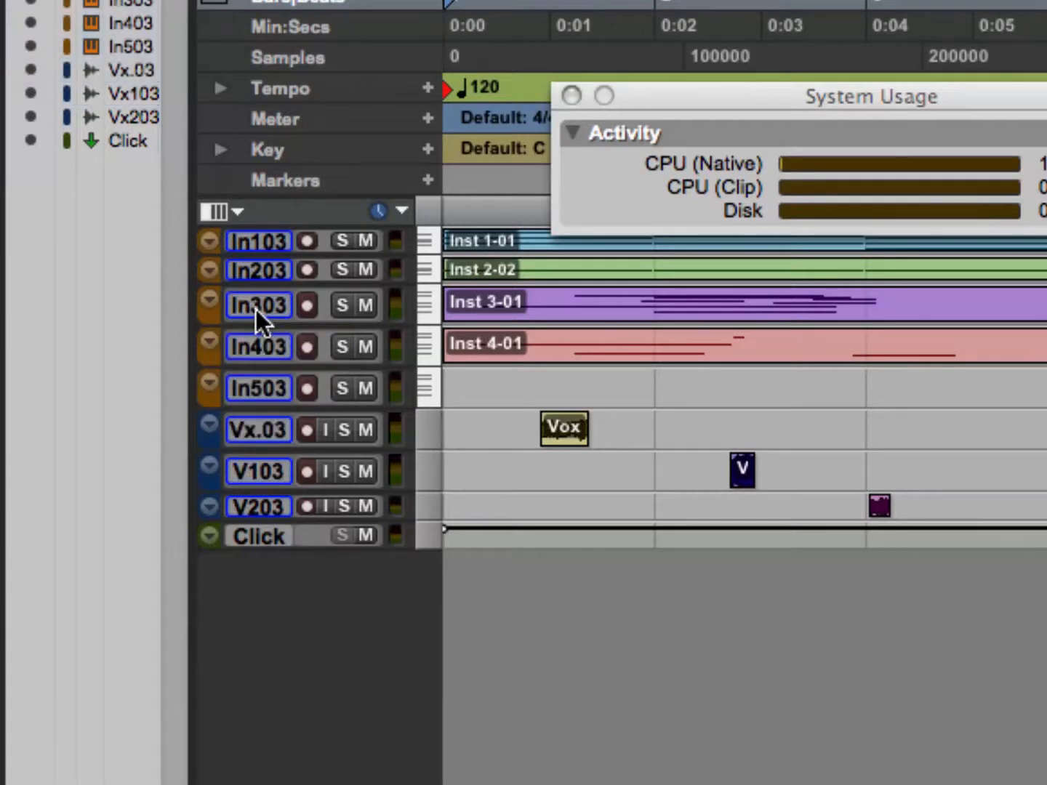
{"action": "left_click", "coordinate": [256, 307], "text": "alt"}
{"action": "left_click", "coordinate": [257, 307], "text": "alt"}
{"action": "left_click", "coordinate": [256, 307], "text": "alt"}
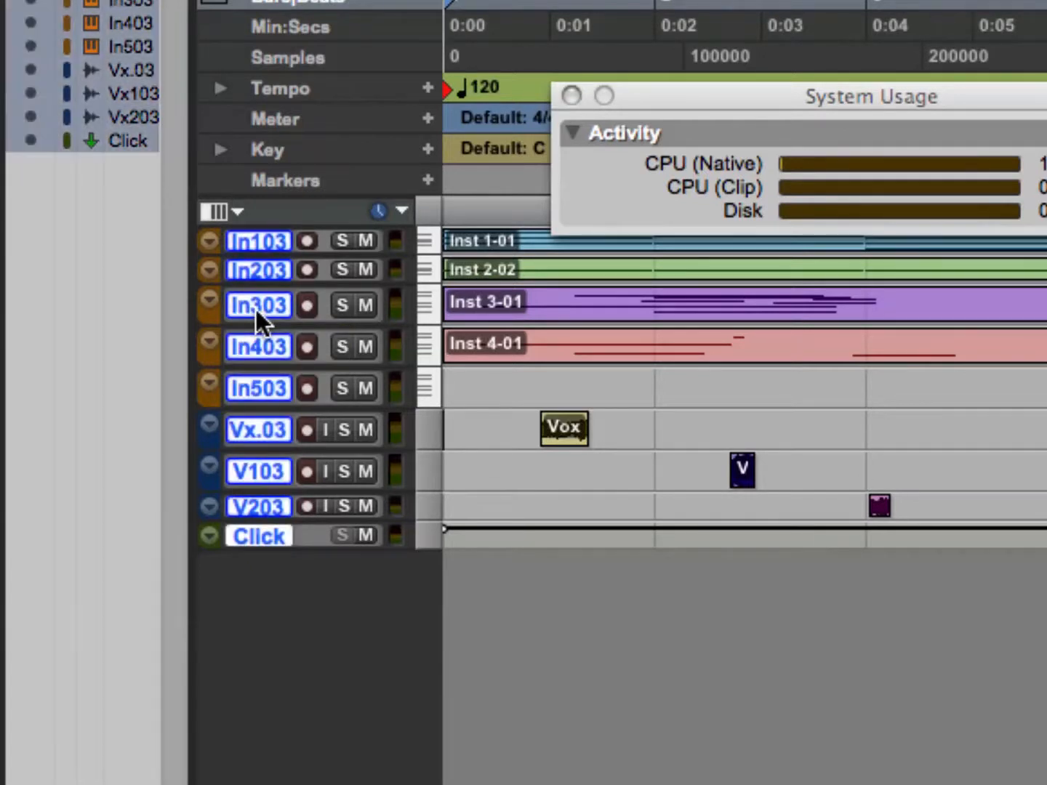
{"action": "left_click", "coordinate": [256, 309], "text": "alt"}
{"action": "left_click", "coordinate": [254, 309], "text": "alt"}
{"action": "left_click", "coordinate": [254, 309], "text": "alt"}
{"action": "left_click", "coordinate": [254, 309], "text": "alt"}
{"action": "left_click", "coordinate": [254, 310], "text": "alt"}
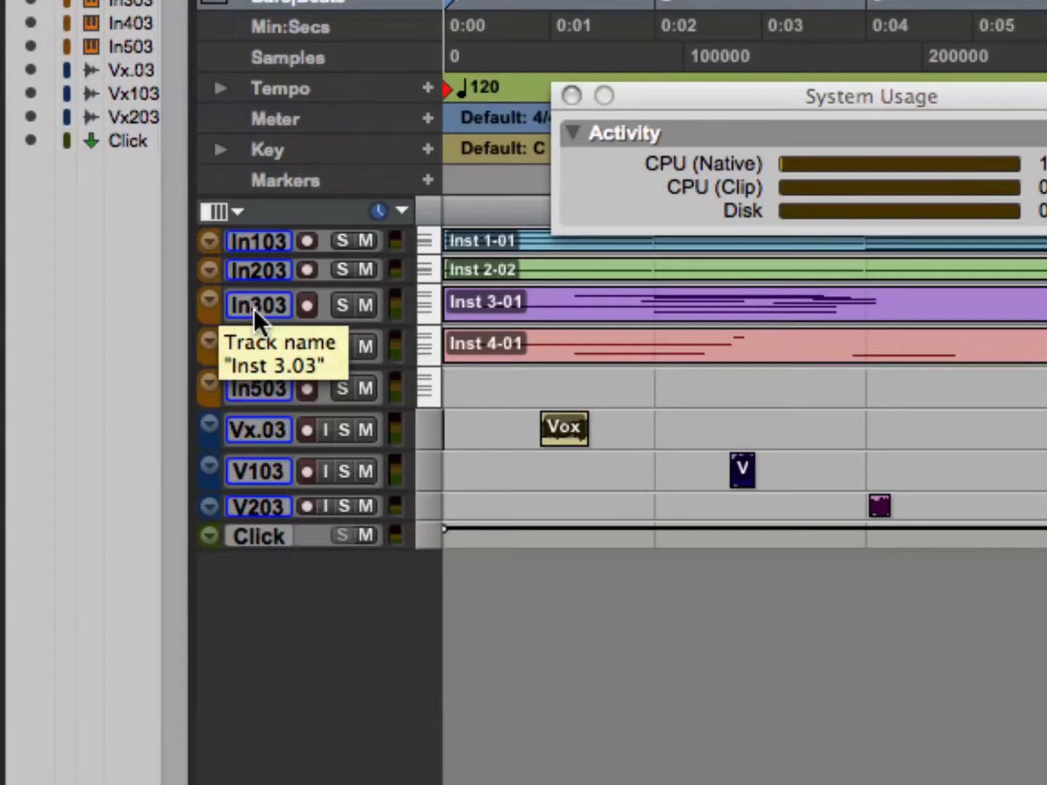
Select the non-adjacent tracks Inst 3.03, Inst 5.03, Vox.dup1.03 and Inst 1.03.
{"action": "left_click", "coordinate": [262, 298]}
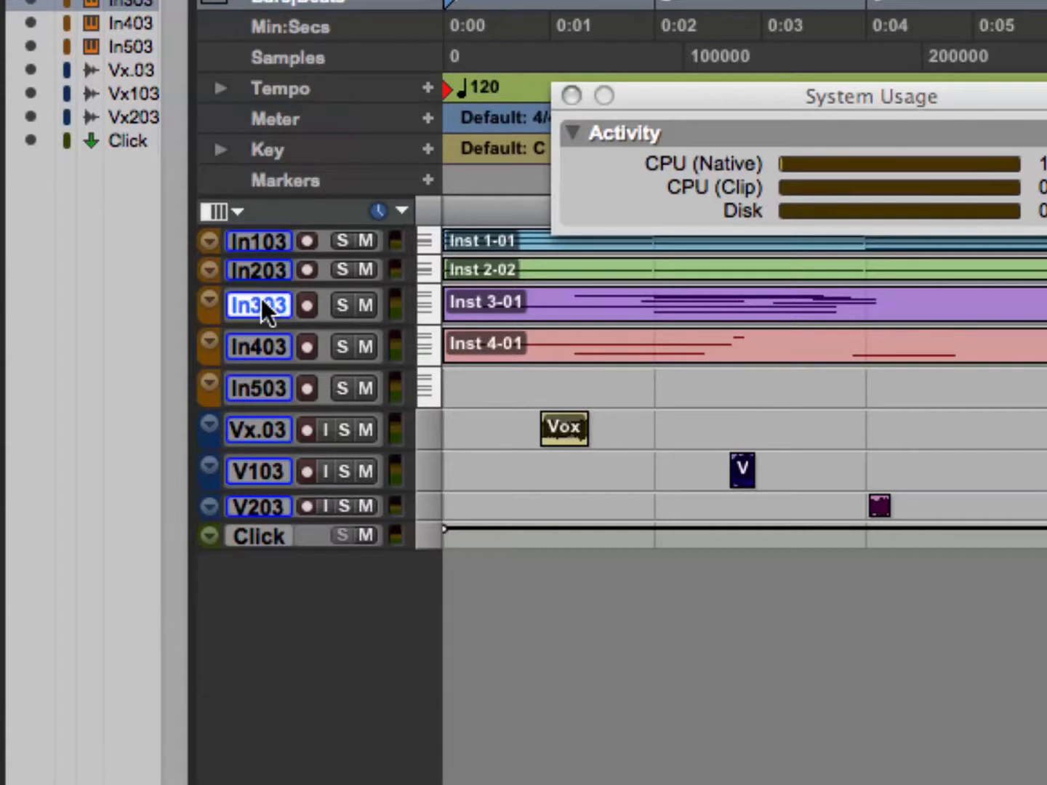
{"action": "left_click", "coordinate": [266, 379], "text": "super"}
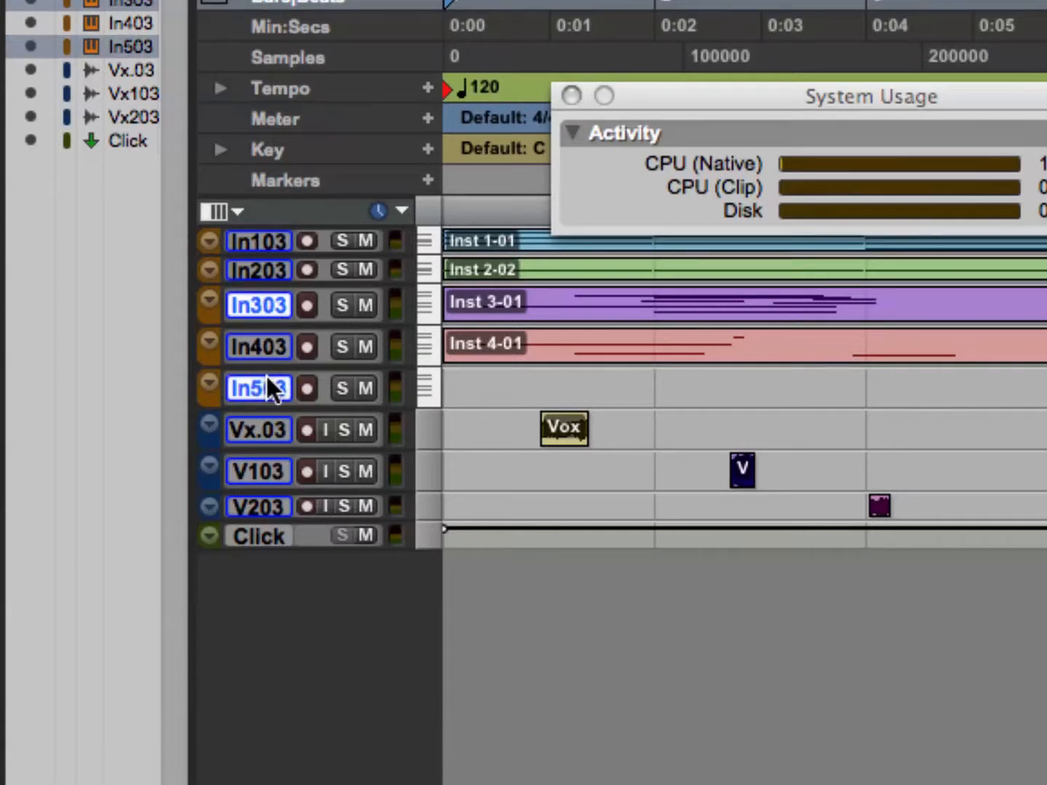
{"action": "left_click", "coordinate": [261, 467], "text": "super"}
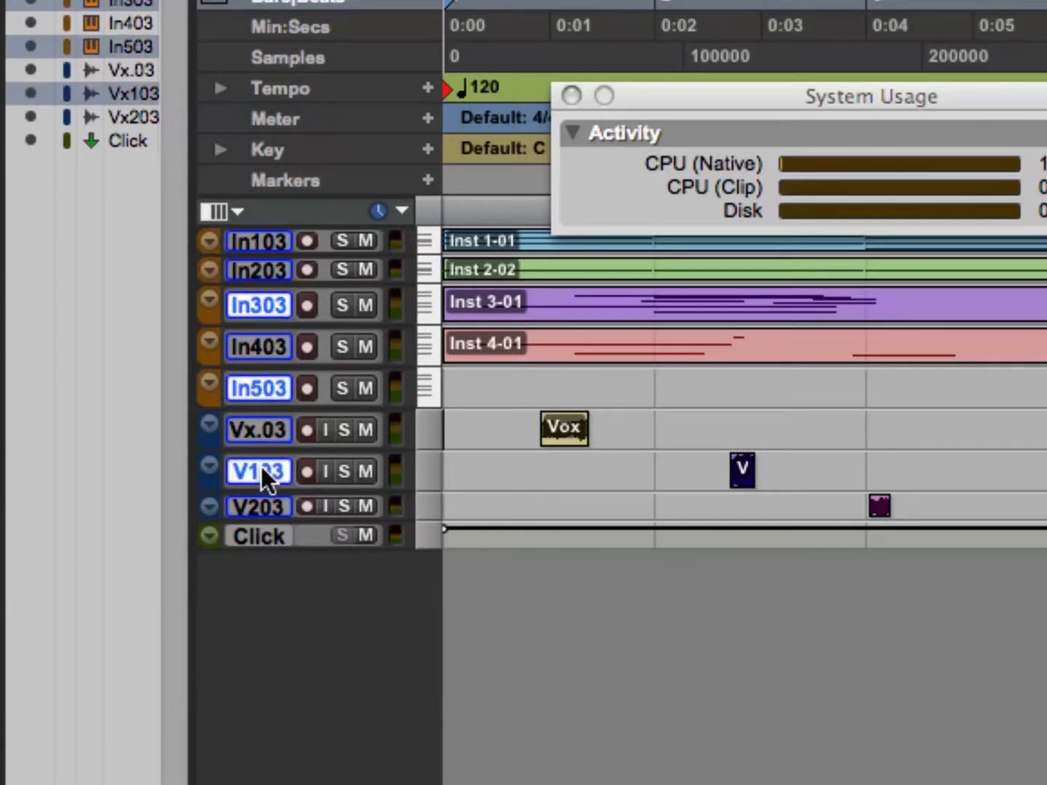
{"action": "left_click", "coordinate": [267, 245], "text": "super"}
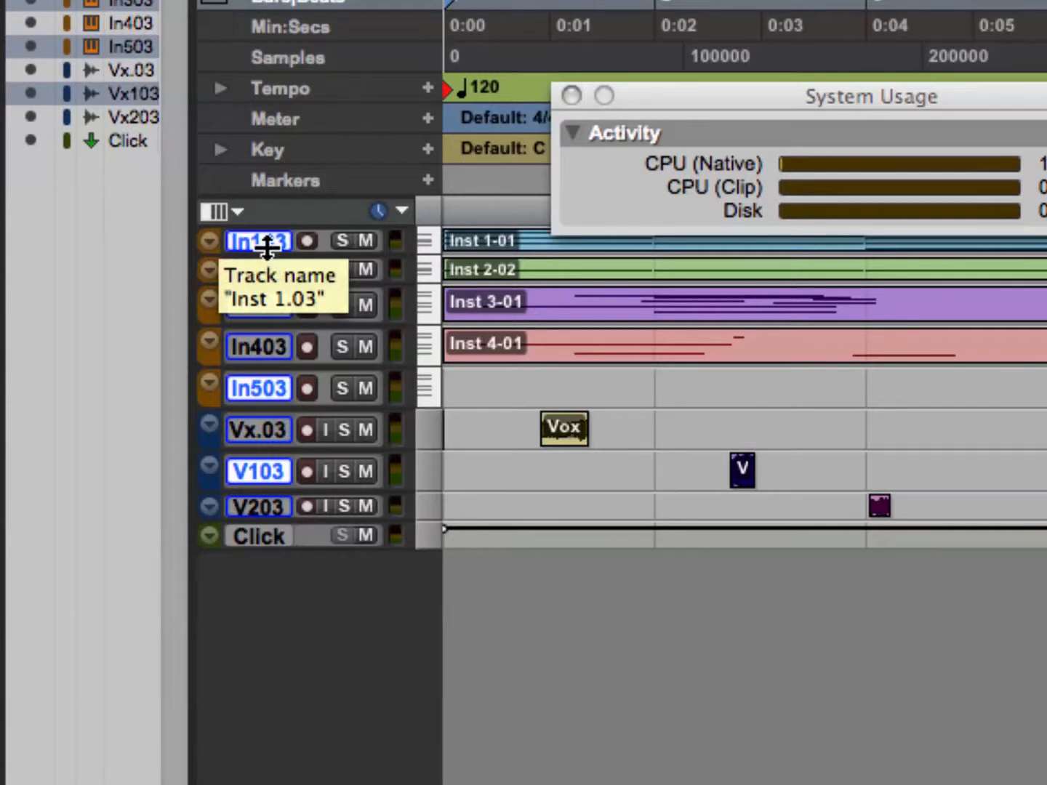
Toggle mute and solo on and off repeatedly for only the four selected tracks.
{"action": "left_click", "coordinate": [361, 237]}
{"action": "left_click", "coordinate": [360, 237]}
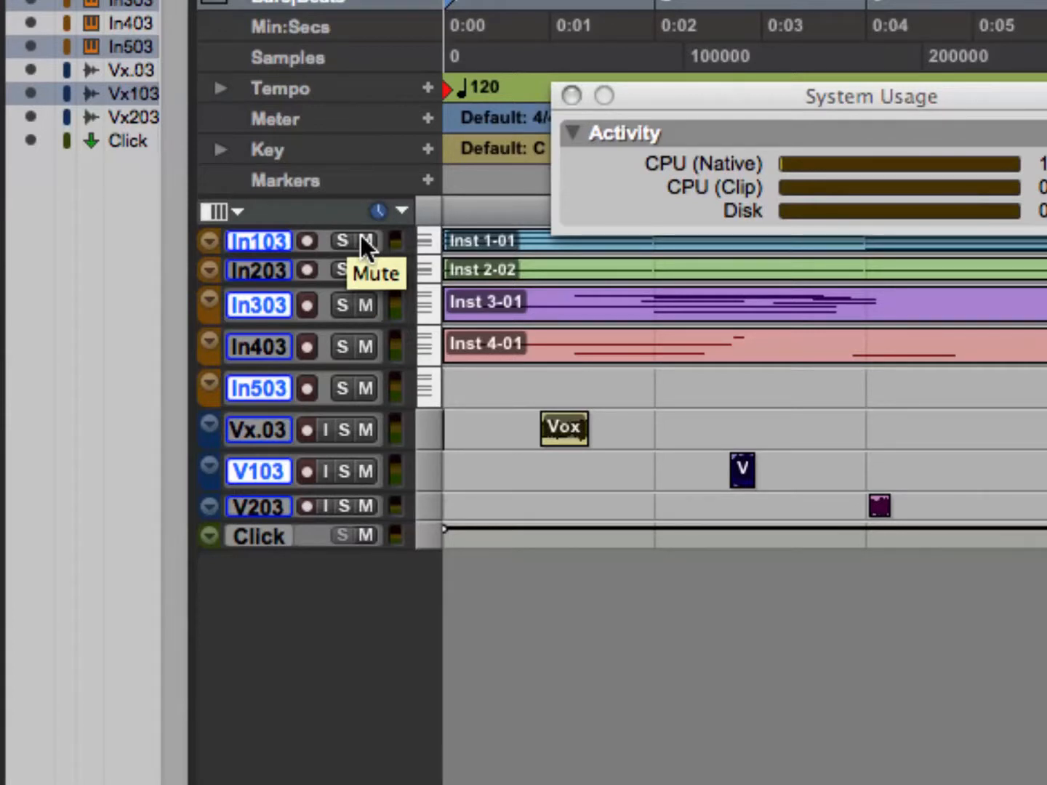
{"action": "left_click", "coordinate": [362, 237], "text": "alt+shift"}
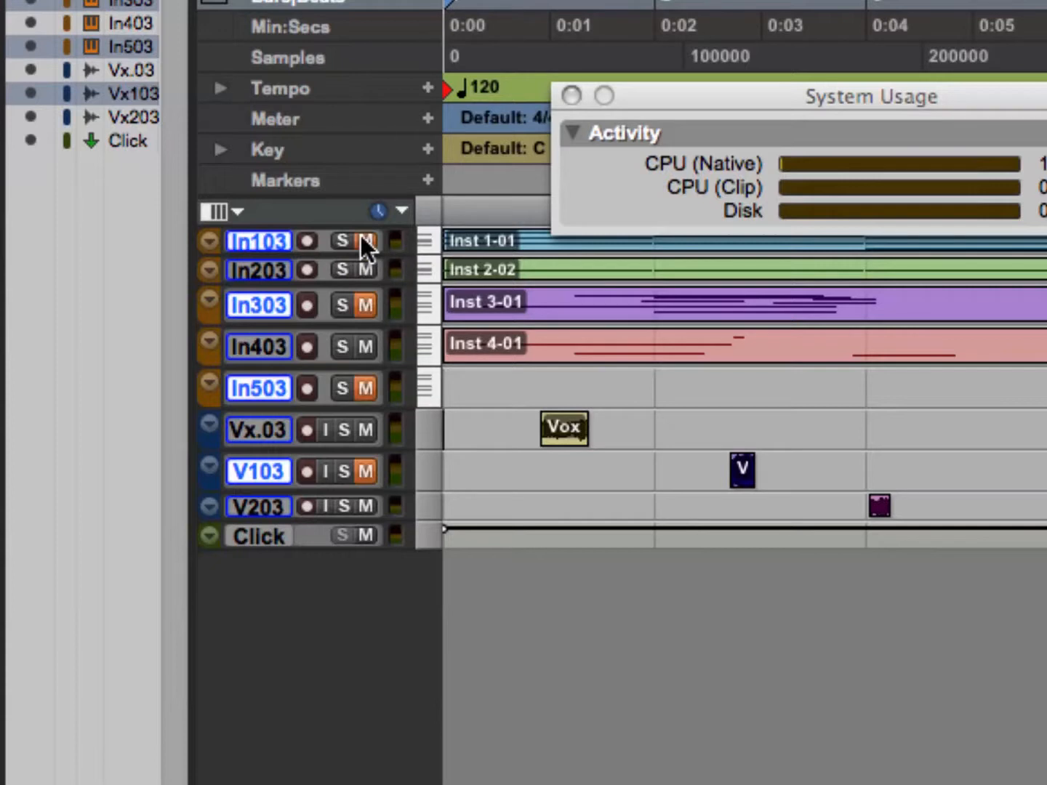
{"action": "left_click", "coordinate": [363, 236], "text": "alt+shift"}
{"action": "left_click", "coordinate": [341, 237], "text": "alt+shift"}
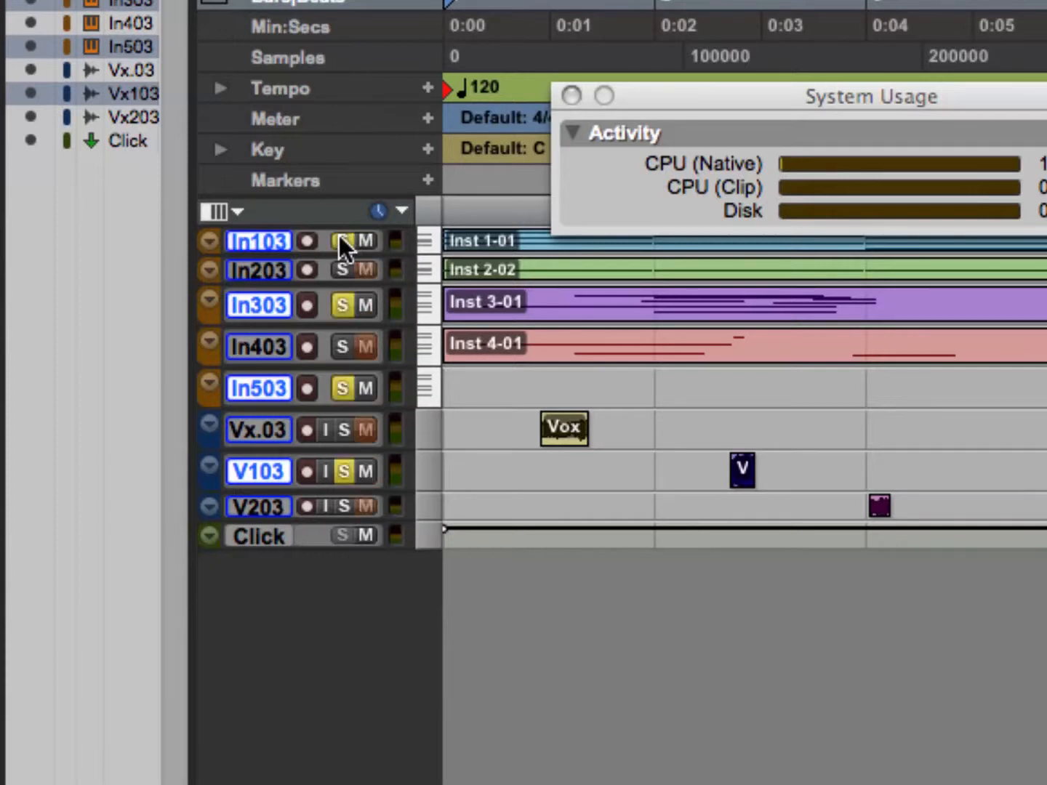
{"action": "left_click", "coordinate": [340, 237], "text": "alt+shift"}
{"action": "left_click", "coordinate": [340, 236], "text": "alt+shift"}
{"action": "left_click", "coordinate": [340, 237], "text": "alt+shift"}
{"action": "left_click", "coordinate": [340, 236], "text": "alt+shift"}
{"action": "left_click", "coordinate": [340, 237], "text": "alt+shift"}
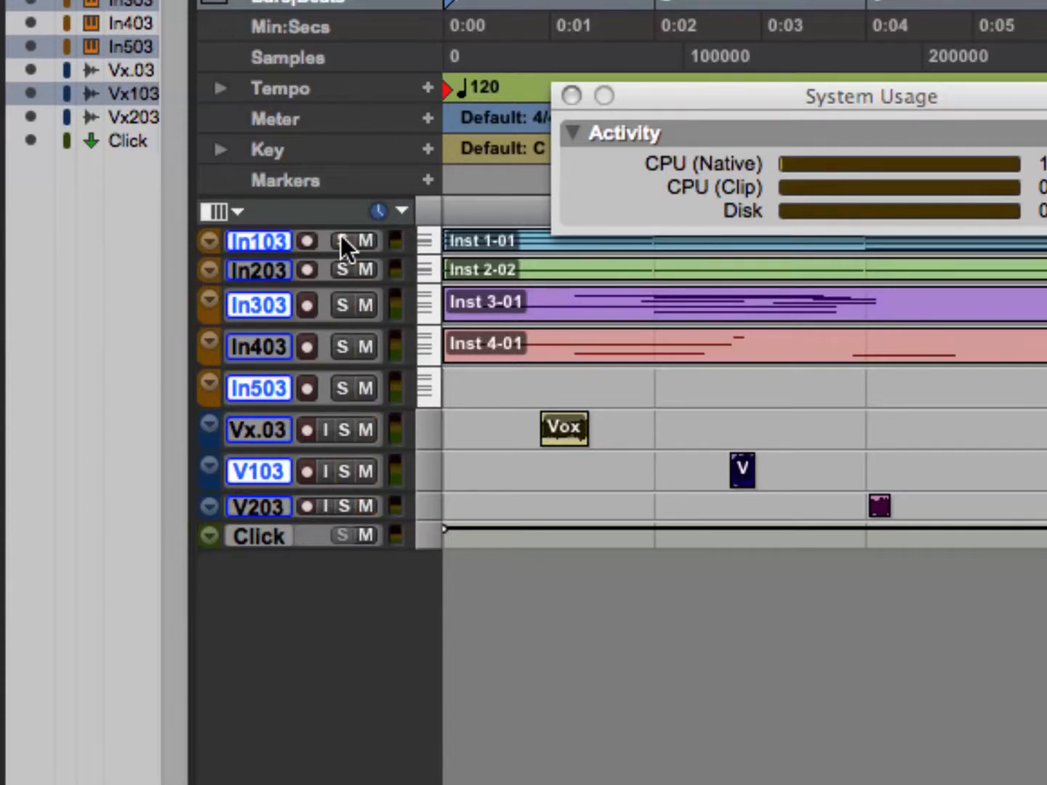
{"action": "left_click", "coordinate": [357, 238], "text": "alt+shift"}
{"action": "left_click", "coordinate": [357, 238], "text": "alt+shift"}
{"action": "left_click", "coordinate": [357, 238], "text": "alt+shift"}
{"action": "left_click", "coordinate": [356, 237], "text": "alt+shift"}
{"action": "left_click", "coordinate": [357, 237], "text": "alt+shift"}
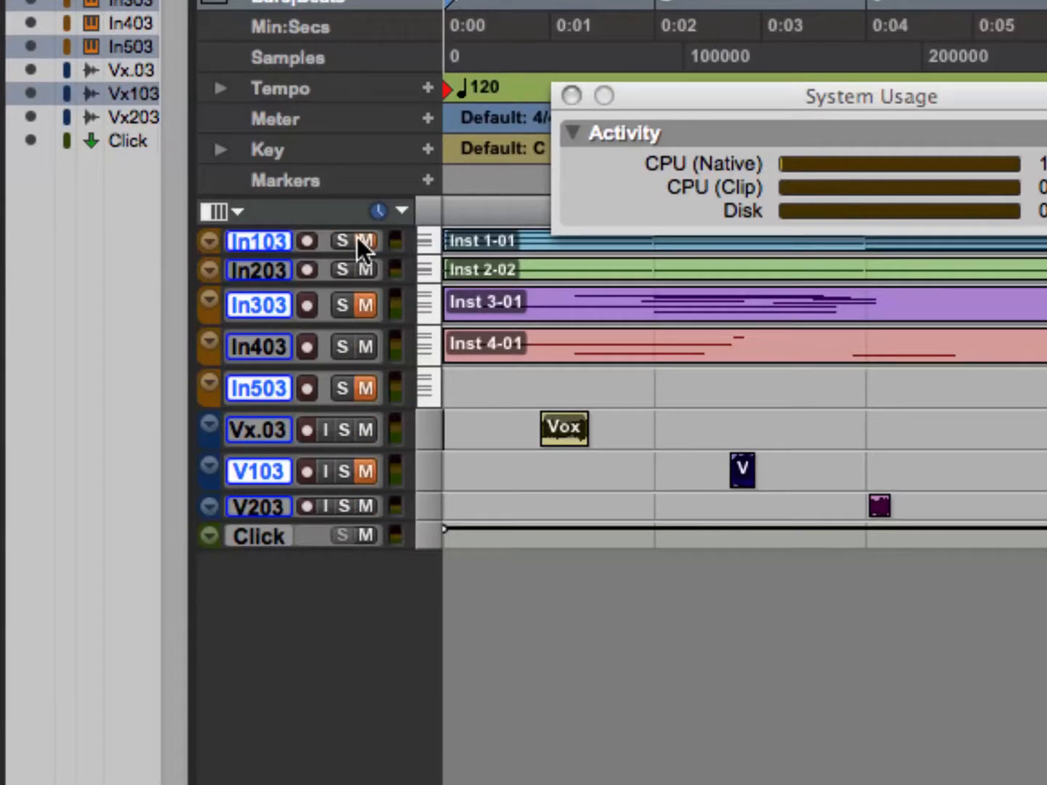
{"action": "left_click", "coordinate": [357, 237], "text": "alt+shift"}
{"action": "left_click", "coordinate": [357, 238], "text": "alt+shift"}
{"action": "left_click", "coordinate": [357, 238], "text": "alt+shift"}
Switch to the Mix window and close the System Usage window.
{"action": "key", "text": "super+equal"}
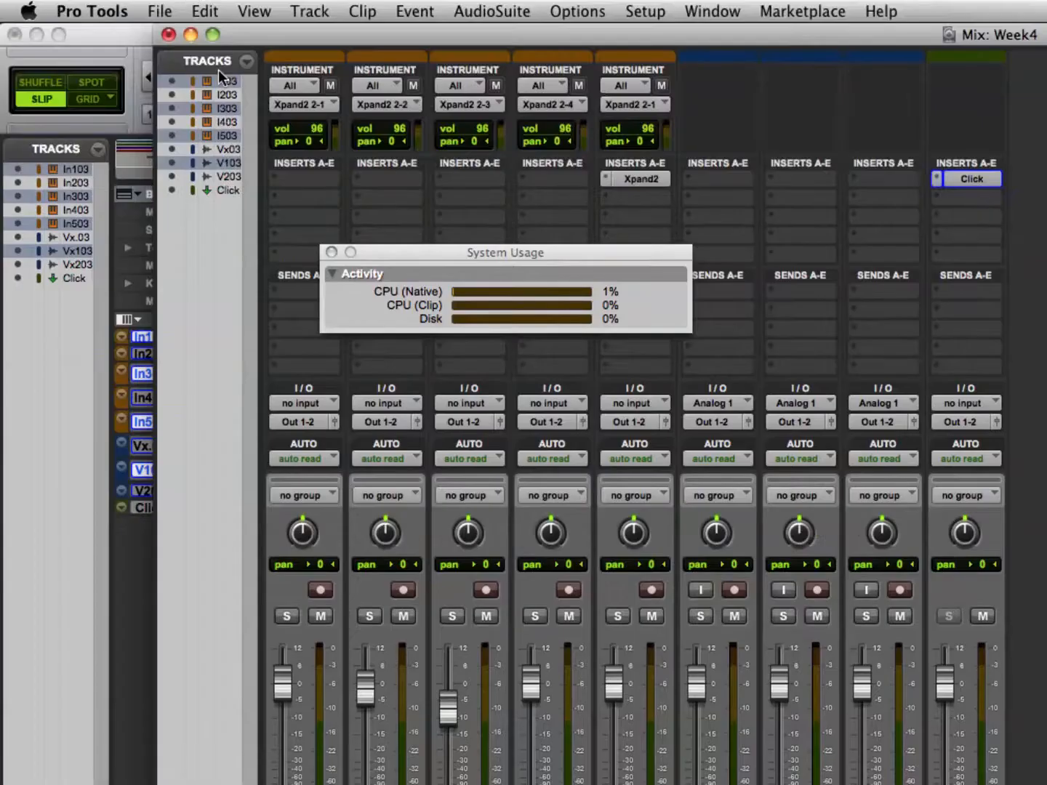
{"action": "left_click", "coordinate": [328, 253]}
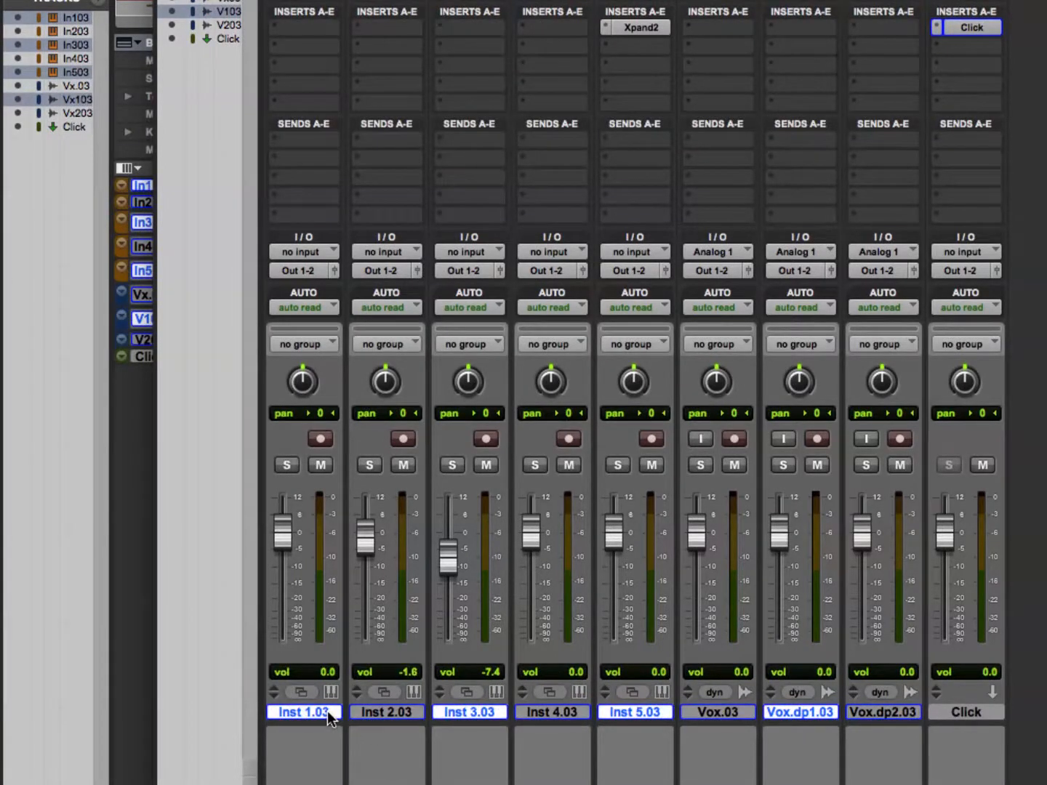
Toggle the selection of all tracks from the Inst 1.03 channel strip, ending with every track deselected.
{"action": "right_click", "coordinate": [327, 711]}
{"action": "left_click", "coordinate": [316, 711]}
{"action": "left_click", "coordinate": [316, 712], "text": "shift"}
{"action": "left_click", "coordinate": [316, 711], "text": "alt"}
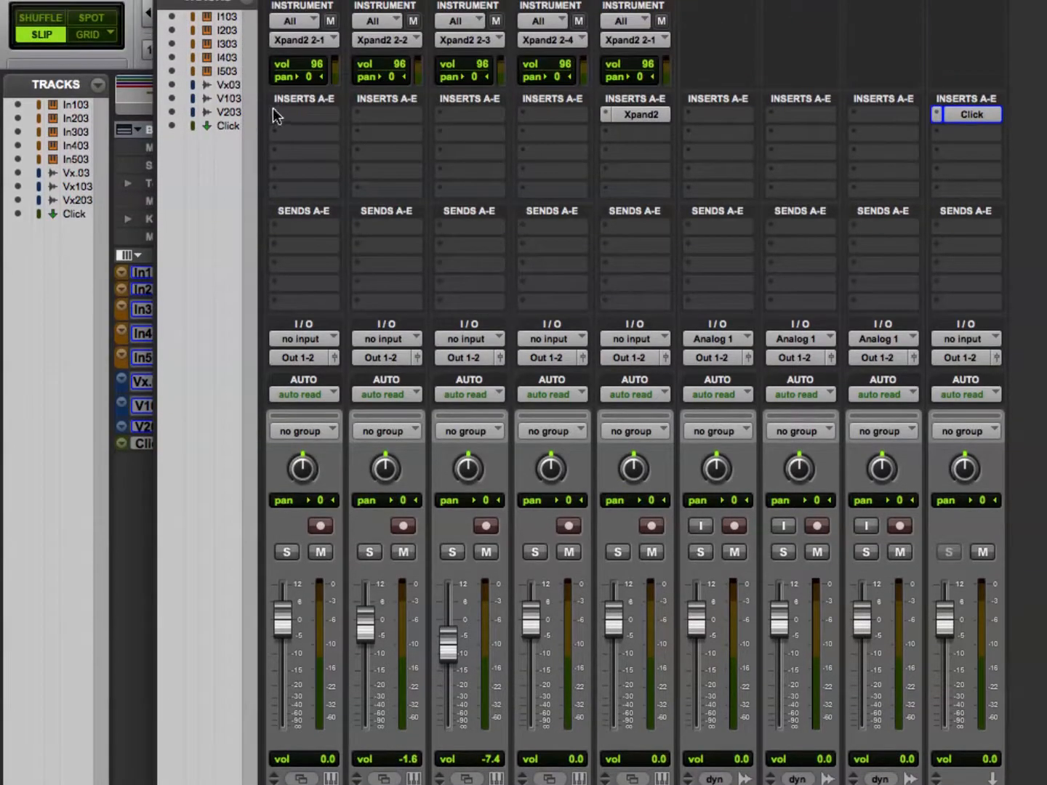
Add the EQ 3 7-Band plug-in to the second insert slot of all tracks and close its plug-in window.
{"action": "left_click", "coordinate": [274, 26]}
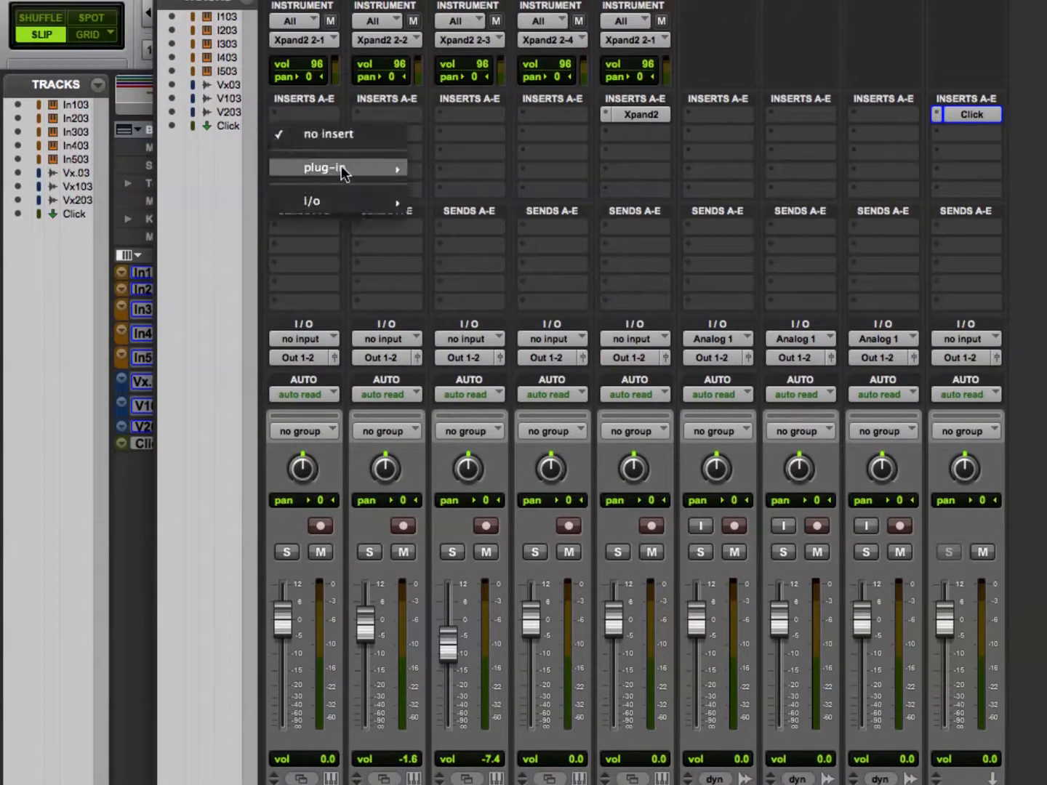
{"action": "mouse_move", "coordinate": [344, 169]}
{"action": "mouse_move", "coordinate": [466, 168]}
{"action": "left_click", "coordinate": [616, 239], "text": "alt"}
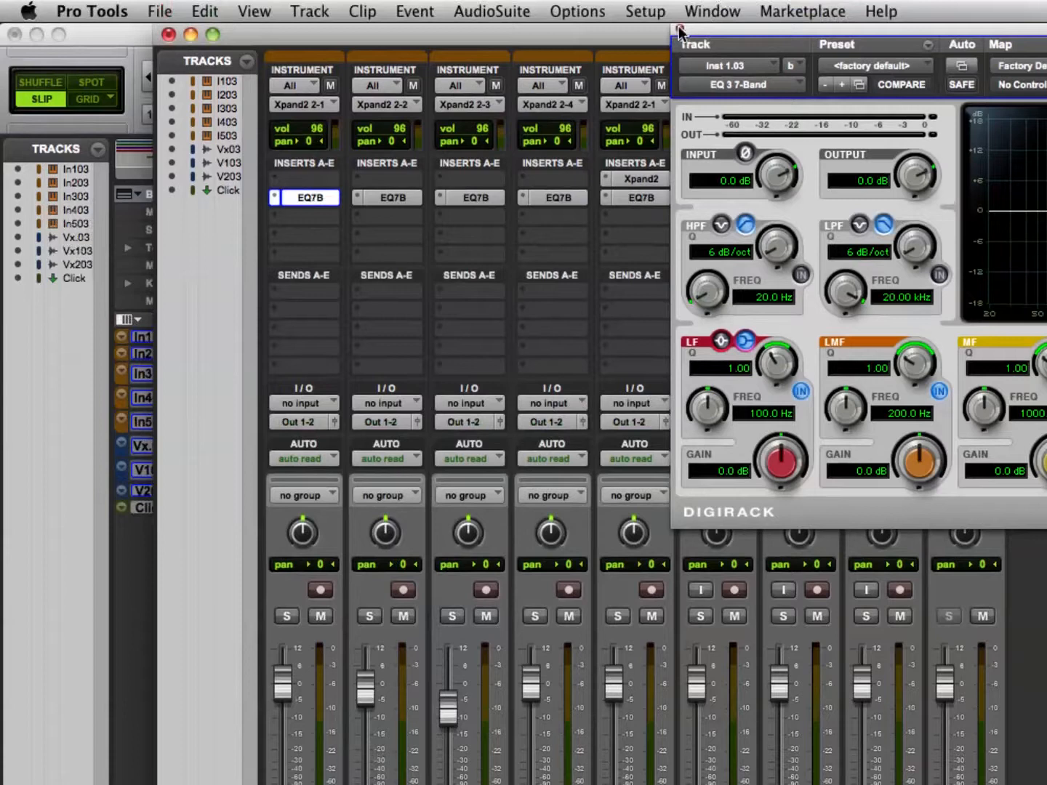
{"action": "left_click", "coordinate": [680, 29]}
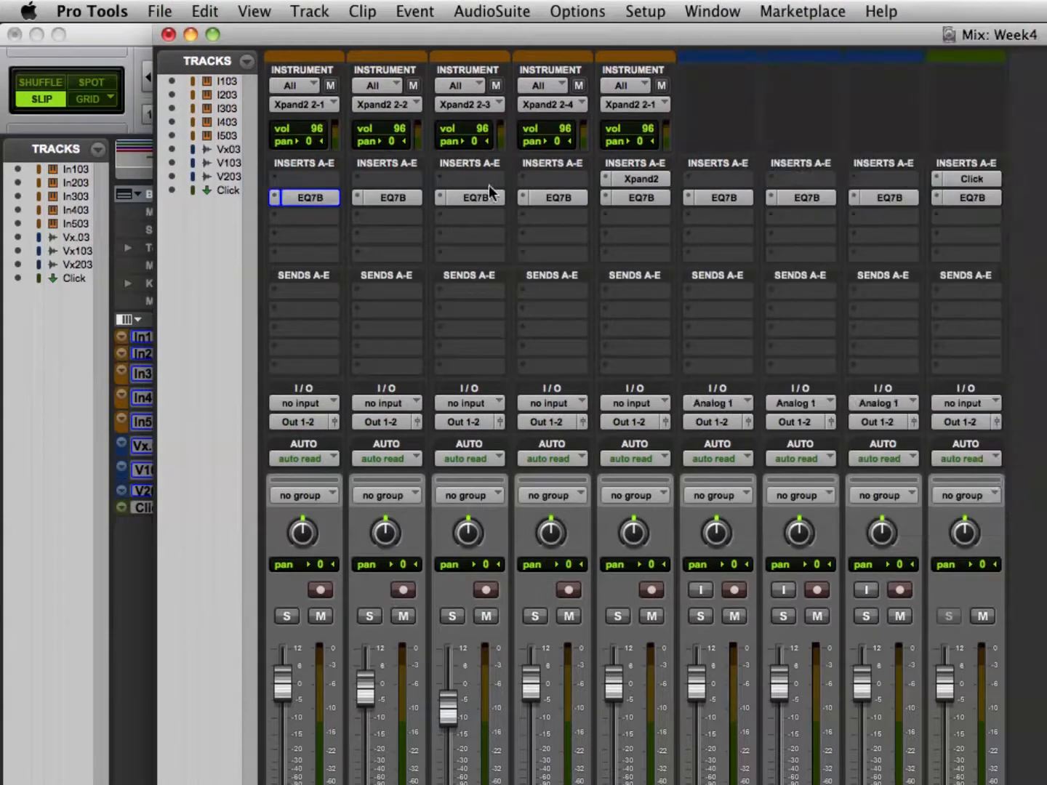
Assign send A of all tracks to Bus 1-2 and close the send window.
{"action": "left_click", "coordinate": [285, 292]}
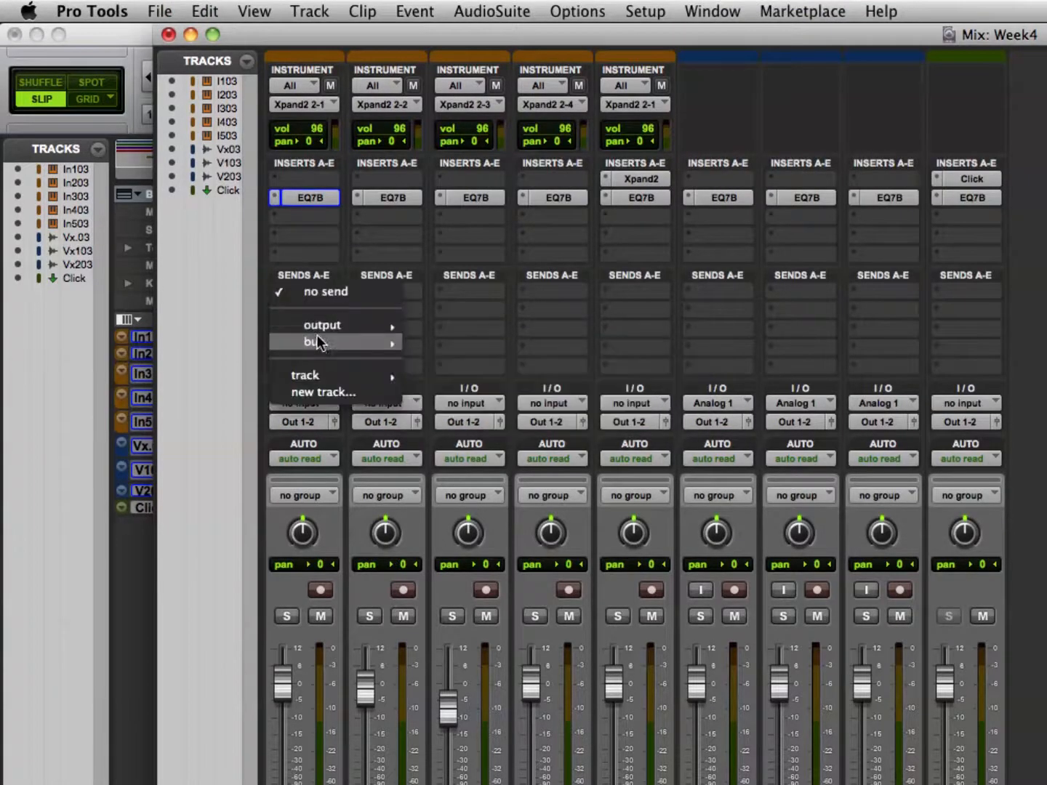
{"action": "mouse_move", "coordinate": [314, 341]}
{"action": "left_click", "coordinate": [427, 341], "text": "alt"}
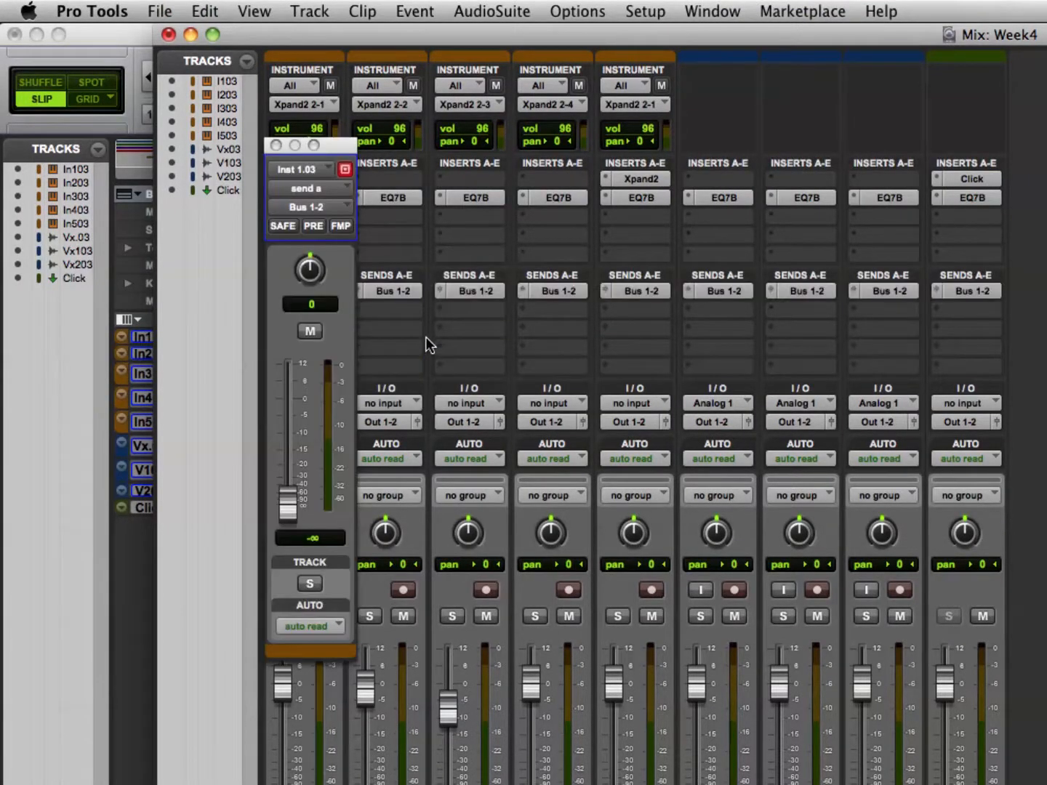
{"action": "left_click", "coordinate": [277, 146]}
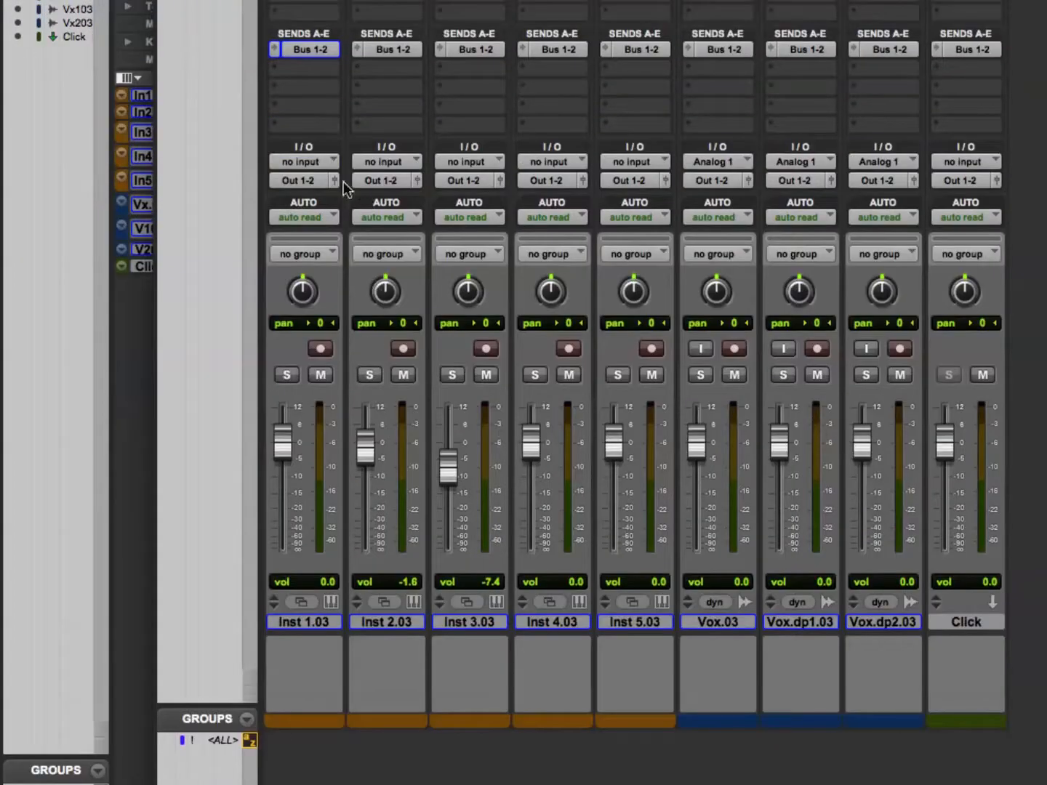
Route the output of all tracks to Analog 3-4 and return it to Out 1-2.
{"action": "left_click", "coordinate": [306, 313]}
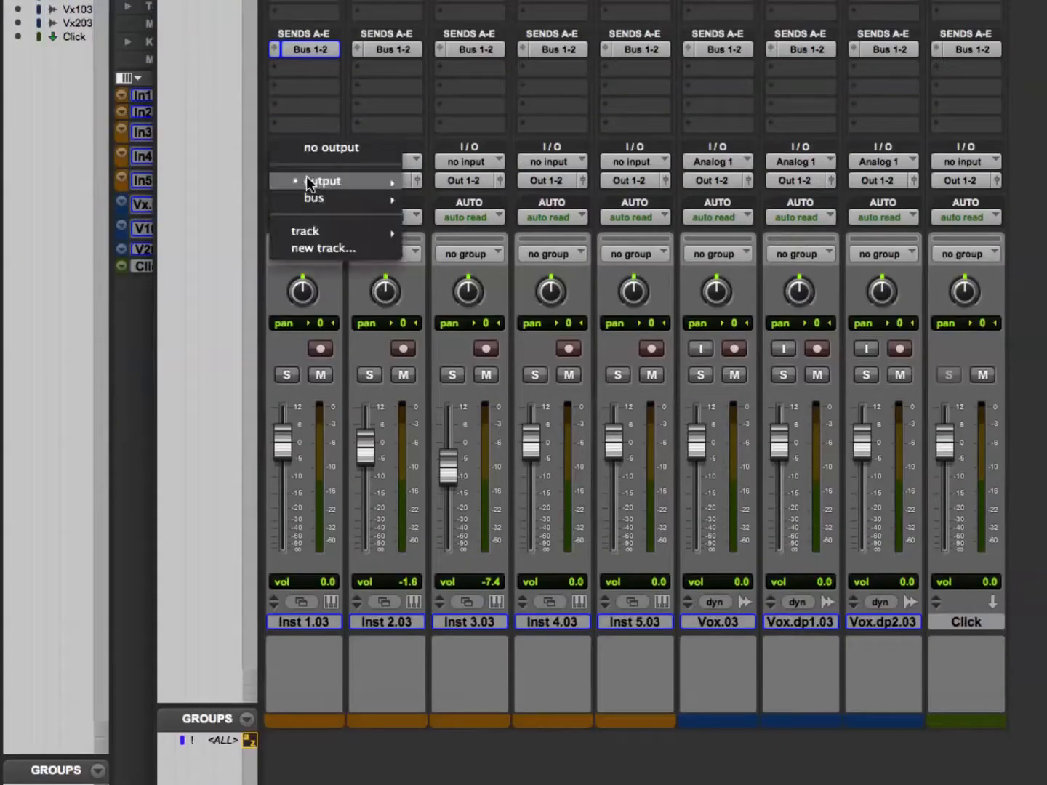
{"action": "mouse_move", "coordinate": [408, 318]}
{"action": "left_click", "coordinate": [466, 227], "text": "alt"}
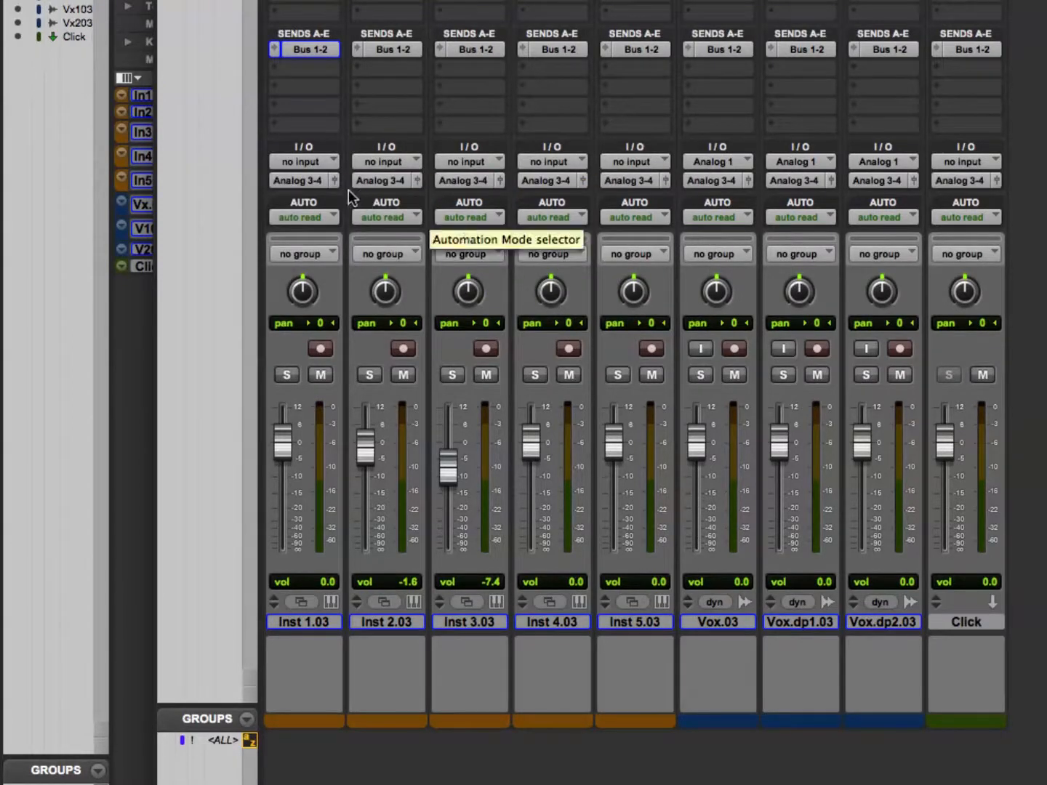
{"action": "left_click", "coordinate": [310, 180]}
{"action": "mouse_move", "coordinate": [311, 181]}
{"action": "left_click", "coordinate": [451, 179], "text": "alt"}
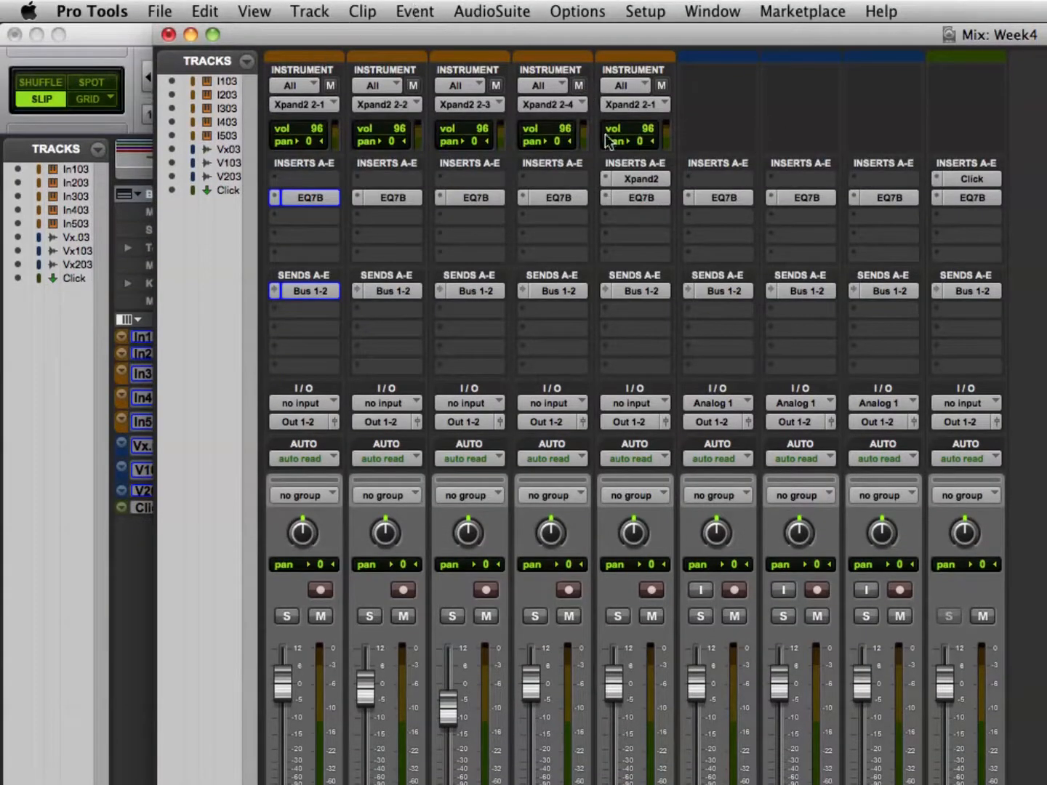
Remove the EQ 3 7-Band insert and the Bus 1-2 send from all tracks.
{"action": "left_click", "coordinate": [274, 198]}
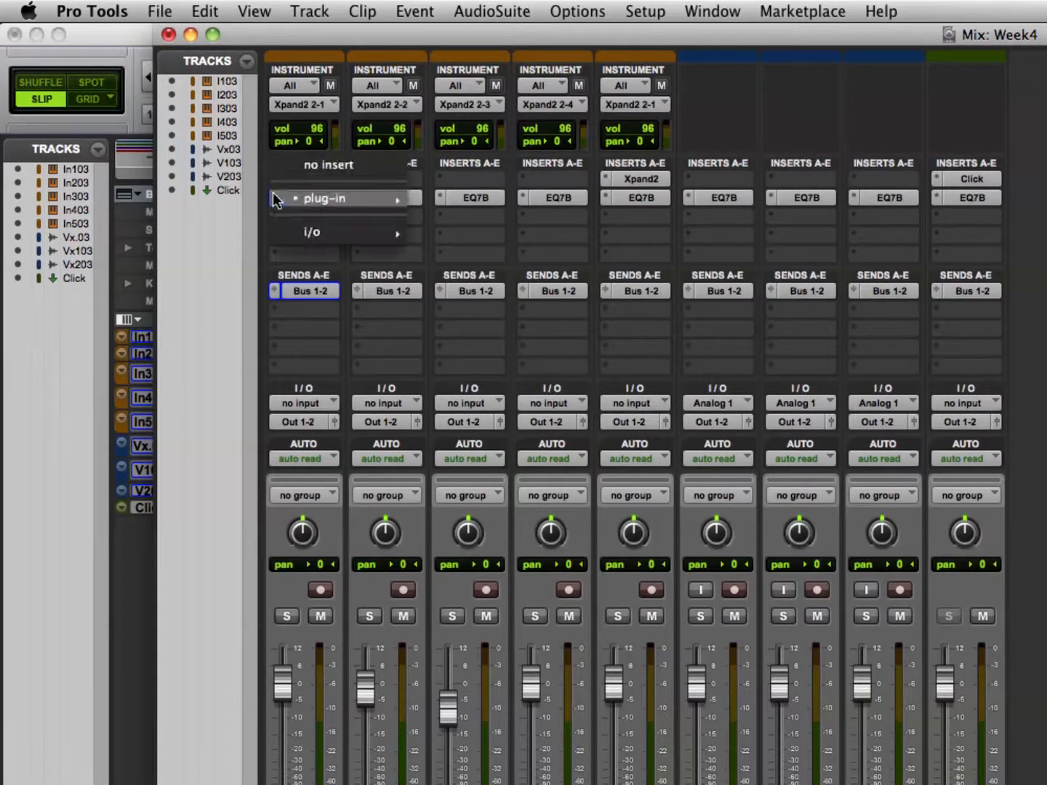
{"action": "left_click", "coordinate": [330, 160], "text": "alt"}
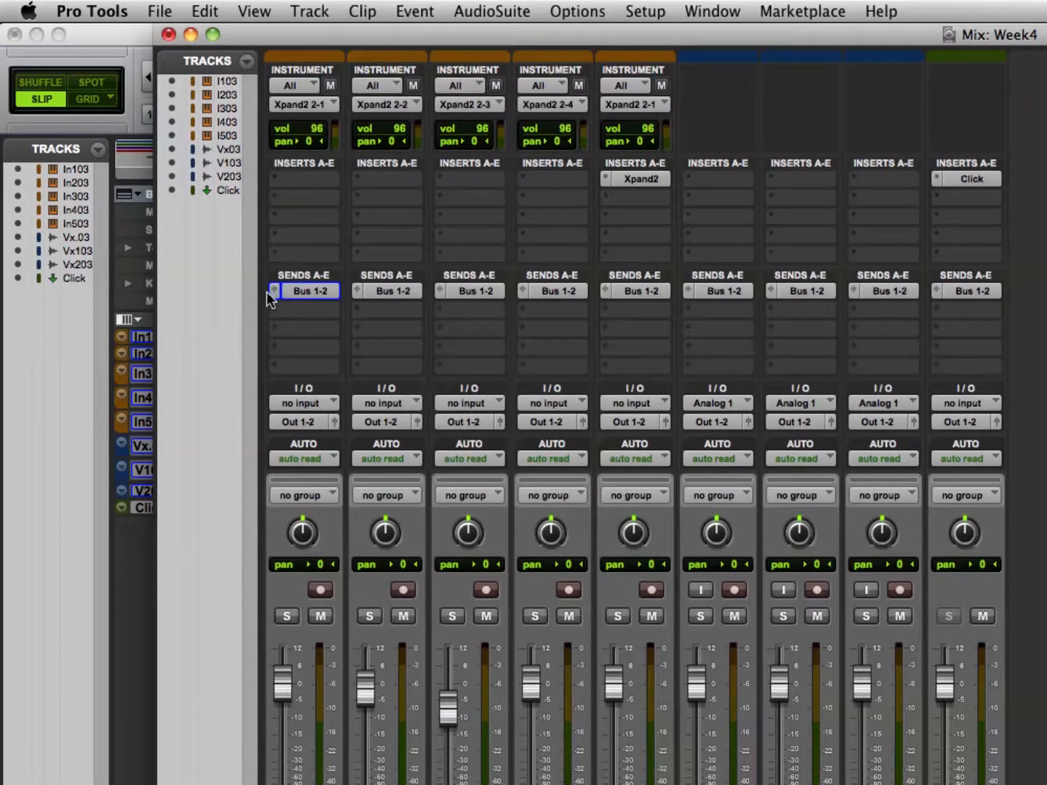
{"action": "left_click", "coordinate": [270, 292]}
{"action": "left_click", "coordinate": [300, 258], "text": "alt"}
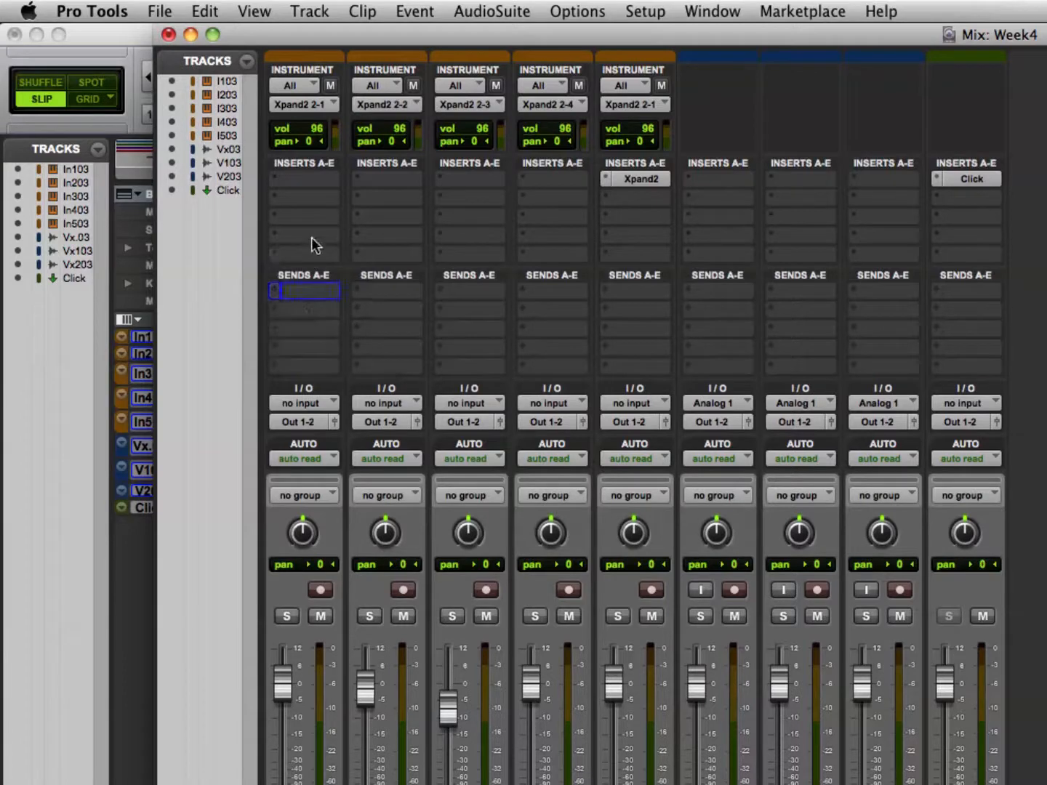
Set the MIDI output of all instrument tracks to Xpand2 2 channel-1 and clear it to none.
{"action": "left_click", "coordinate": [279, 107]}
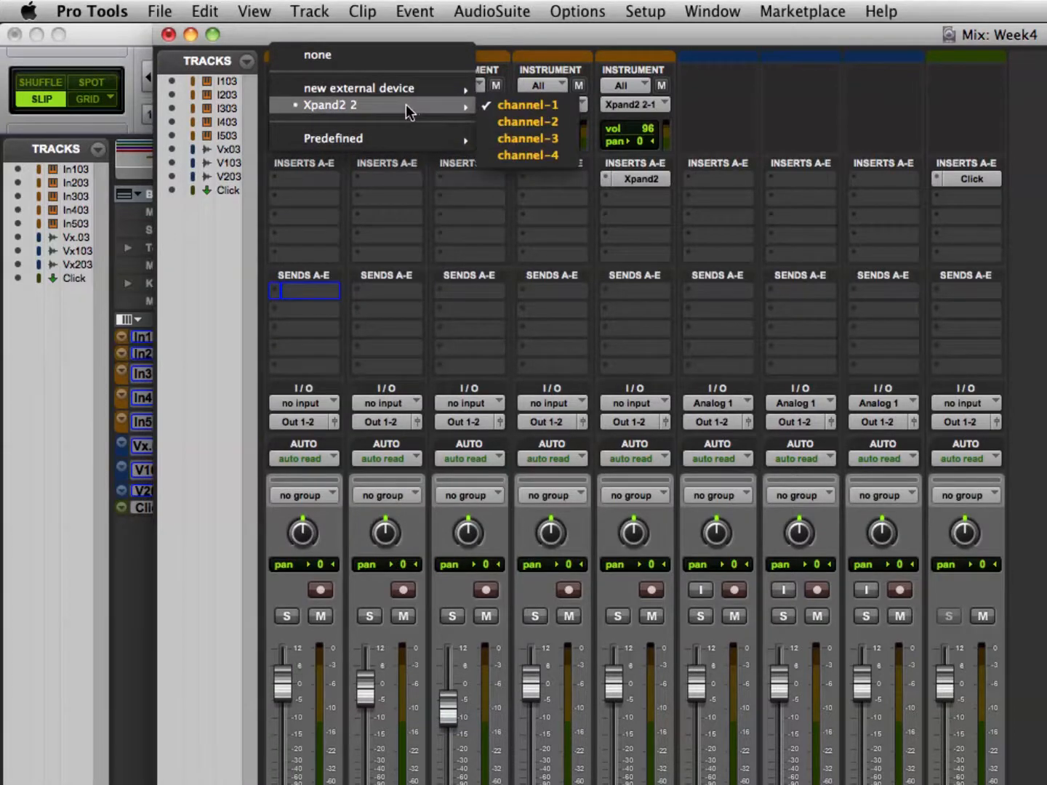
{"action": "left_click", "coordinate": [486, 104]}
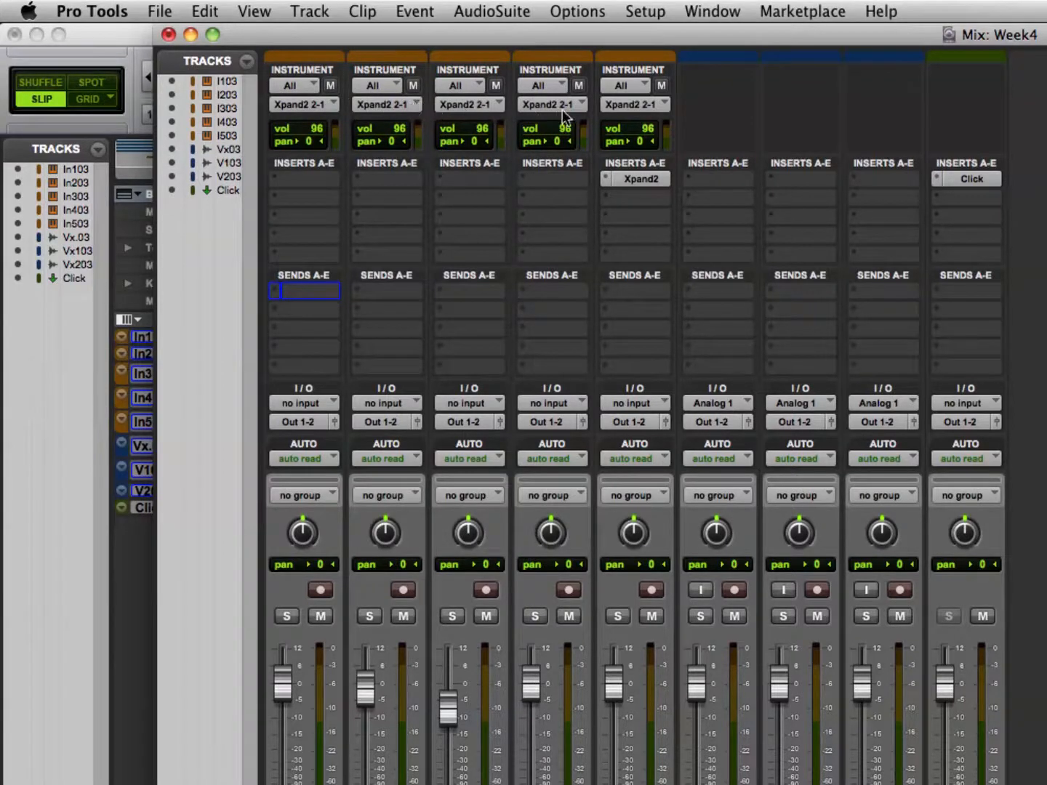
{"action": "left_click", "coordinate": [320, 104]}
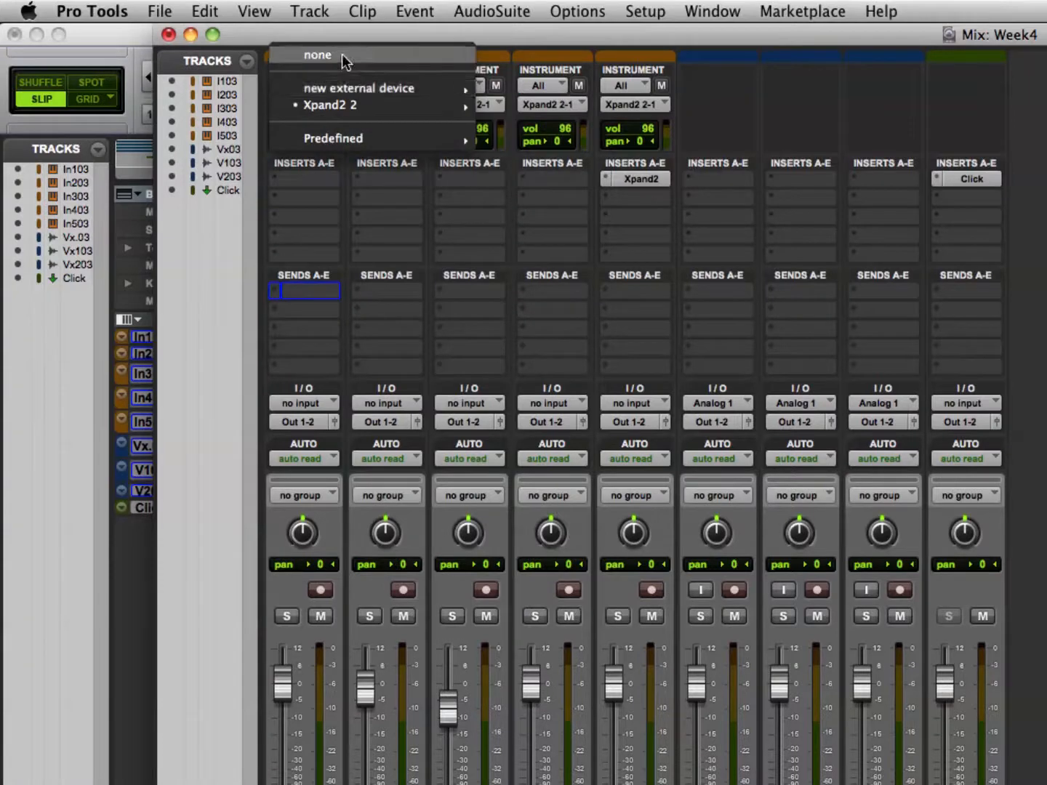
{"action": "left_click", "coordinate": [341, 55]}
Assign the MIDI output of the instrument tracks to Xpand2 2, starting from channel-1 on Inst 1.03.
{"action": "left_click", "coordinate": [331, 103]}
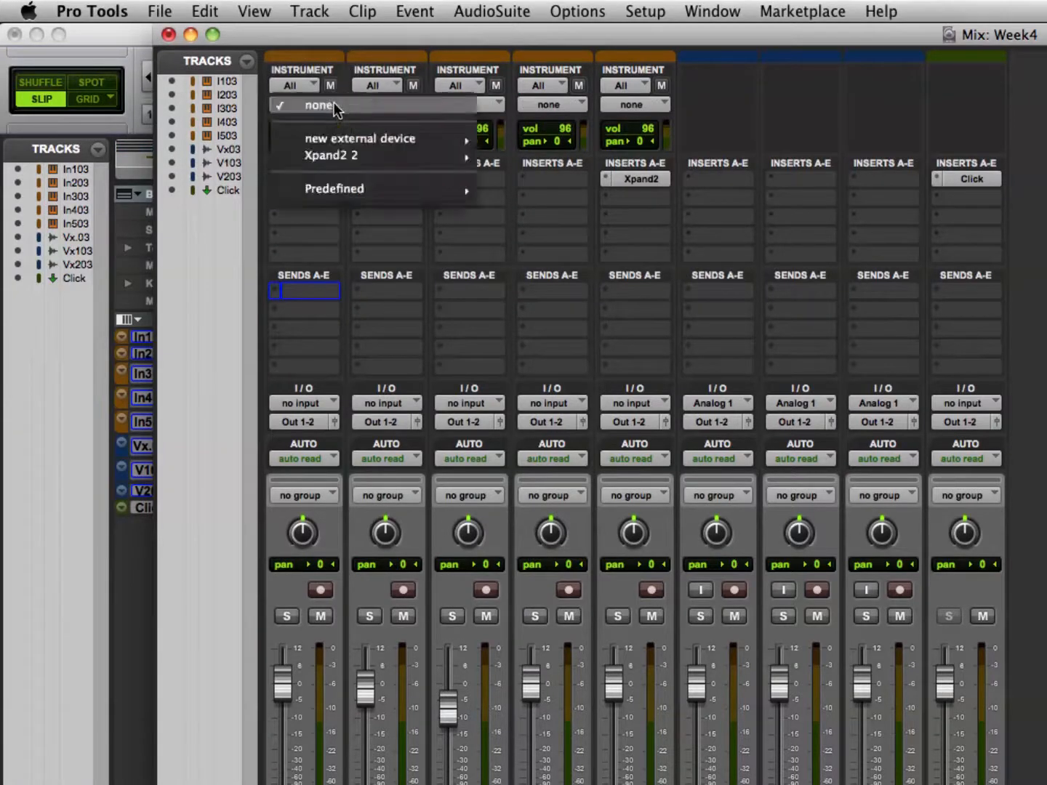
{"action": "mouse_move", "coordinate": [367, 157]}
{"action": "left_click", "coordinate": [520, 155]}
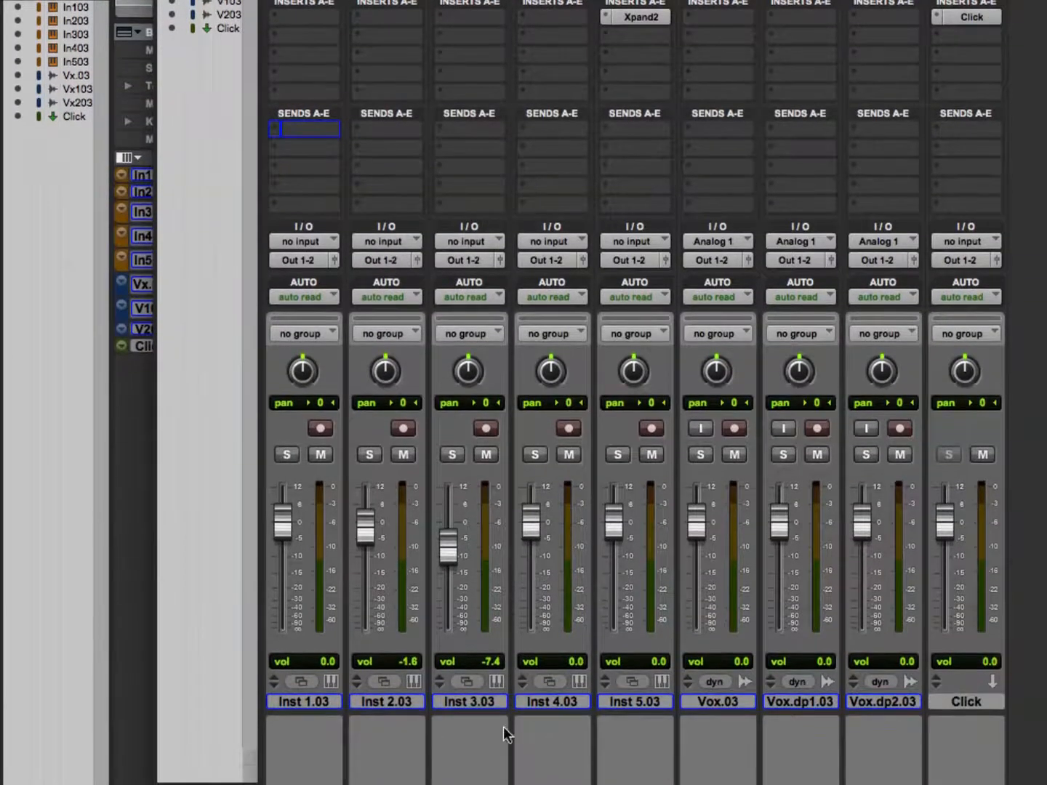
Select tracks Inst 1.03 through Inst 4.03 and route only their outputs to Bus 1-2.
{"action": "left_click", "coordinate": [342, 701]}
{"action": "left_click", "coordinate": [551, 704], "text": "shift"}
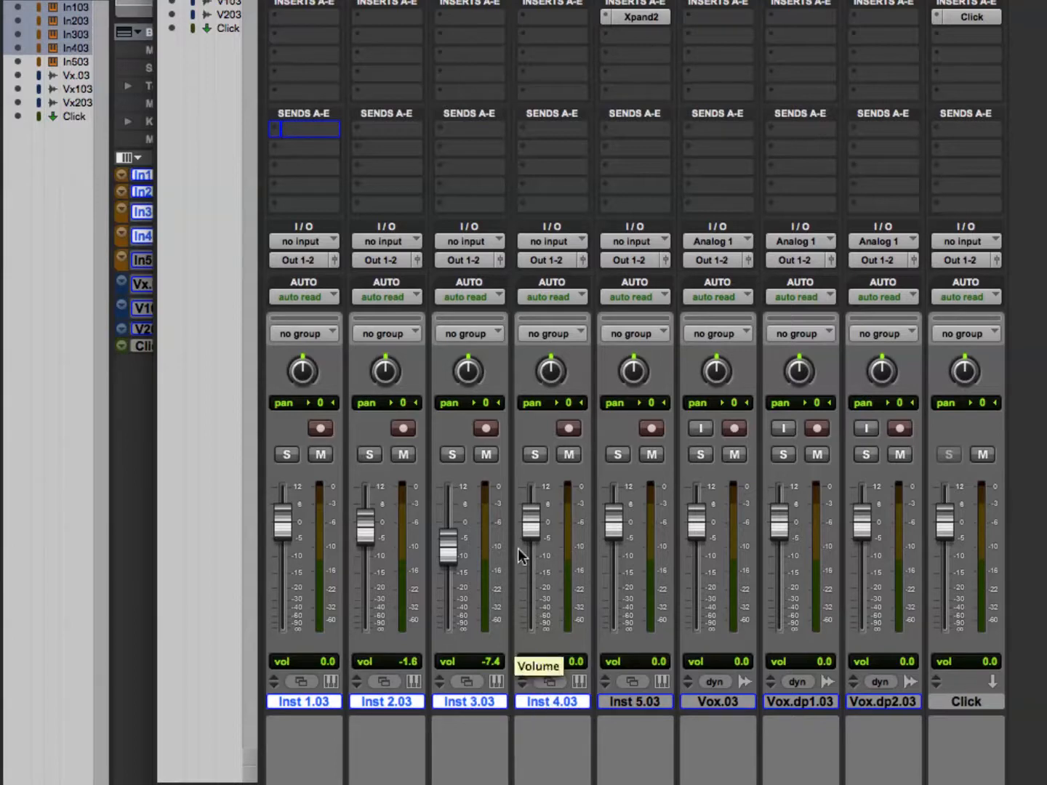
{"action": "left_click", "coordinate": [309, 260]}
{"action": "mouse_move", "coordinate": [313, 279]}
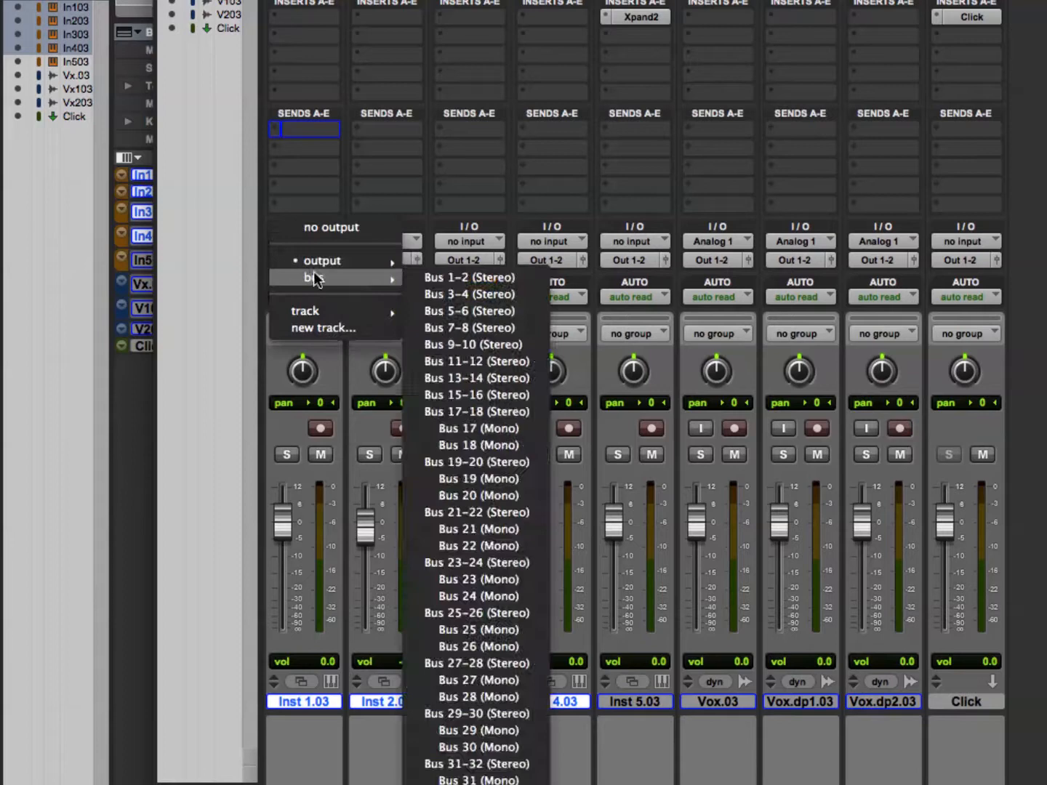
{"action": "left_click", "coordinate": [436, 275], "text": "alt+shift"}
Return the output of the four selected instrument tracks to Out 1-2 and deselect the tracks.
{"action": "left_click", "coordinate": [368, 264]}
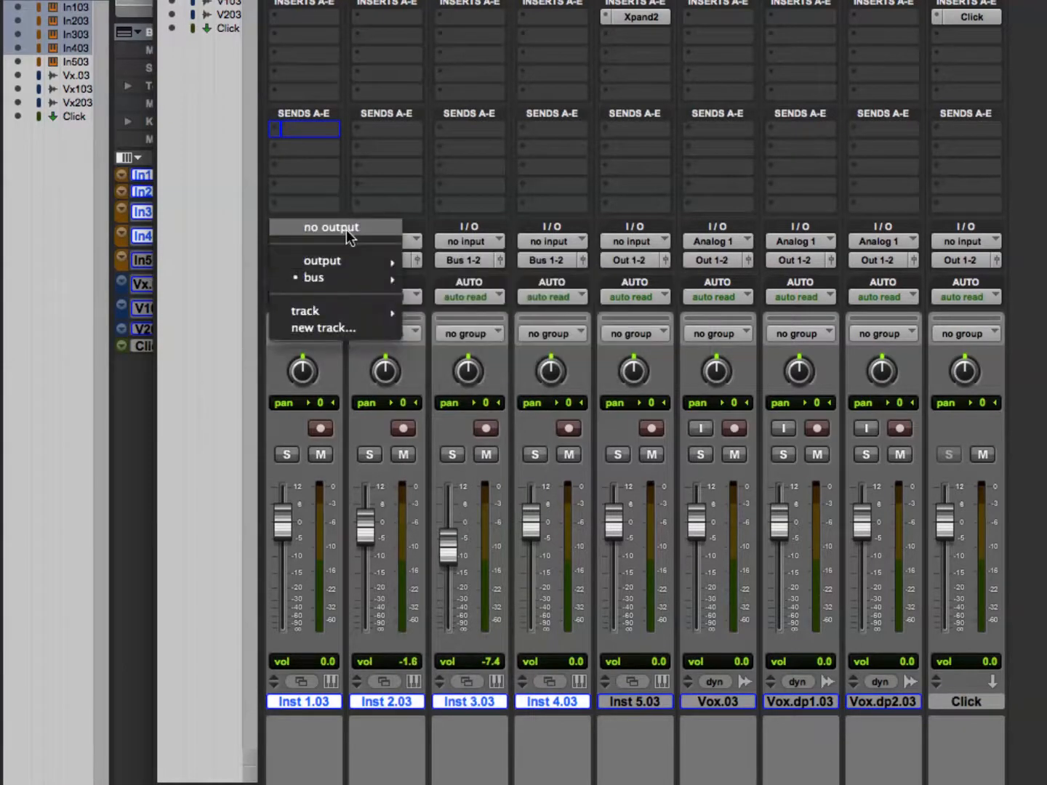
{"action": "mouse_move", "coordinate": [349, 260]}
{"action": "left_click", "coordinate": [471, 262], "text": "alt+shift"}
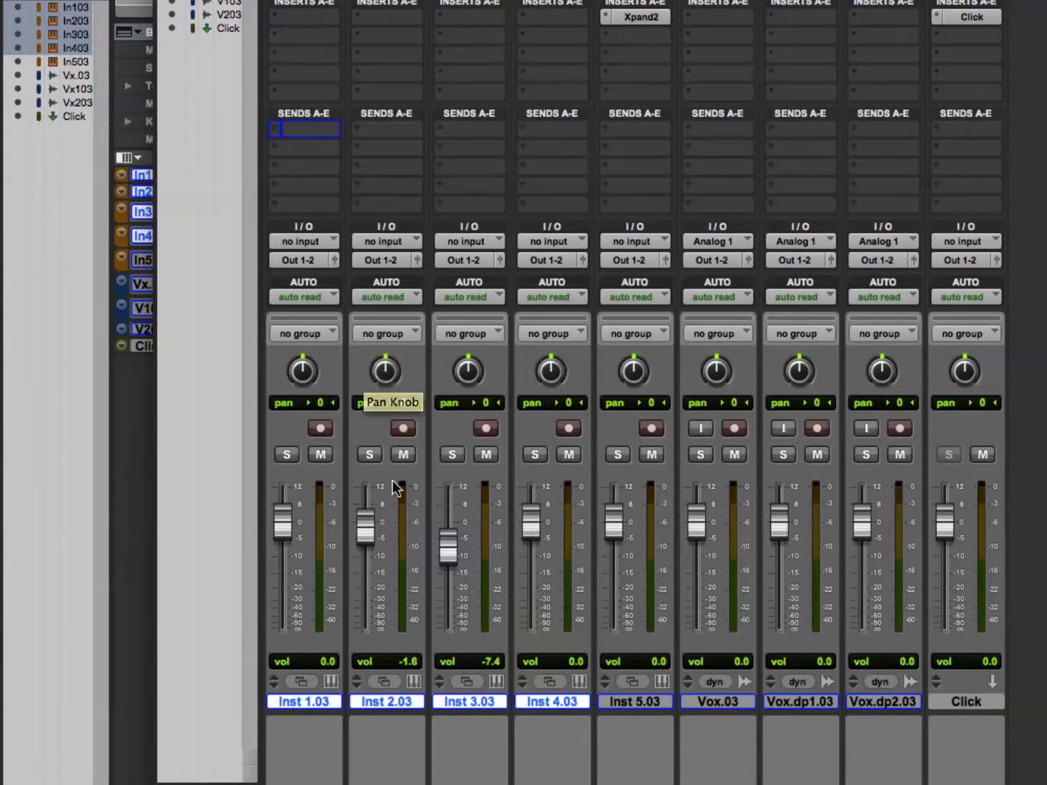
{"action": "left_click", "coordinate": [402, 429], "text": "alt+shift"}
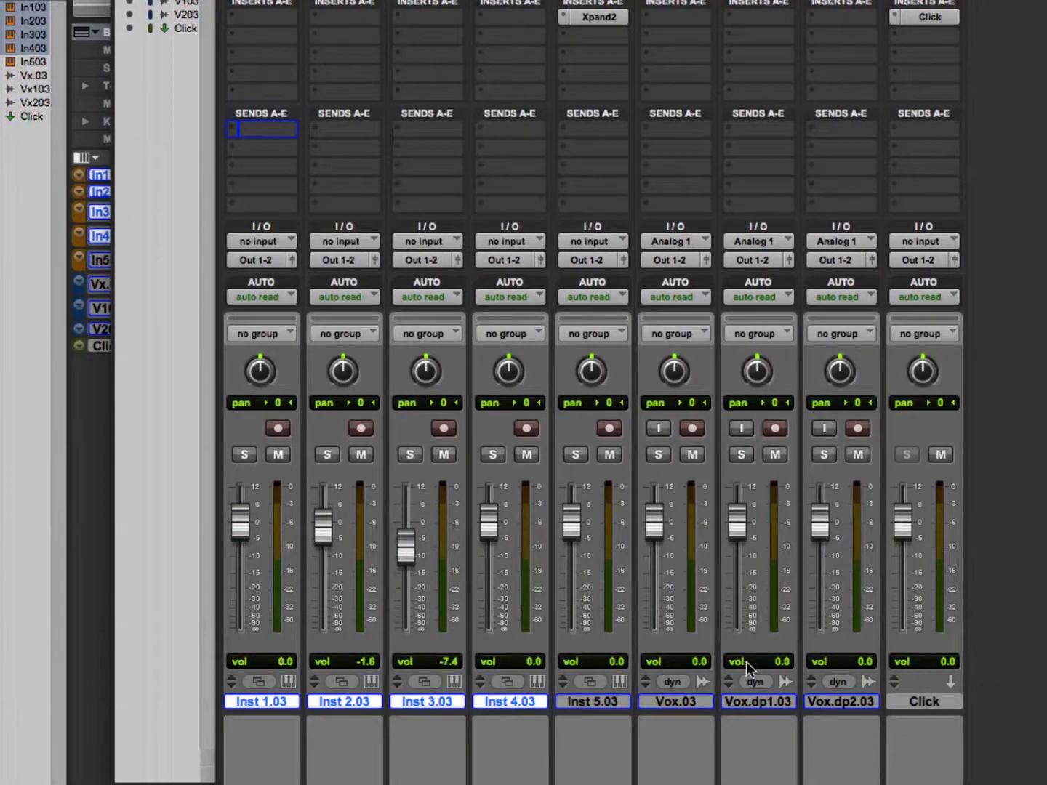
{"action": "left_click", "coordinate": [539, 701], "text": "alt"}
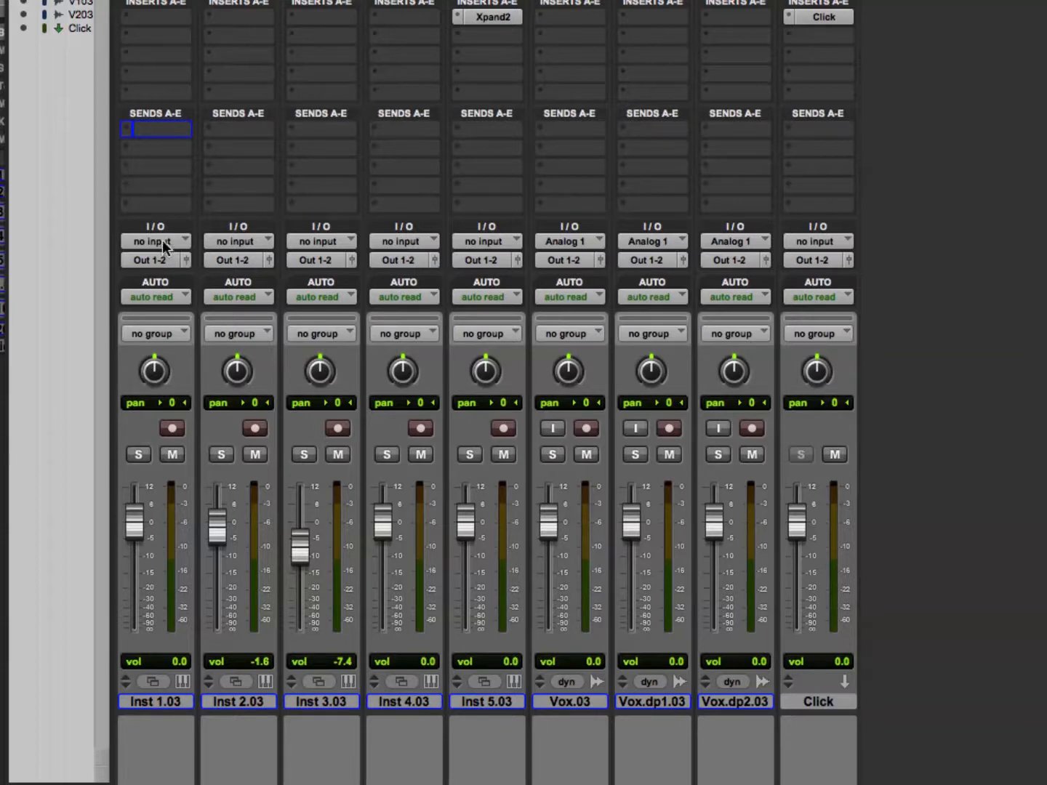
Set the input of the Inst 1.03 track to interface input Analog 1 (Mono).
{"action": "left_click", "coordinate": [164, 245]}
{"action": "mouse_move", "coordinate": [209, 273]}
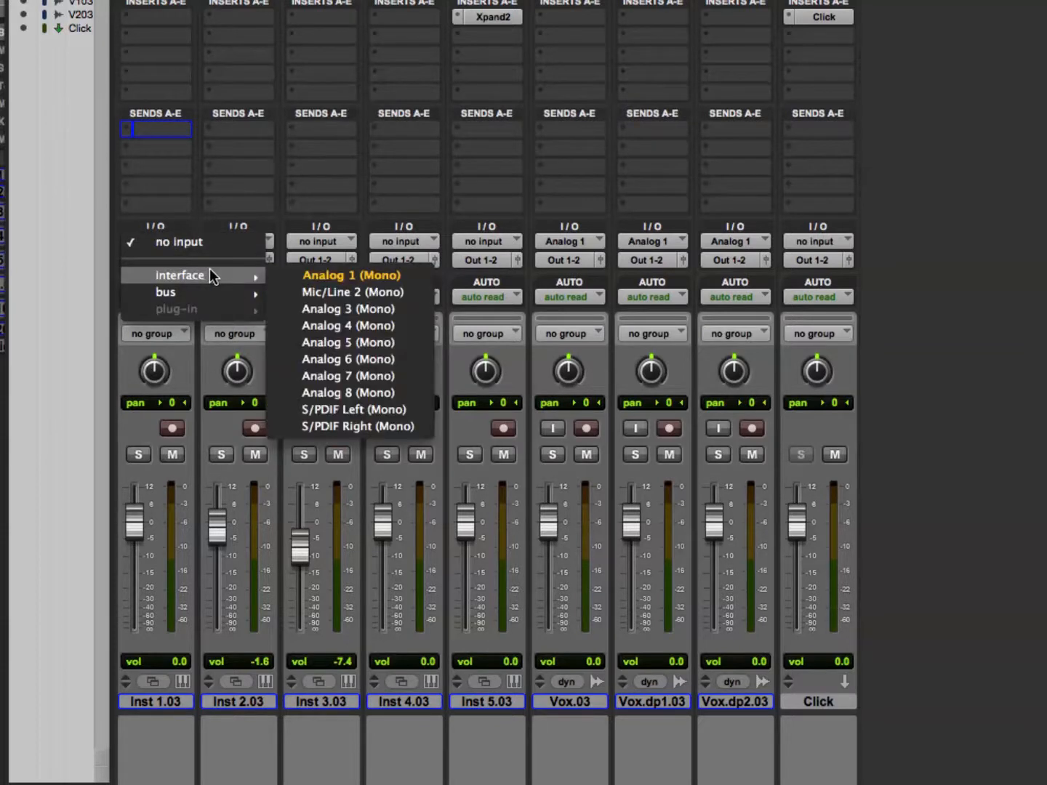
{"action": "left_click", "coordinate": [312, 277]}
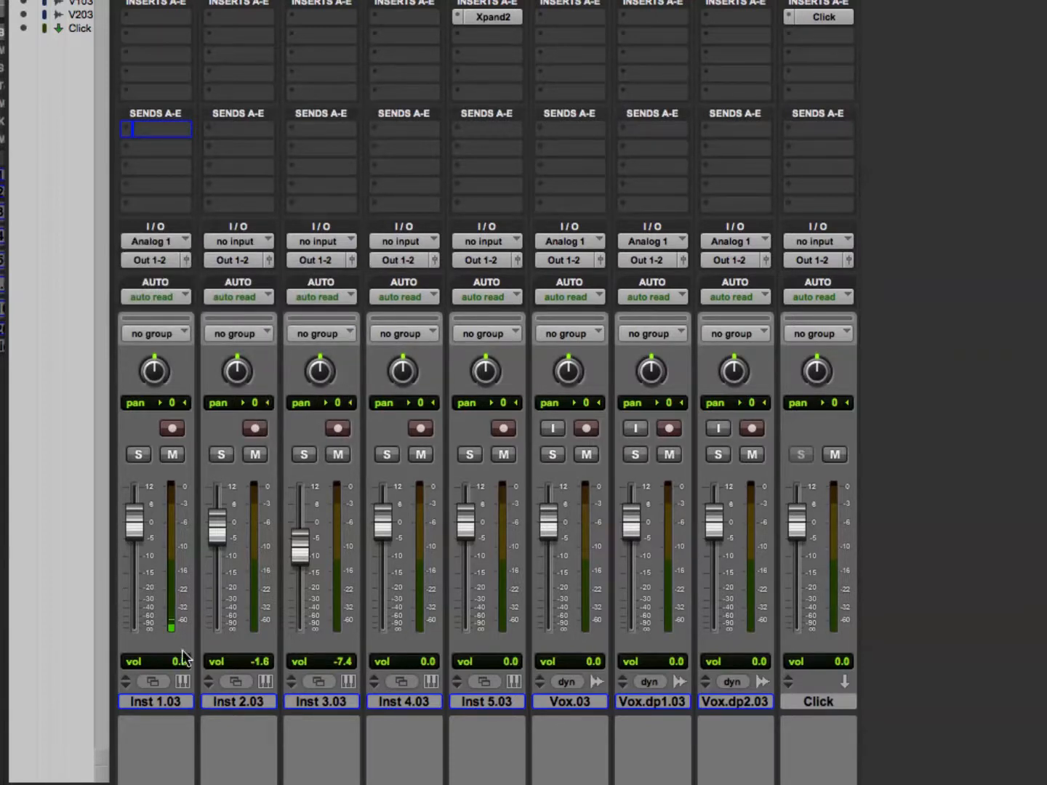
Select the three Vox tracks and assign them ascending inputs: Analog 1, Mic/Line 2 and Analog 3.
{"action": "left_click_drag", "start_coordinate": [556, 702], "coordinate": [746, 702]}
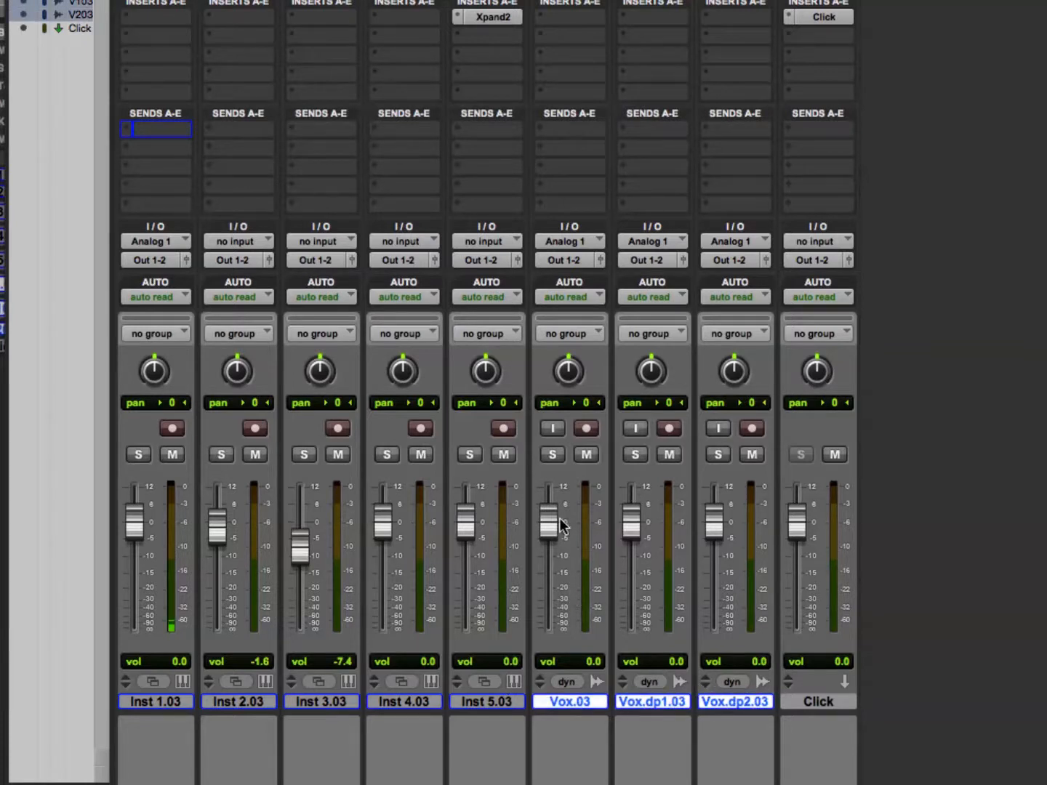
{"action": "left_click", "coordinate": [569, 241]}
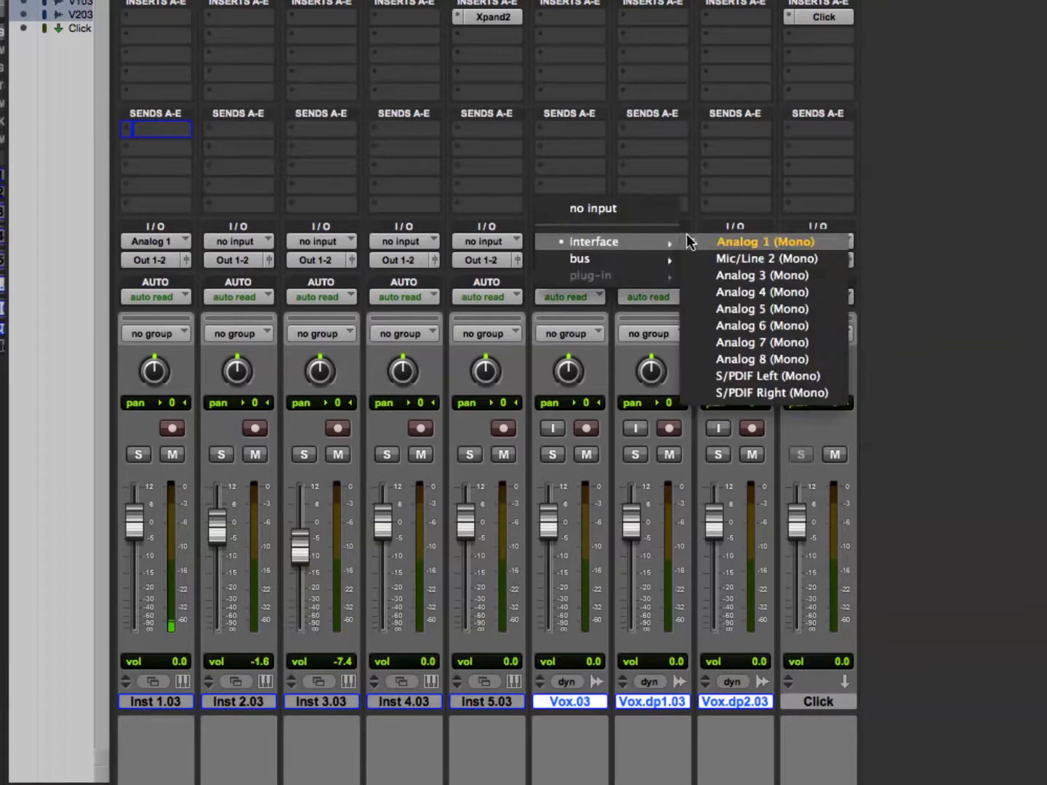
{"action": "left_click", "coordinate": [717, 241], "text": "alt+super"}
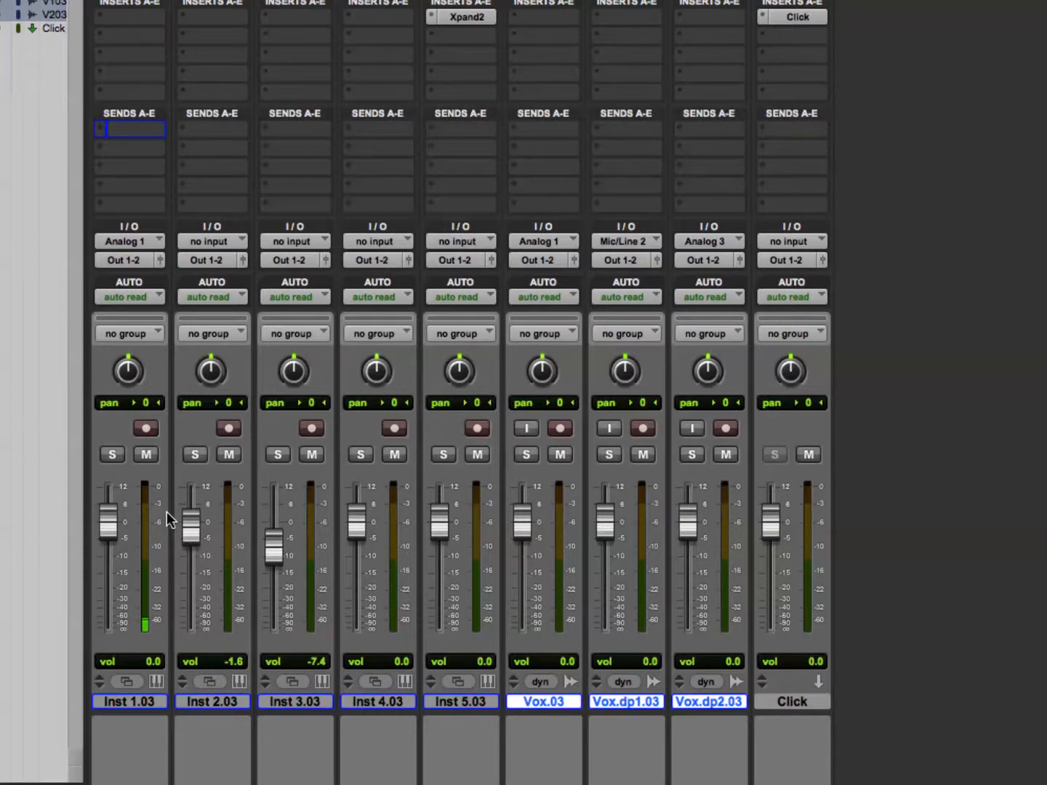
Assign send A to ascending buses, Bus 1-2 on Inst 1.03 and Bus 3-4, 5-6 and 7-8 on the Vox tracks, and close the send window.
{"action": "left_click", "coordinate": [114, 133]}
{"action": "mouse_move", "coordinate": [170, 181]}
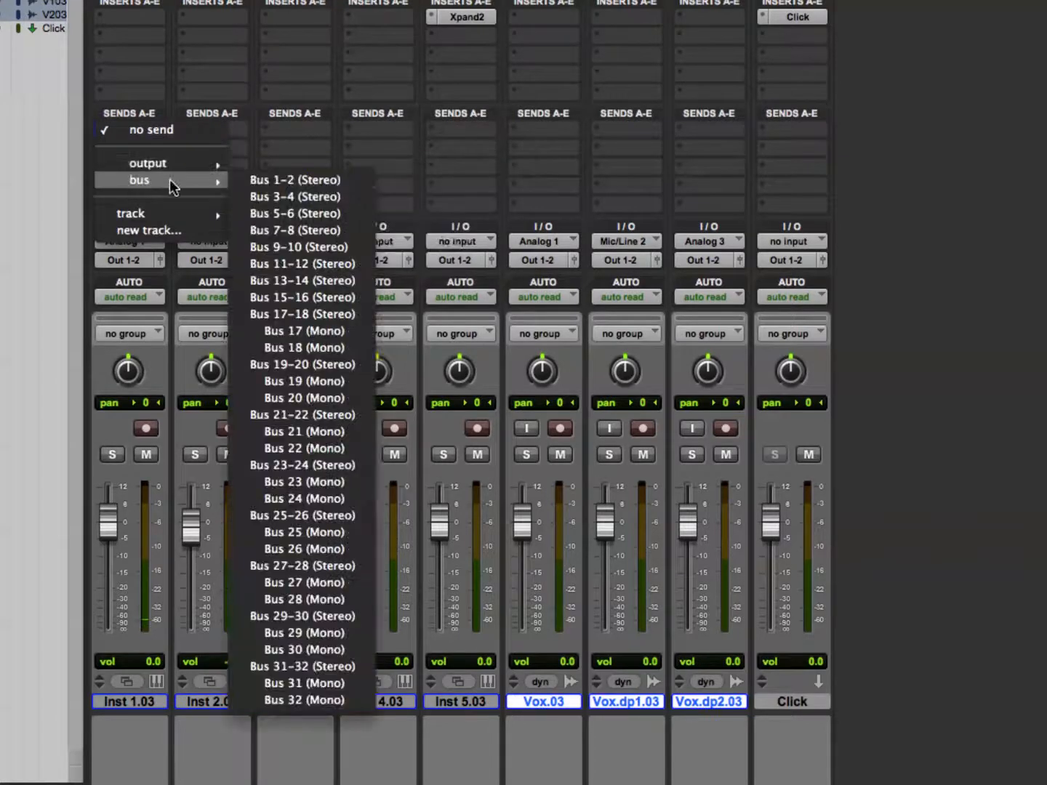
{"action": "left_click", "coordinate": [277, 180]}
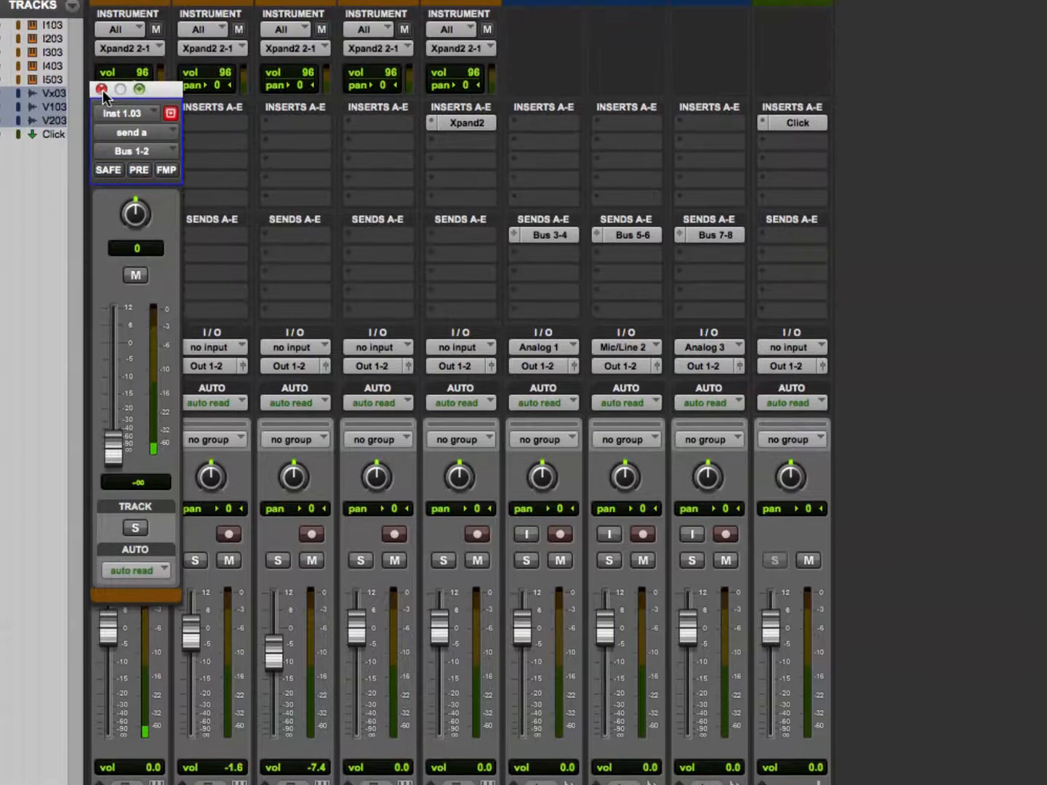
{"action": "left_click", "coordinate": [102, 75]}
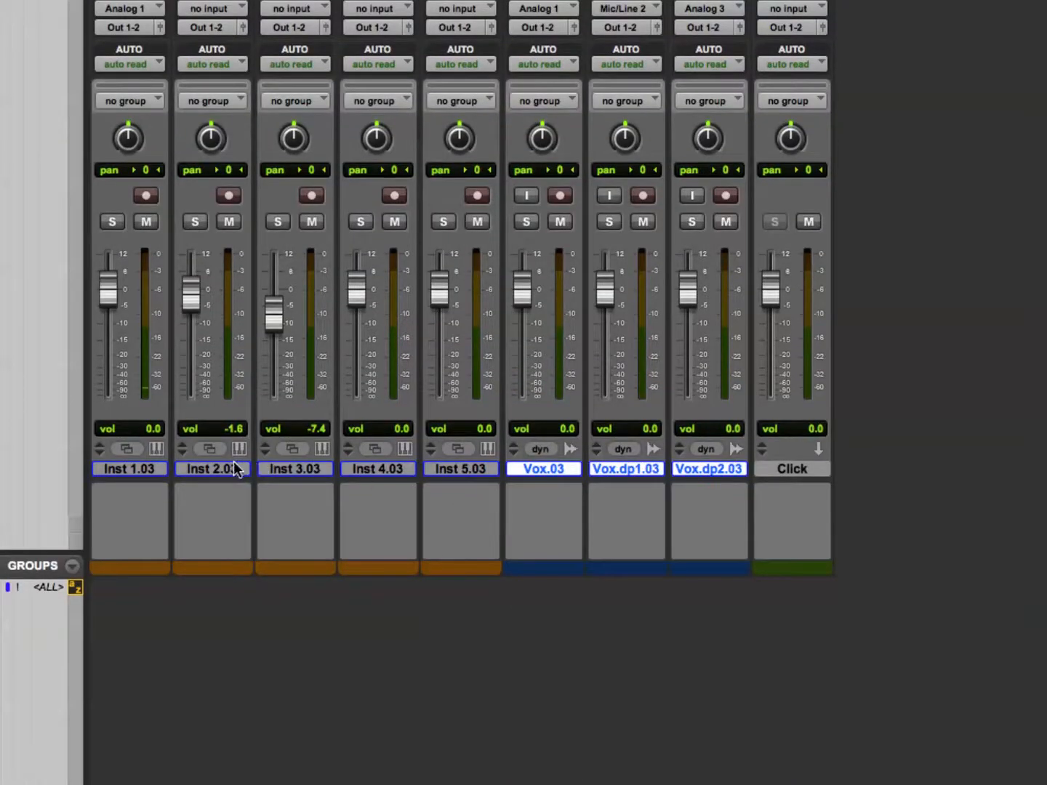
Deselect all tracks and reassign send A of Inst 1.03 to Bus 1-2.
{"action": "left_click", "coordinate": [234, 468], "text": "alt"}
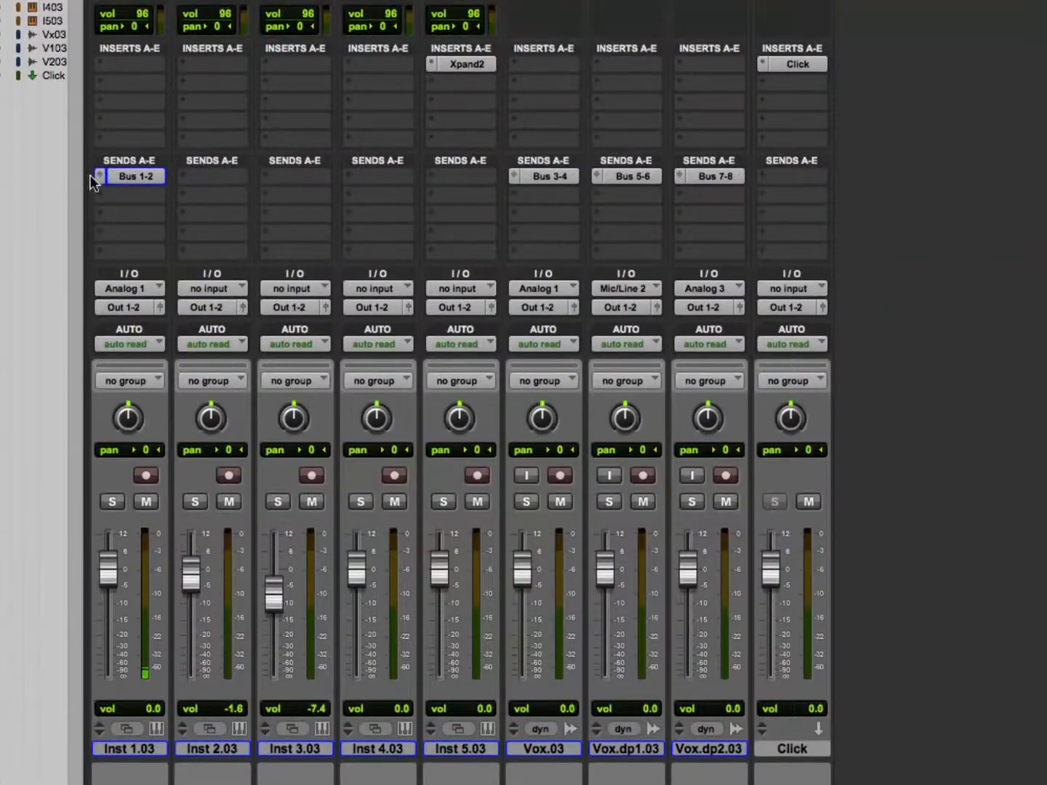
{"action": "left_click", "coordinate": [101, 179]}
{"action": "mouse_move", "coordinate": [163, 176]}
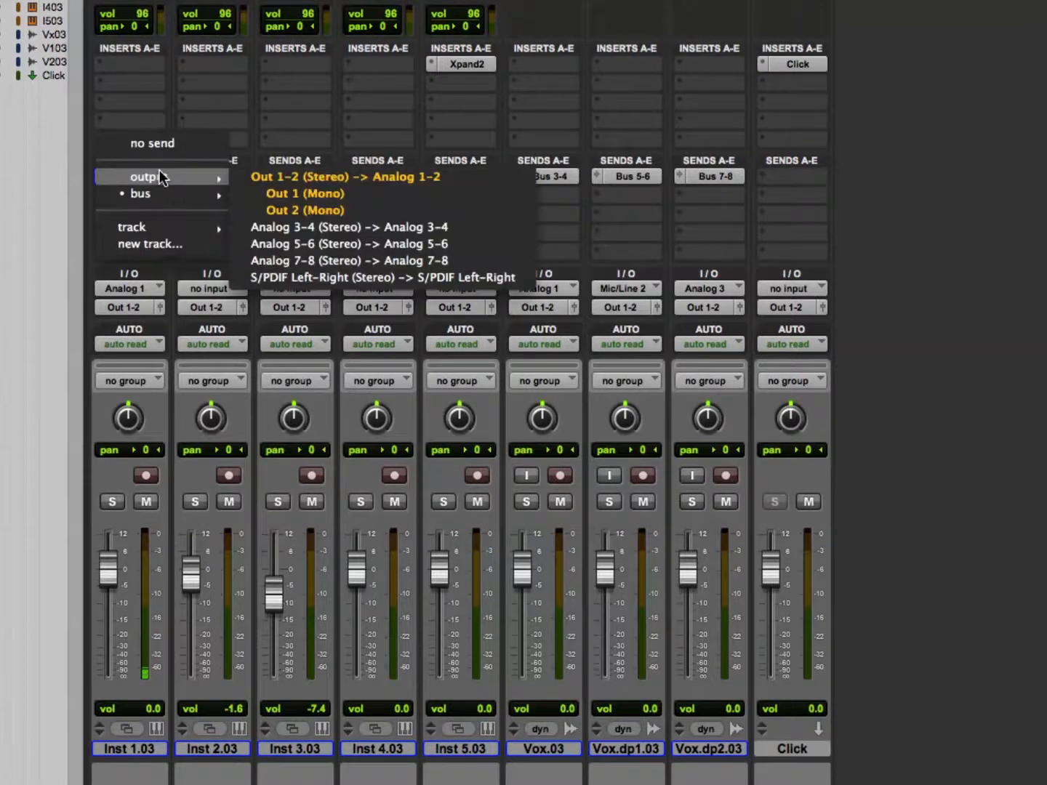
{"action": "mouse_move", "coordinate": [217, 194]}
{"action": "left_click", "coordinate": [265, 193]}
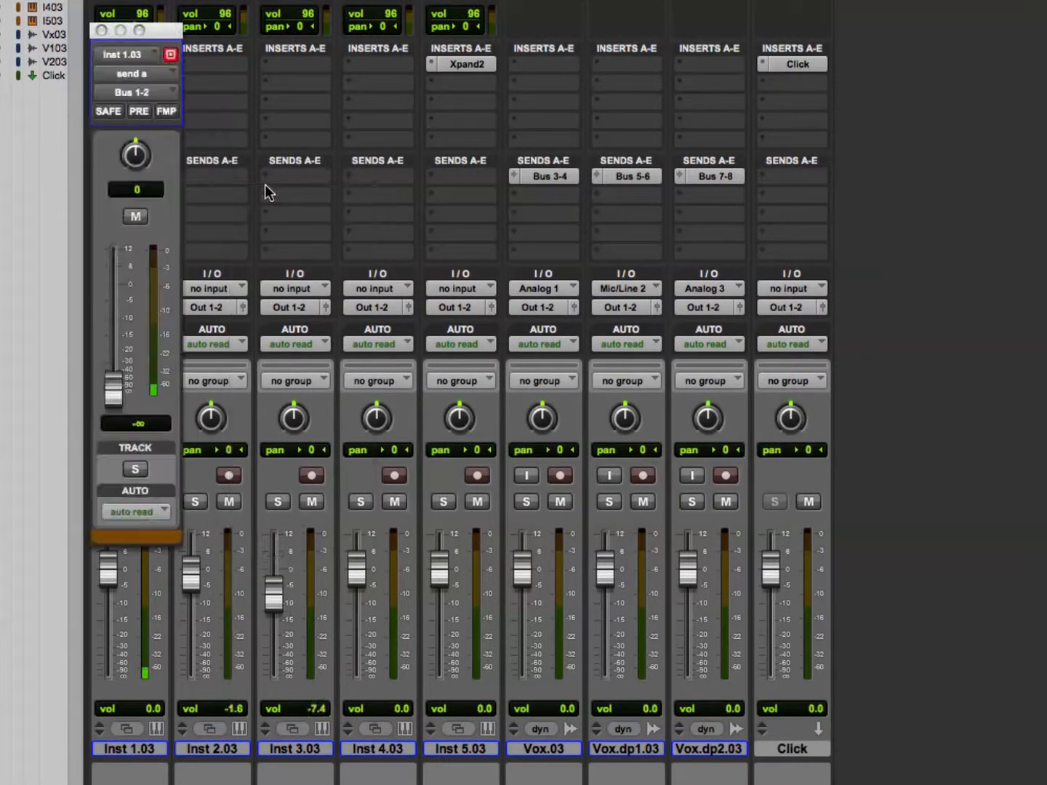